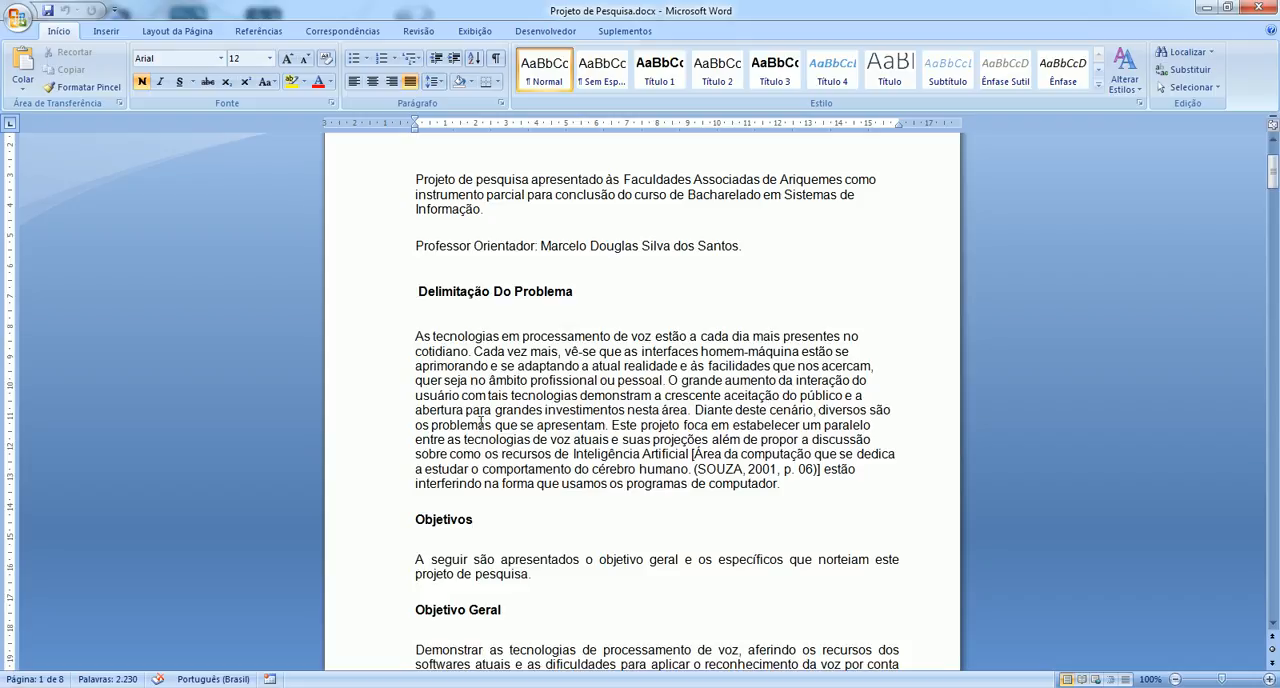
Look through the research project text, examining its sections from Delimitação Do Problema to Justificativa.
scroll(474, 419, down, 3)
scroll(474, 419, down, 15)
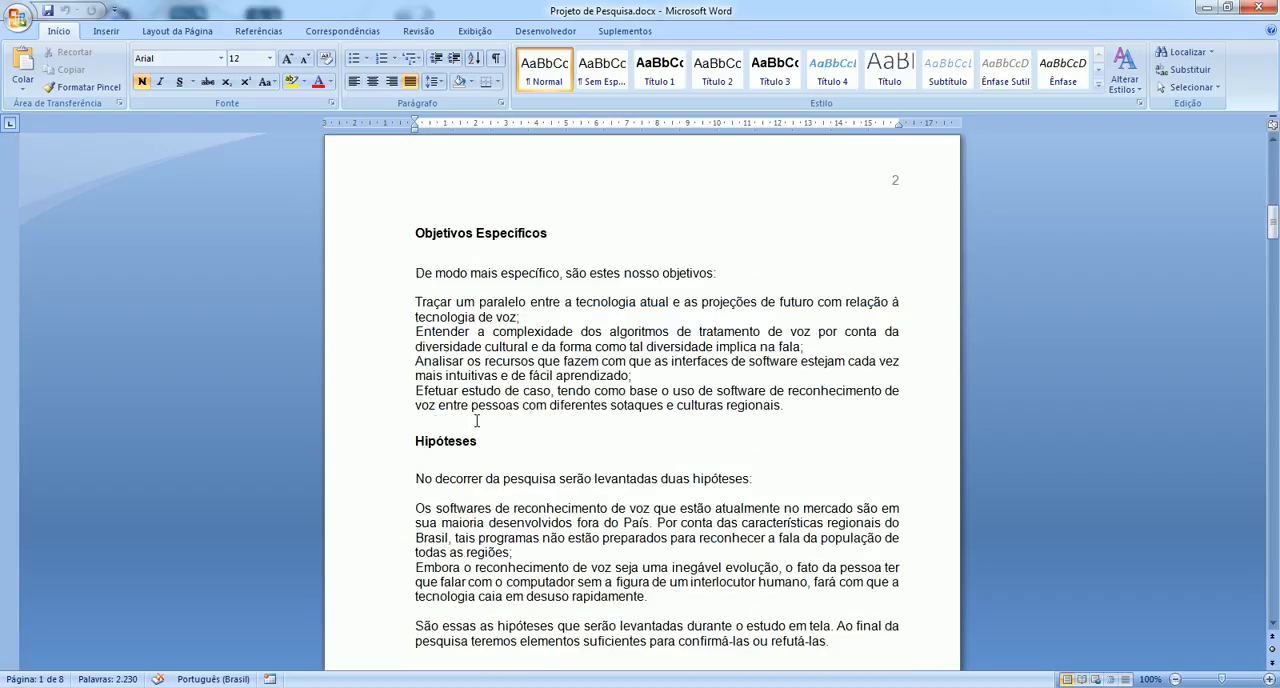
scroll(476, 420, down, 16)
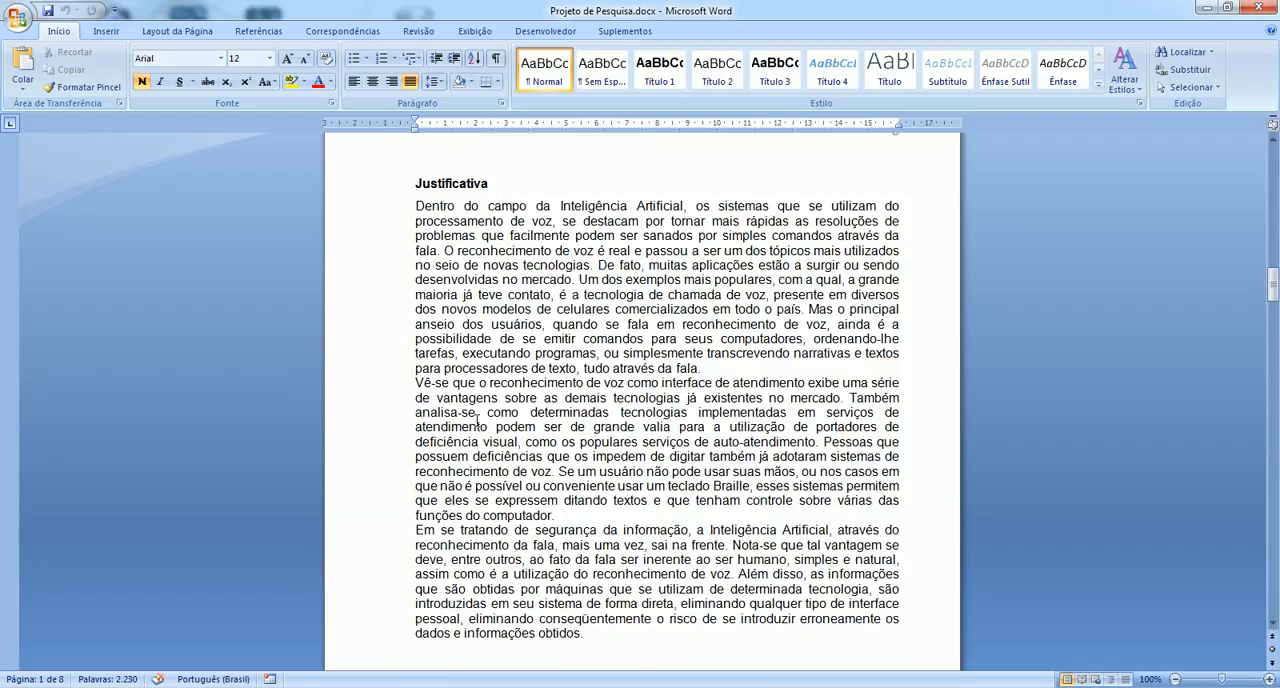
scroll(476, 420, up, 20)
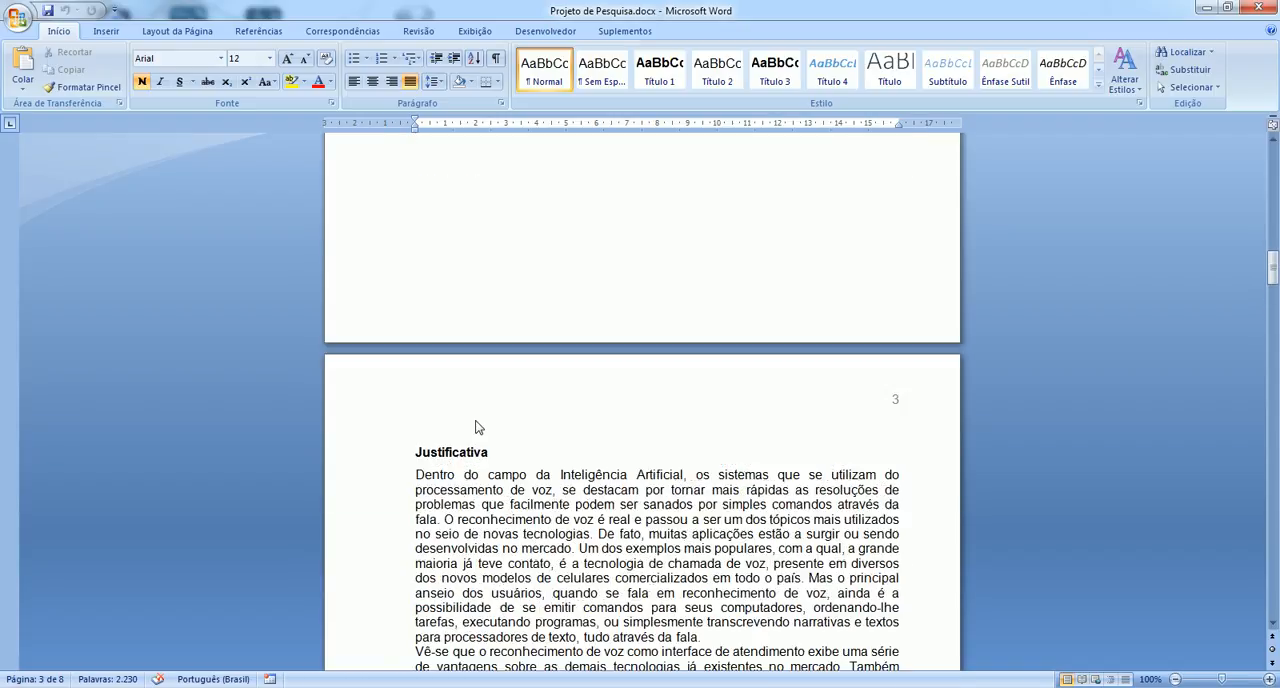
scroll(476, 424, up, 15)
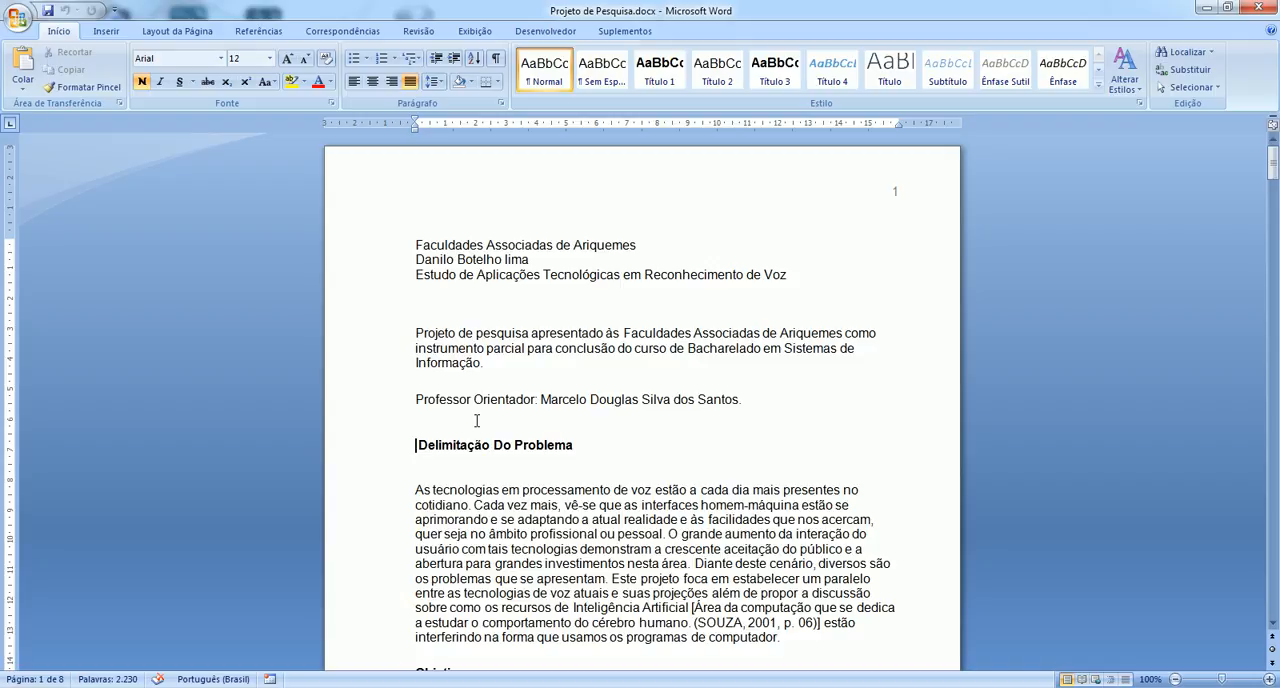
scroll(476, 420, down, 3)
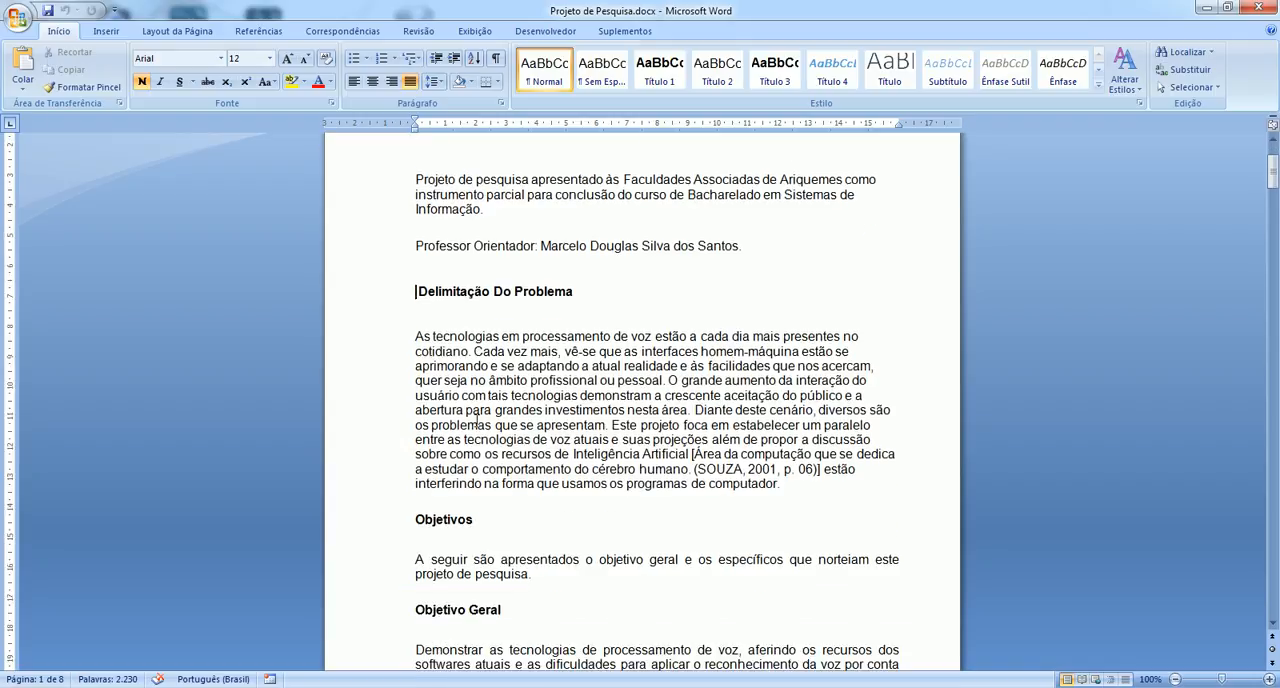
scroll(476, 420, down, 2)
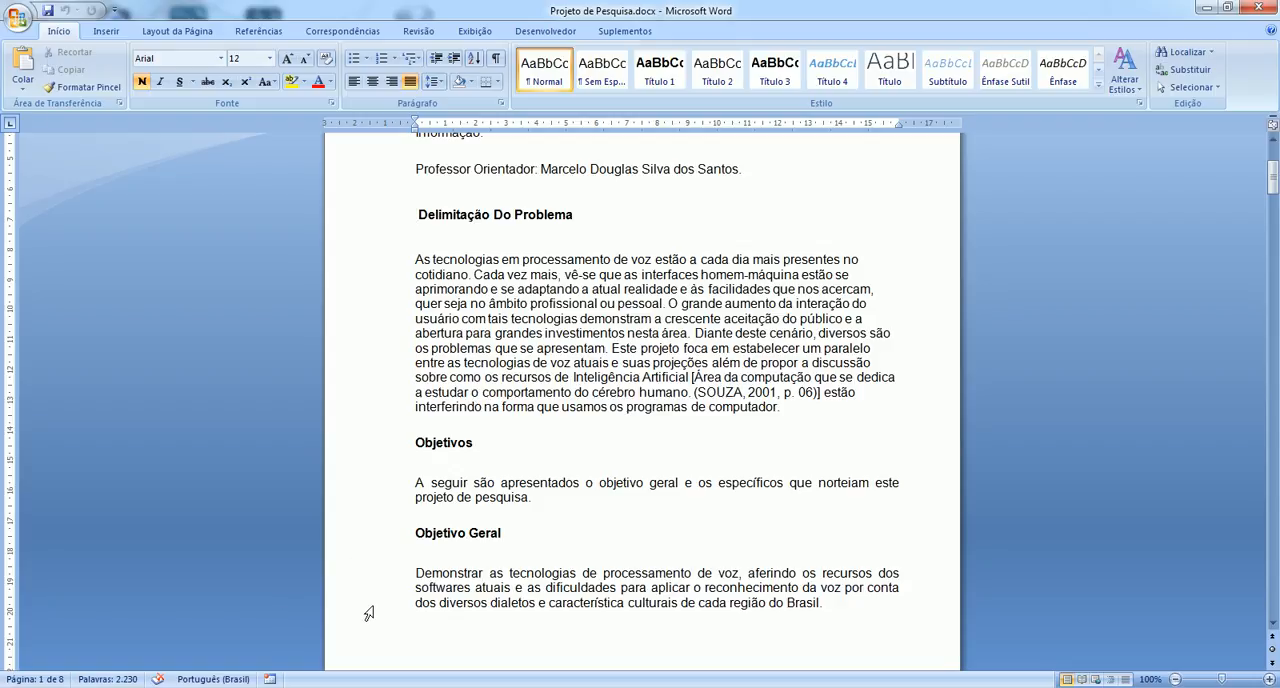
Switch from the document to Prático | Projeto de Pesquisa, launched from the desktop, and start a new project.
key(alt+Tab)
key(super+d)
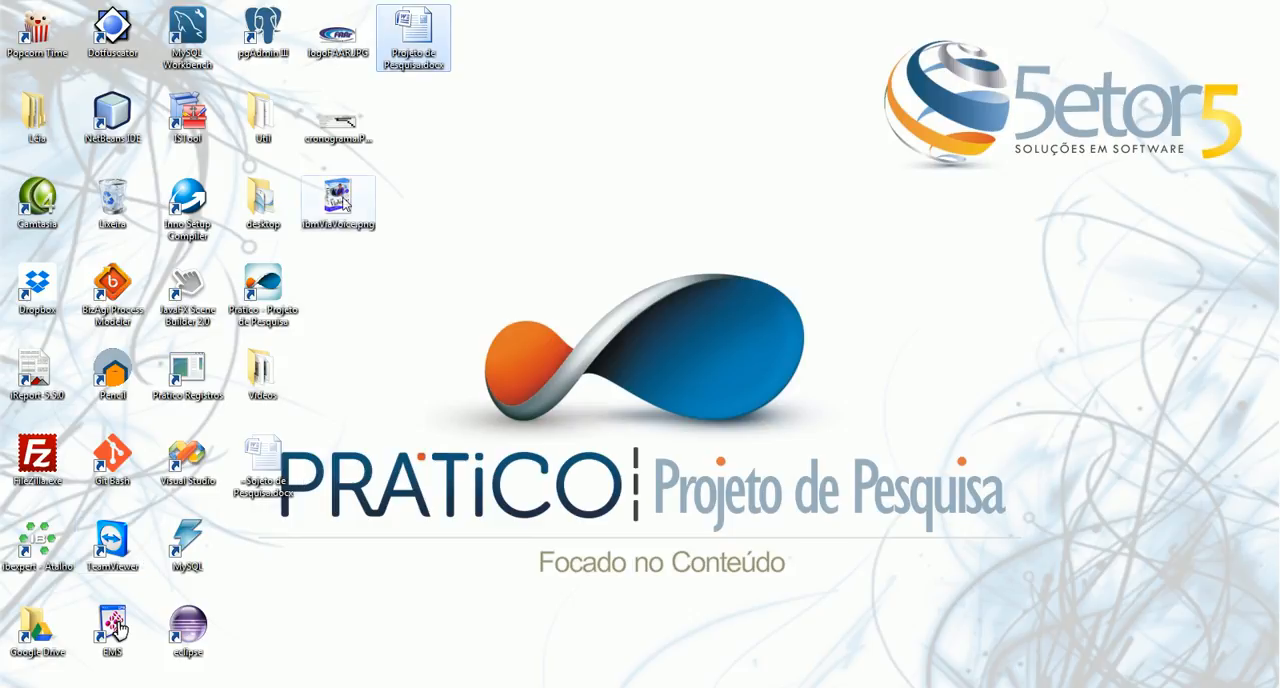
click(270, 296)
double_click(270, 296)
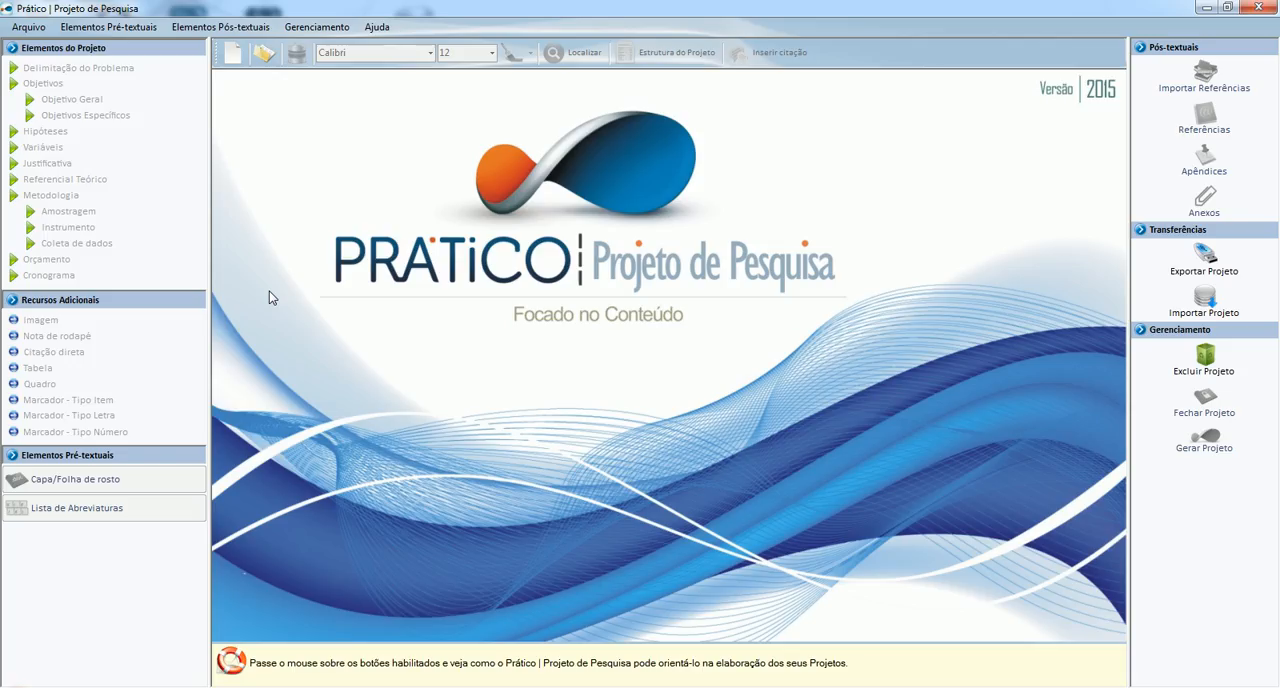
click(230, 56)
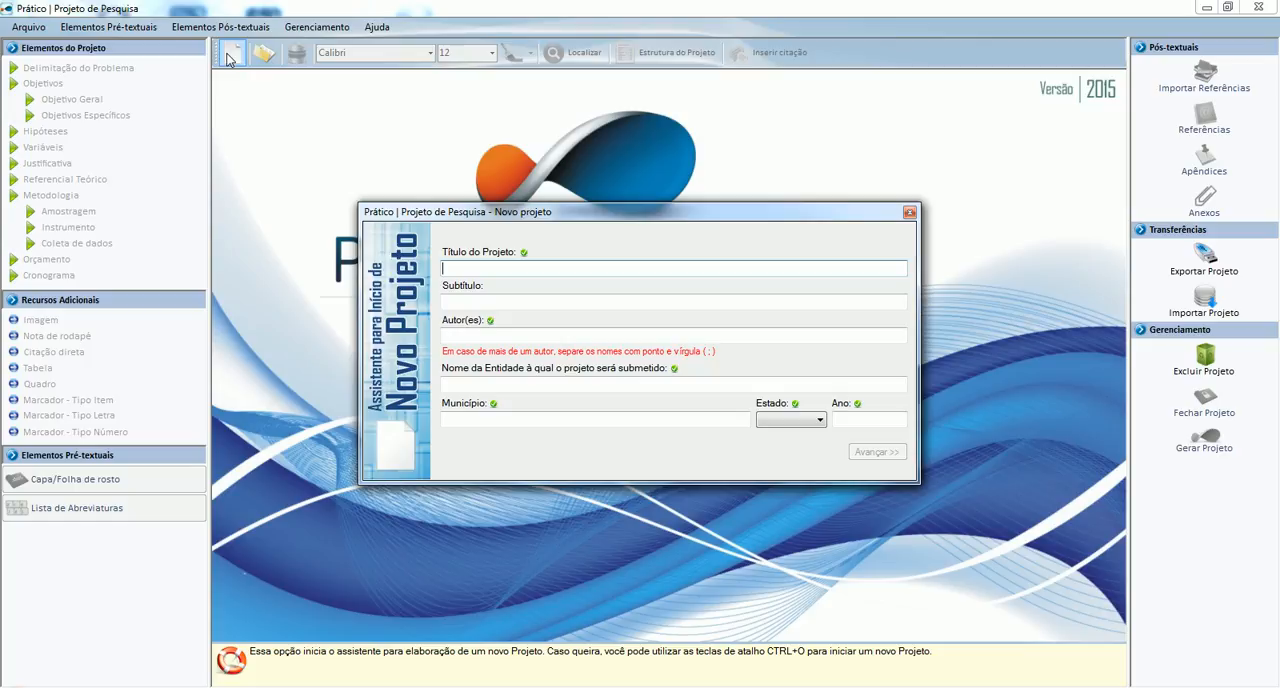
Enter "Estudo de Aplicações Tecnológicas em Reconhecimento de Voz" as the project title.
text(Estudo de Aplicações Tecnológicas)
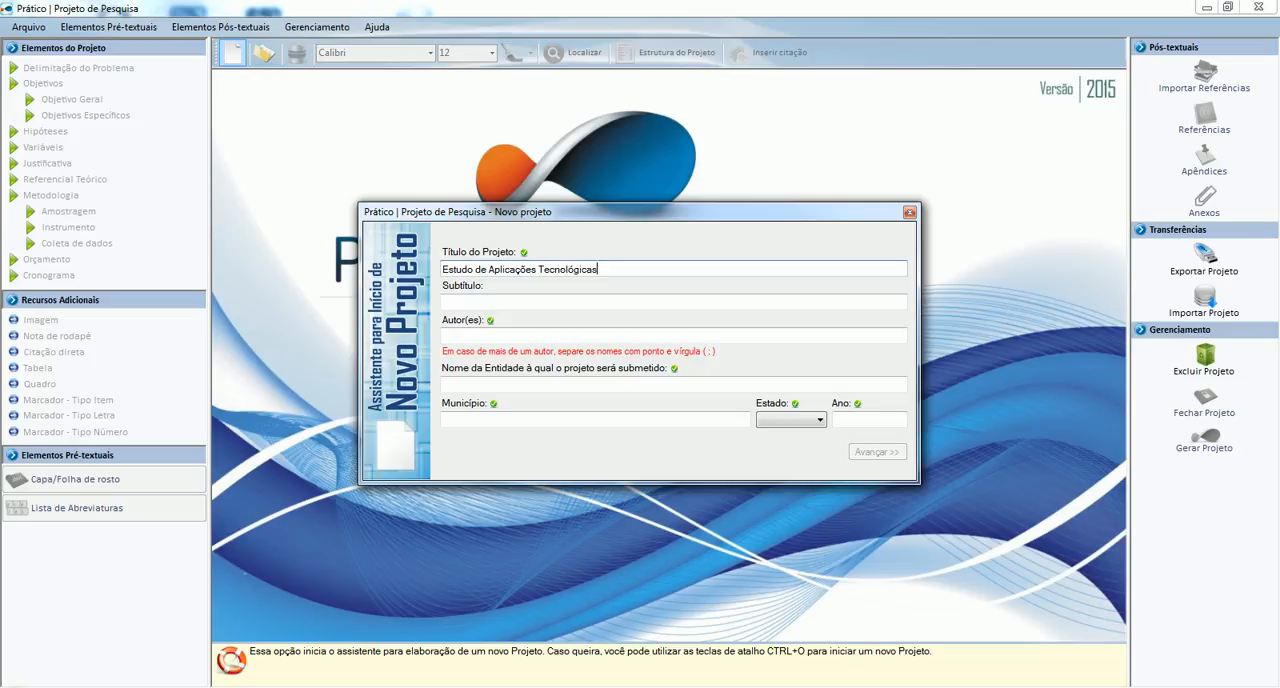
text( em Reconhecimento de Voz)
key(Tab)
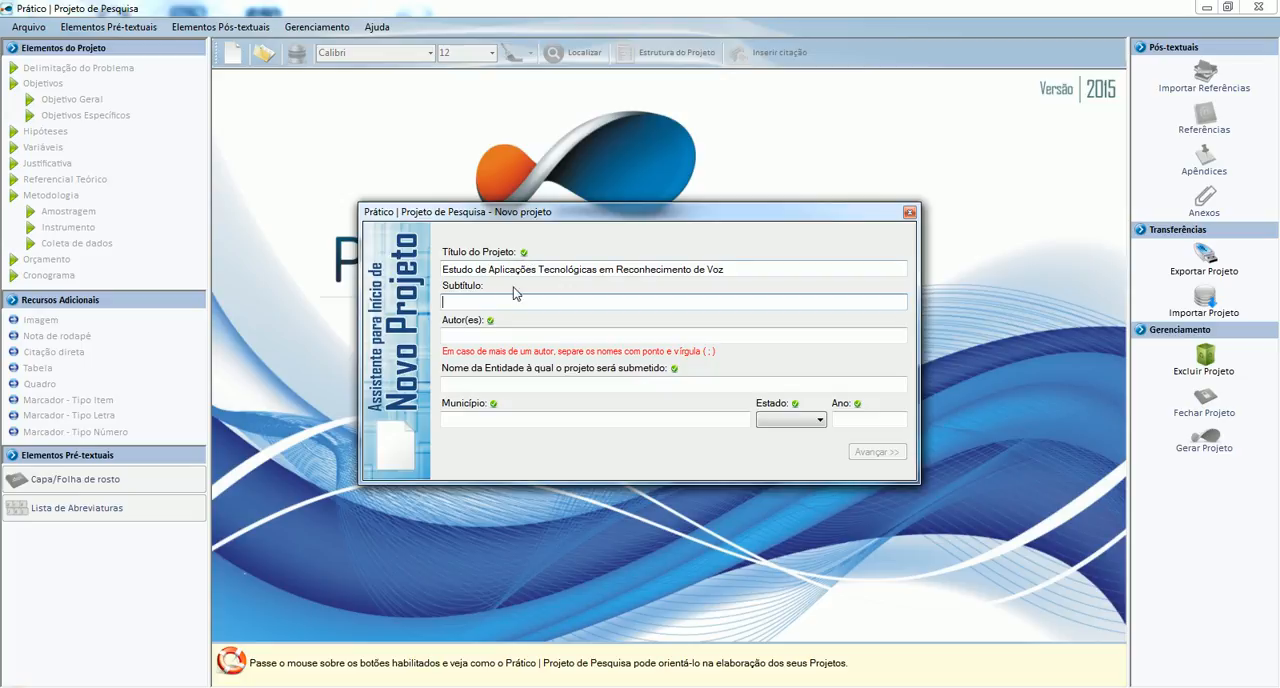
Leave the subtitle empty and enter the author's full name.
click(489, 335)
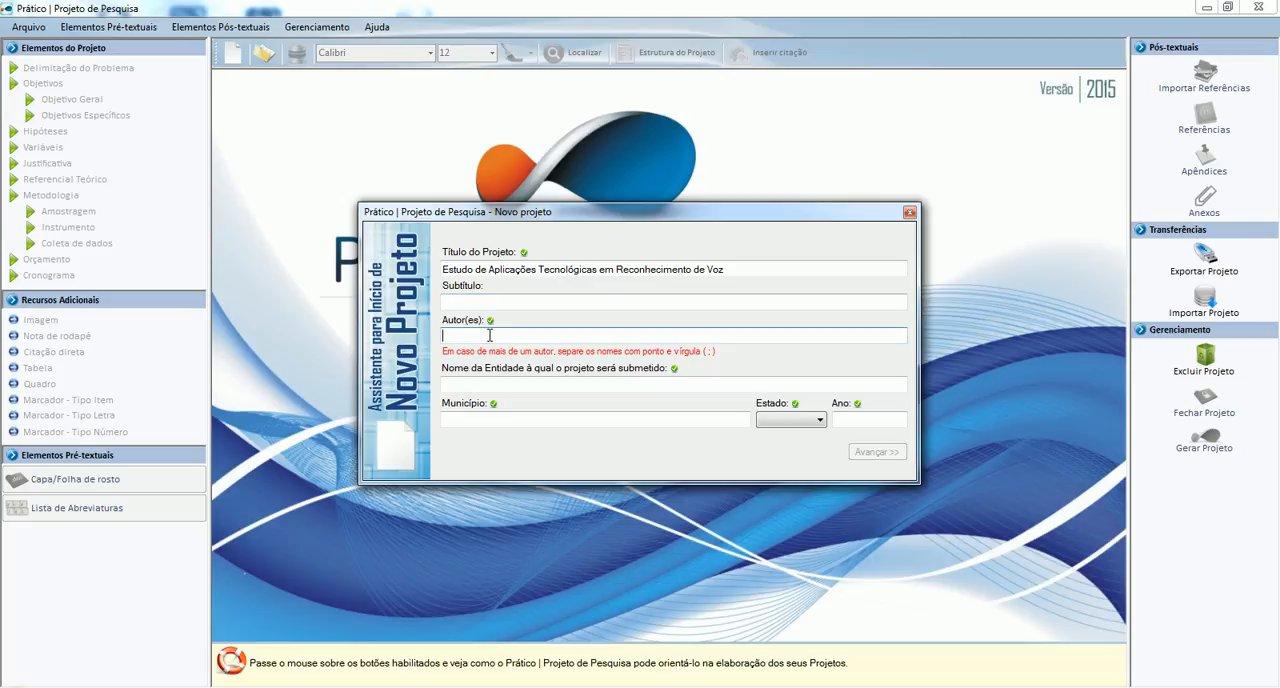
key(Tab)
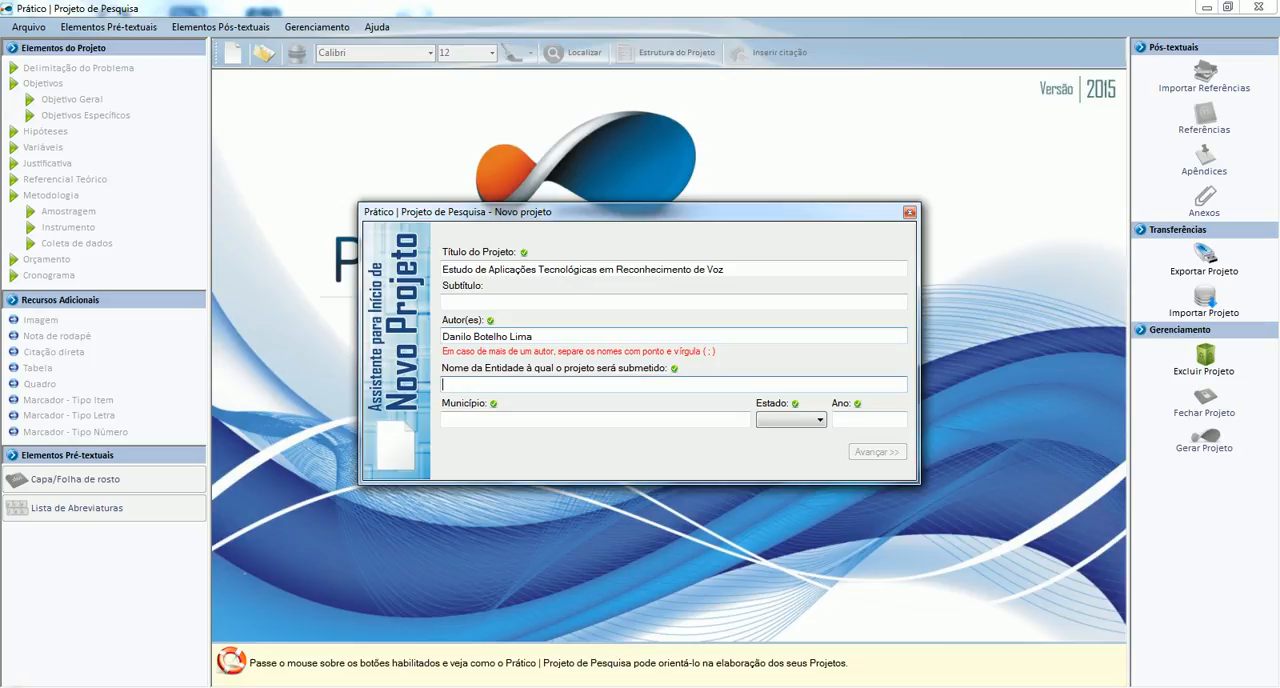
Enter "Faculdades Associadas de Ariquemes" as the entity to which the project is submitted.
text(Faculdade Associad)
key(BackSpace)
key(BackSpace)
key(BackSpace)
key(BackSpace)
key(BackSpace)
key(BackSpace)
key(BackSpace)
key(BackSpace)
key(BackSpace)
text(s Assoc)
text(iadas de Ari)
text(quemes)
text(Ariquemes)
Set the municipality to Ariquemes, the state to RO and the year to 2015.
key(Tab)
key(r)
key(Tab)
text(2015)
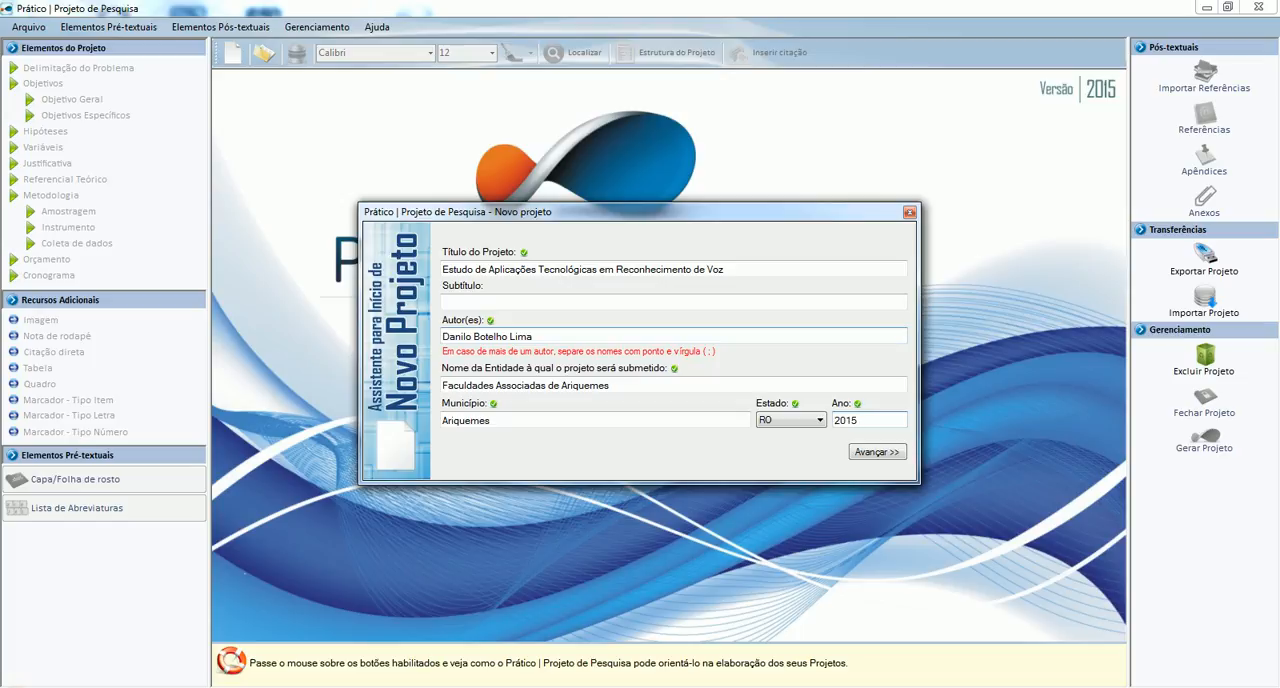
Continue past the entity logo without choosing one and fill Motivo with the suggested model text.
click(868, 453)
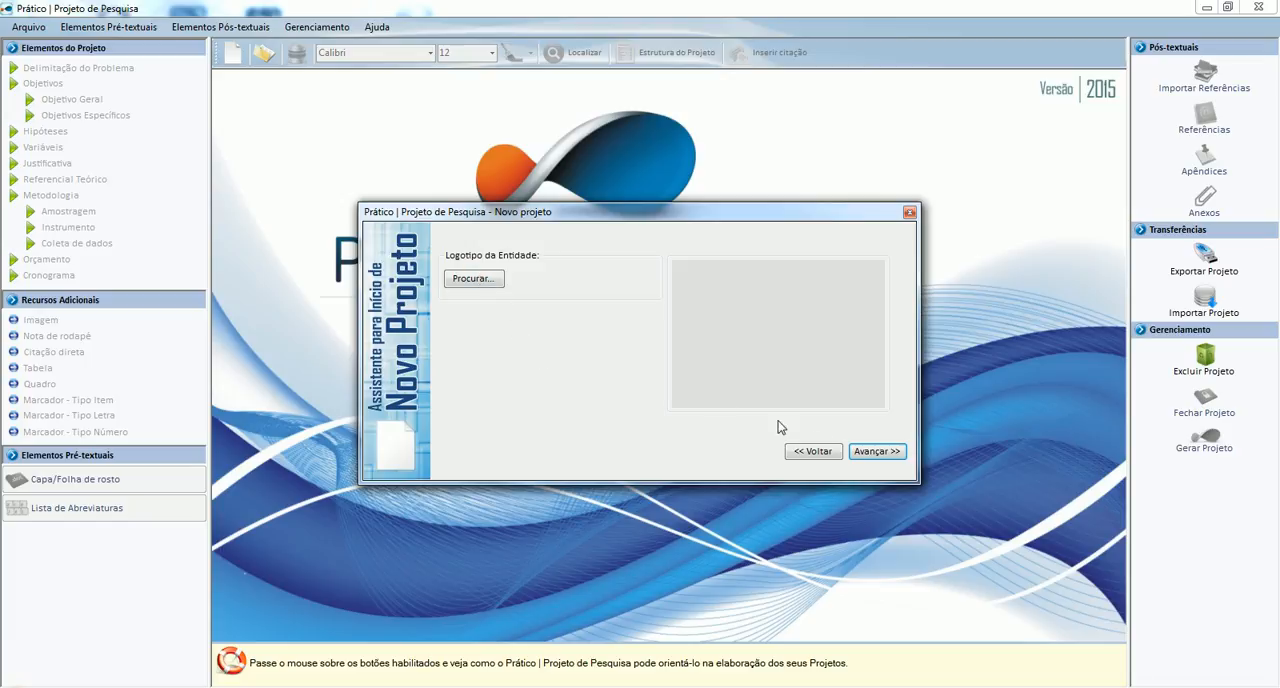
click(870, 455)
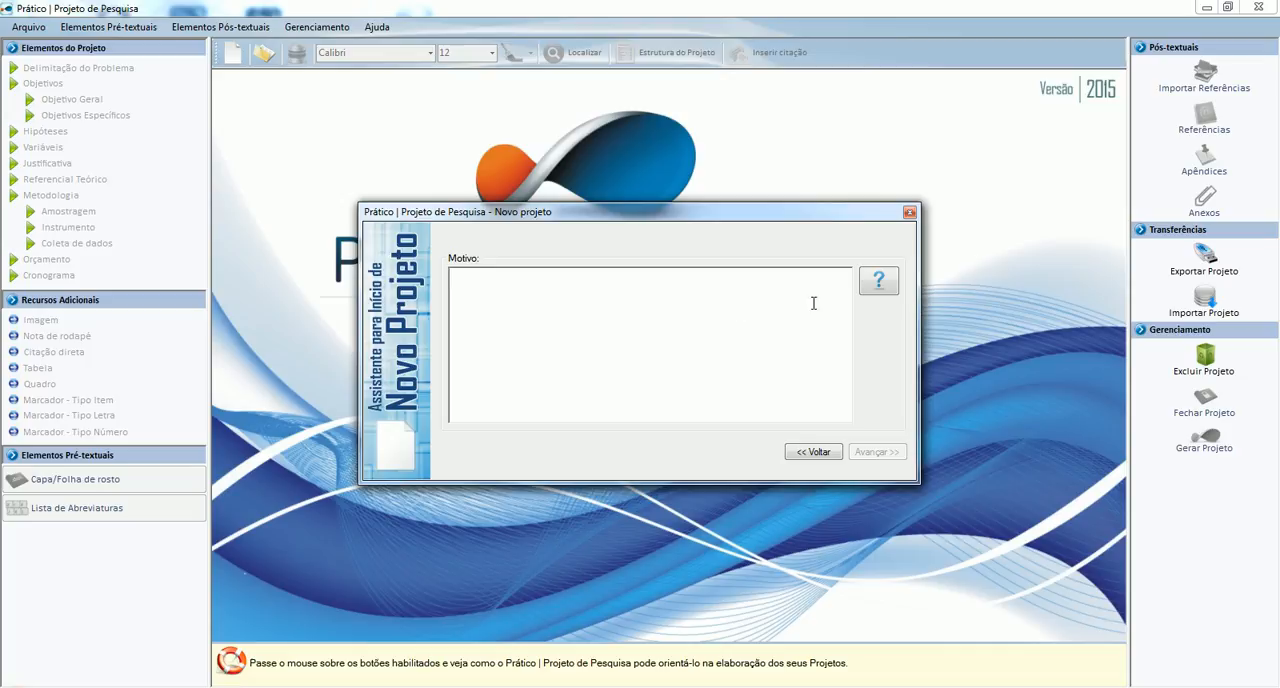
click(880, 283)
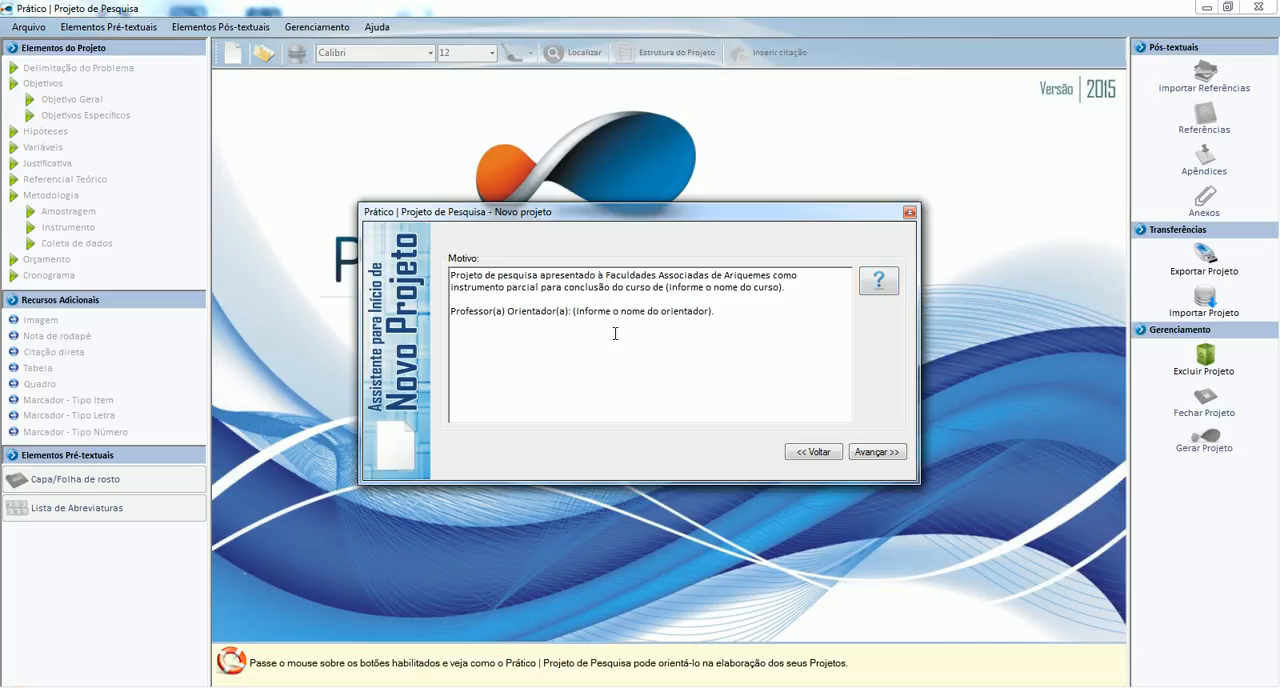
Change "à" to "às" before "Faculdades Associadas de Ariquemes" in the Motivo text.
key(Up)
key(Up)
key(Right)
key(Right)
key(Right)
key(Right)
key(Right)
key(Right)
key(Right)
key(Right)
key(Right)
key(Right)
key(Right)
key(Right)
key(Right)
key(Right)
key(Right)
text(s)
Replace the course name placeholder in the Motivo text with "Bacharelado em Sistemas de Informação.".
key(Right)
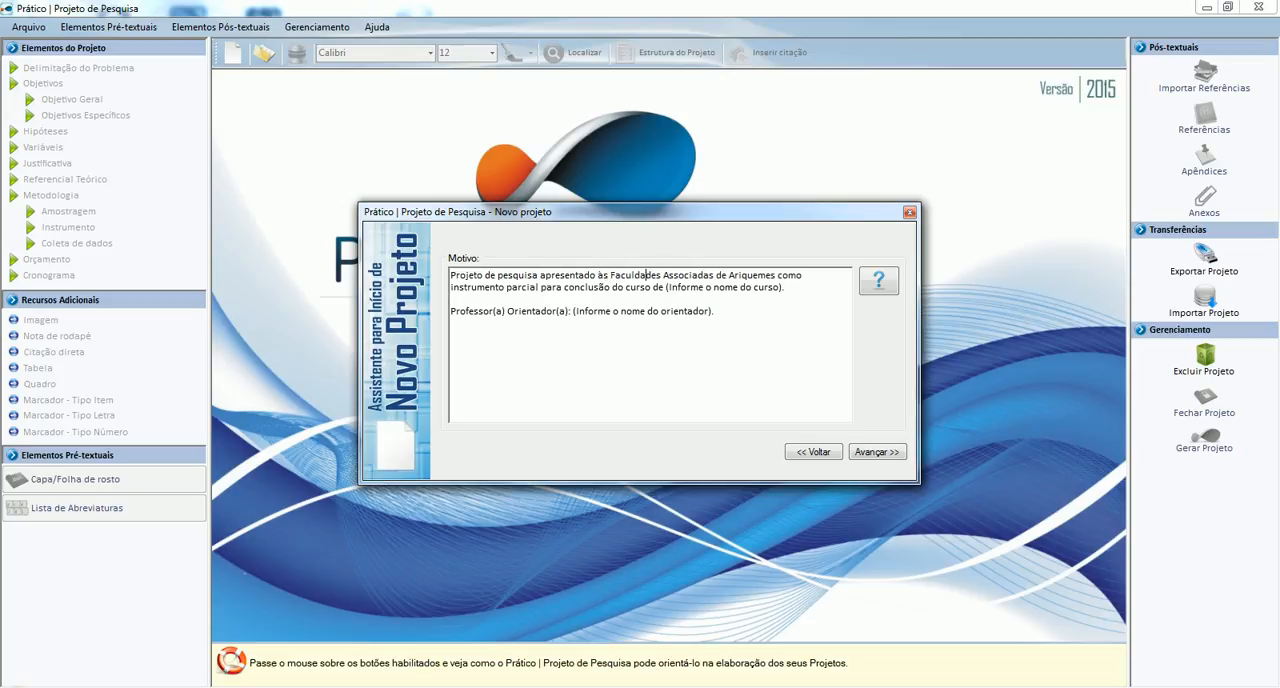
key(Right)
key(Right)
key(Right)
key(Right)
key(Right)
key(Right)
key(Right)
key(Right)
key(Right)
key(Right)
key(Right)
key(Right)
key(Right)
key(Right)
key(Right)
key(Right)
key(Right)
key(Right)
key(Right)
key(Right)
key(shift+Right)
key(shift+Right)
key(shift+Right)
key(shift+Right)
key(shift+Right)
key(shift+Right)
key(shift+Right)
key(shift+Right)
key(shift+Right)
key(shift+Right)
key(shift+Right)
key(shift+Right)
key(shift+Right)
key(shift+Right)
key(shift+Right)
key(shift+Right)
key(shift+Right)
key(shift+Right)
key(shift+Right)
key(shift+Right)
key(shift+Left)
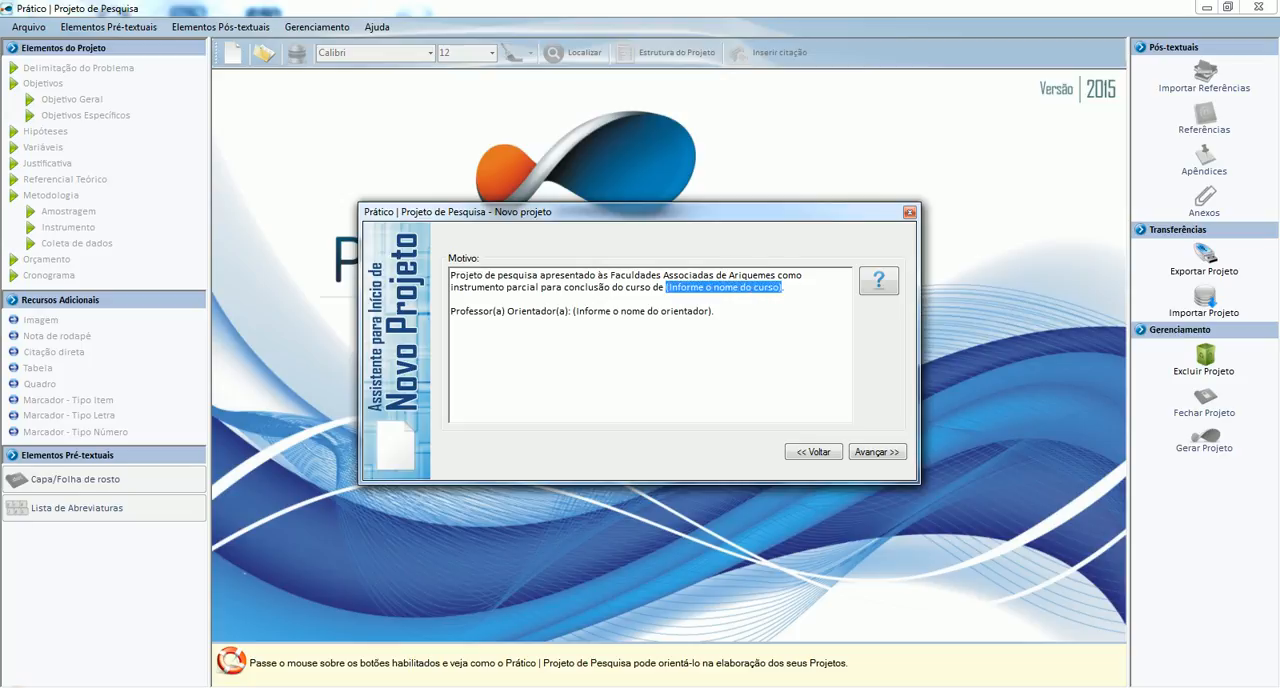
text(Baharel)
key(BackSpace)
key(BackSpace)
key(BackSpace)
key(BackSpace)
key(BackSpace)
text(charelado e m)
key(BackSpace)
key(BackSpace)
text(m Sistemas)
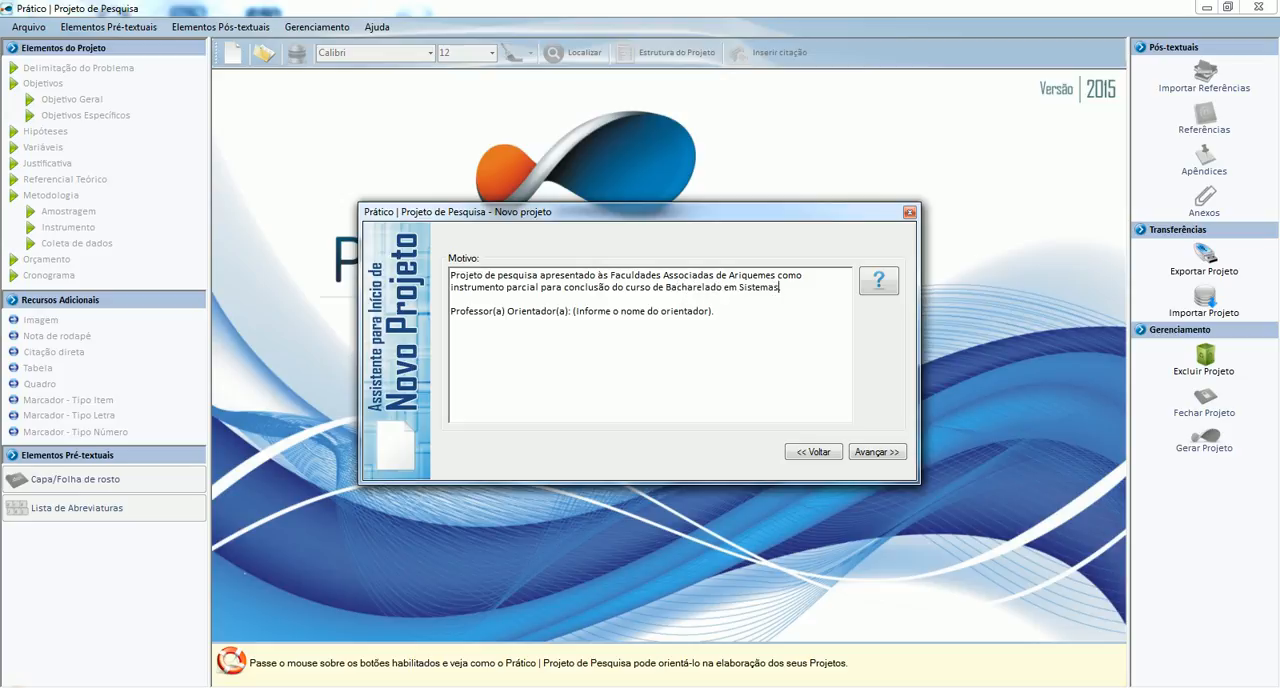
text( de Informação.)
Change "Professor(a) Orientador(a)" to "Professor Orientador" in the Motivo text.
key(Down)
key(Down)
key(Left)
key(Left)
key(Left)
key(Left)
key(Left)
key(Left)
key(Left)
key(Left)
key(Left)
key(Left)
key(Left)
key(Left)
key(Left)
key(Left)
key(Left)
key(Delete)
key(Delete)
key(Delete)
key(Right)
key(Delete)
key(Delete)
key(Delete)
key(Delete)
Replace the advisor placeholder with the advisor's full name and continue to the file name page.
key(shift+Right)
key(shift+Right)
key(shift+Right)
key(shift+Right)
key(shift+Right)
key(shift+Right)
key(shift+Right)
key(shift+Right)
key(shift+Right)
key(shift+Right)
key(shift+Right)
key(shift+Right)
key(shift+Right)
key(shift+Right)
key(shift+Right)
key(shift+Right)
key(shift+Right)
key(shift+Right)
key(shift+Right)
key(shift+Right)
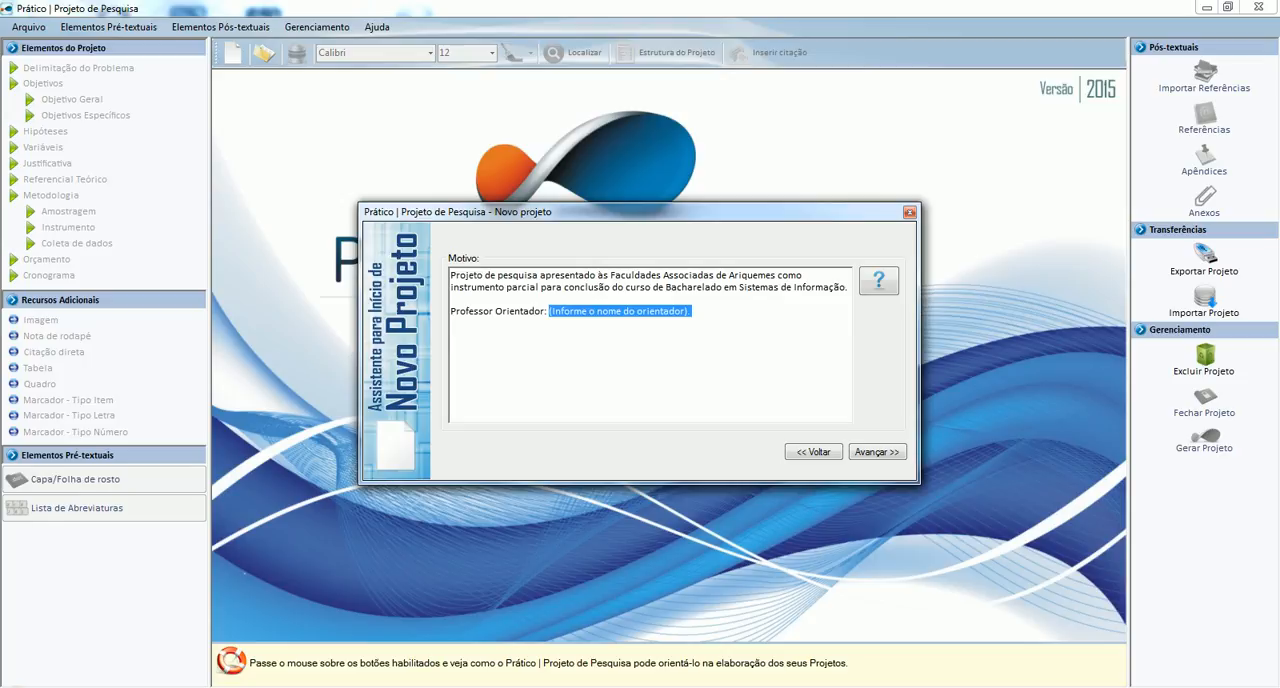
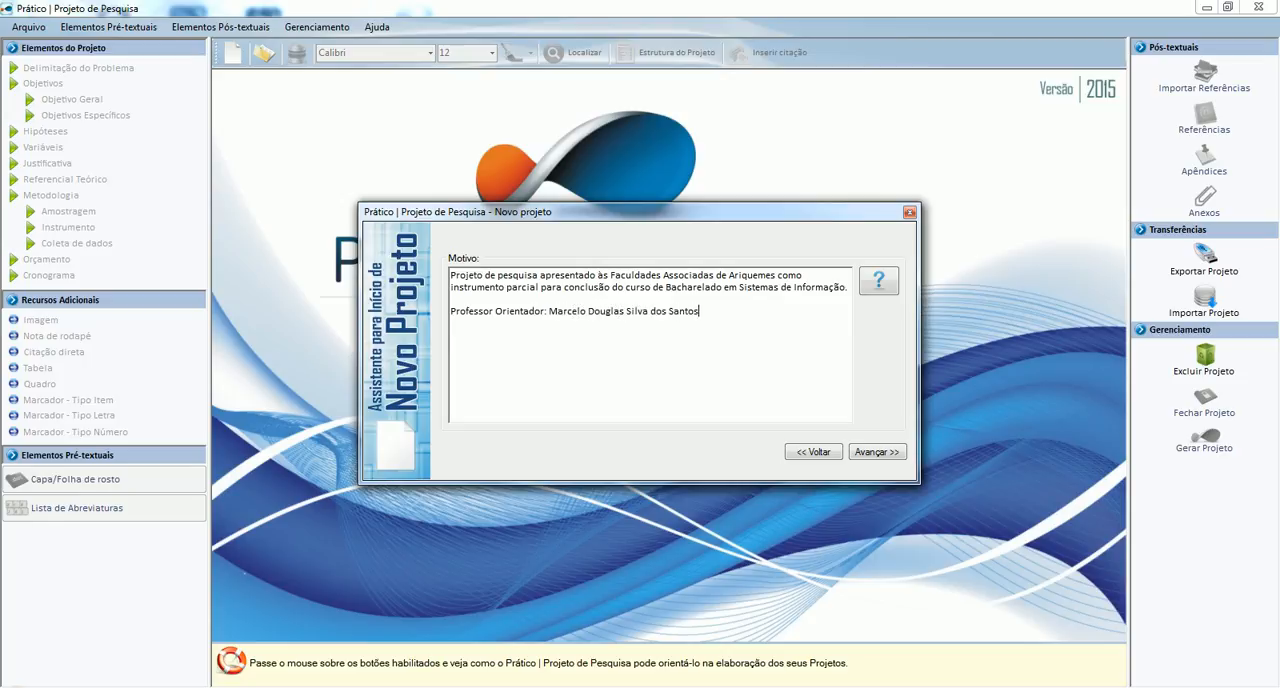
click(872, 453)
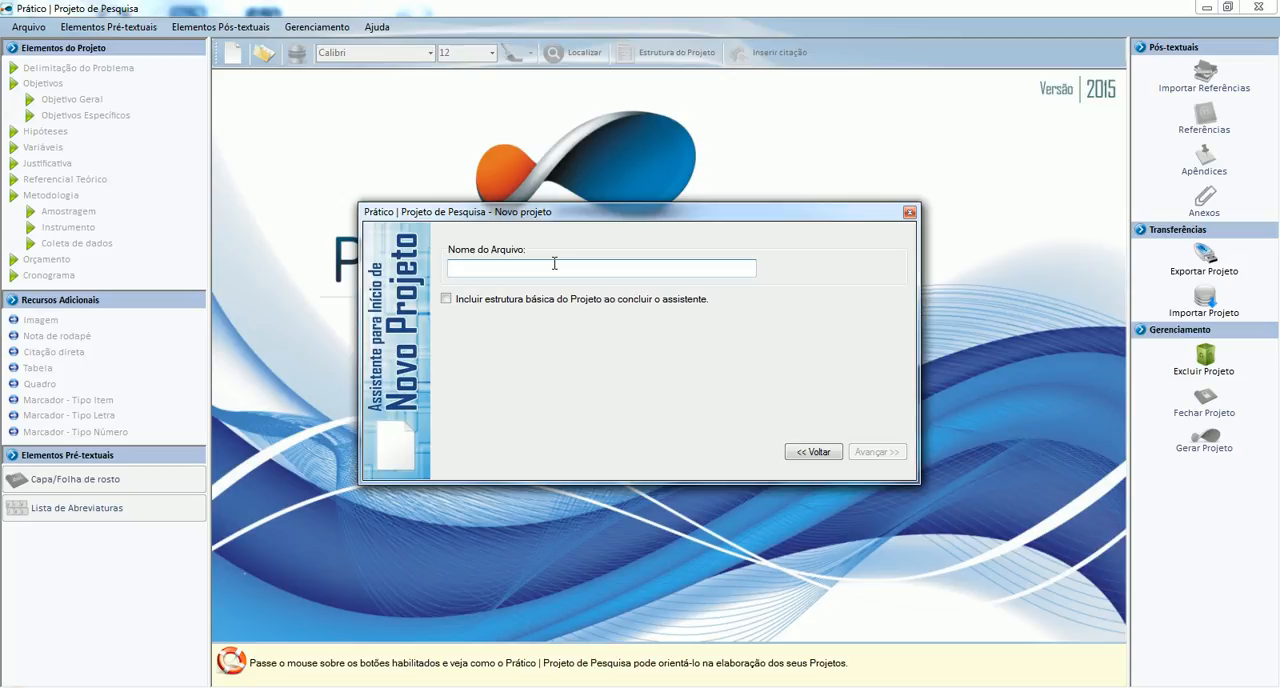
Name the file "Projeto" followed by the author's first name and choose to include the basic project structure.
text(Projeto Da)
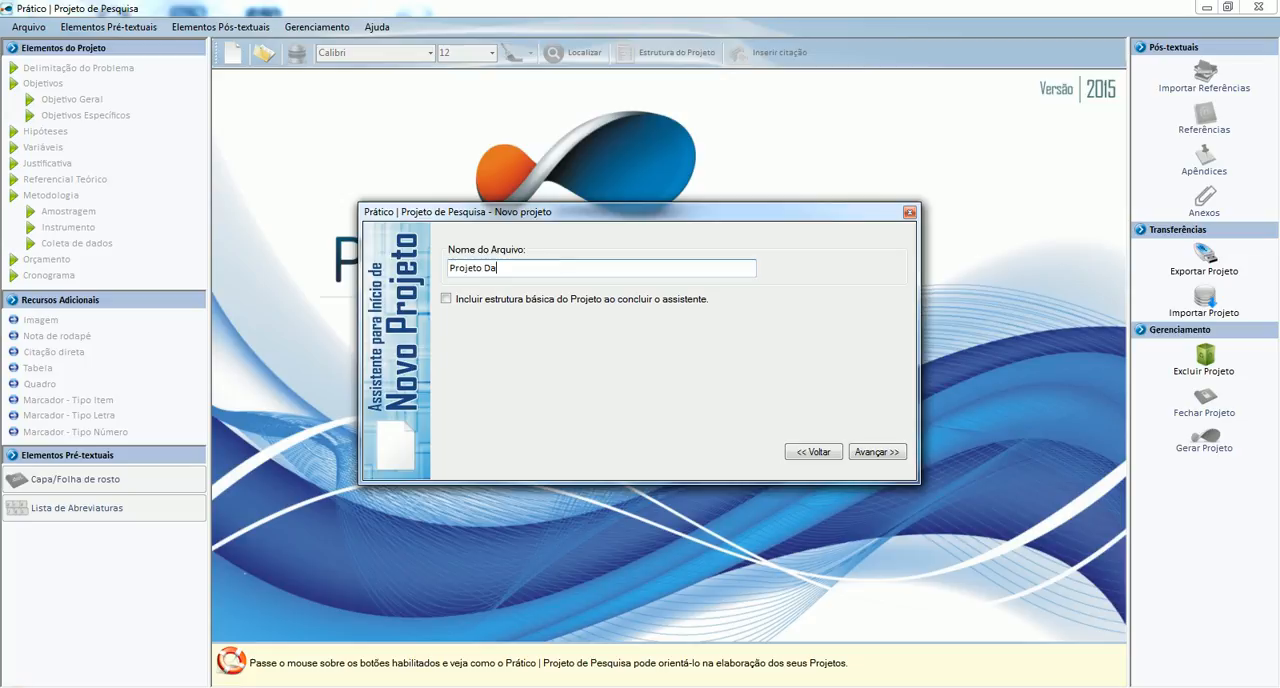
text(nilo)
key(Escape)
click(446, 302)
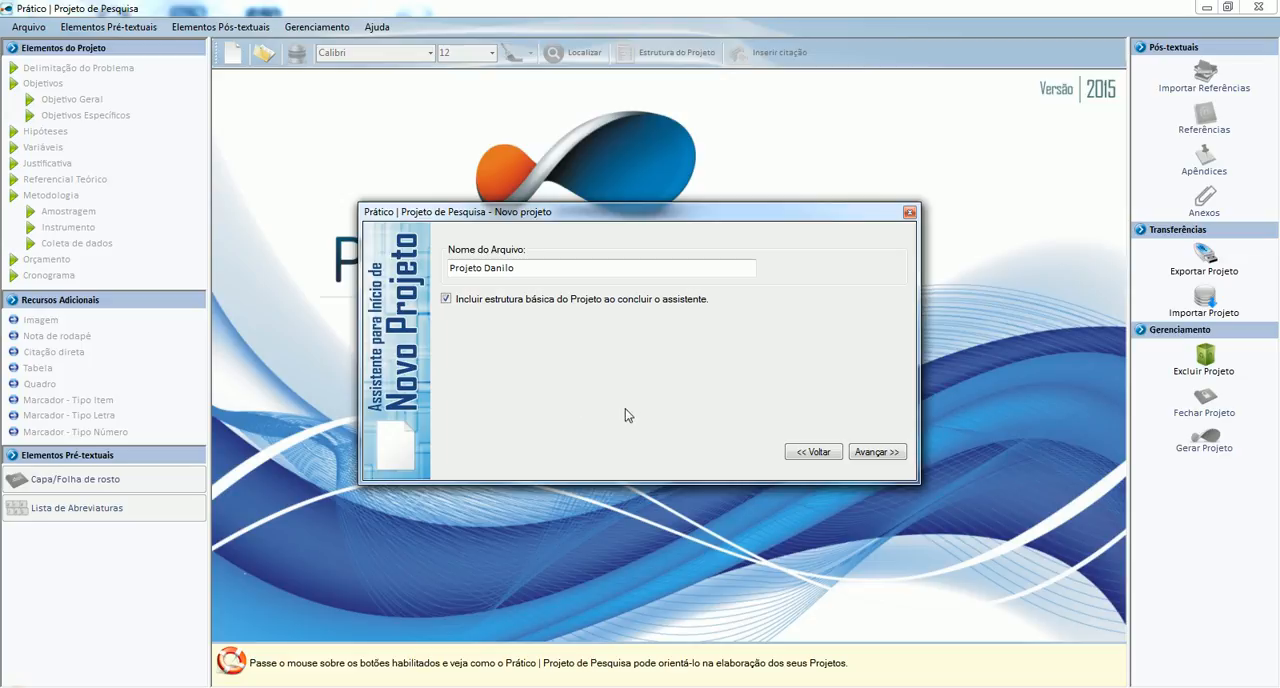
Review the final summary of the new project and finish the assistant.
click(878, 452)
click(580, 316)
scroll(580, 316, down, 4)
scroll(580, 316, up, 4)
scroll(580, 316, down, 1)
scroll(580, 316, up, 1)
scroll(580, 316, down, 3)
scroll(580, 316, up, 3)
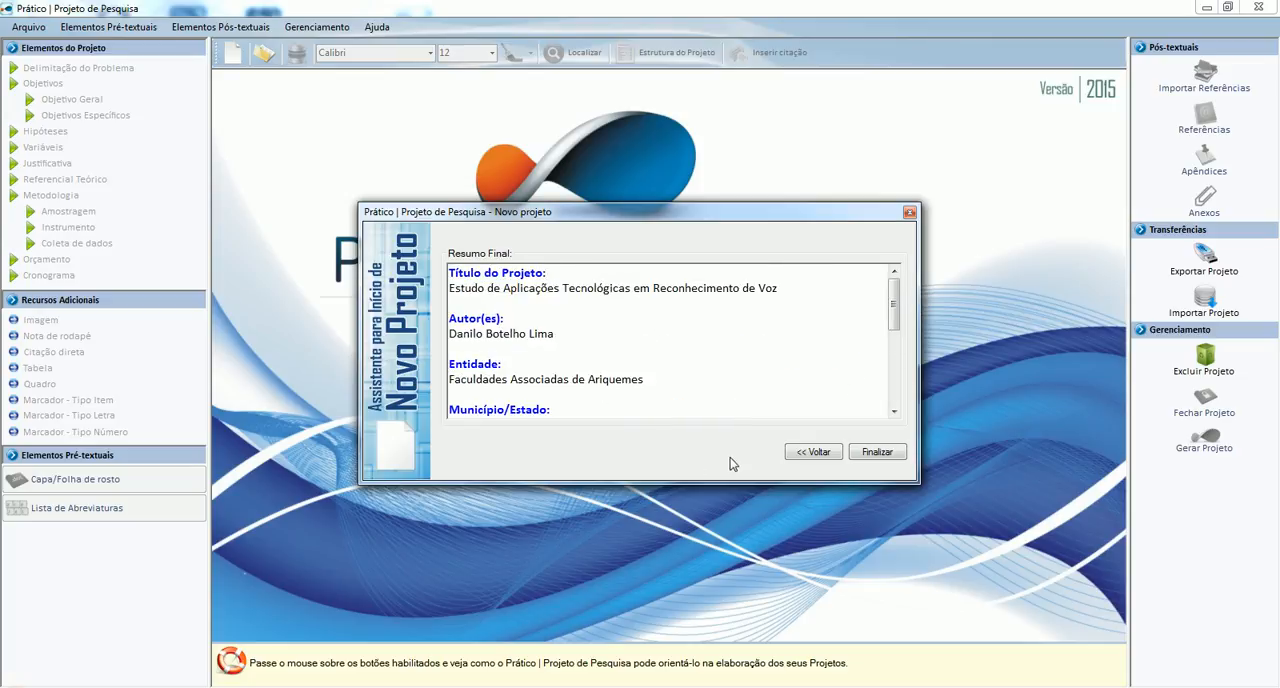
click(875, 456)
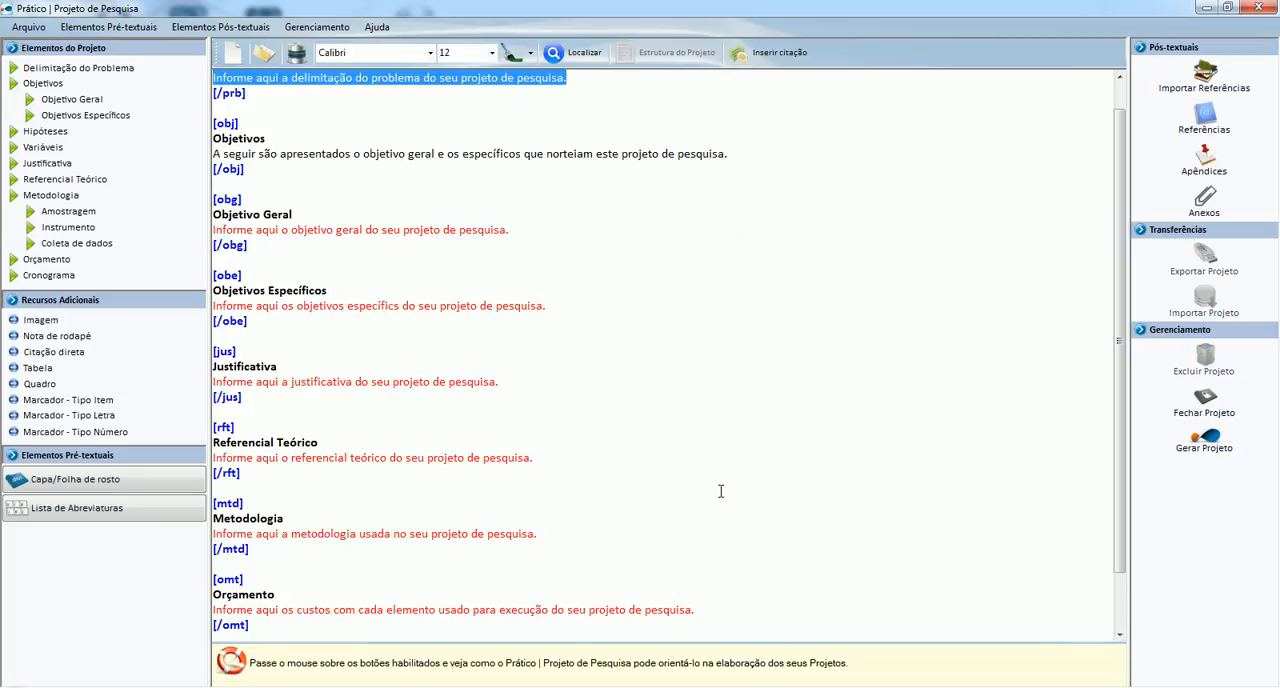
Look through the generated project structure, examining its tagged sections, placeholder texts and the list of project elements.
click(530, 290)
scroll(534, 291, up, 1)
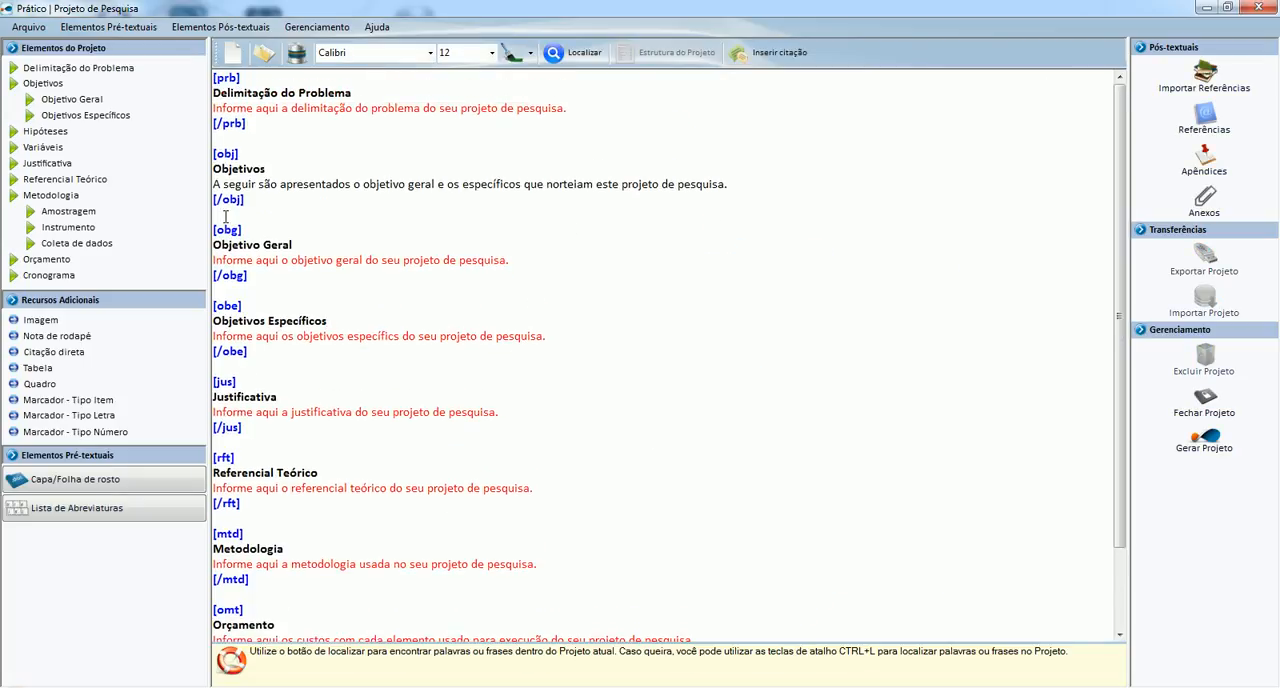
scroll(262, 359, down, 3)
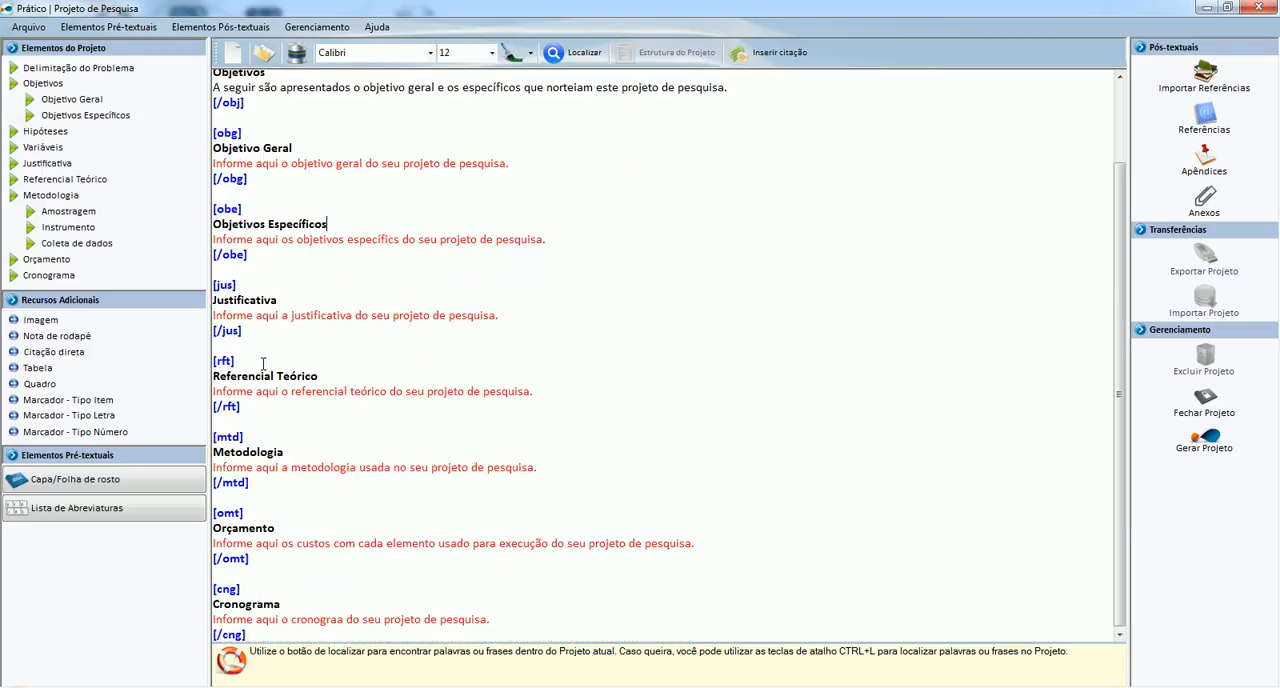
scroll(262, 362, up, 3)
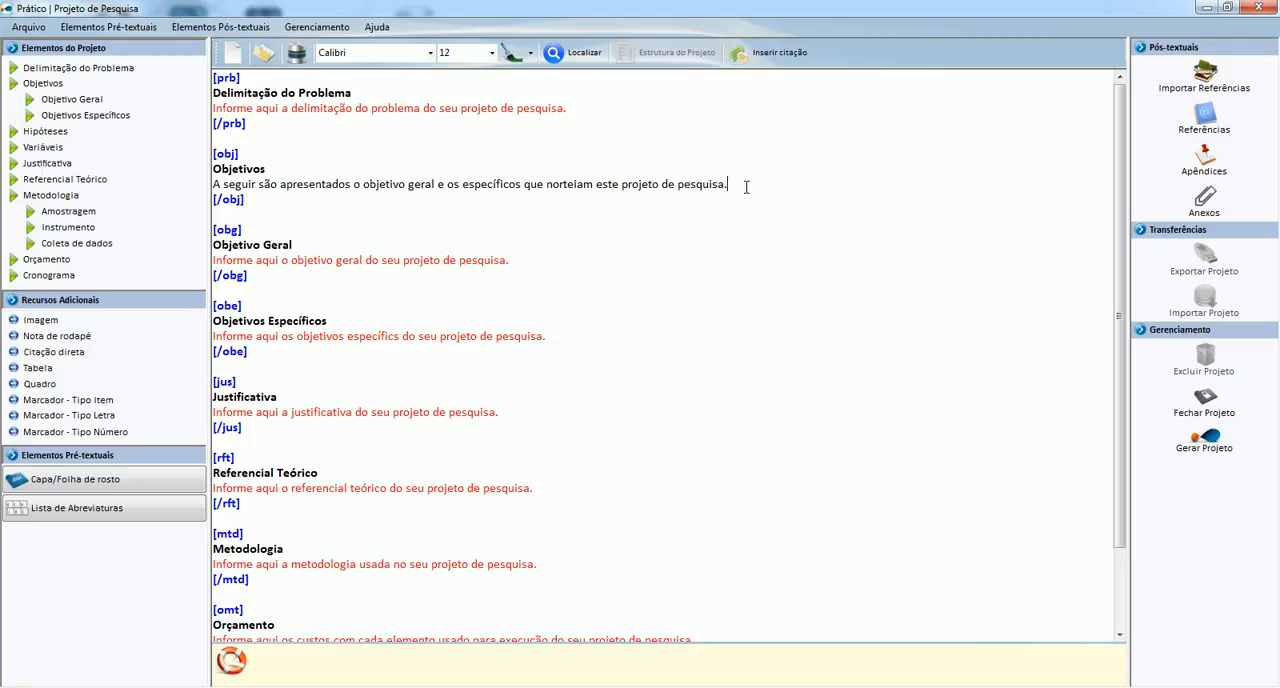
scroll(497, 283, down, 2)
scroll(497, 283, up, 2)
mouse_move(89, 77)
mouse_move(53, 151)
Switch to Word and copy the whole paragraph under Delimitação Do Problema in Projeto de Pesquisa.docx.
key(alt+Tab)
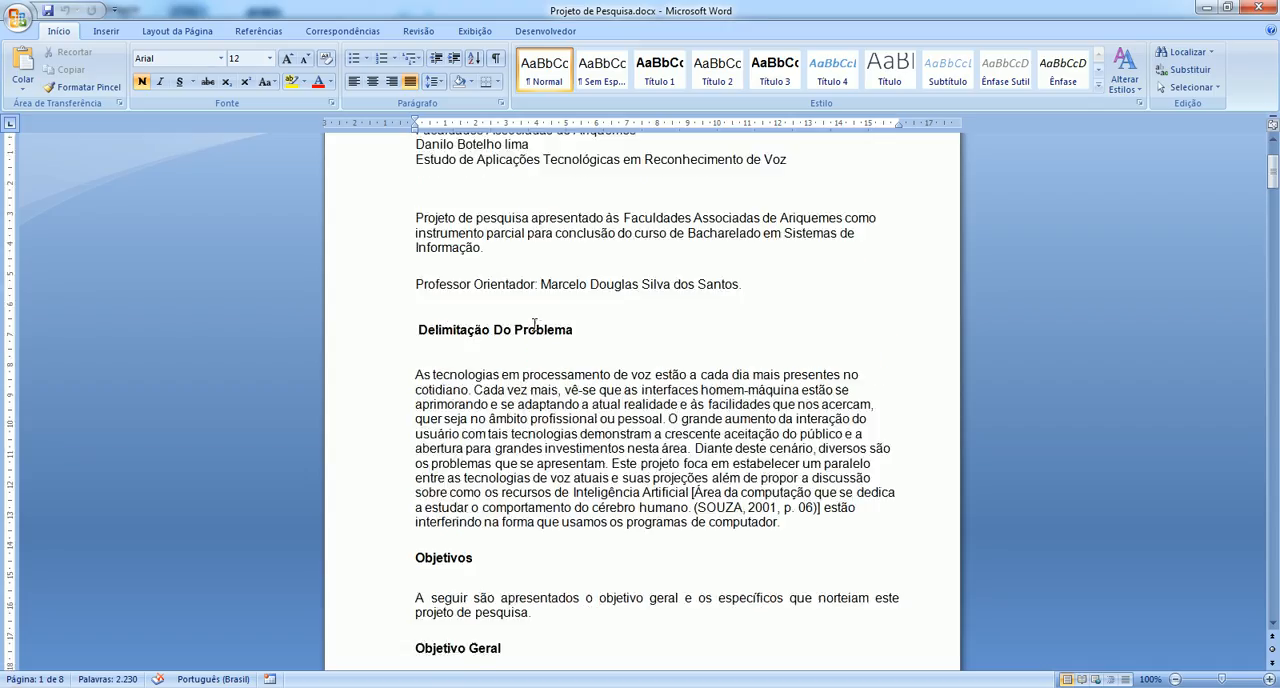
scroll(534, 325, down, 5)
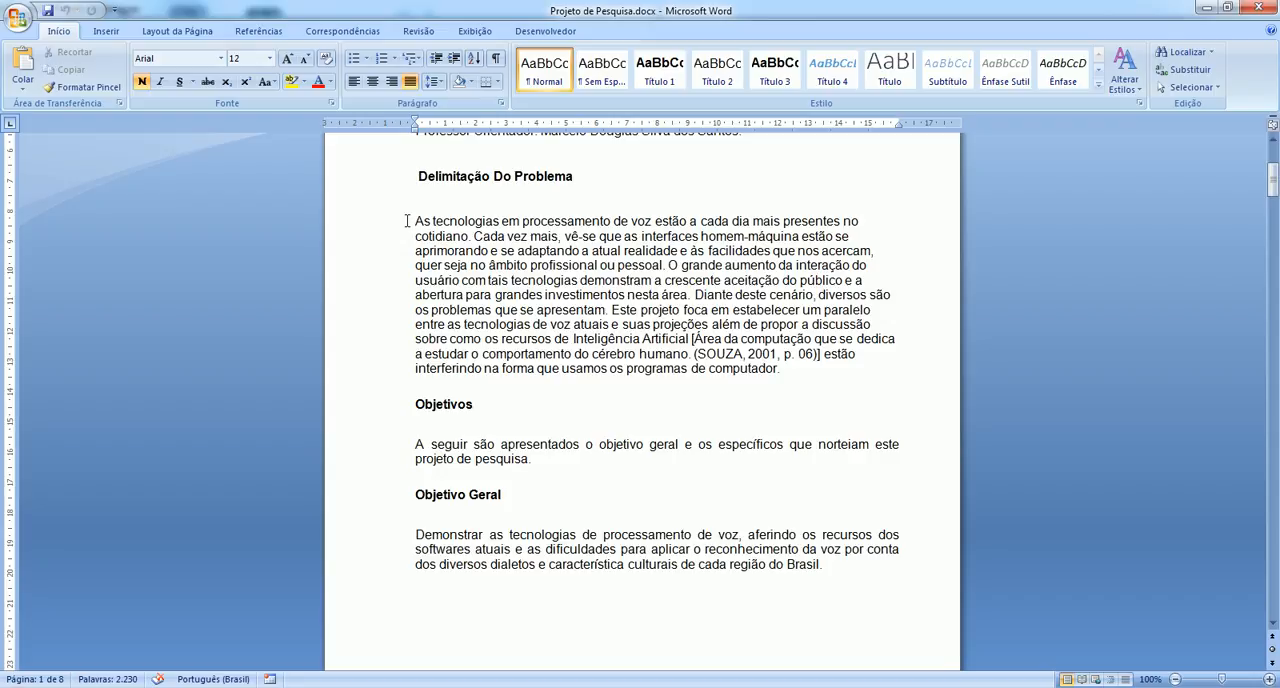
click(412, 220)
drag(414, 220, 799, 375)
key(ctrl+c)
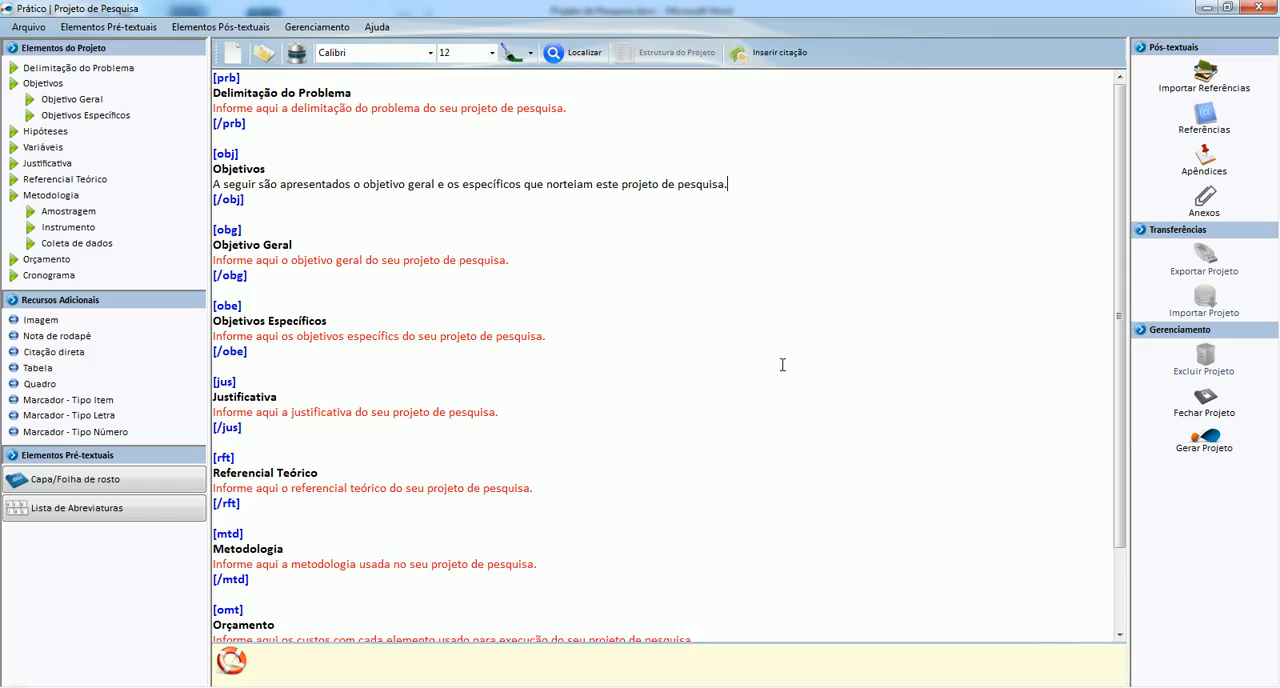
key(alt+Tab)
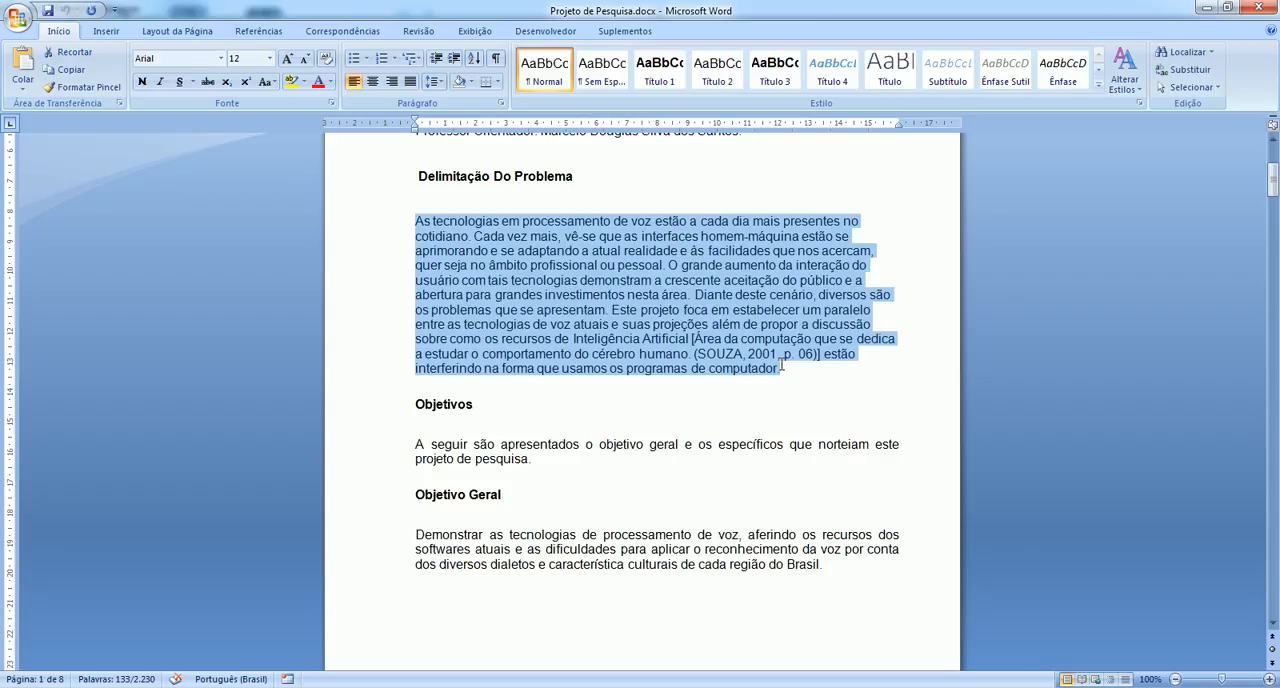
Switch back to Prático and replace the Delimitação do Problema placeholder with the copied paragraph.
key(alt+Tab)
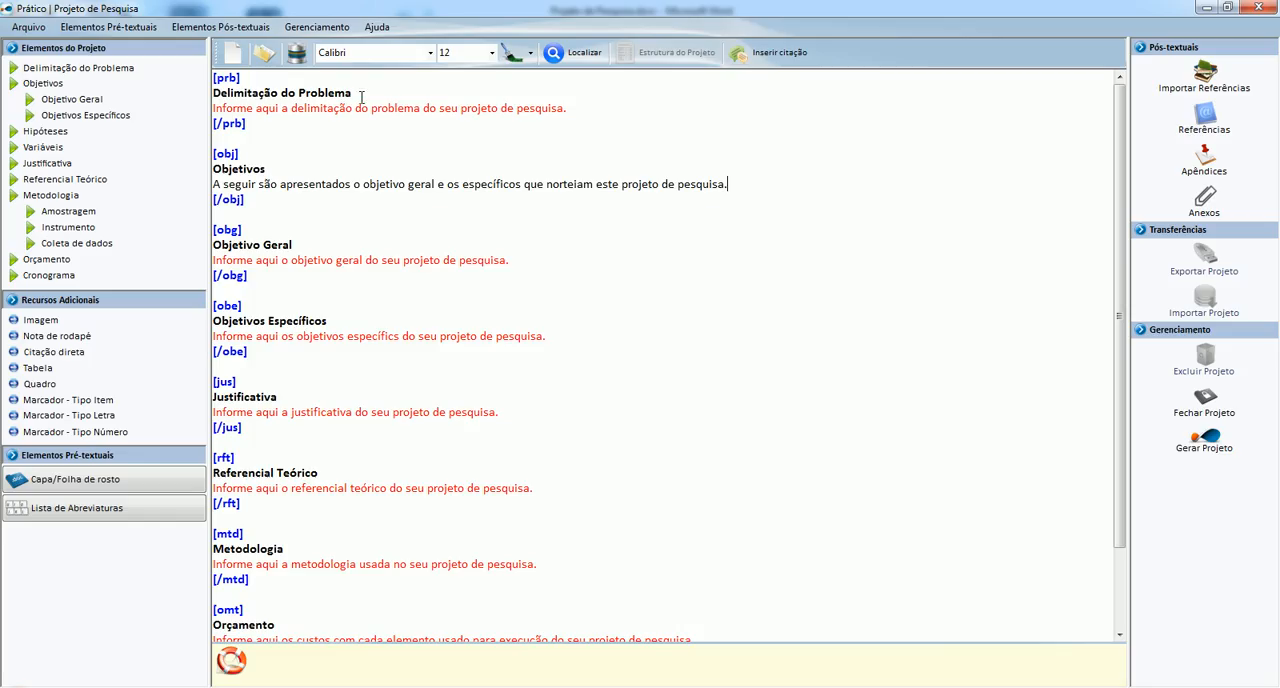
triple_click(213, 108)
key(ctrl+v)
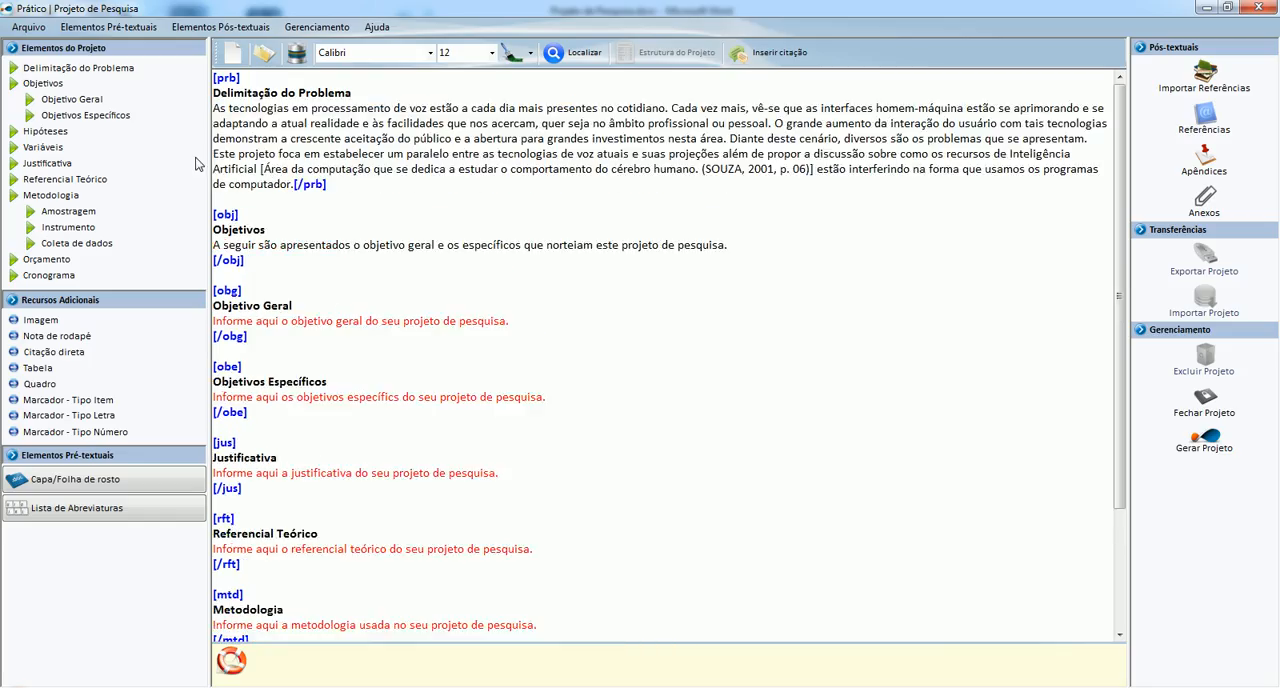
Put the closing [/prb] tag on its own line and cut the bracketed definition after "Inteligência Artificial", removing its leftover brackets.
key(Return)
key(BackSpace)
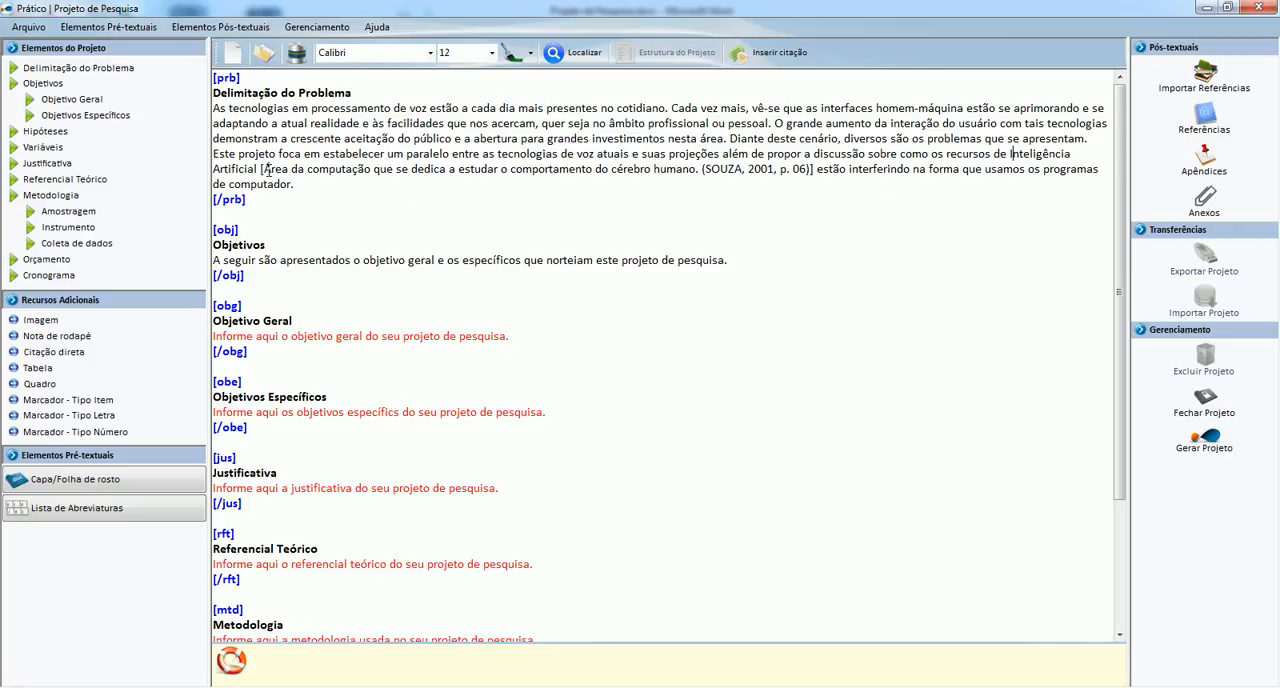
drag(268, 168, 808, 170)
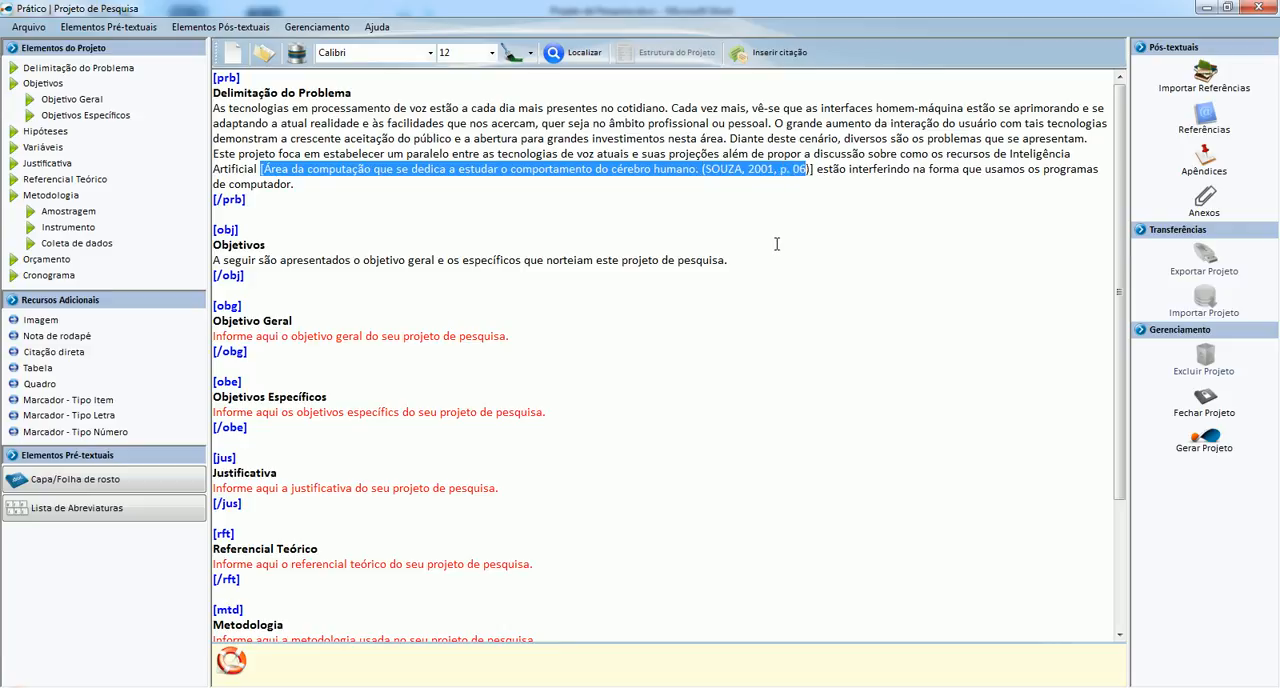
key(Delete)
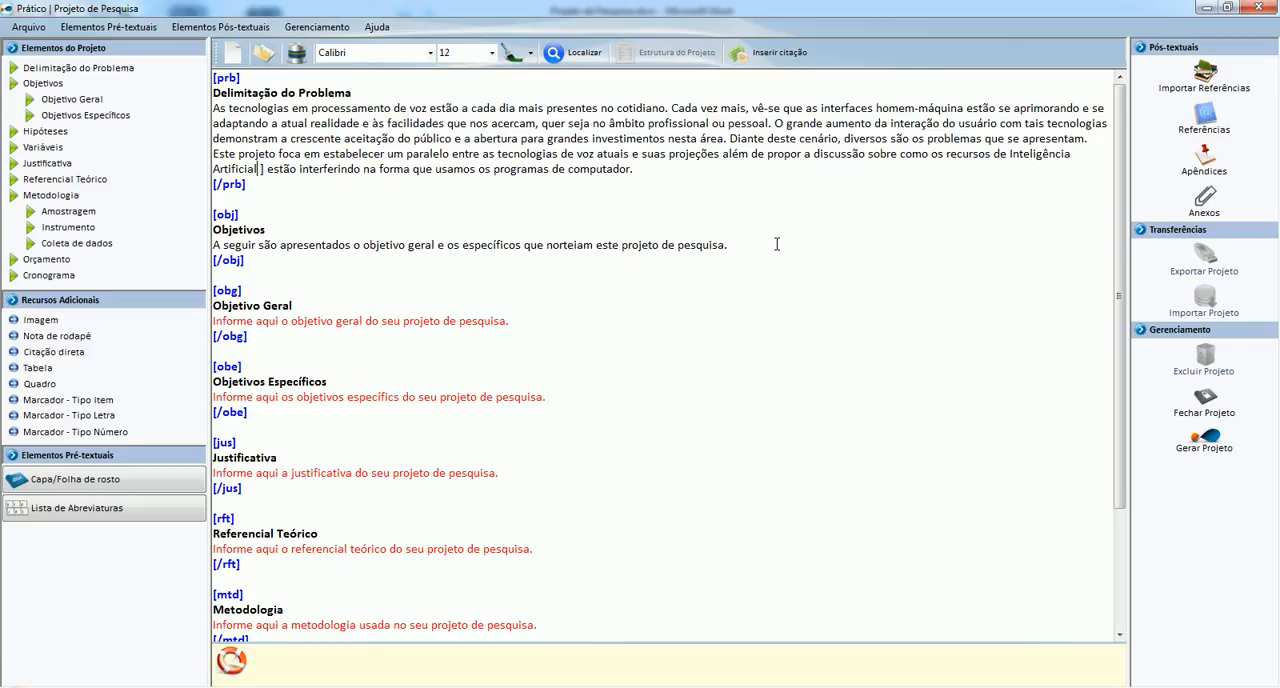
key(BackSpace)
key(Delete)
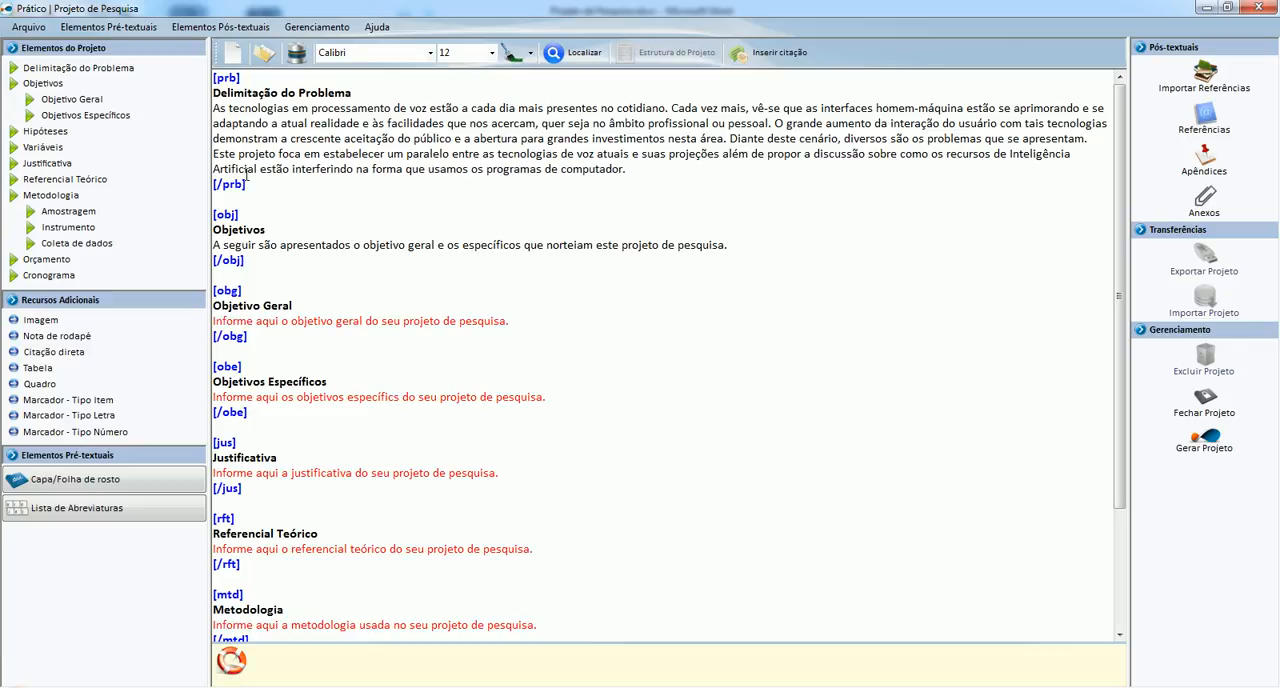
Insert a footnote directly after "Inteligência Artificial" with the cut definition as its text.
click(55, 337)
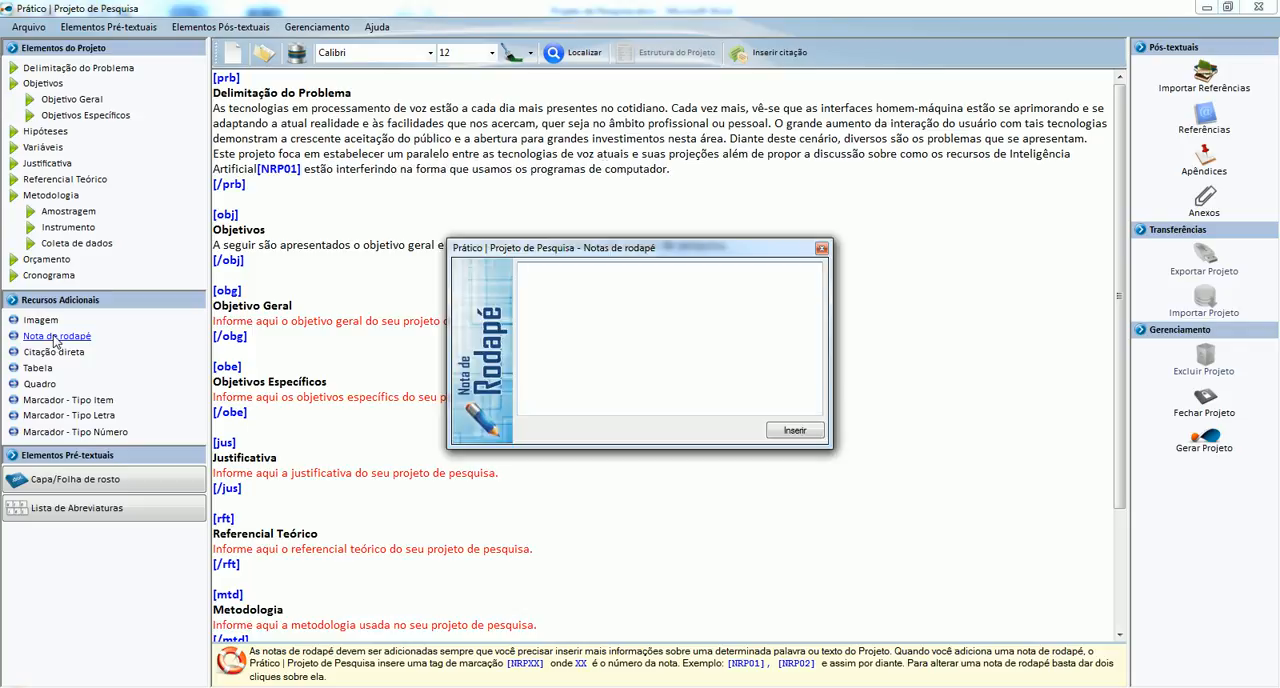
text(Área da computação que se dedica a estudar o comportamento do cérebro humano. (SOUZA, 2001, p. 06))
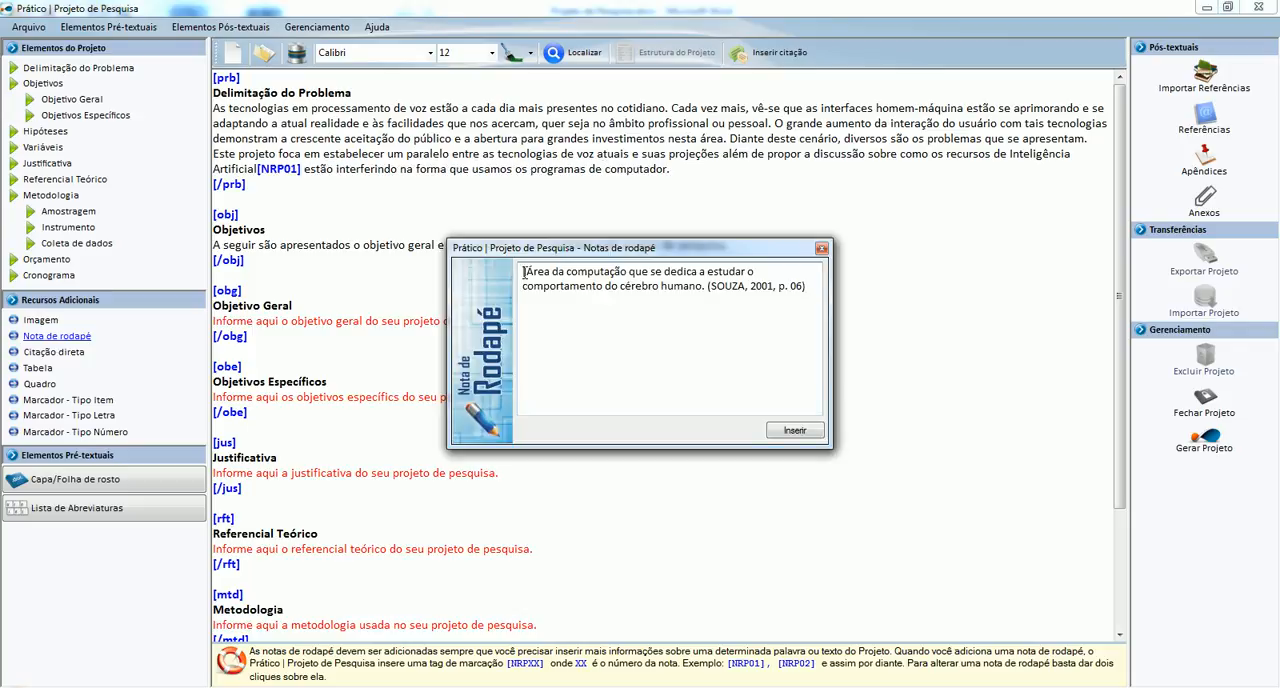
click(792, 431)
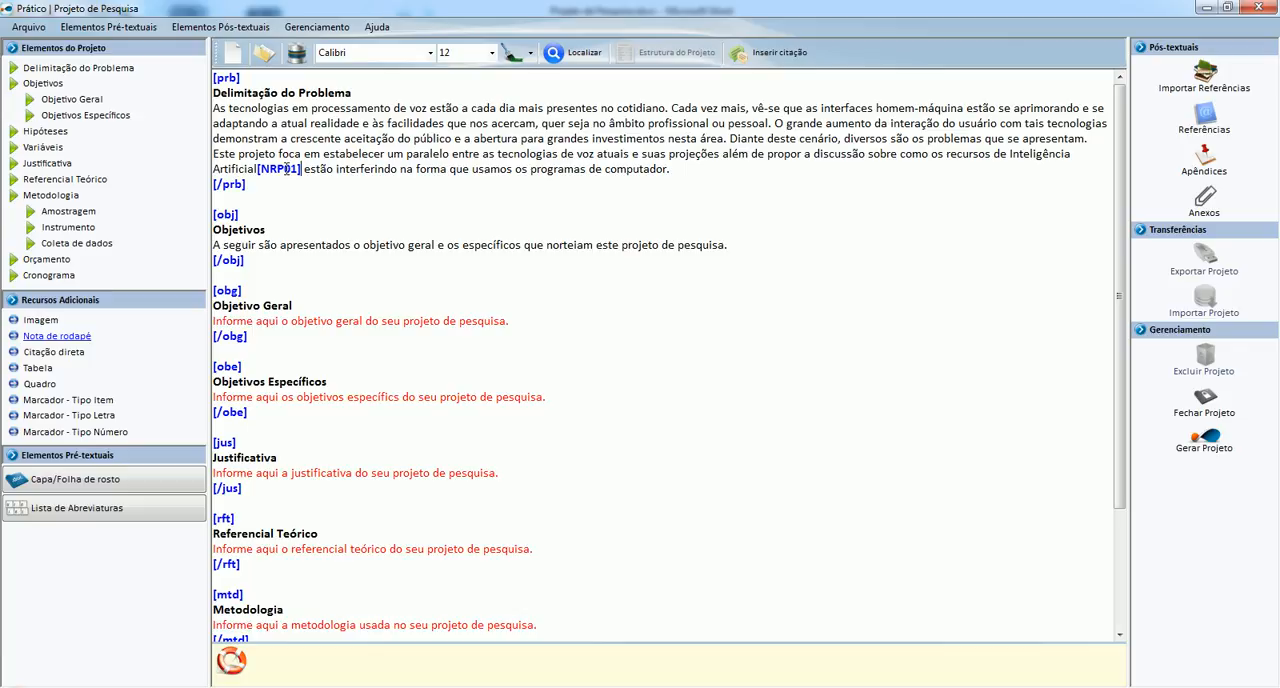
Examine the help and options offered for the [NRP01] footnote tag and the [obj] tag.
mouse_move(286, 170)
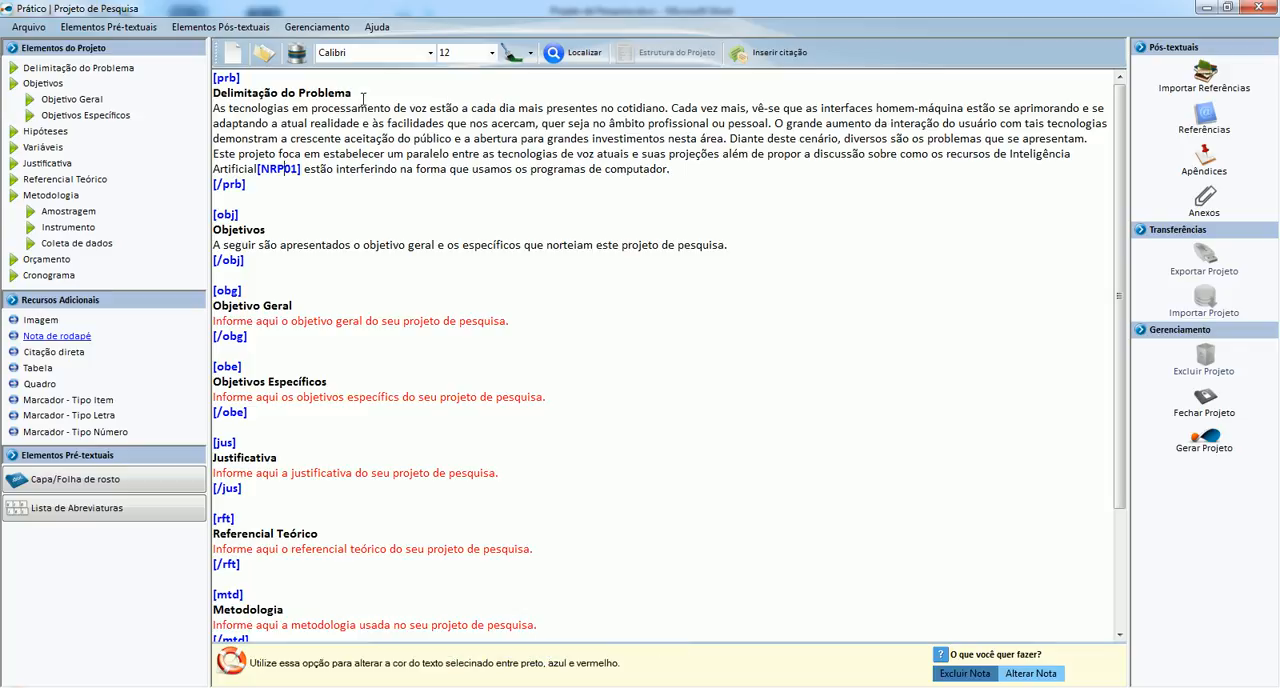
click(241, 215)
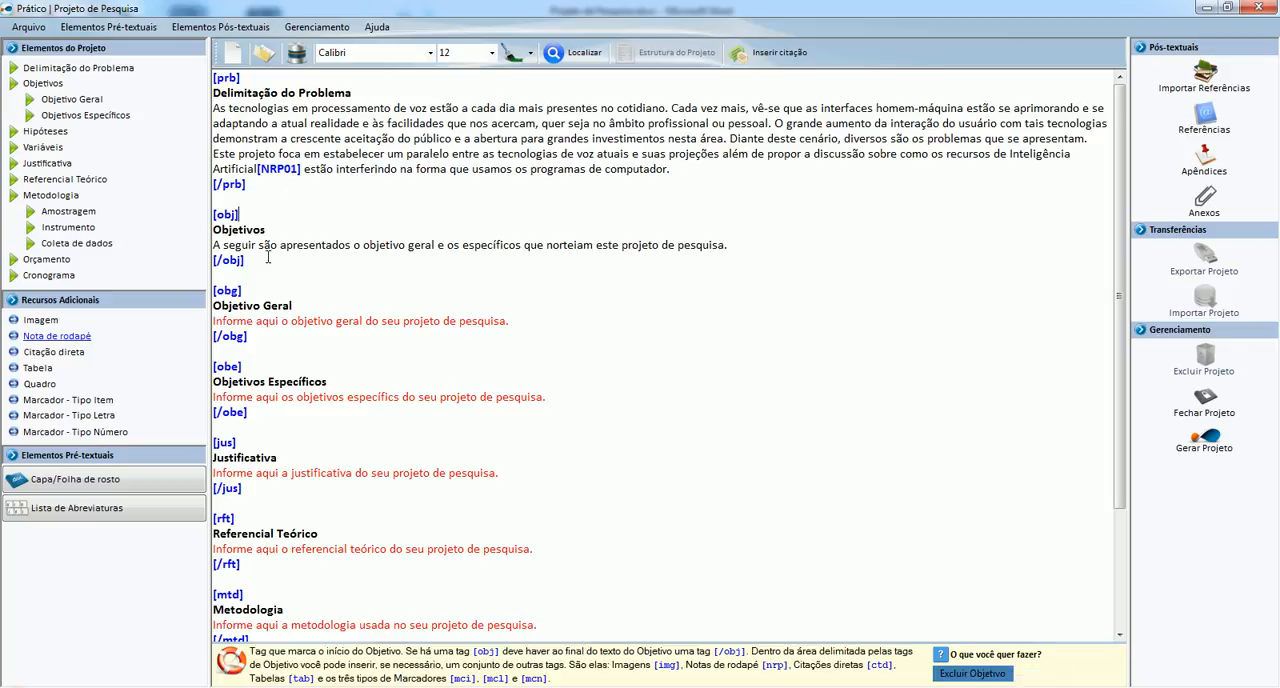
scroll(240, 230, down, 1)
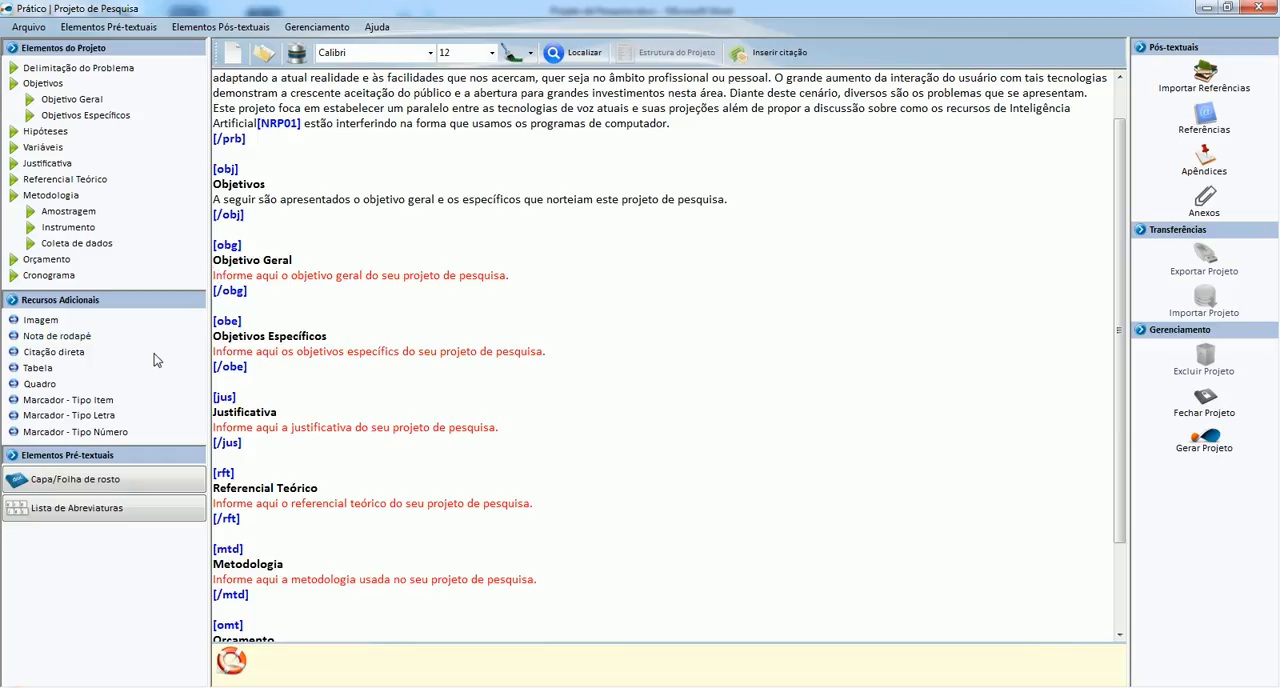
Switch to Word and copy the whole paragraph under Objetivo Geral in Projeto de Pesquisa.docx.
key(alt+Tab)
scroll(272, 310, down, 4)
scroll(421, 348, down, 2)
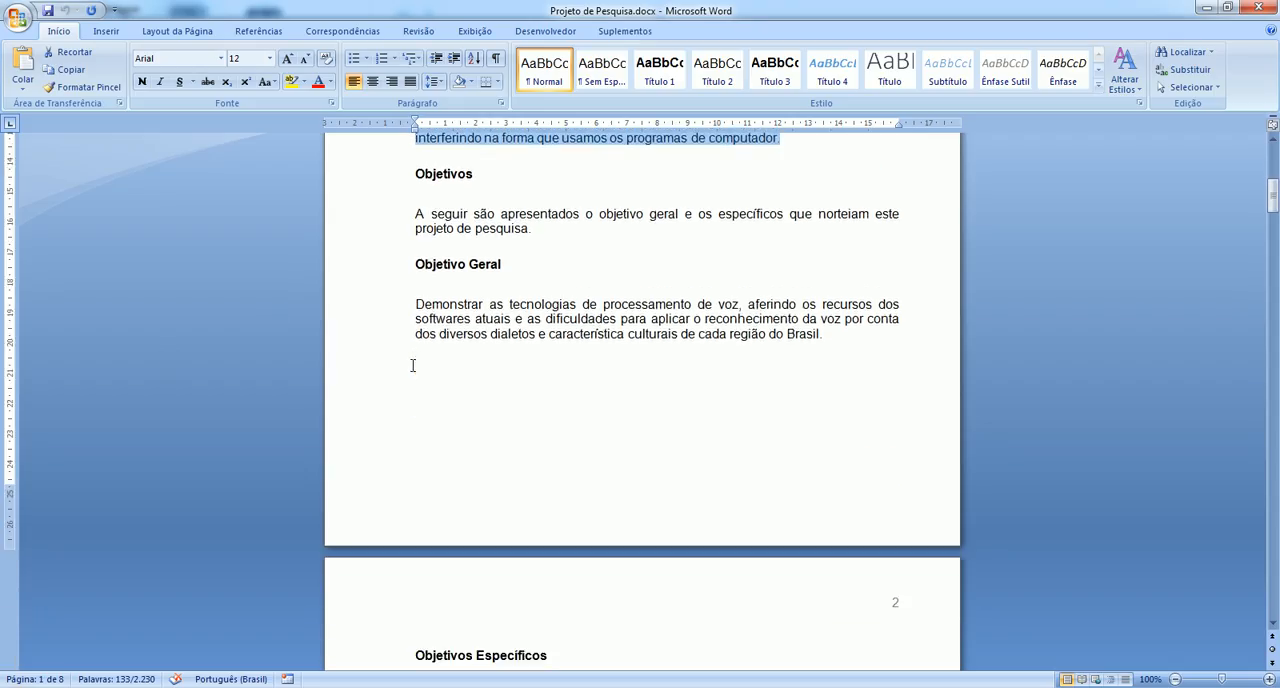
drag(414, 303, 811, 333)
key(ctrl+c)
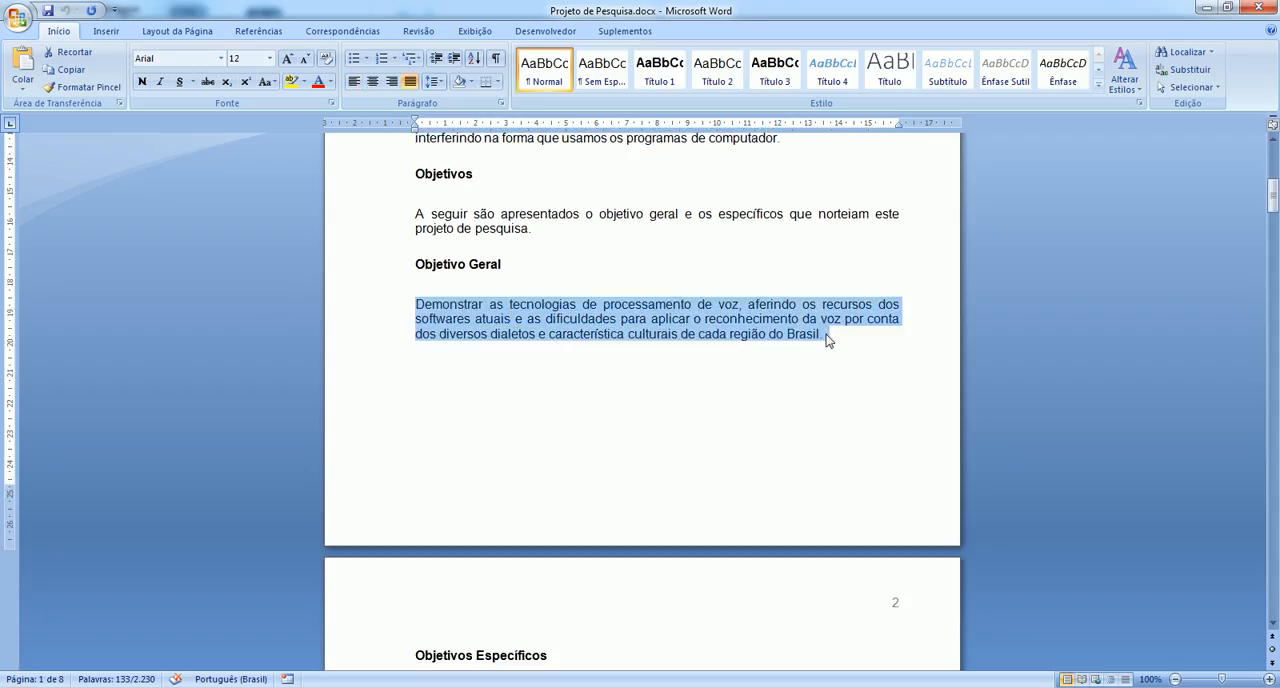
Switch back to Prático and replace the Objetivo Geral placeholder with the copied paragraph.
key(alt+Tab)
drag(512, 275, 209, 276)
key(ctrl+v)
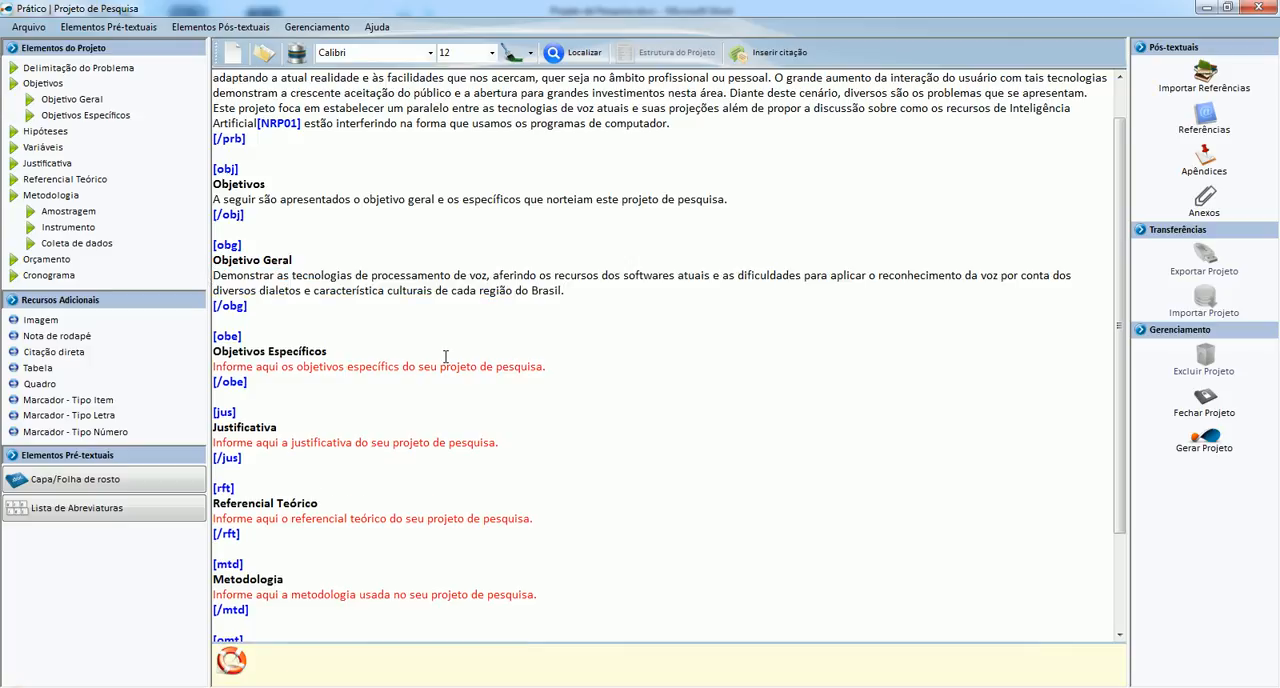
Switch to Word and copy the introductory line "De modo mais específico, são estes nosso objetivos:", restoring it after its deletion.
scroll(441, 356, down, 3)
key(alt+Tab)
scroll(442, 356, down, 7)
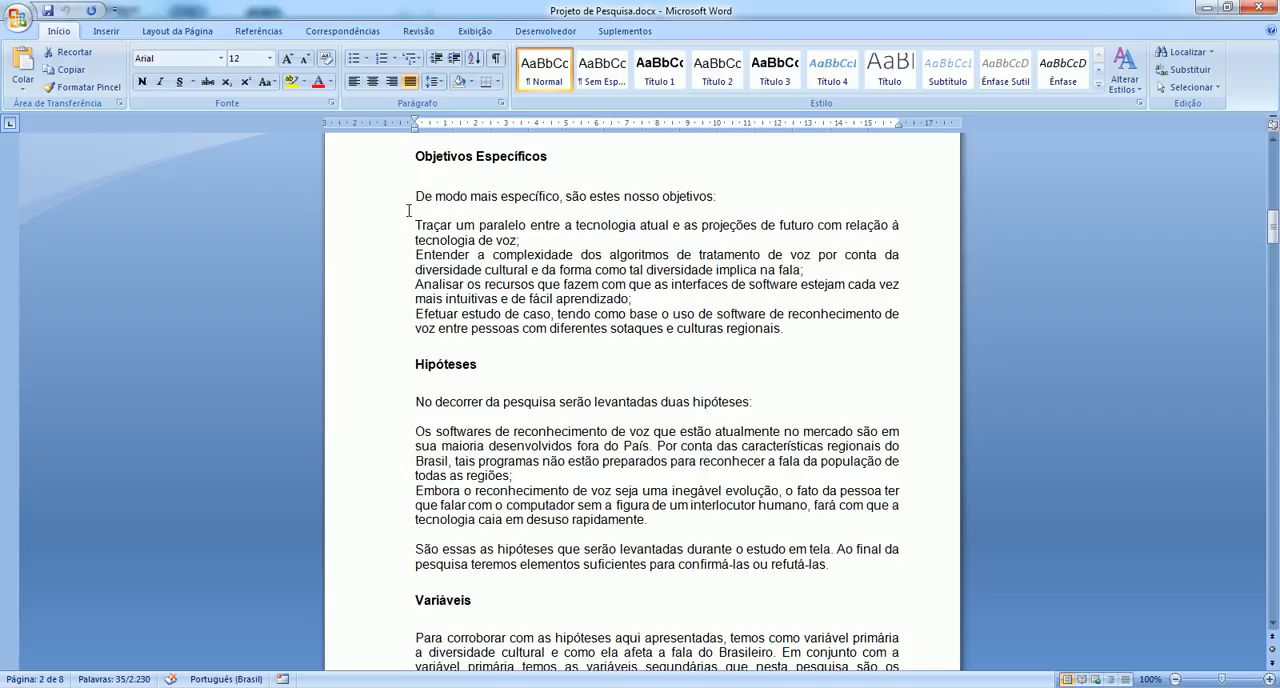
click(395, 205)
key(ctrl+c)
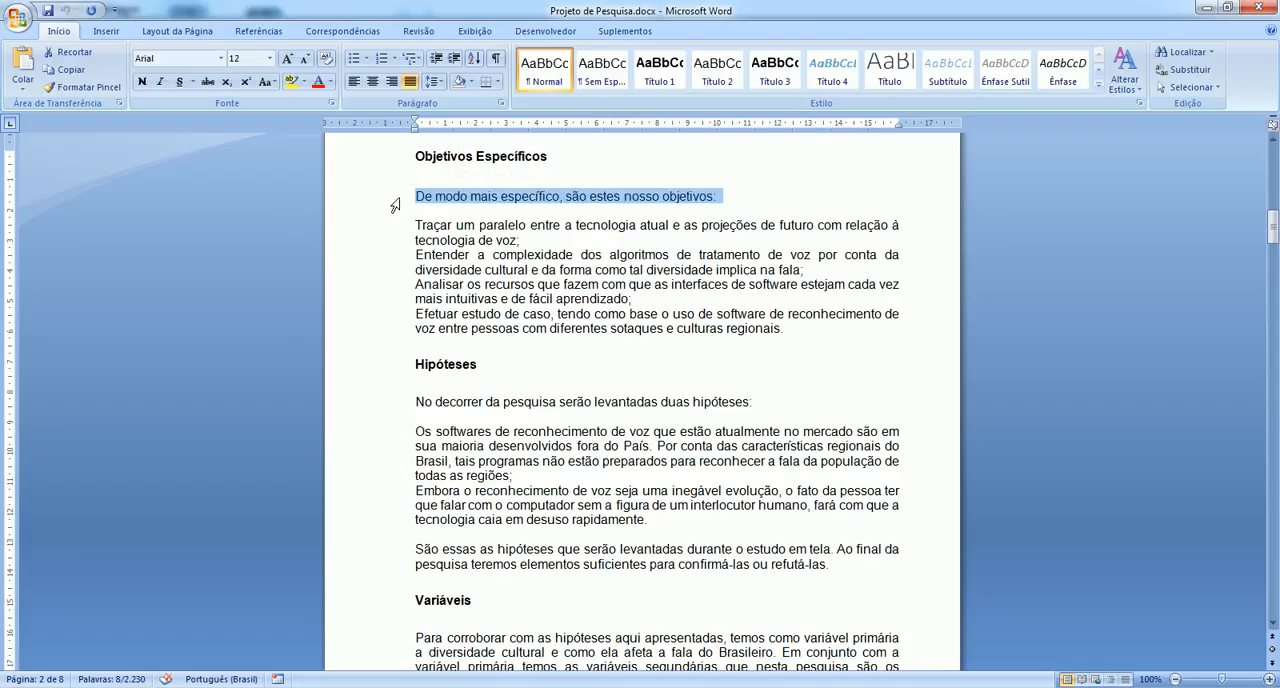
key(Delete)
key(ctrl+z)
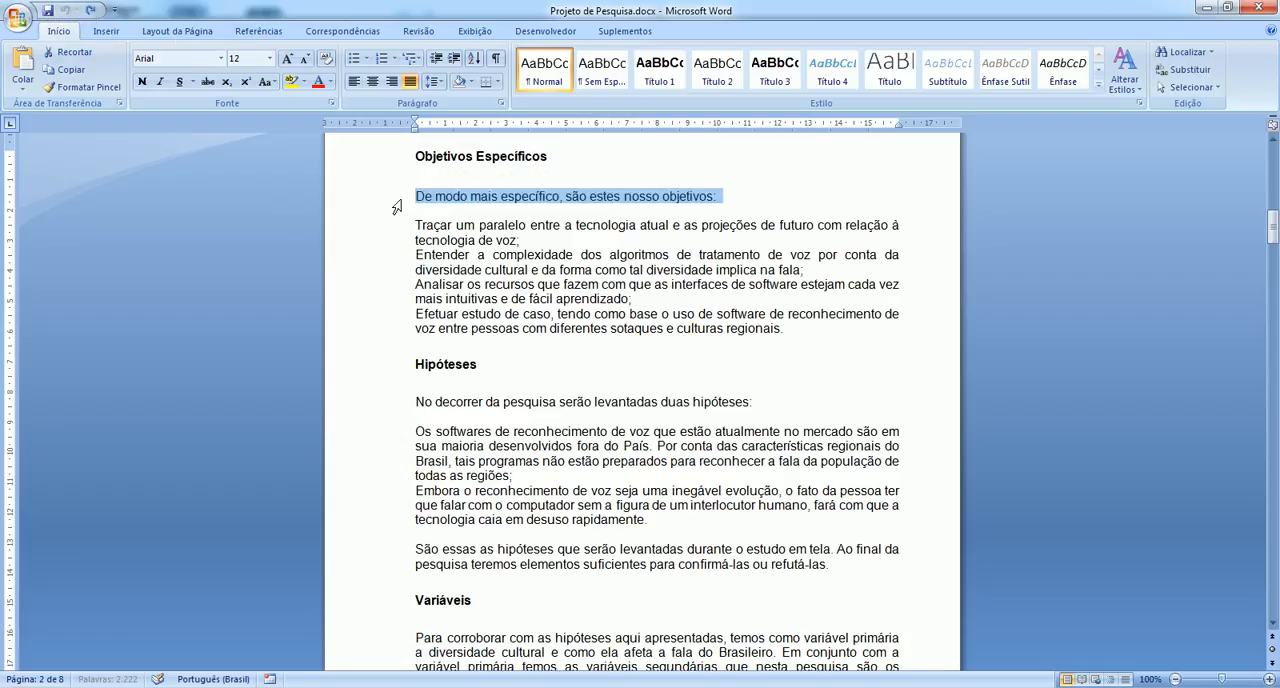
Switch back to Prático and replace the Objetivos Específicos placeholder with the copied introductory line.
key(alt+Tab)
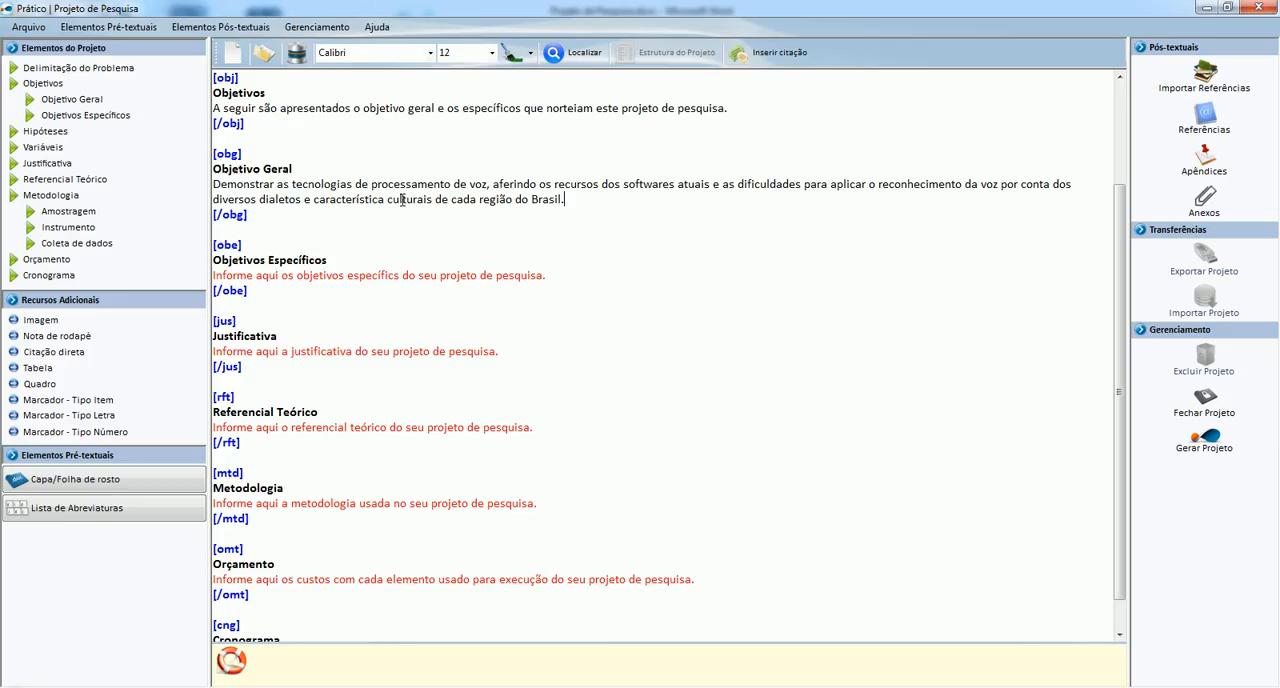
key(Down)
key(Down)
key(Down)
key(Down)
key(Down)
key(Down)
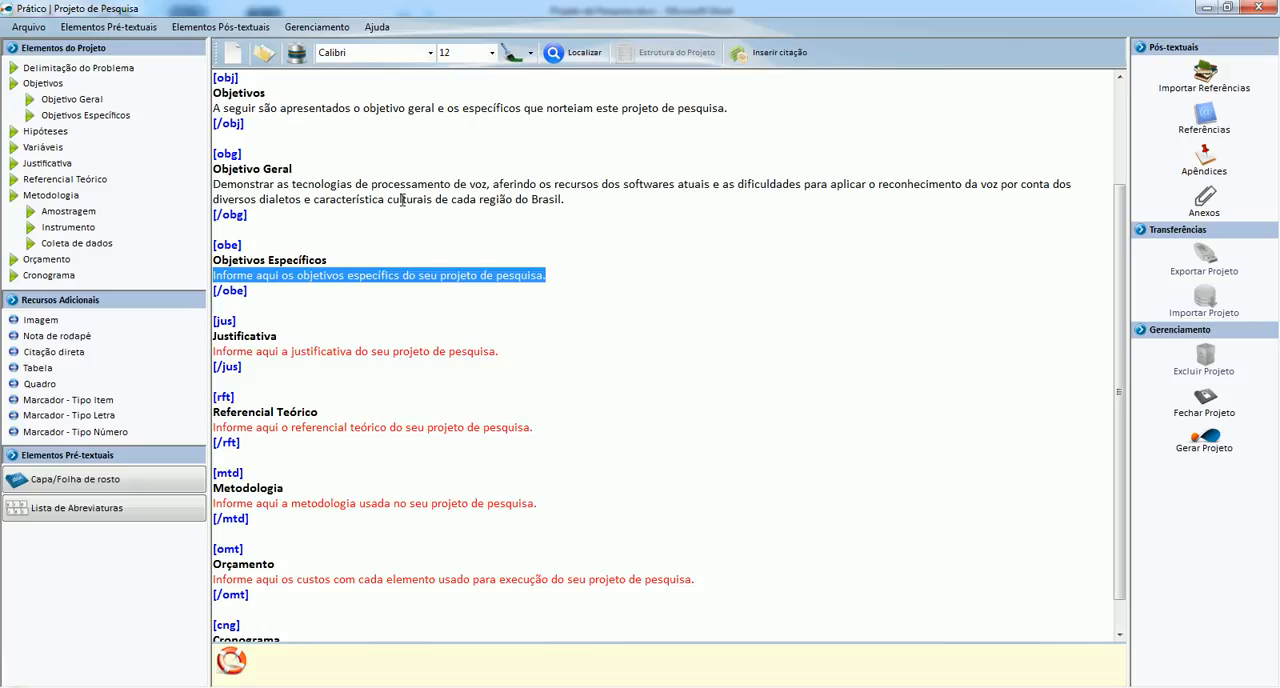
key(ctrl+v)
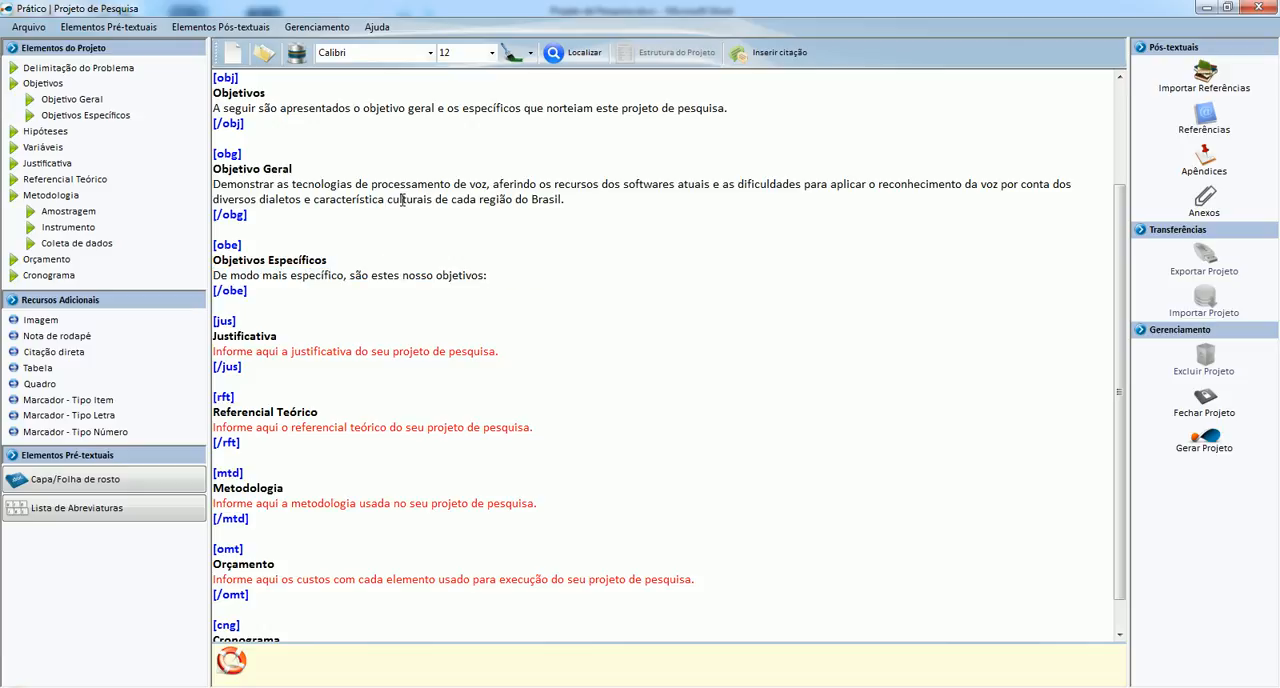
Insert an item-type marker block on a new line below the introductory line of Objetivos Específicos.
key(Return)
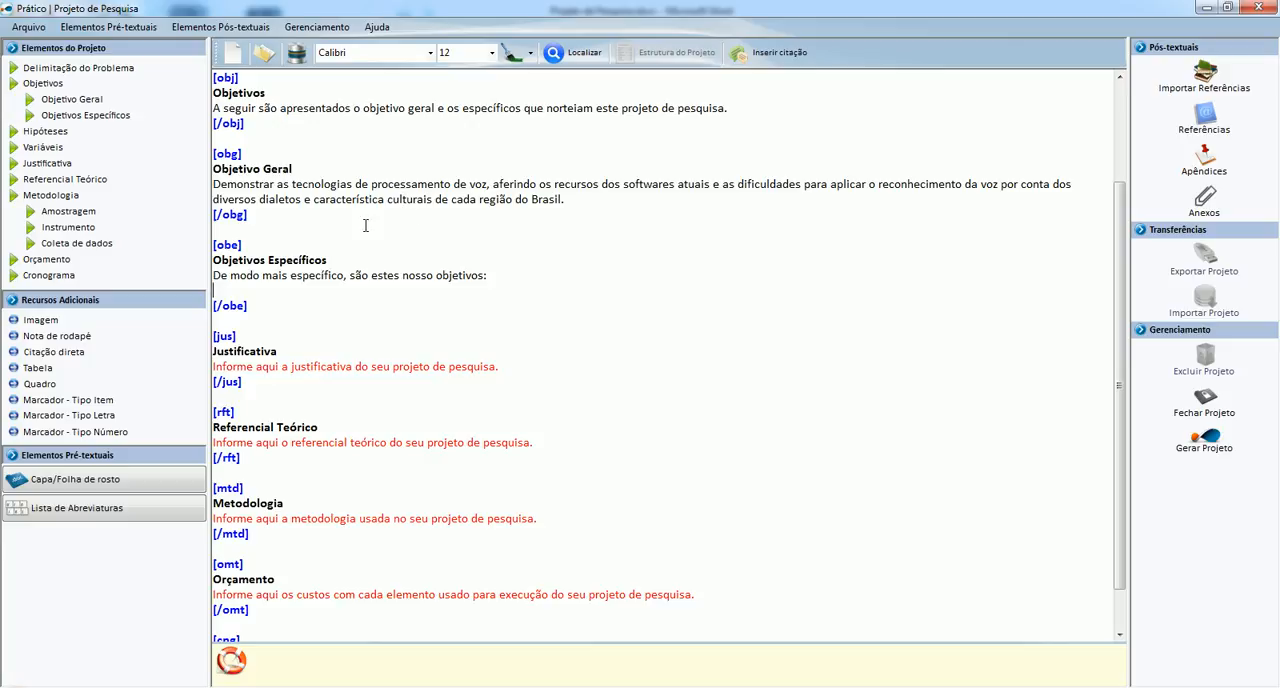
click(97, 402)
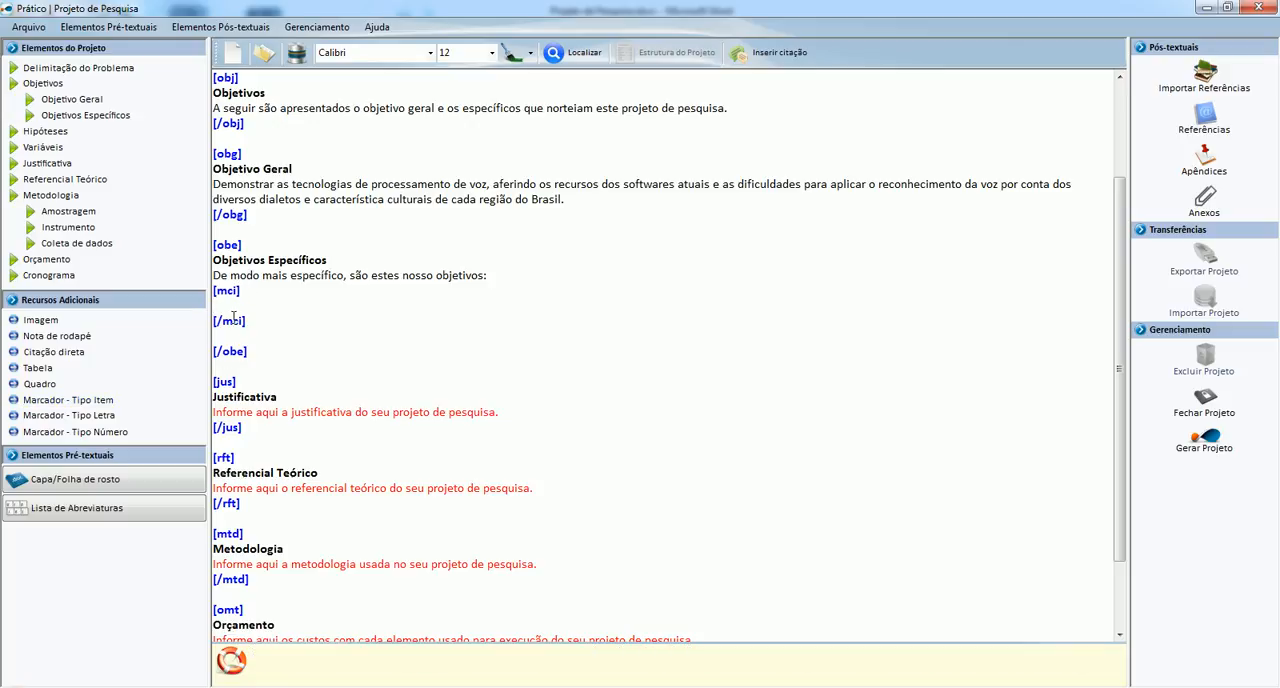
Copy the four specific objectives from the Word document and paste them between the [mci] and [/mci] tags in Prático.
key(alt+Tab)
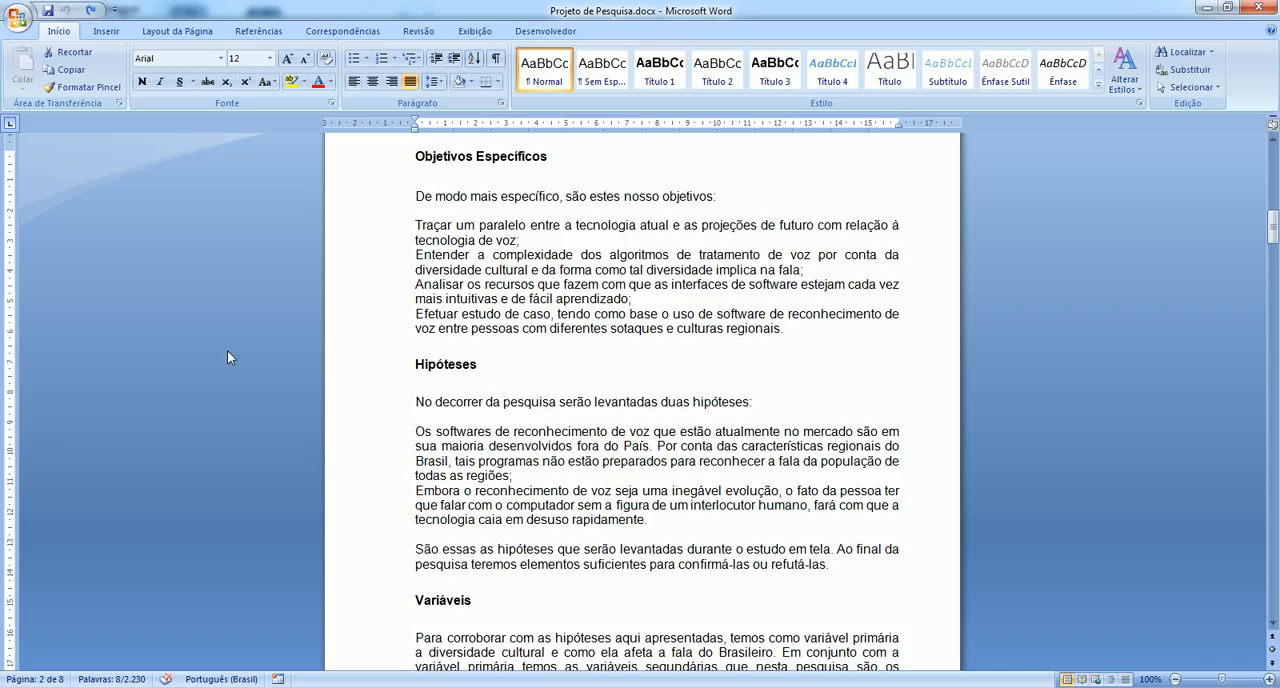
drag(400, 229, 773, 331)
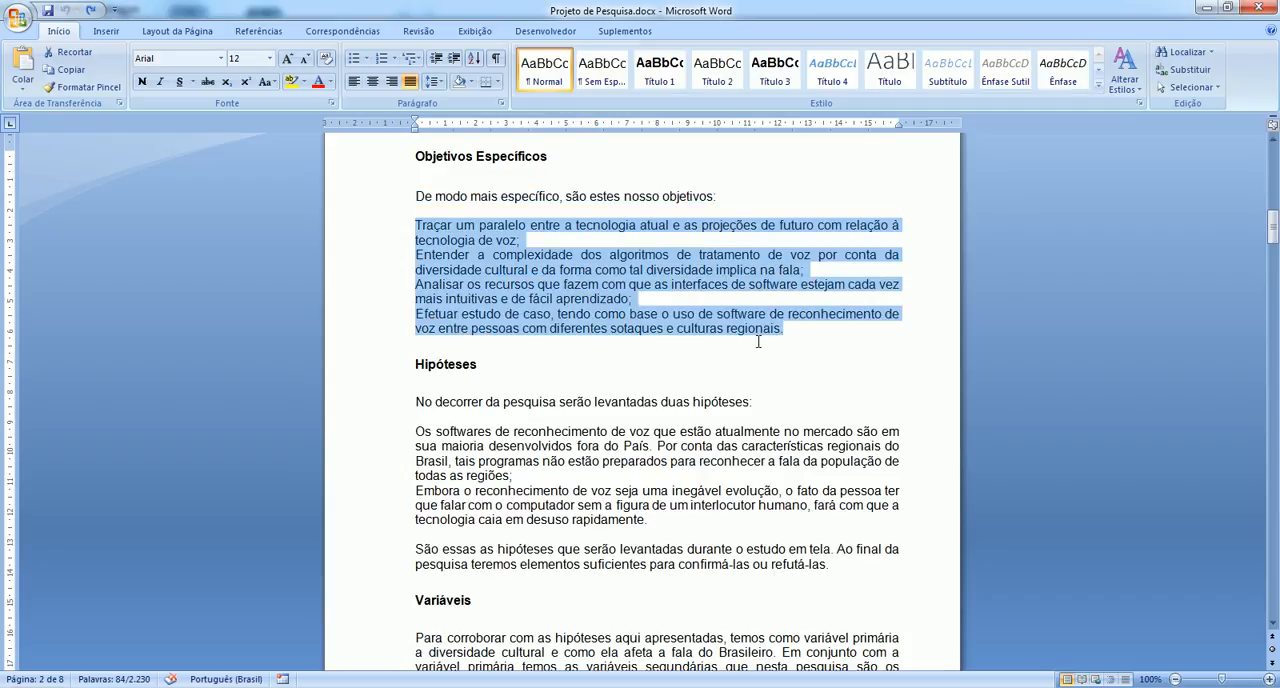
key(alt+Tab)
text(Traçar um paralelo entre a tecnologia atual e as projeções de futuro com relação à tecnologia de voz; Entender a complexidade dos algoritmos de tratamento de voz por conta da diversidade cultural e da forma como tal diversidade implica na fala; Analisar os recursos que fazem com que as interfaces de software estejam cada vez mais intuitivas e de fácil aprendizado; Efetuar estudo de caso, tendo como base o uso de software de reconhecimento de voz entre pessoas com diferentes sotaques e culturas regionais.)
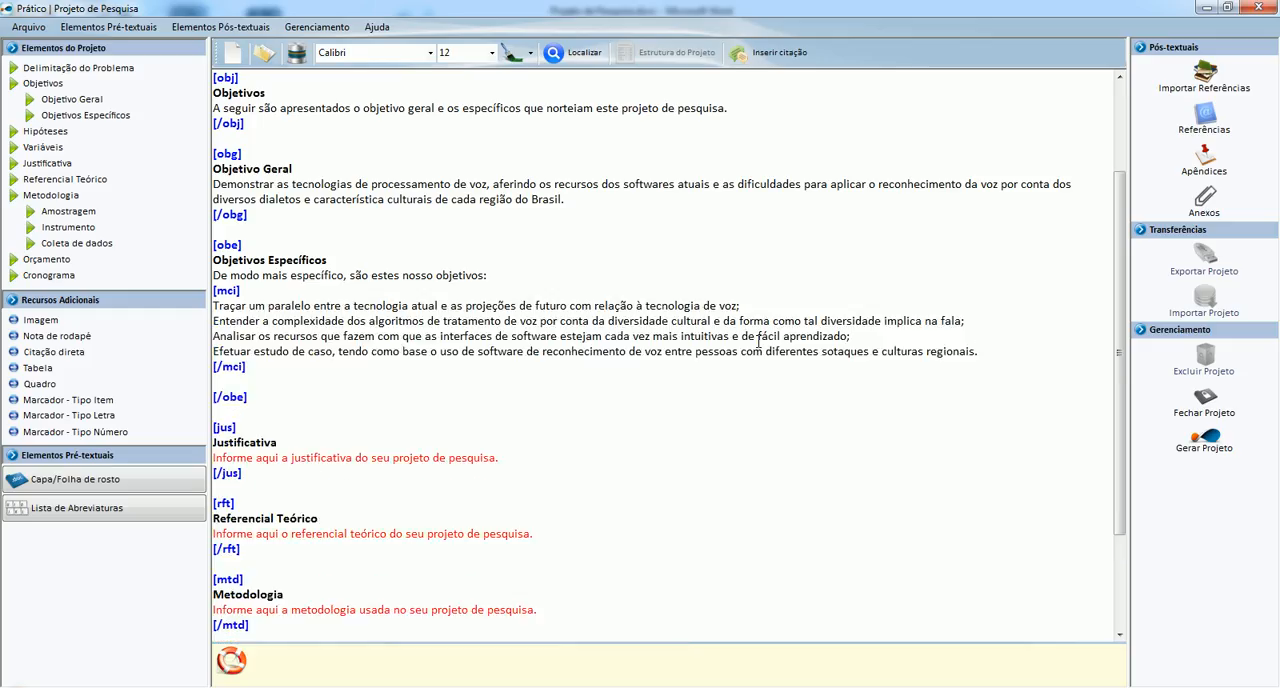
Try a blank line after the first objective in the [mci] list and remove it again.
key(Up)
key(Up)
key(Up)
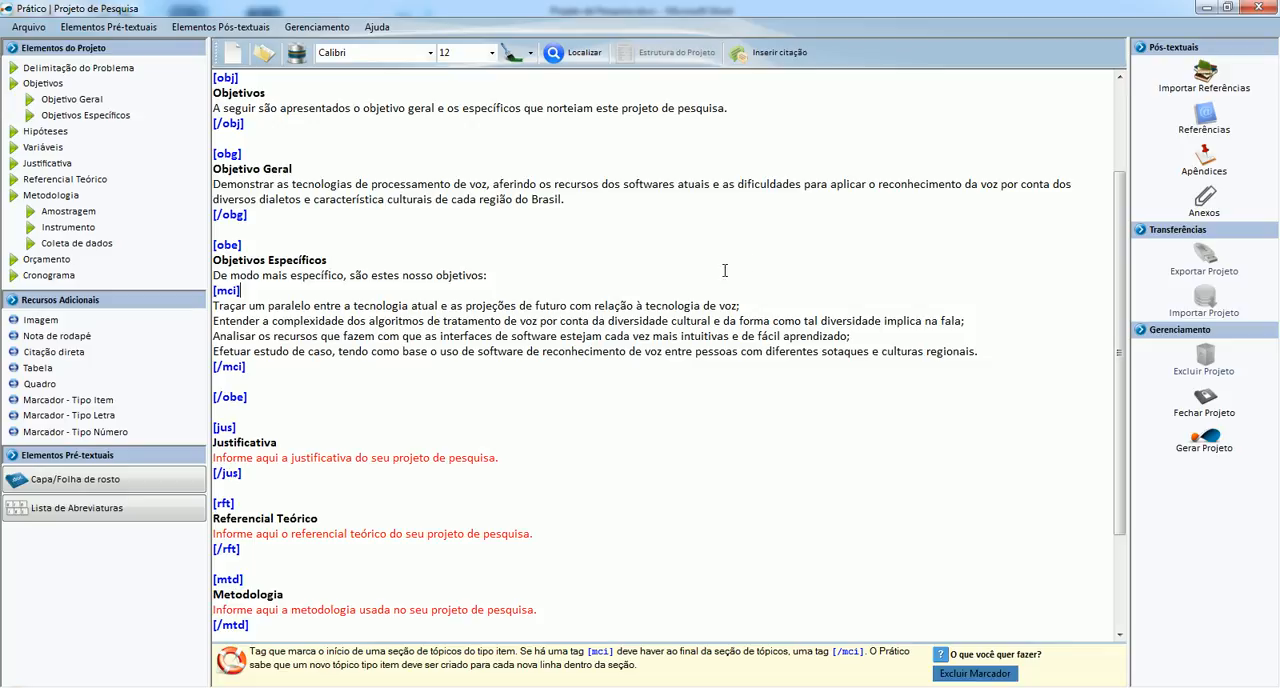
click(743, 307)
key(Return)
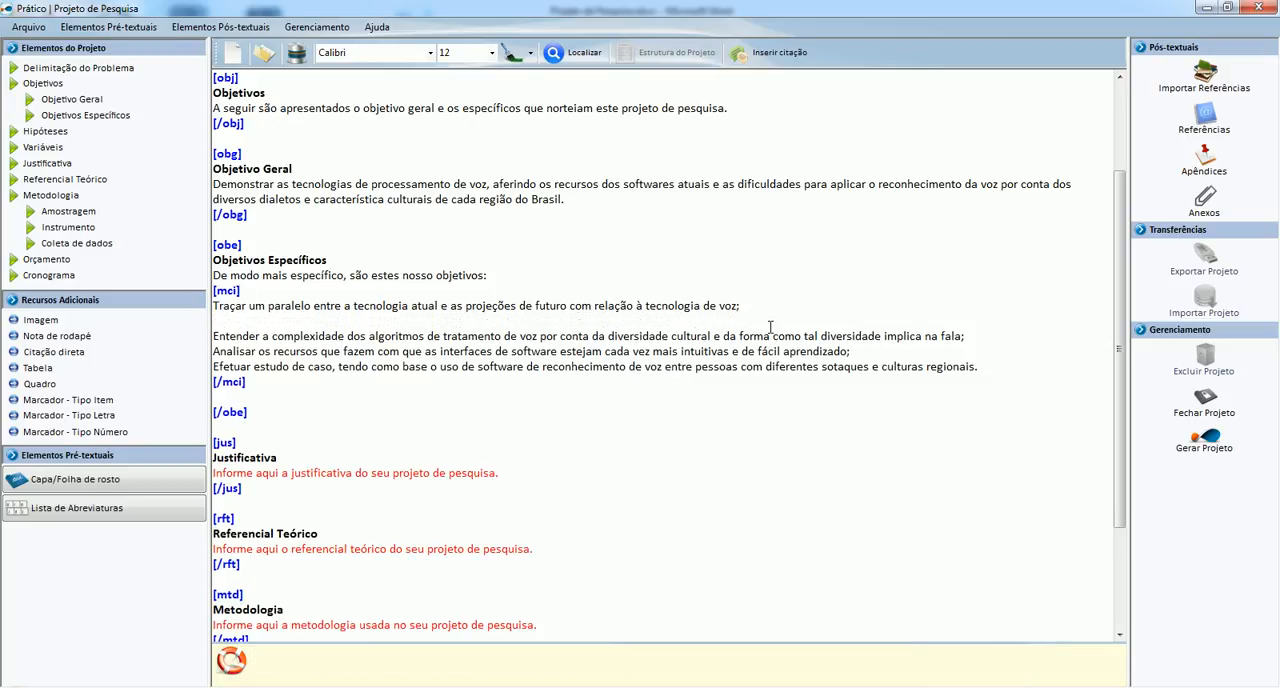
key(Delete)
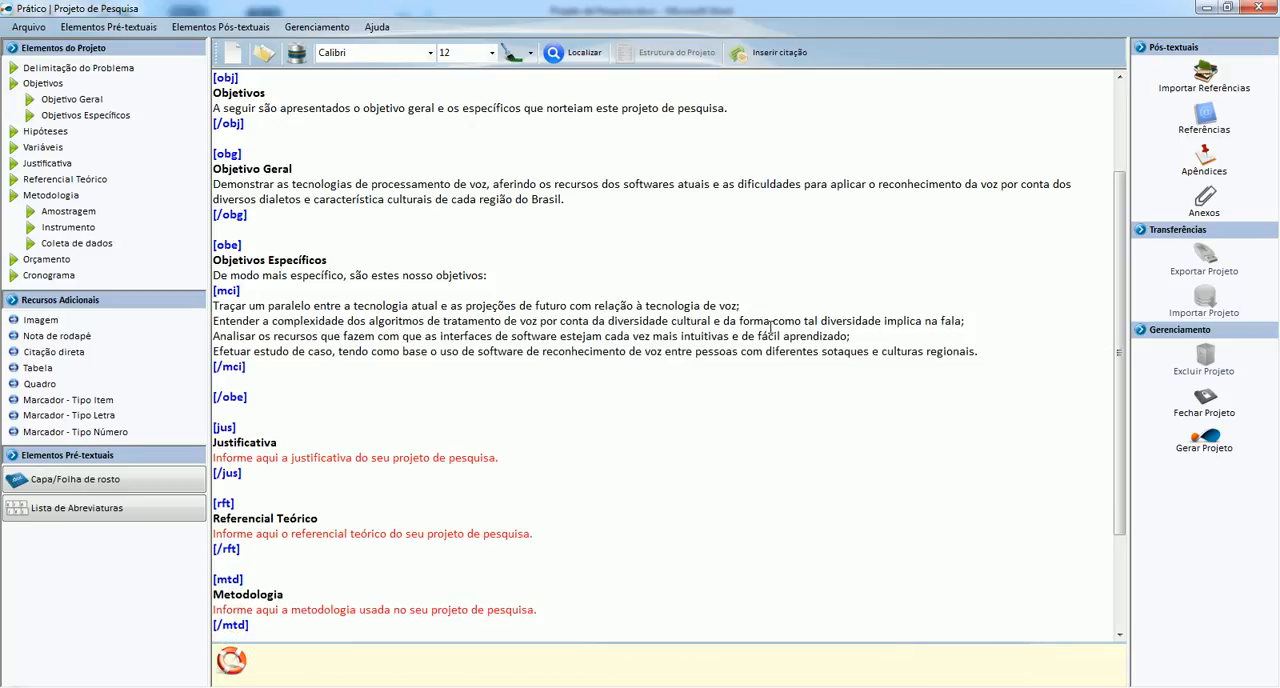
Remove the blank line between the closing [/mci] and [/obe] tags.
click(235, 381)
key(Delete)
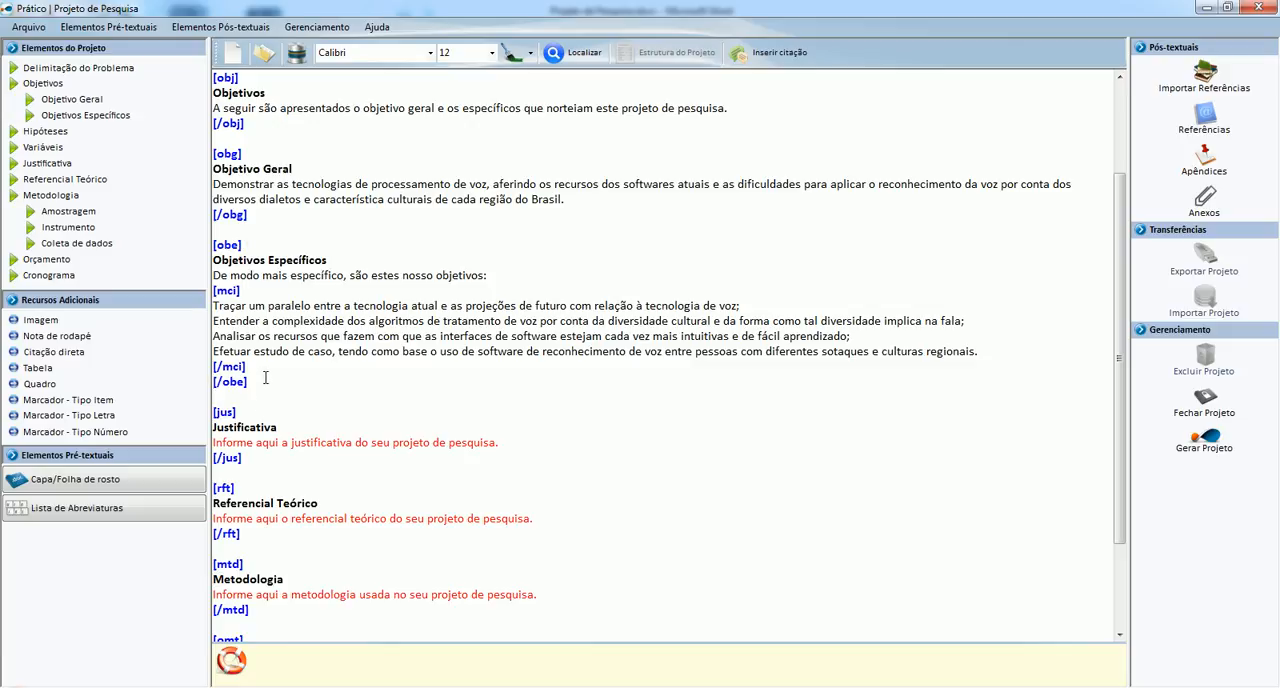
Select the Justificativa placeholder in Prático, and copy all the paragraphs under Justificativa from the Word document.
scroll(266, 377, down, 1)
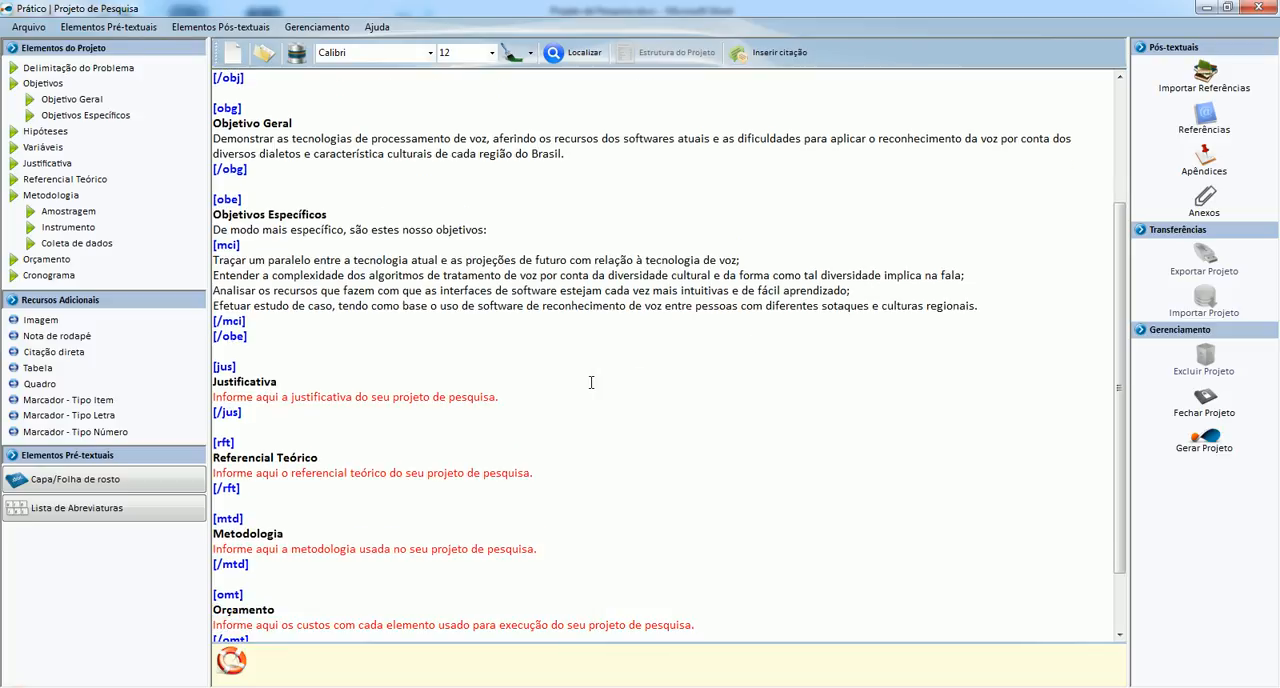
drag(502, 397, 204, 398)
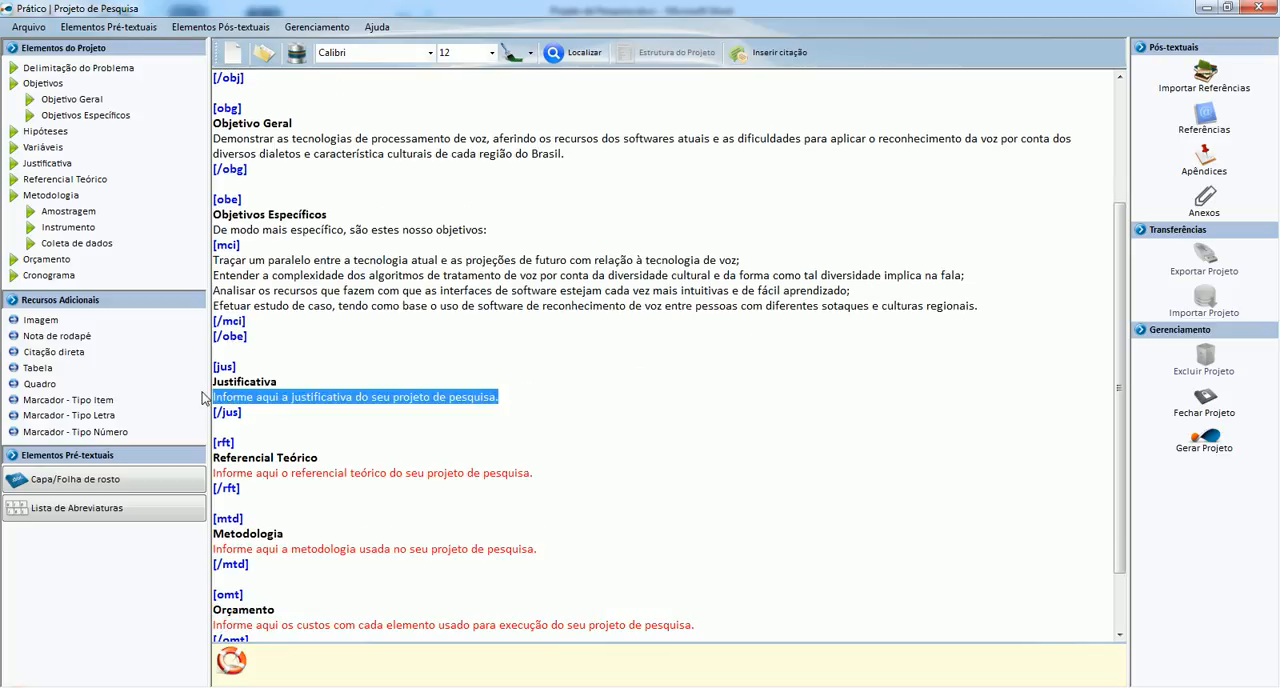
key(alt+Tab)
scroll(275, 436, down, 4)
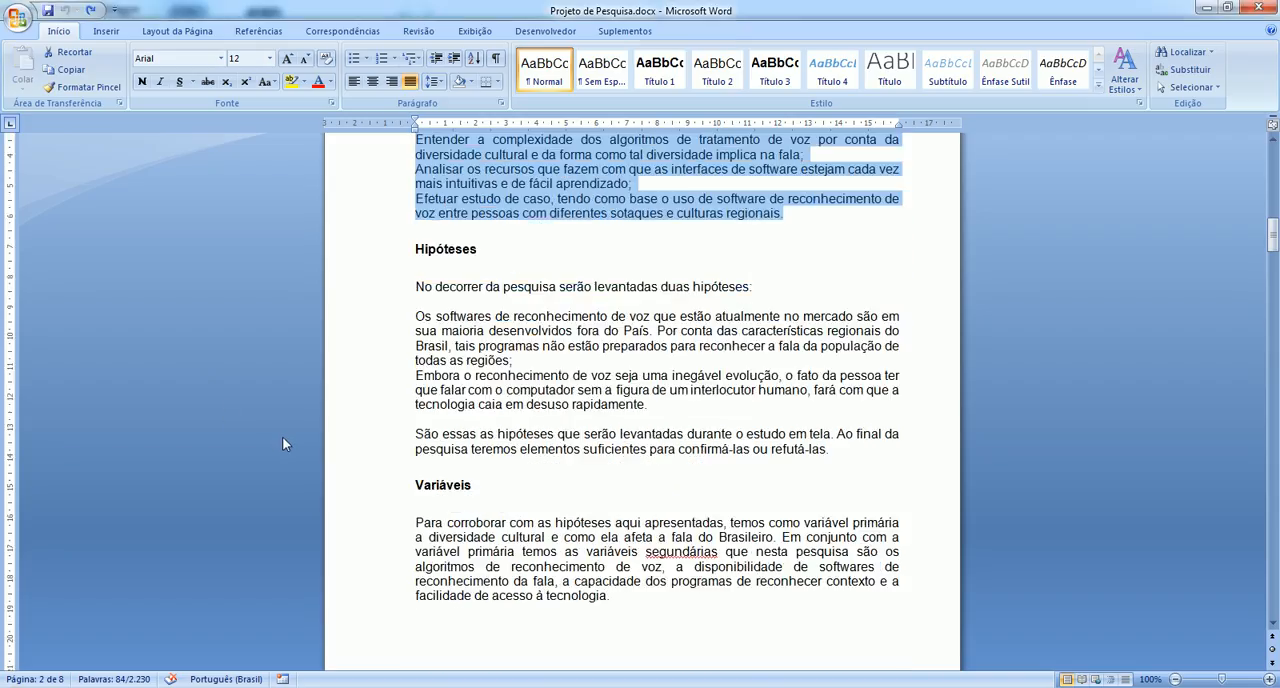
scroll(283, 434, down, 11)
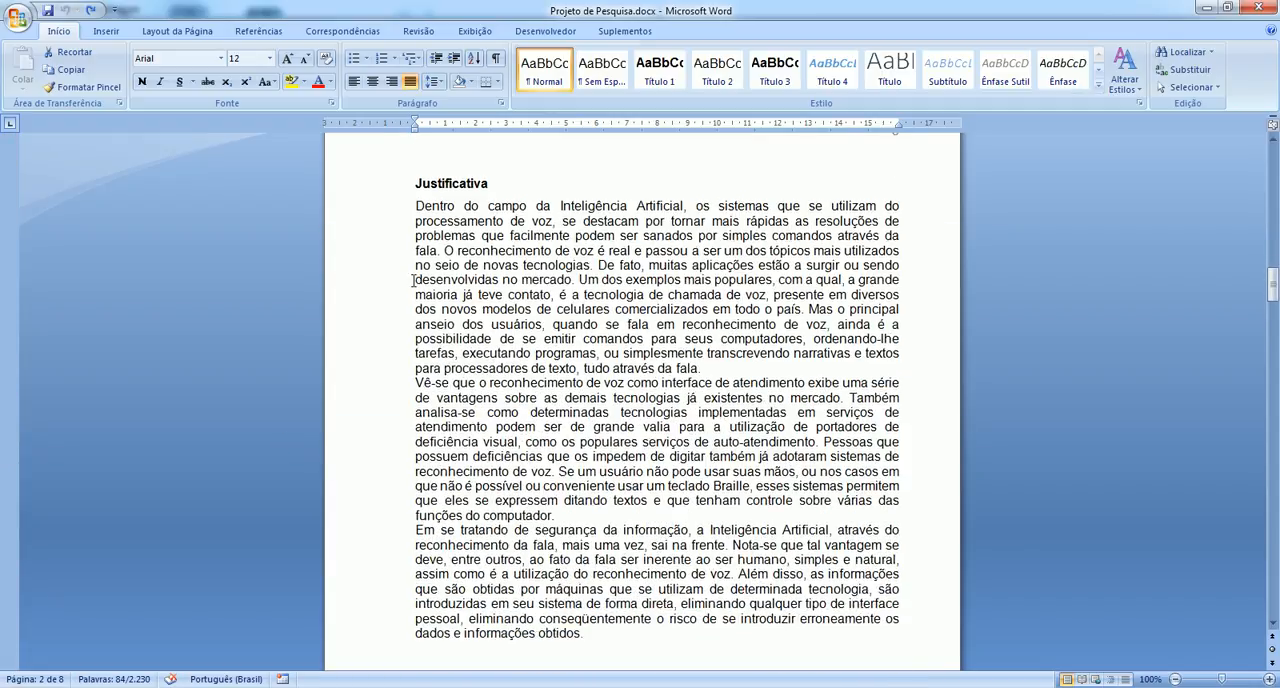
click(413, 206)
scroll(614, 437, down, 5)
shift+click(606, 410)
key(ctrl+c)
Switch back to Prático to replace the Justificativa placeholder with the copied text.
key(alt+Tab)
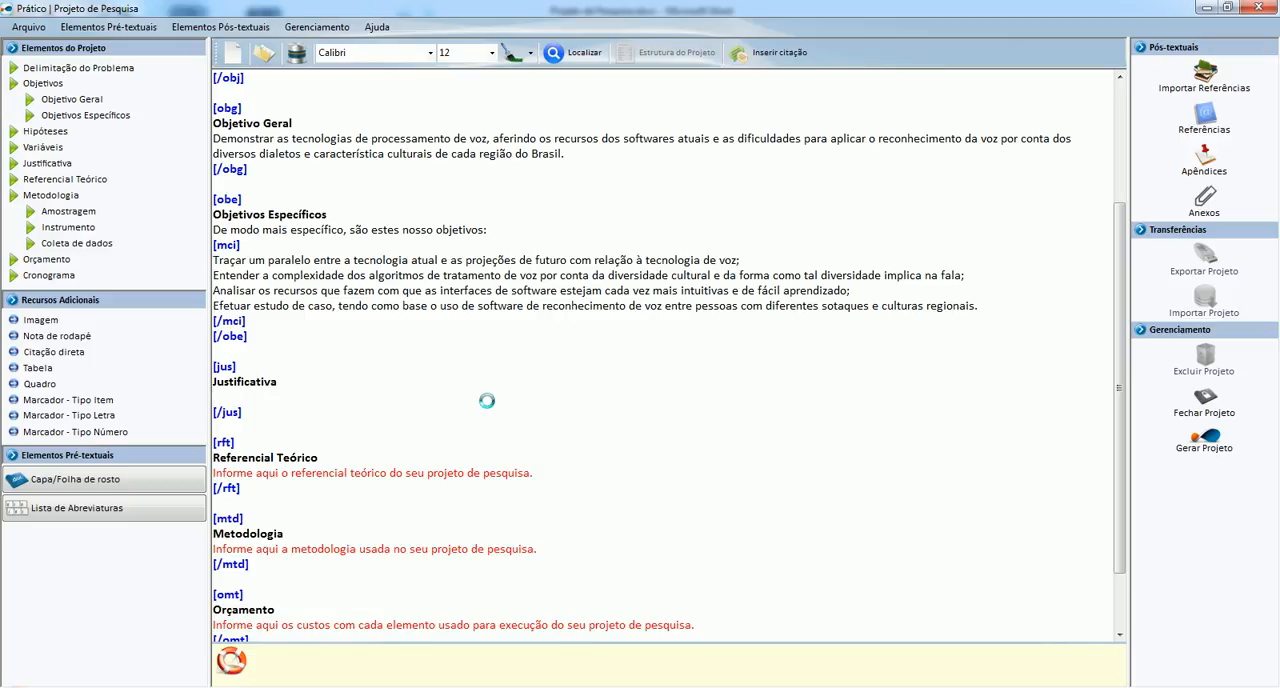
click(285, 395)
key(alt+Tab)
key(alt+Tab)
key(alt+Tab)
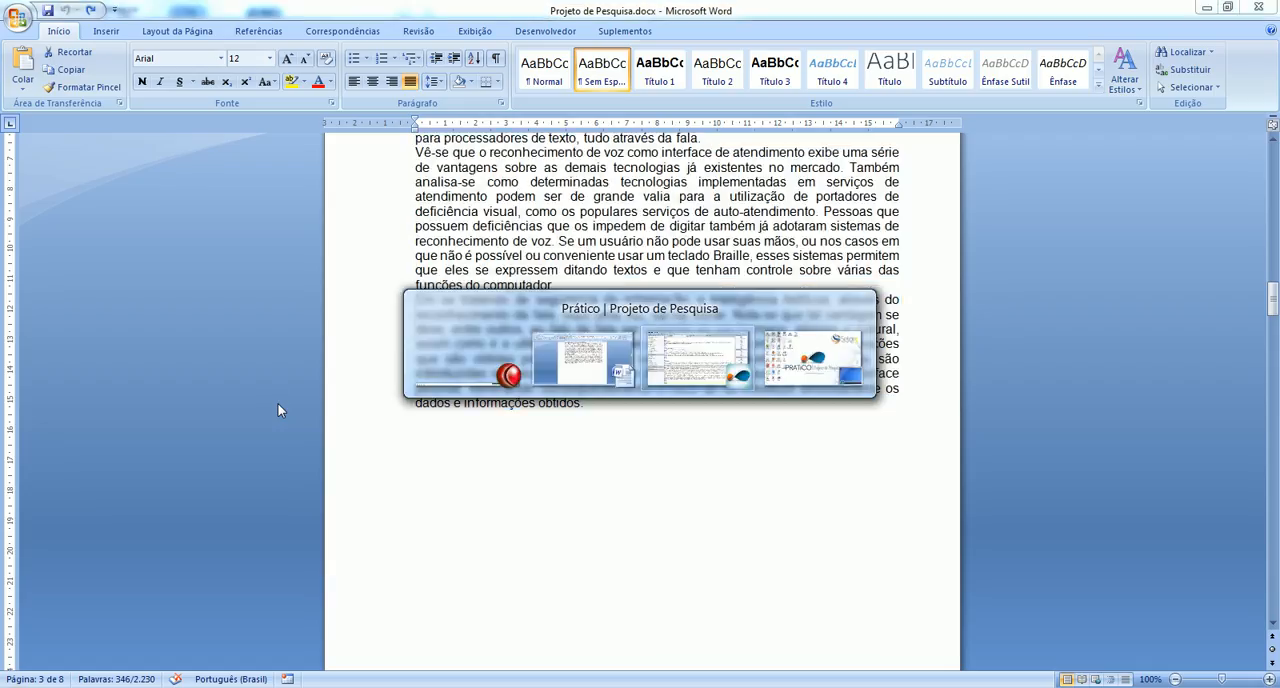
key(alt+Tab)
key(alt+Tab)
key(alt+Tab)
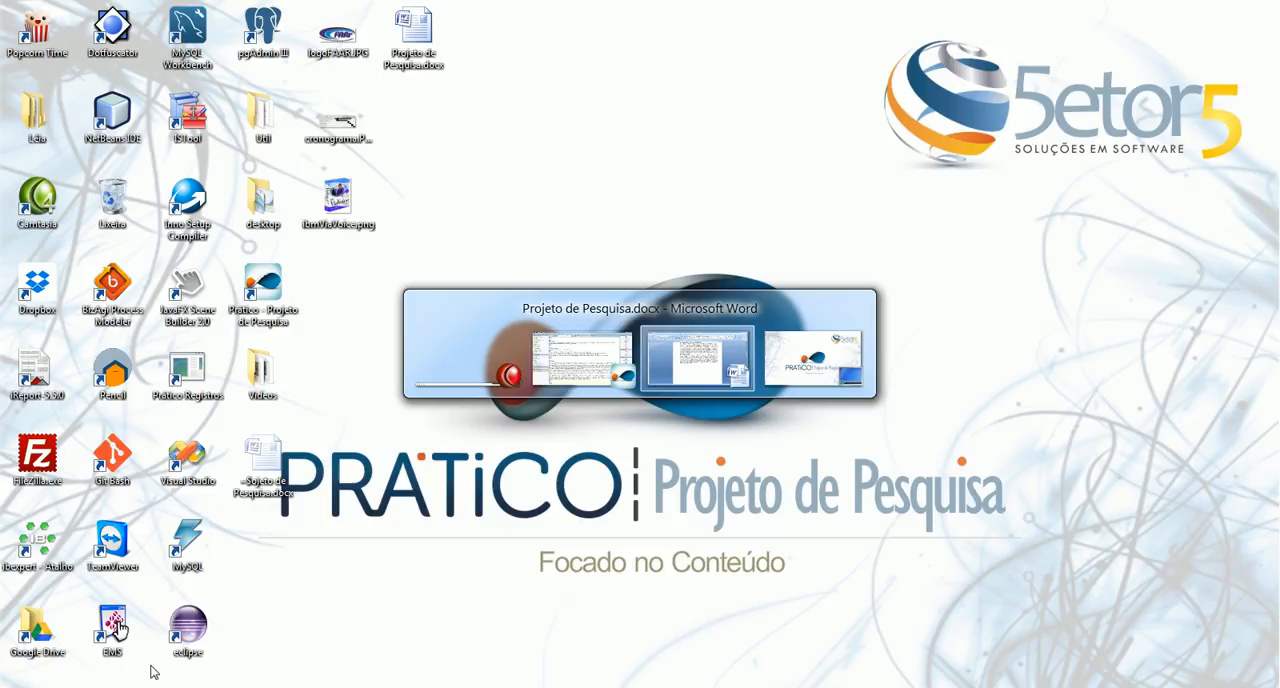
Compare the sections filled in Prático around Justificativa with the Hipóteses and Variáveis sections of the Word document.
click(110, 687)
click(269, 392)
scroll(296, 447, down, 1)
scroll(296, 447, down, 4)
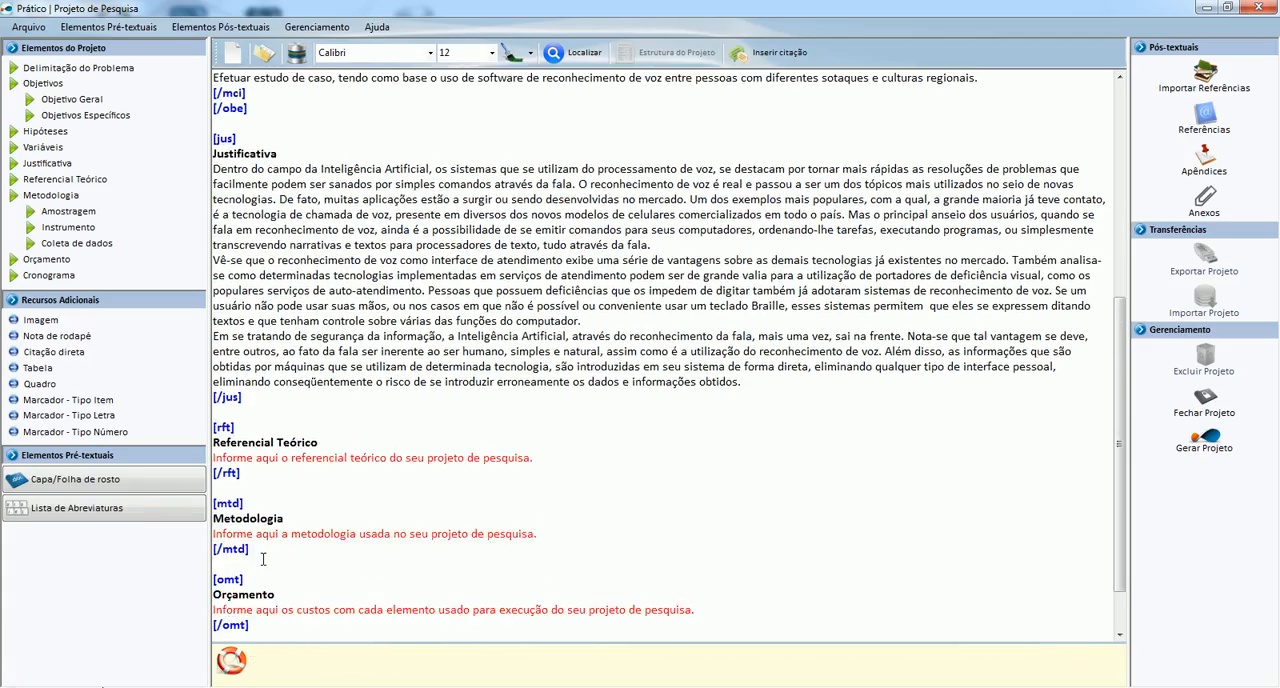
scroll(258, 580, up, 1)
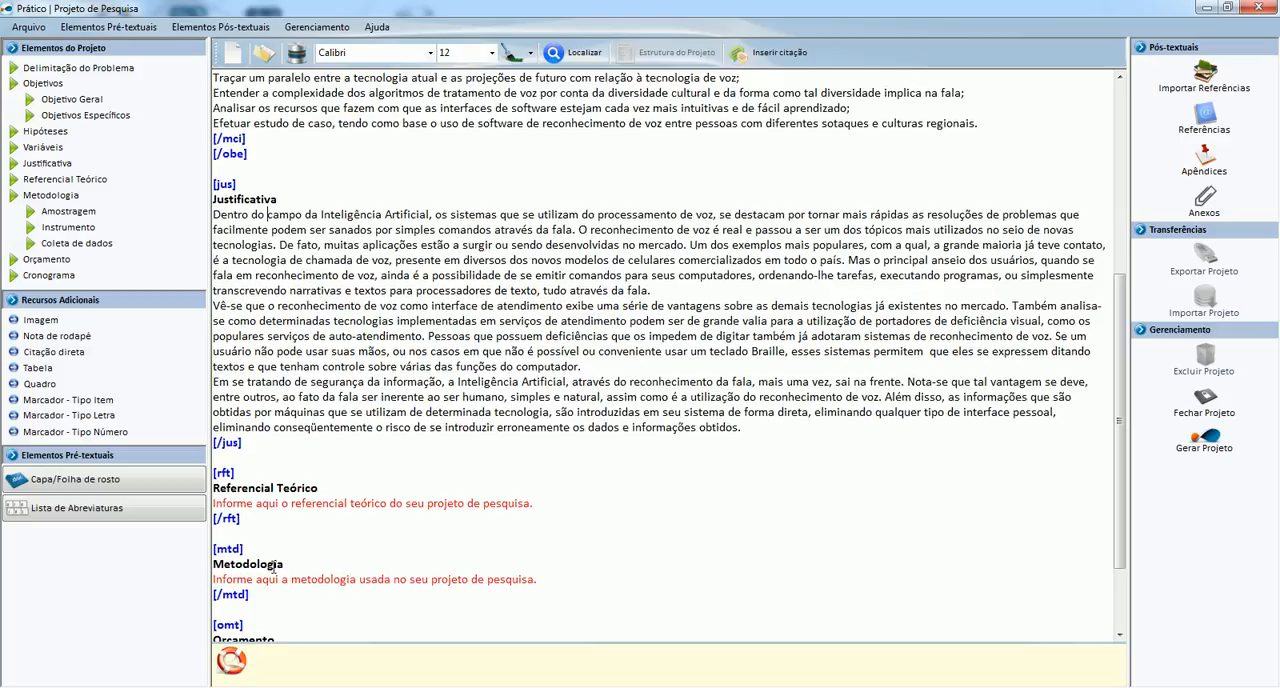
scroll(261, 577, up, 2)
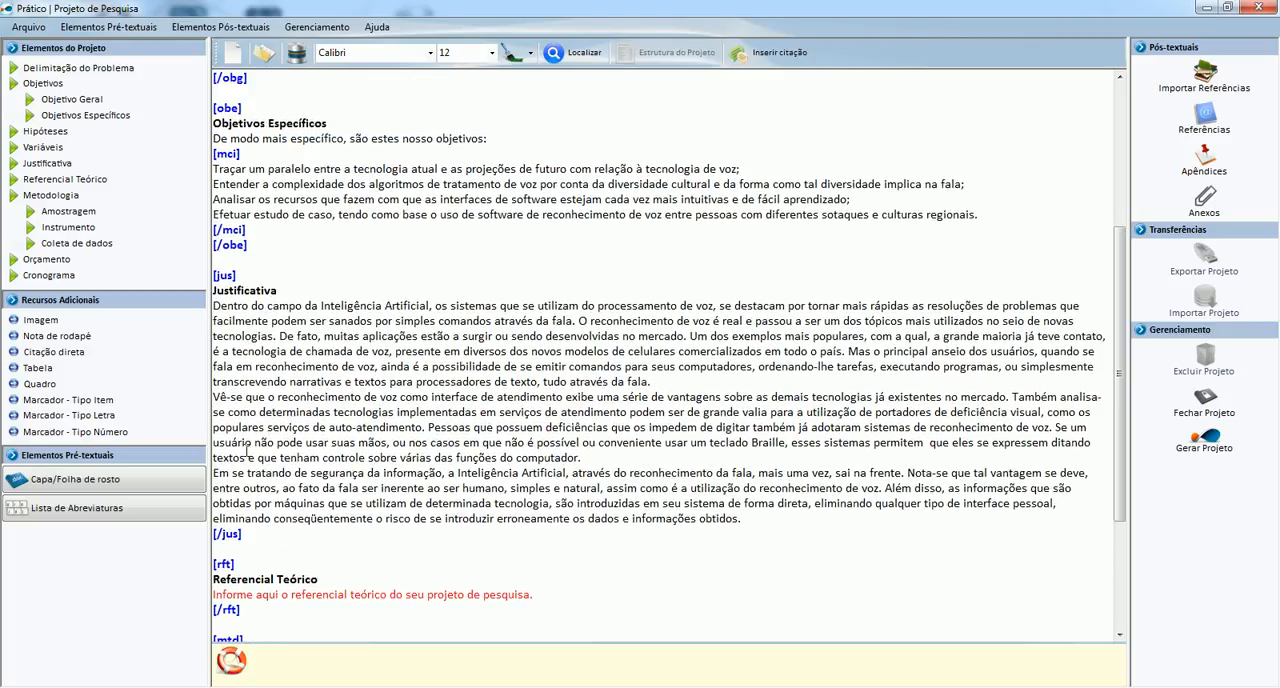
key(alt+Tab)
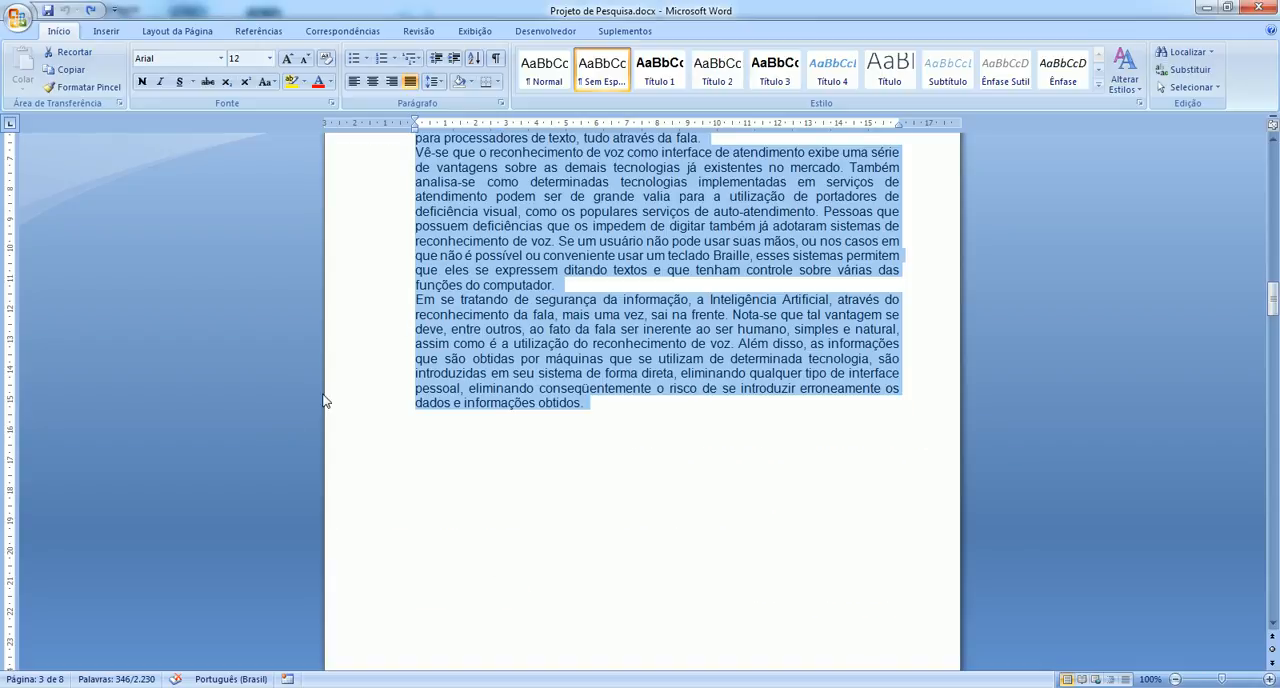
scroll(480, 374, up, 5)
click(480, 374)
scroll(481, 374, up, 15)
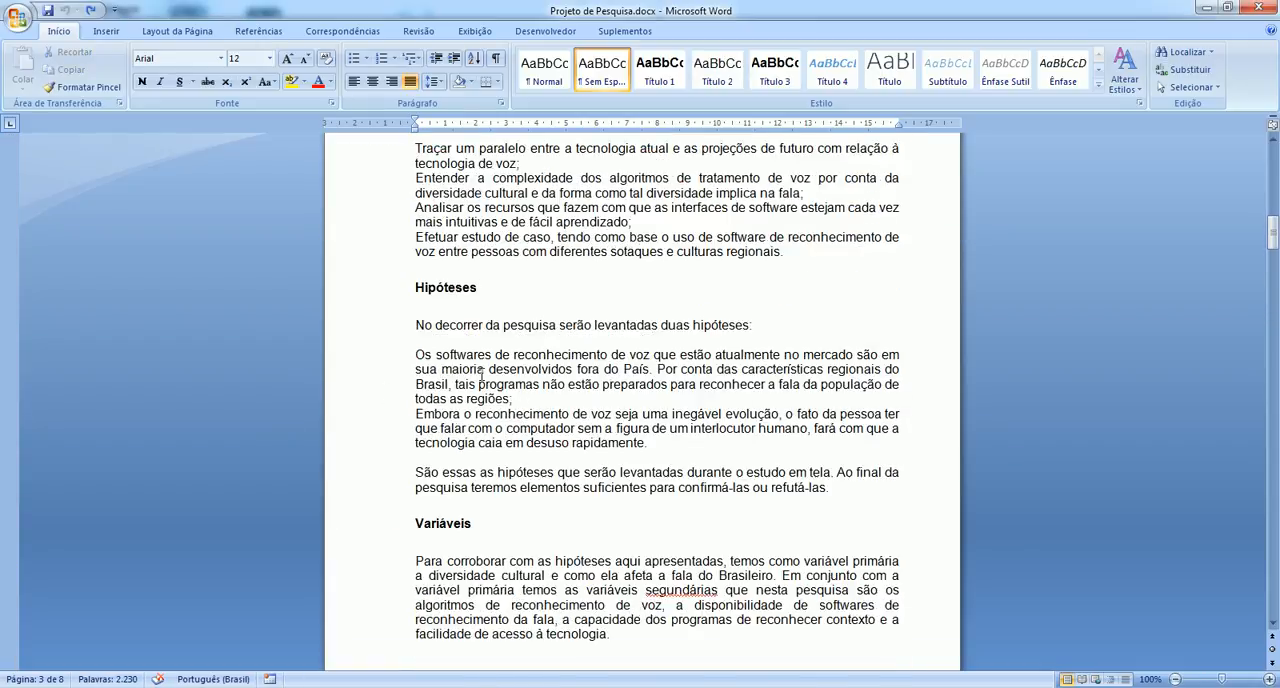
scroll(480, 374, down, 1)
scroll(474, 435, down, 1)
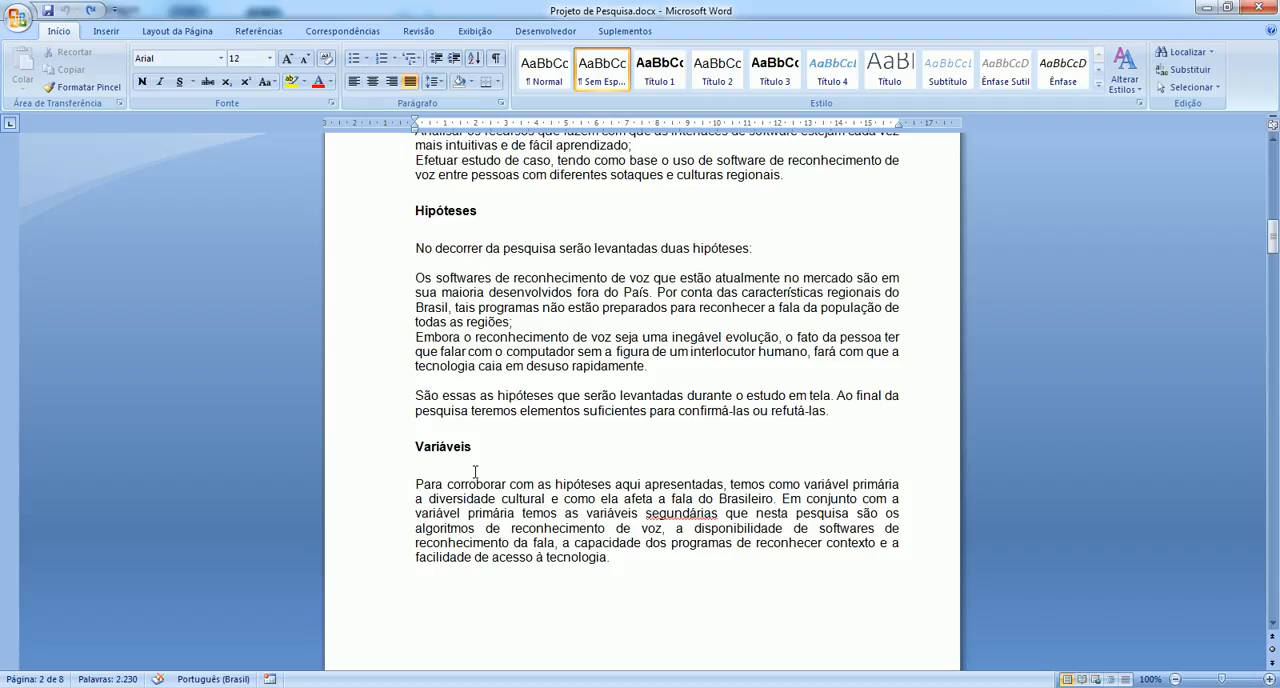
key(alt)
key(alt+Tab)
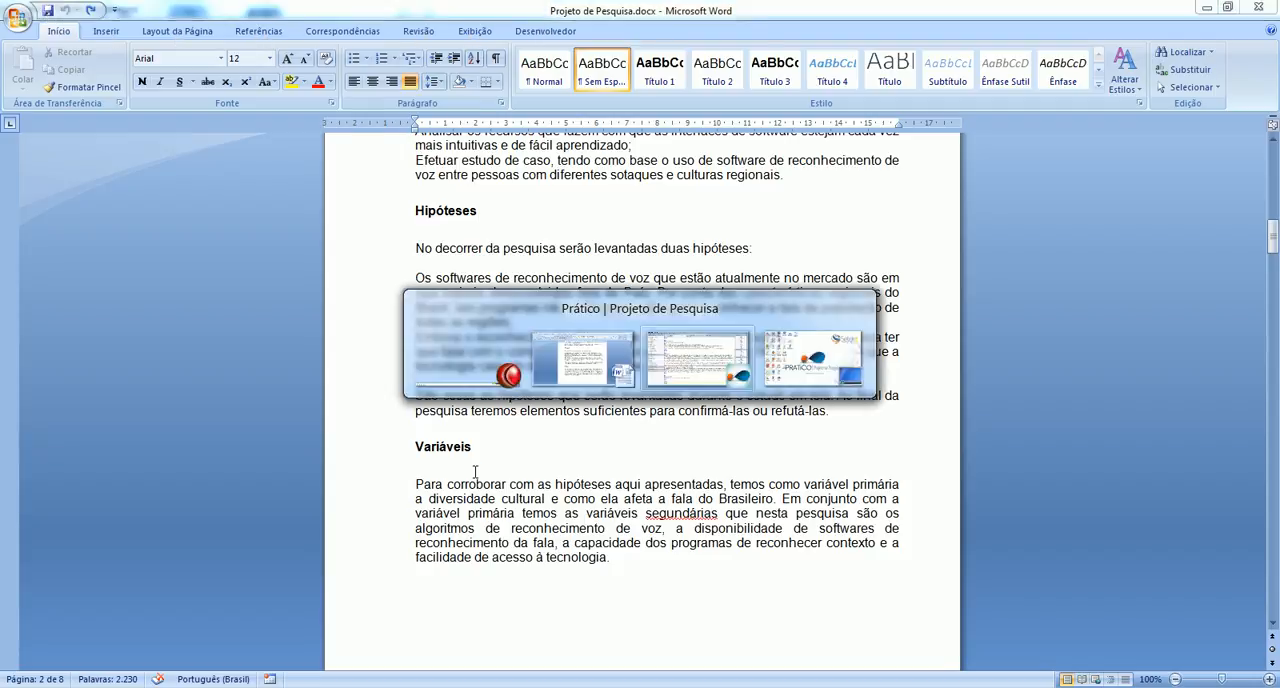
In Prático, add a Hipóteses section between the closing [/obe] tag and the [jus] section.
scroll(343, 333, up, 7)
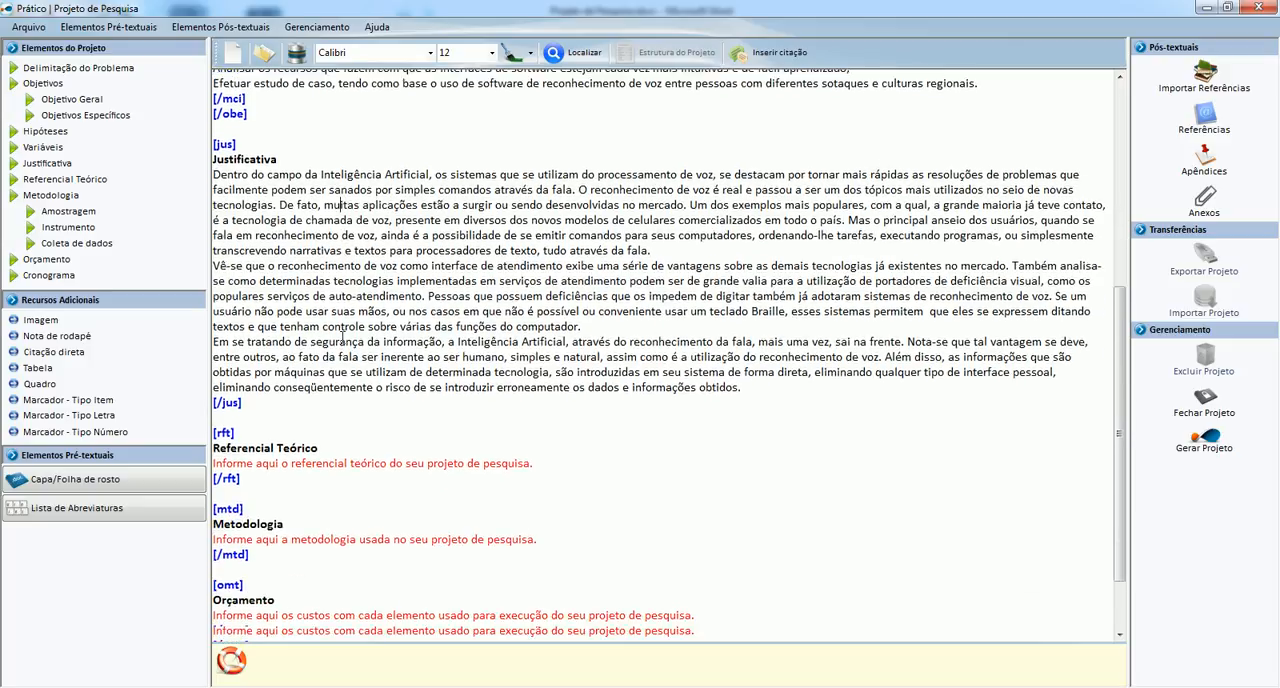
scroll(323, 347, down, 7)
scroll(323, 347, up, 7)
scroll(320, 355, down, 5)
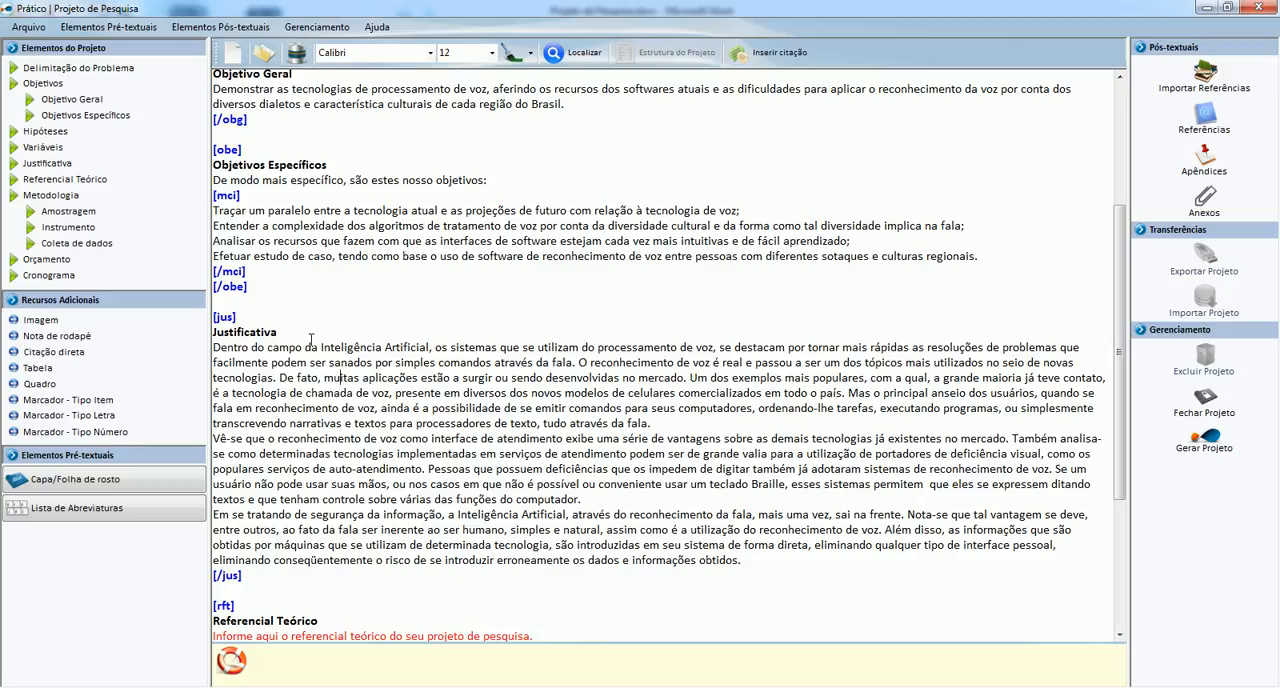
click(288, 303)
key(Return)
key(Return)
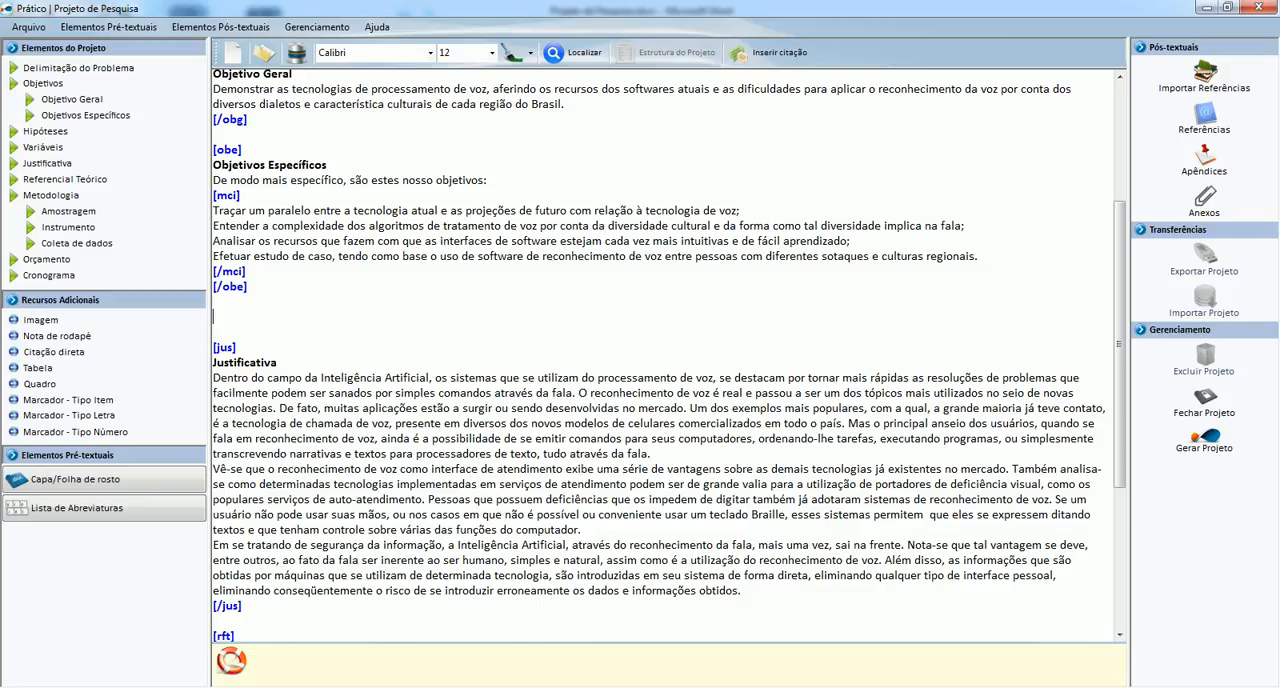
click(46, 138)
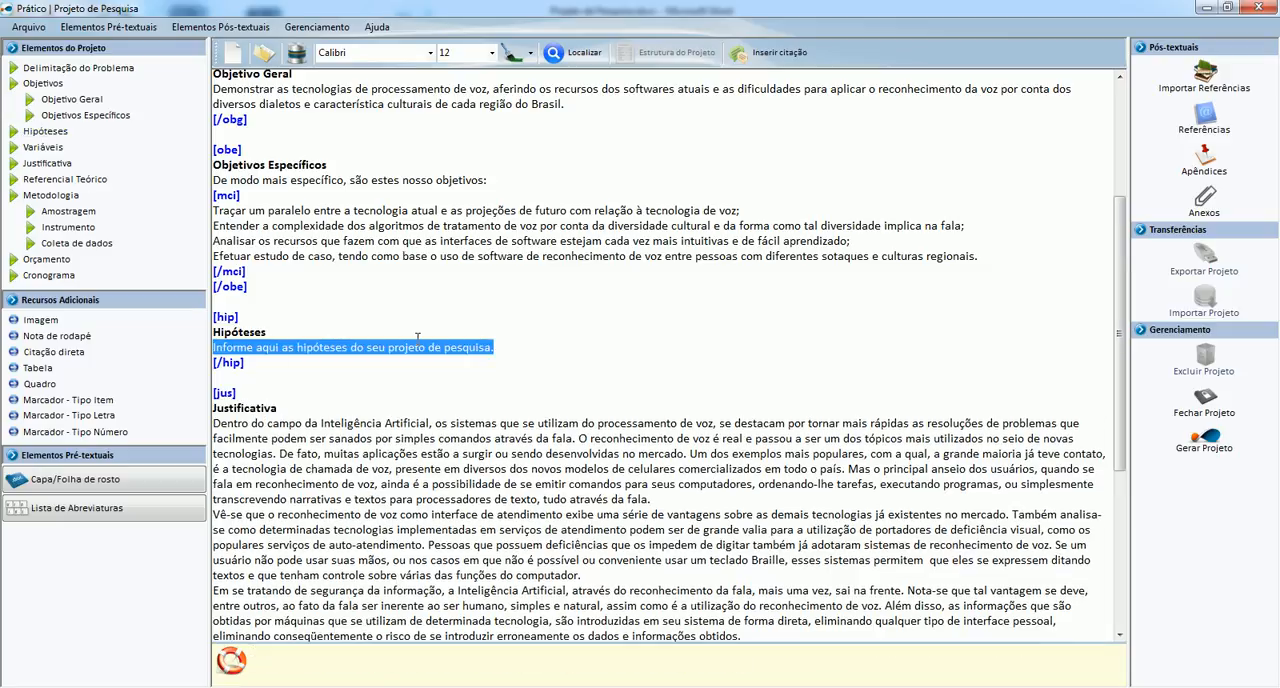
Replace the Hipóteses placeholder with the introductory sentence "No decorrer da pesquisa serão levantadas duas hipóteses:" from the Word document.
key(Delete)
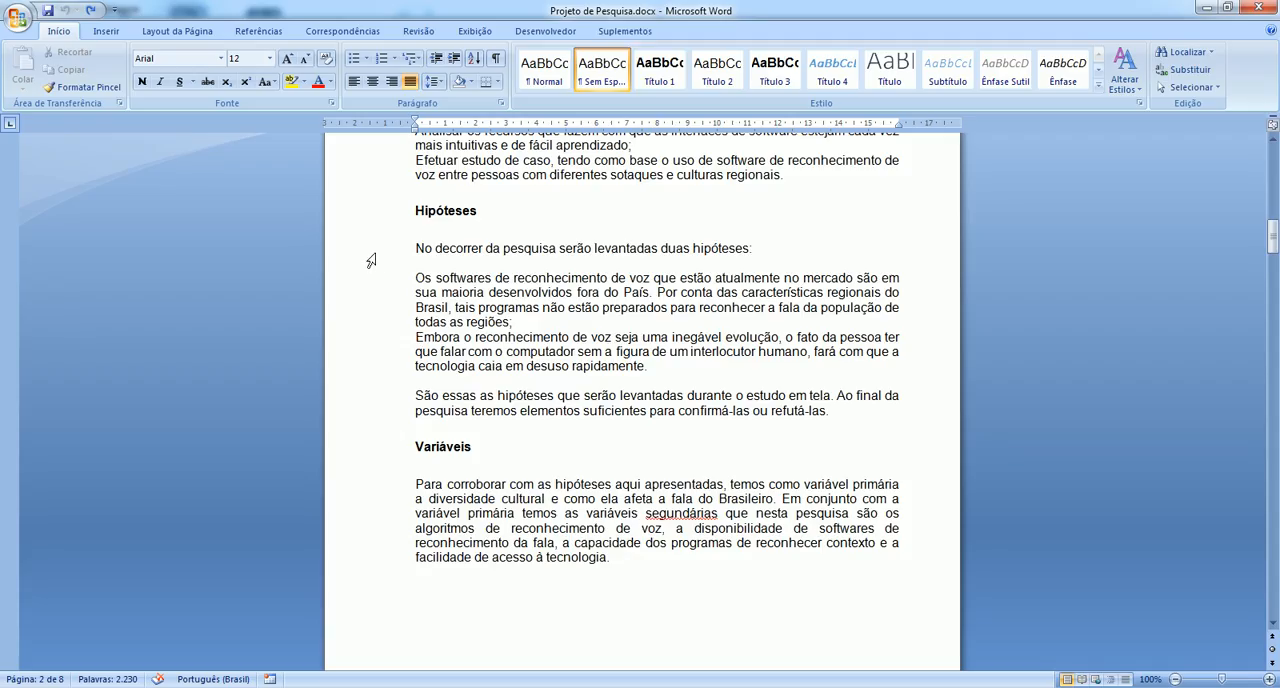
click(393, 256)
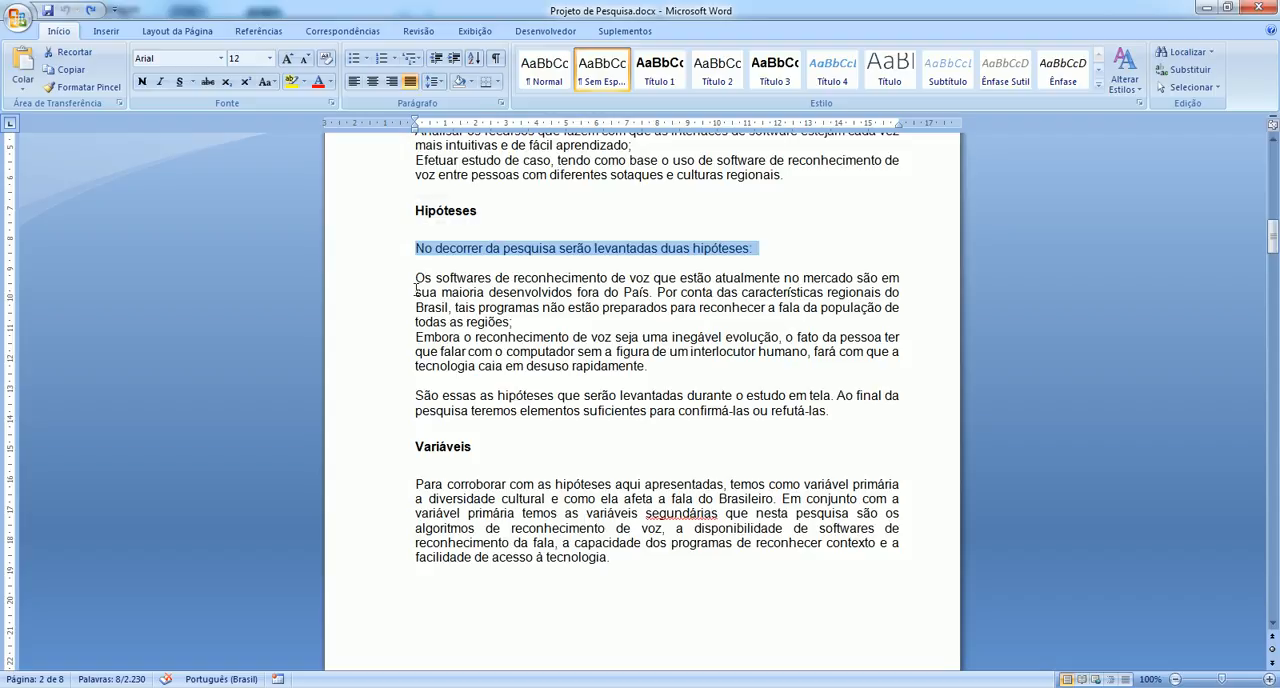
key(alt+Tab)
key(ctrl+v)
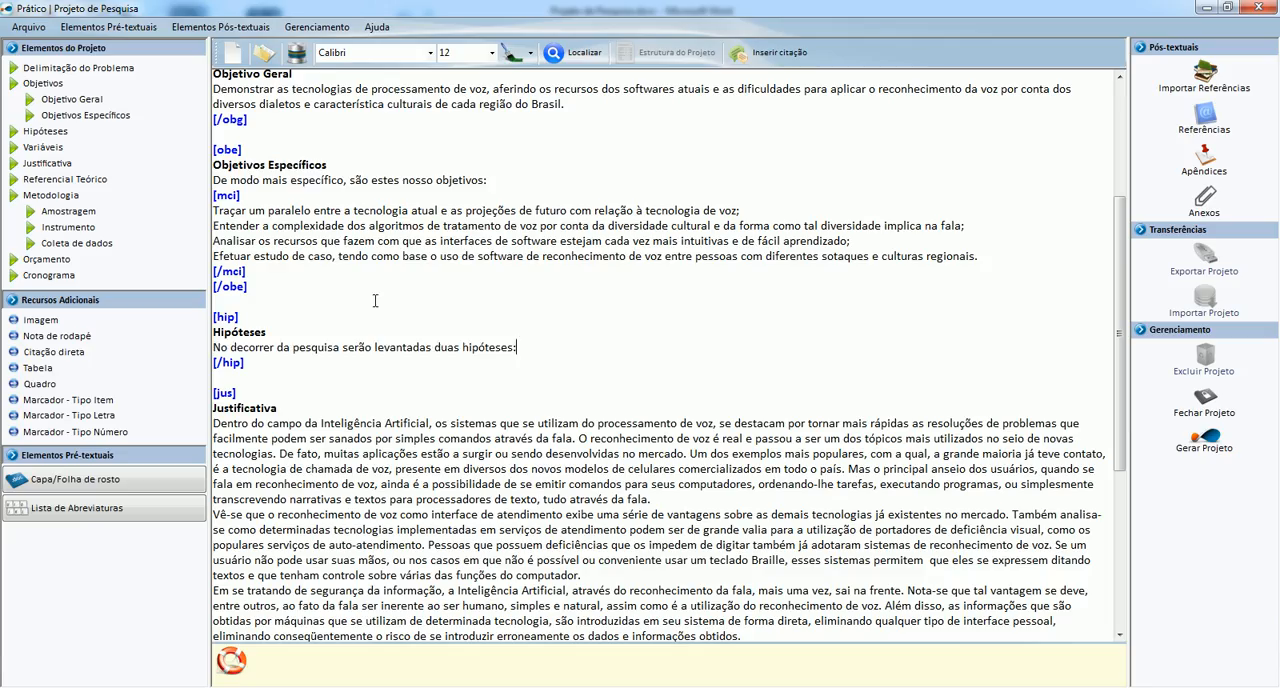
Copy the two hypotheses from Word and paste them into a numbered [mcn] list below the Hipóteses introduction in Prático.
key(alt+Tab)
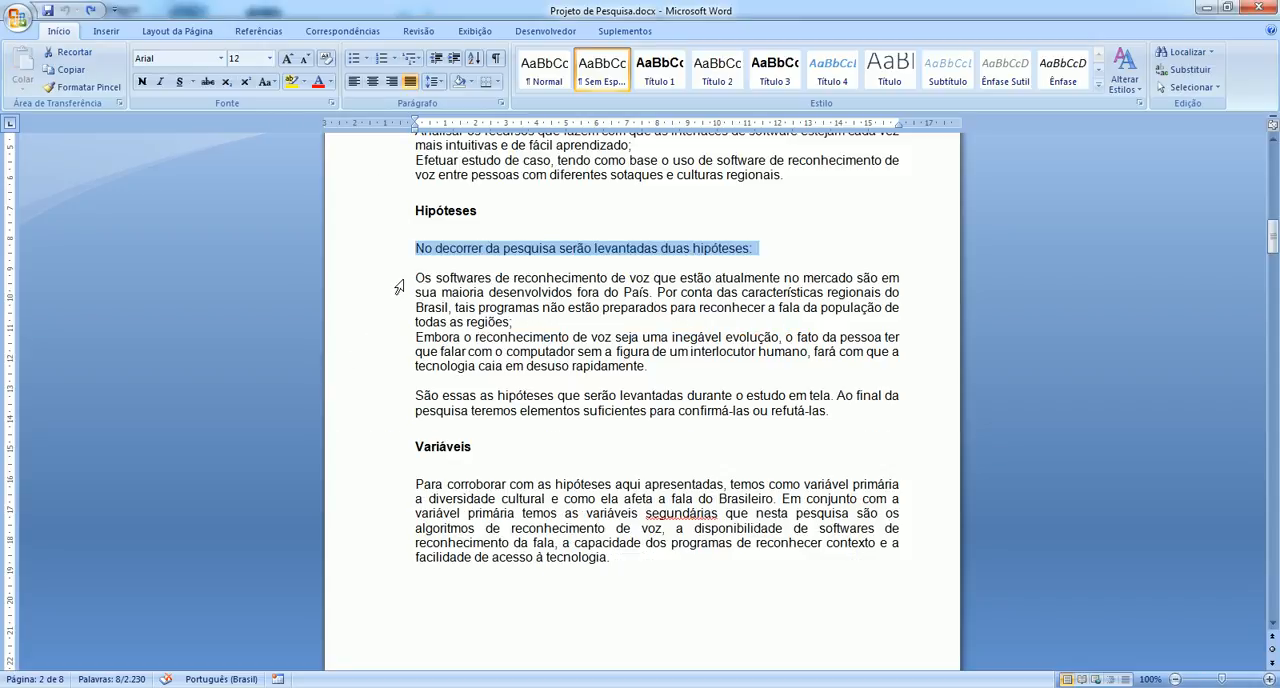
drag(410, 277, 632, 374)
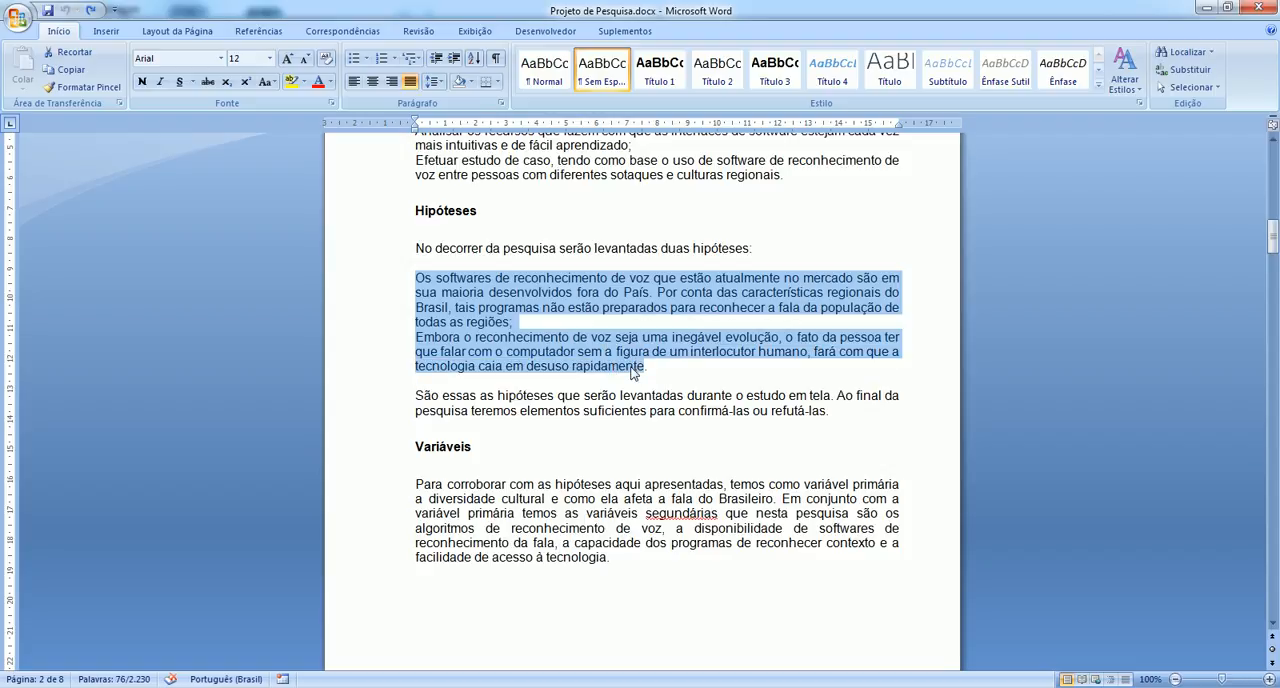
key(ctrl+c)
key(alt+Tab)
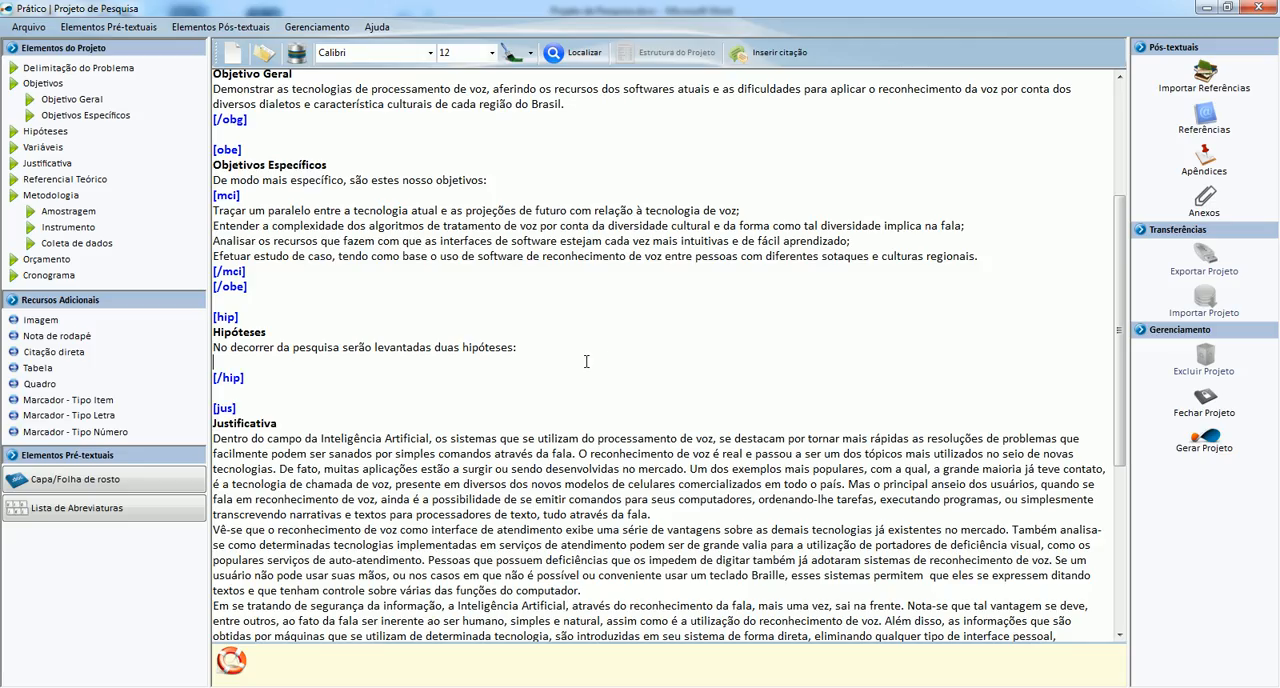
click(74, 432)
key(ctrl+v)
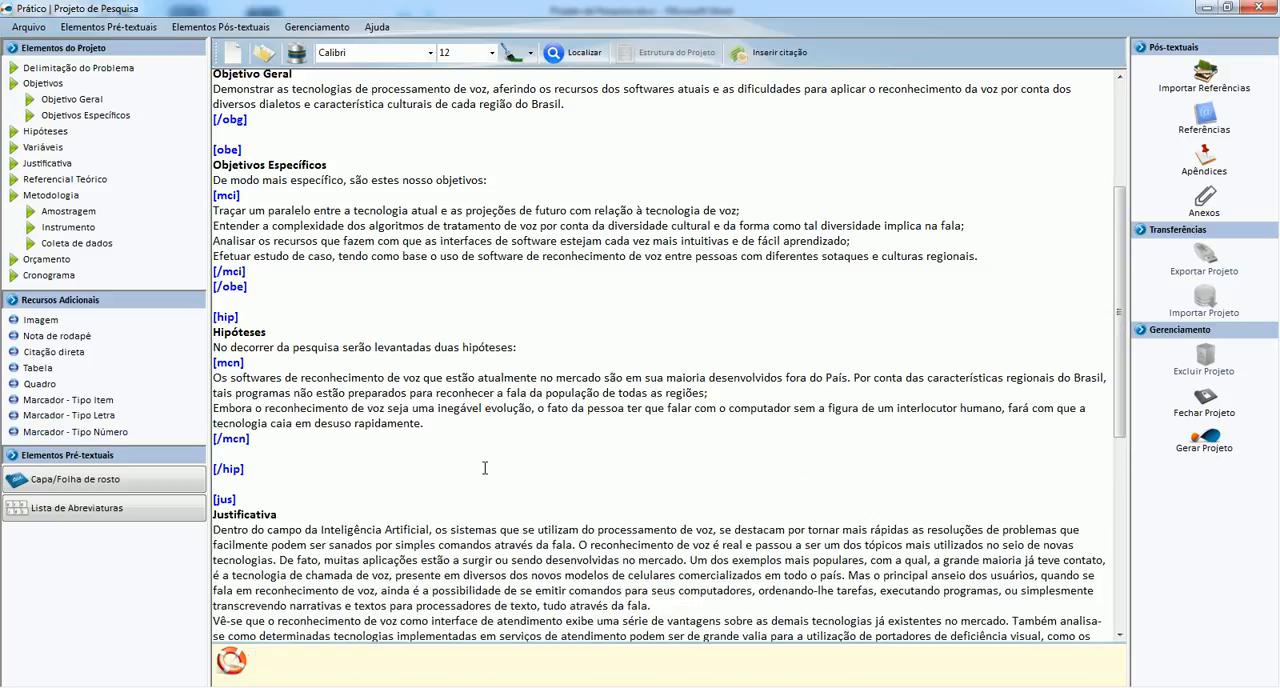
Copy the closing Hipóteses paragraph, "São essas as hipóteses...", from Word and paste it after the [/mcn] tag in Prático.
scroll(484, 468, down, 2)
key(alt+Tab)
drag(413, 388, 827, 410)
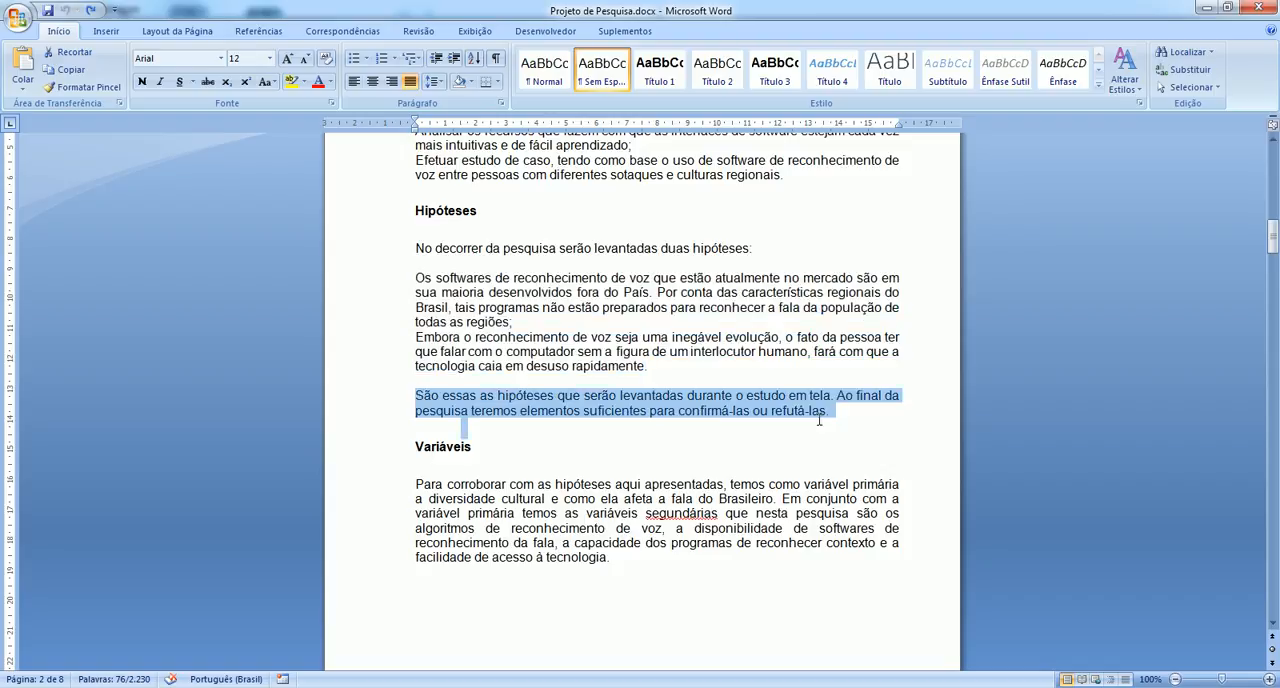
key(alt+Tab)
key(Down)
key(ctrl+v)
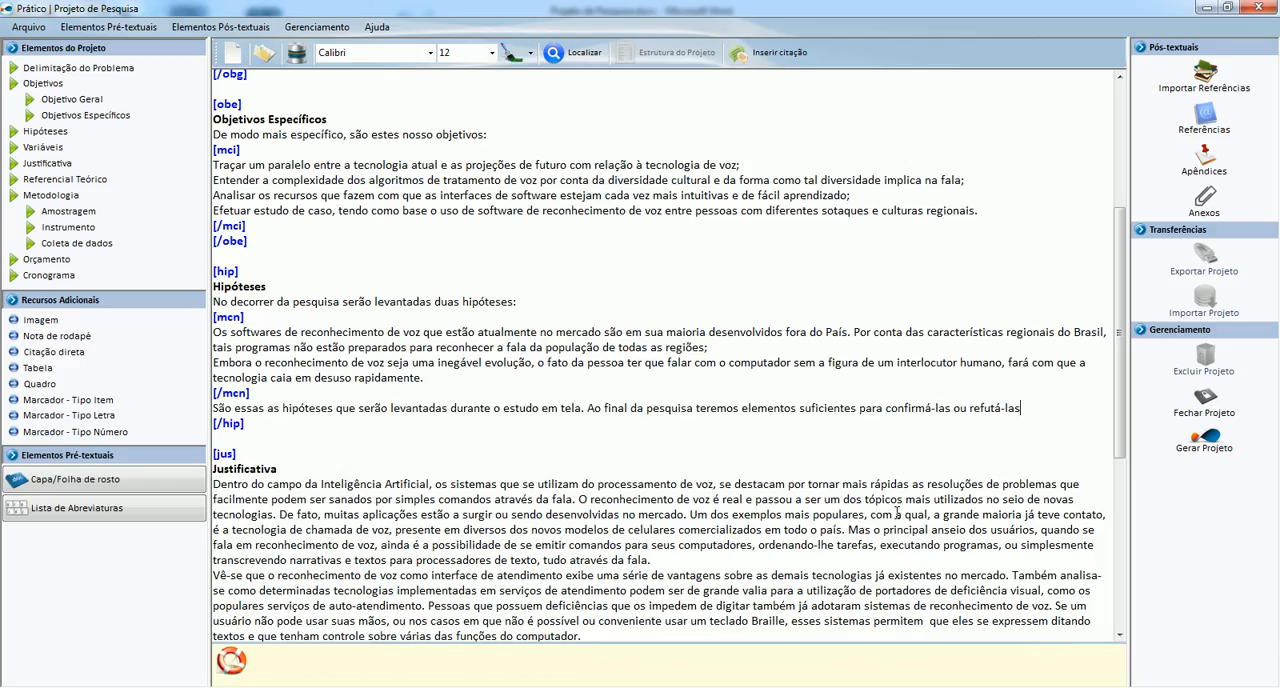
Add a Variáveis section between the closing [/hip] tag and the [jus] section.
scroll(779, 520, down, 2)
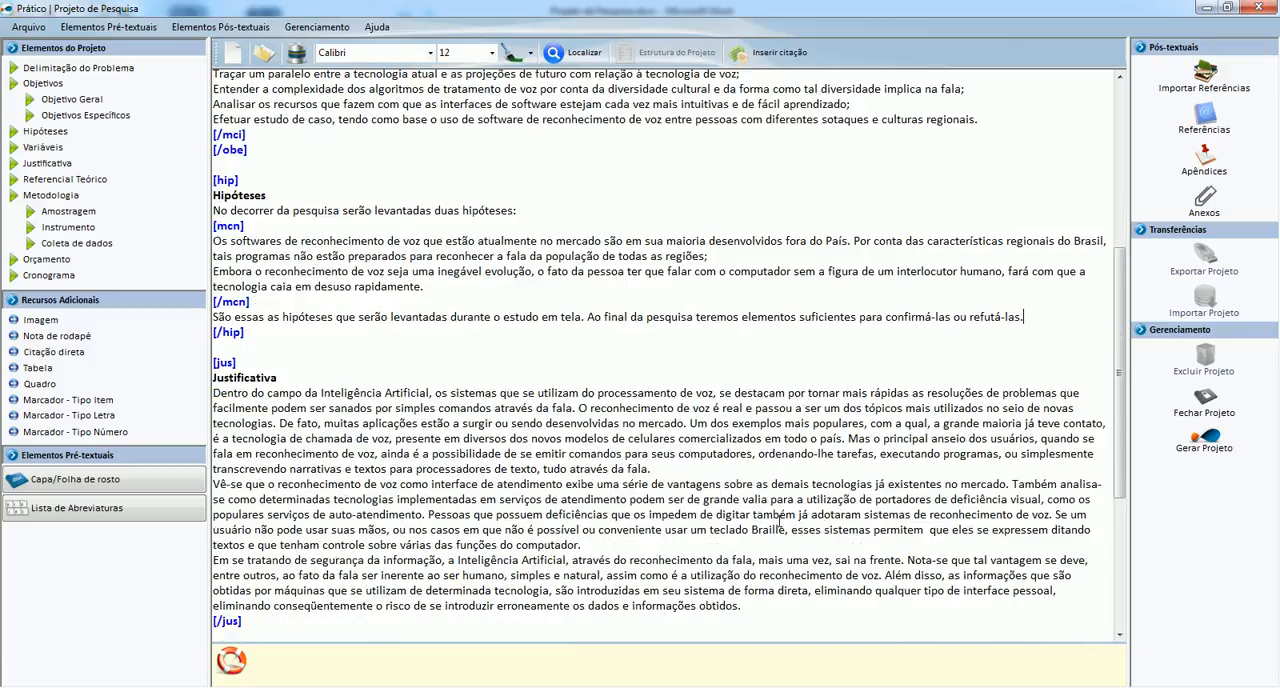
key(Down)
key(Return)
key(Return)
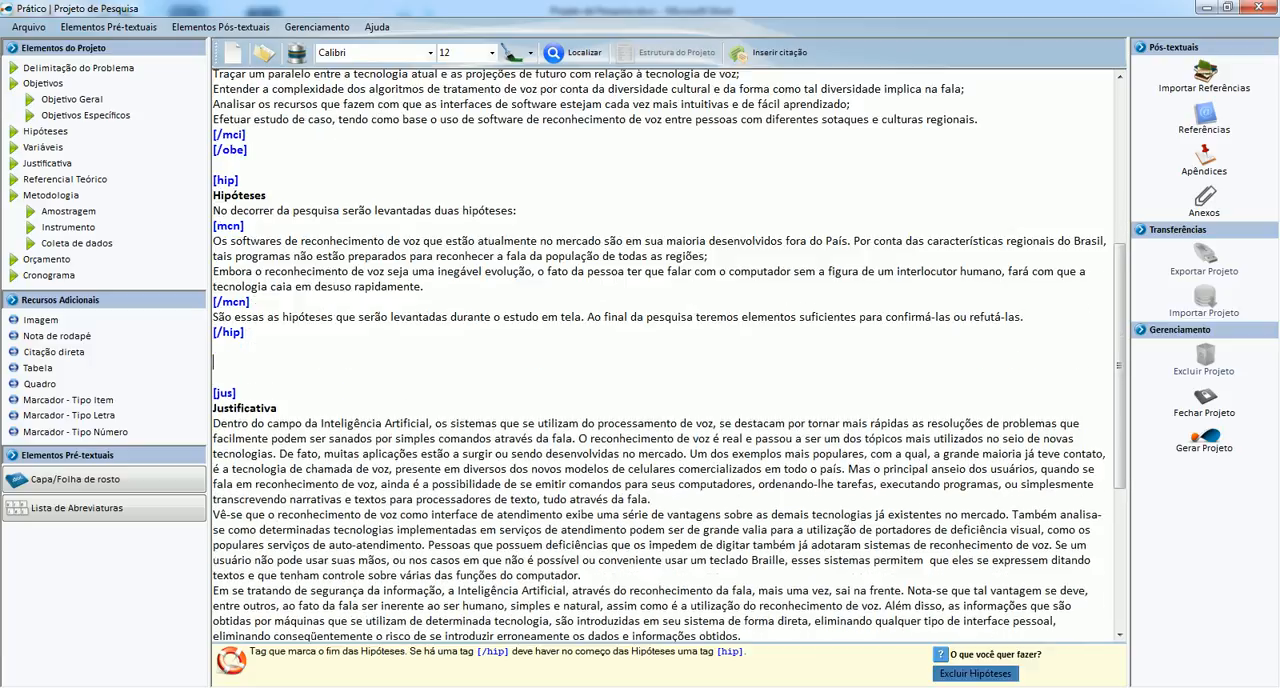
click(45, 147)
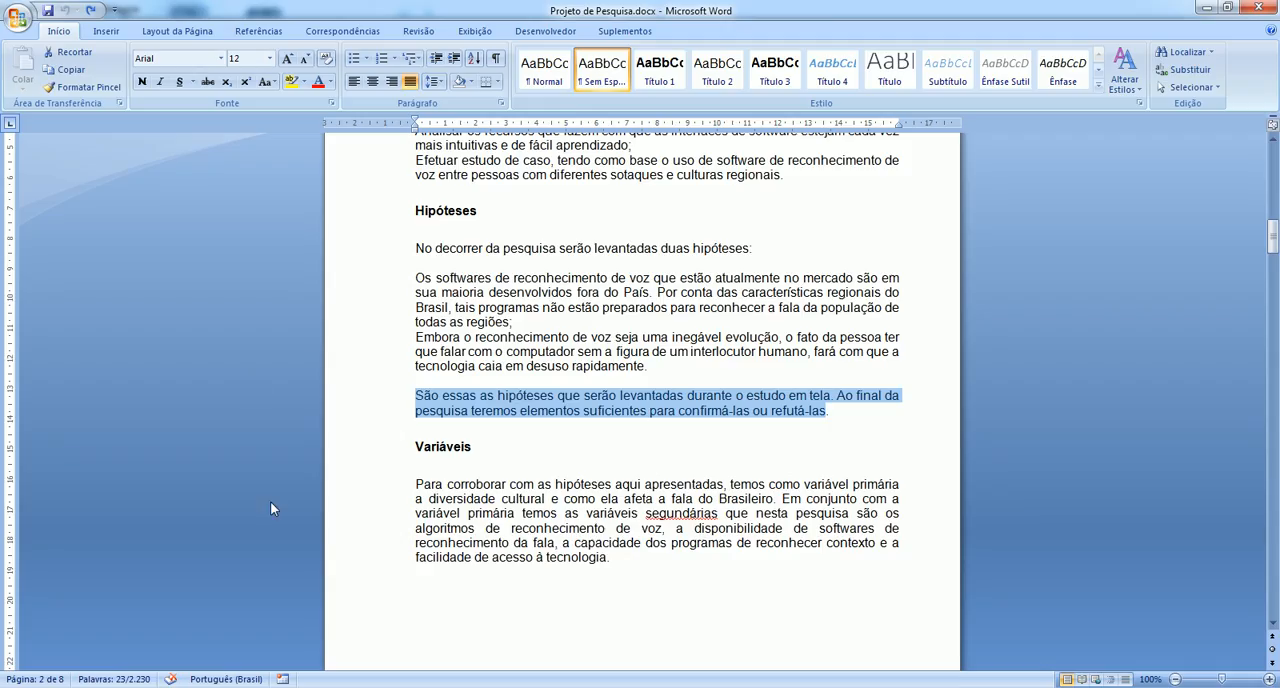
Copy the paragraph under Variáveis from the Word document and replace the Variáveis placeholder in Prático with it.
scroll(270, 501, down, 2)
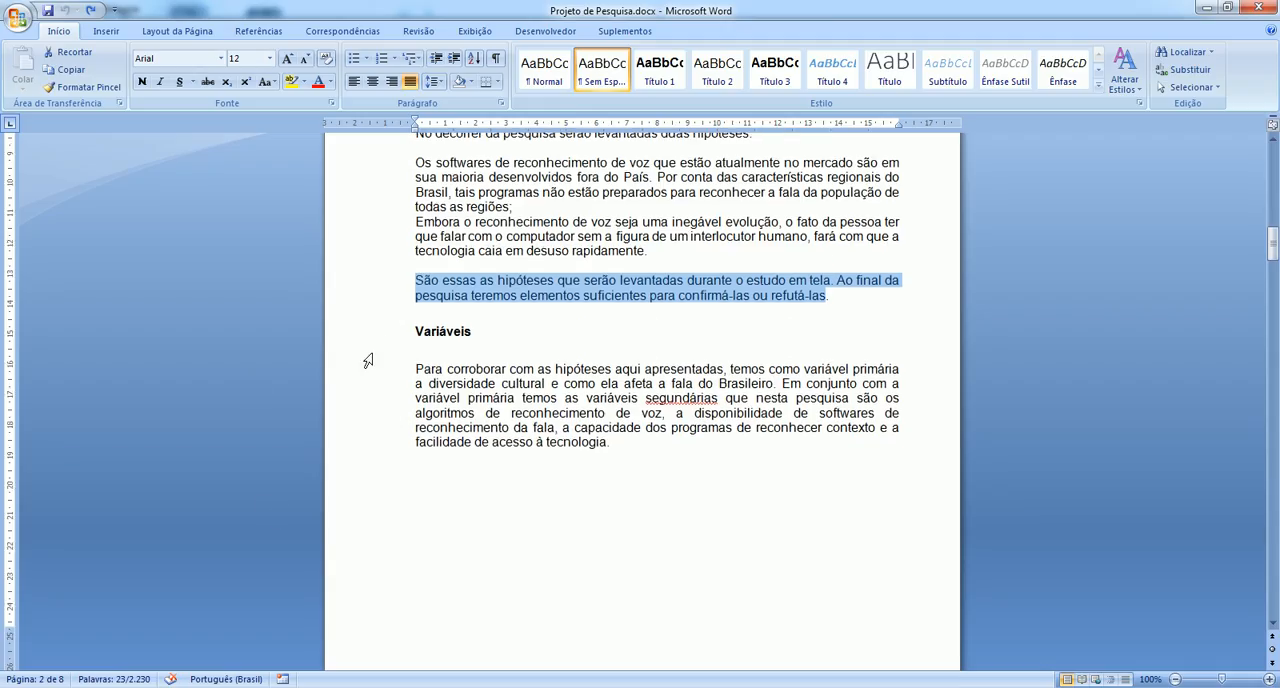
click(412, 370)
drag(412, 370, 632, 442)
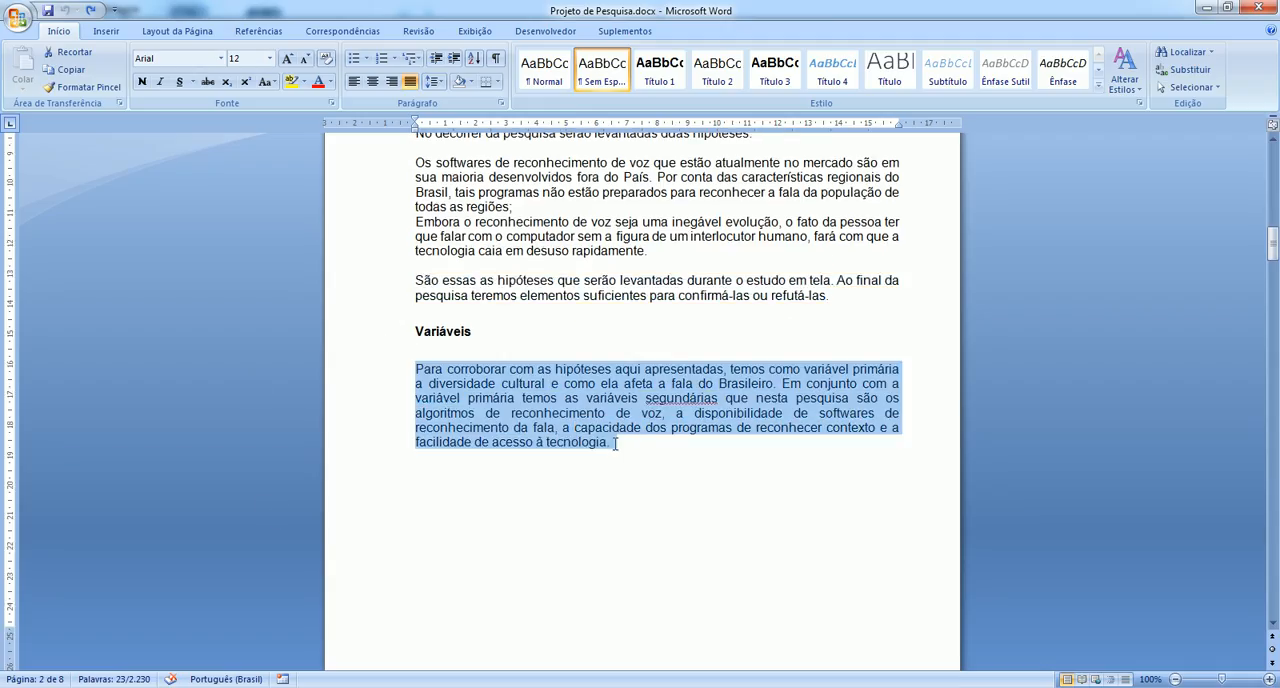
key(alt+Tab)
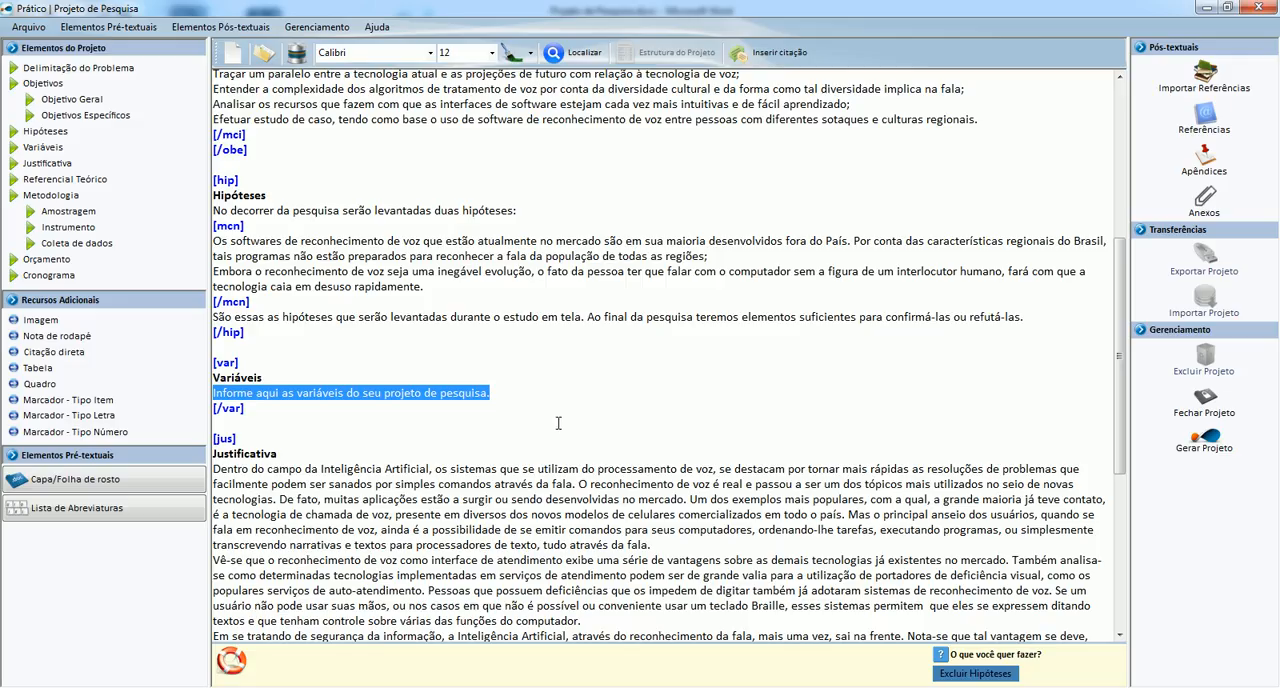
key(ctrl+v)
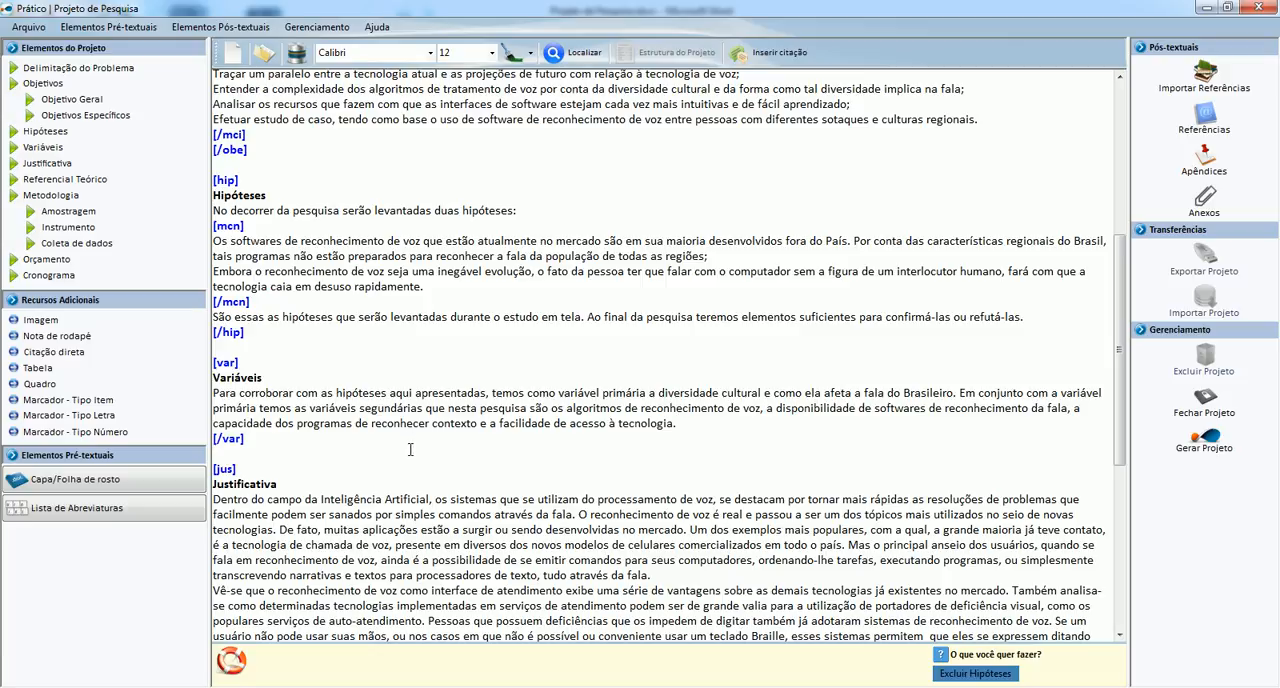
Review the remaining Prático sections, and examine the Word document's Referencial Teórico with its tables, direct citation and image up to Metodologia.
click(472, 396)
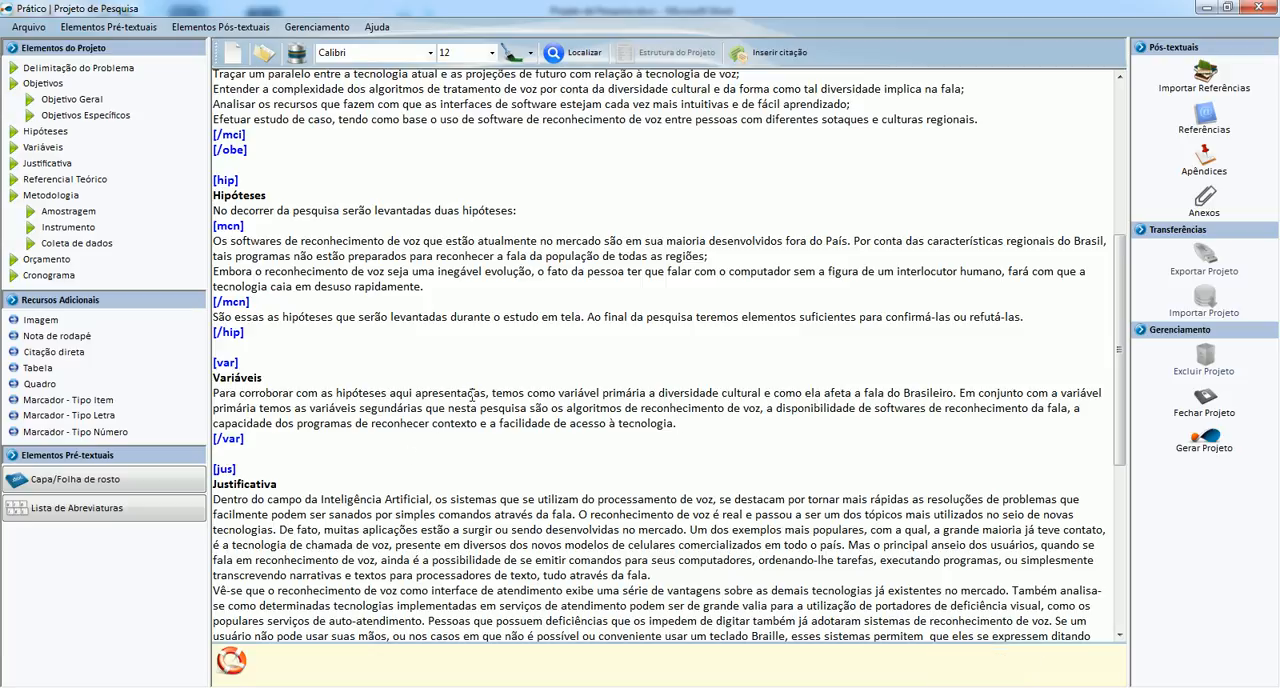
scroll(472, 396, down, 1)
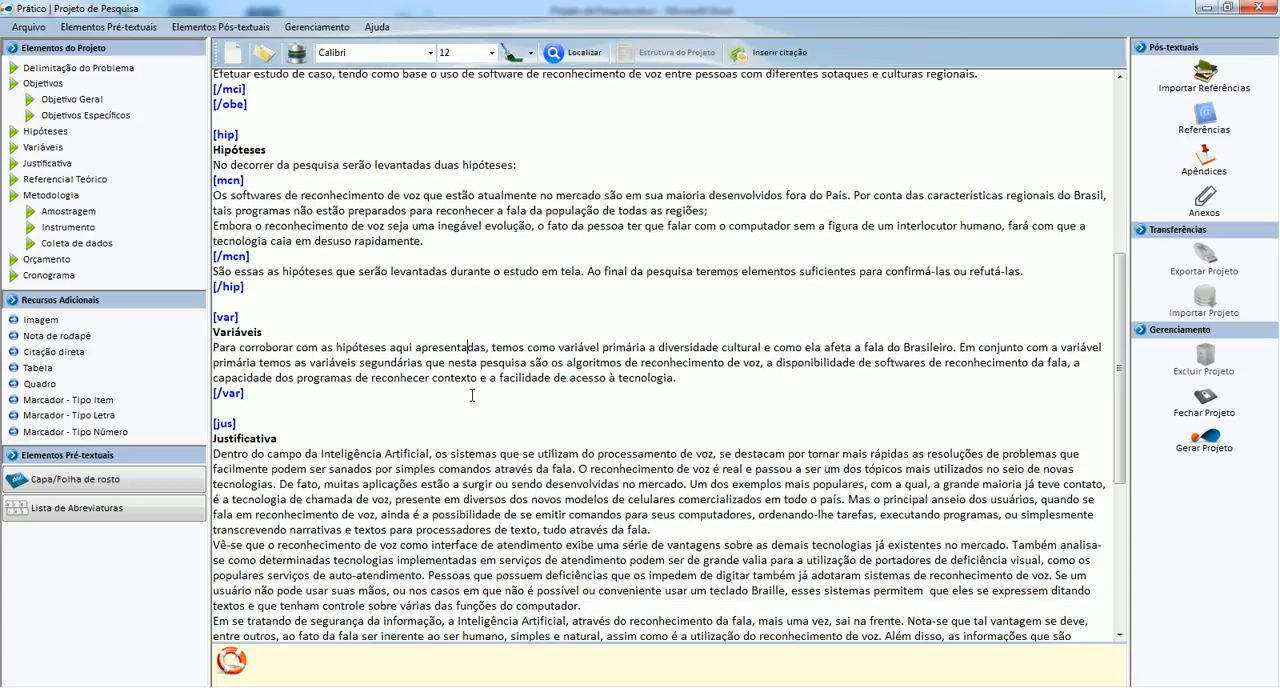
scroll(472, 396, down, 3)
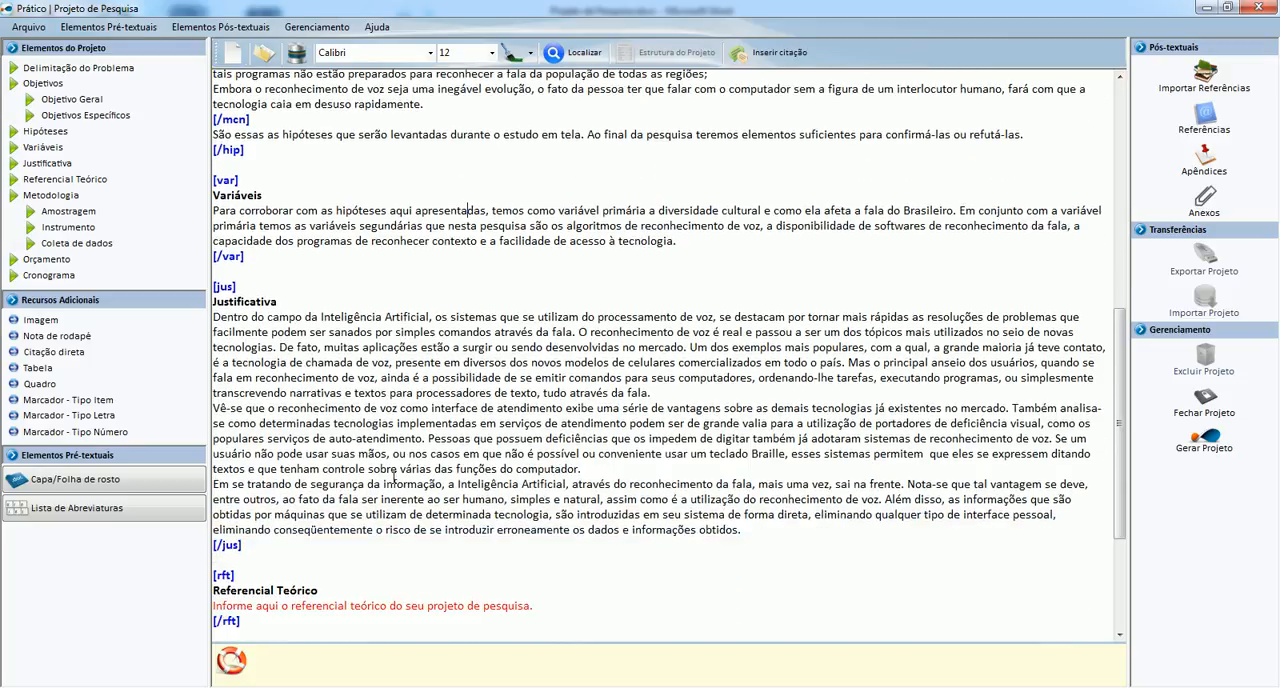
scroll(316, 436, down, 1)
scroll(313, 440, down, 4)
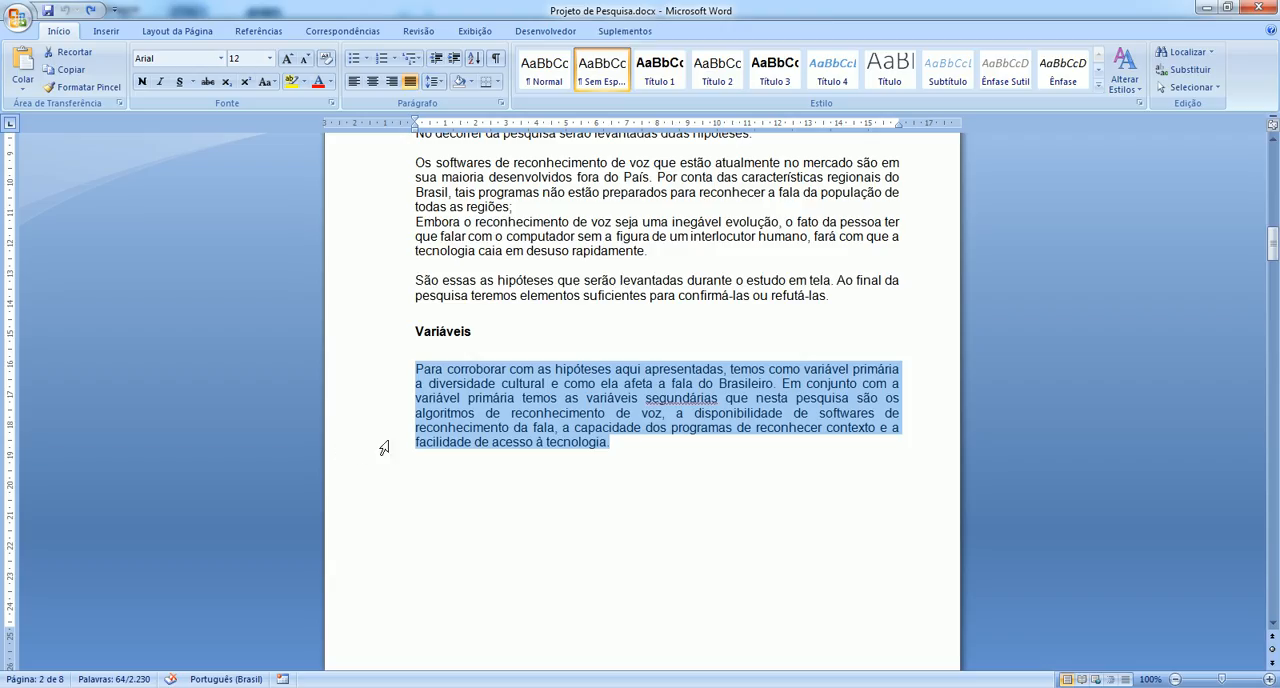
scroll(380, 443, down, 3)
scroll(443, 424, down, 8)
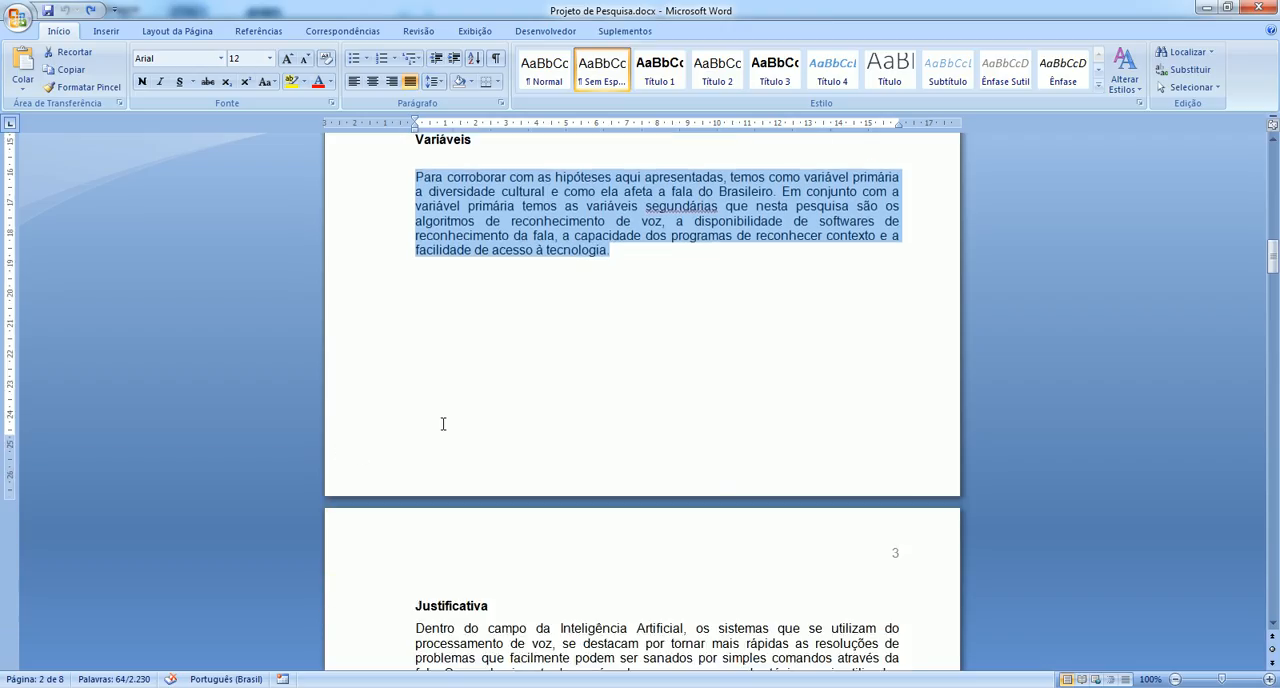
scroll(443, 424, down, 20)
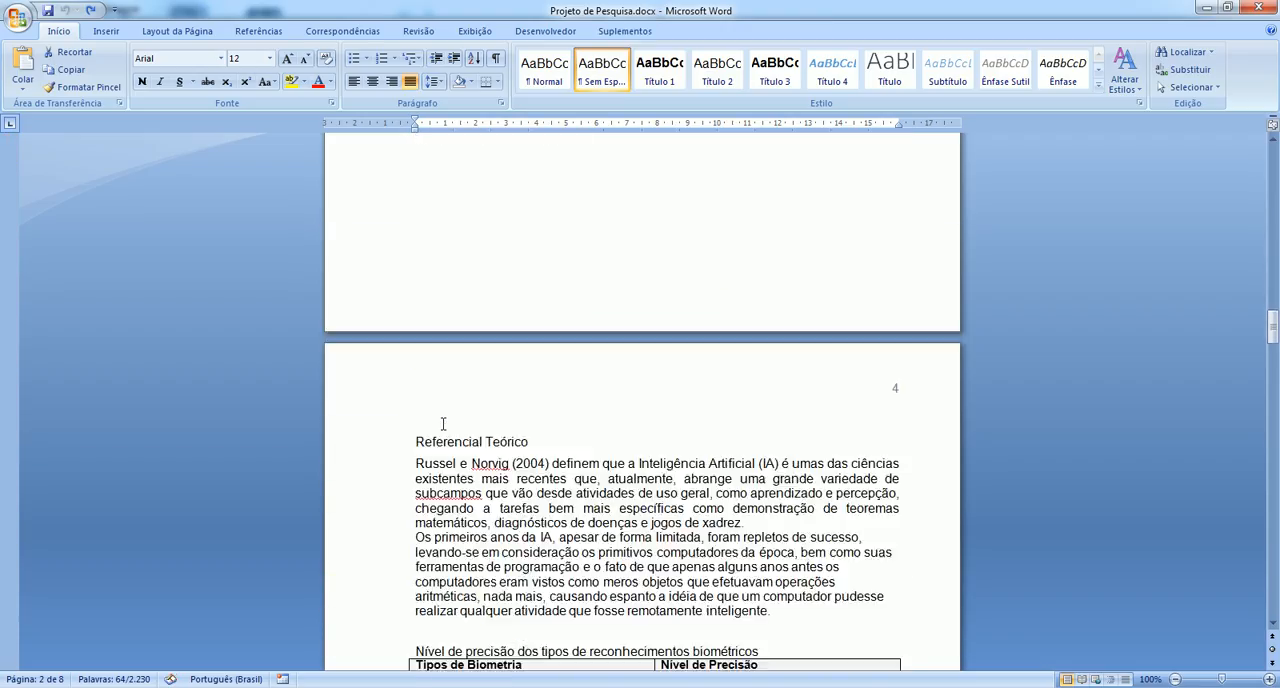
scroll(415, 396, down, 1)
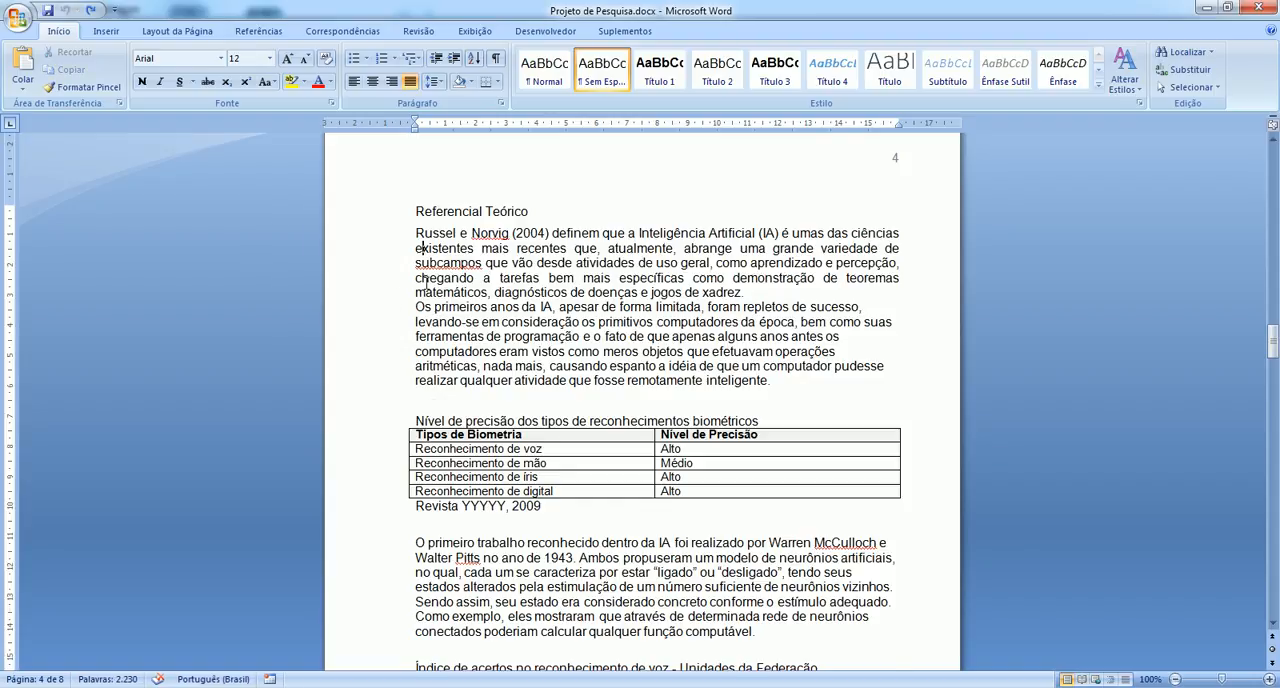
scroll(424, 250, down, 4)
scroll(456, 420, down, 2)
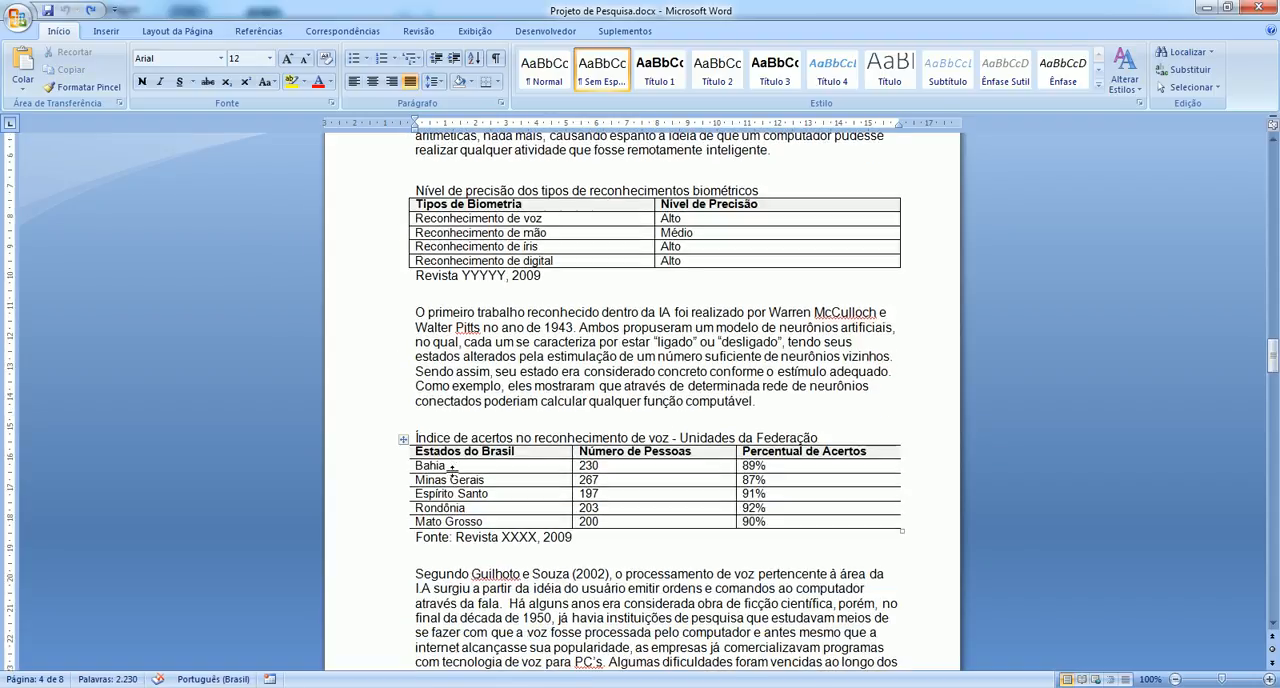
click(454, 475)
scroll(452, 490, down, 10)
scroll(452, 490, down, 15)
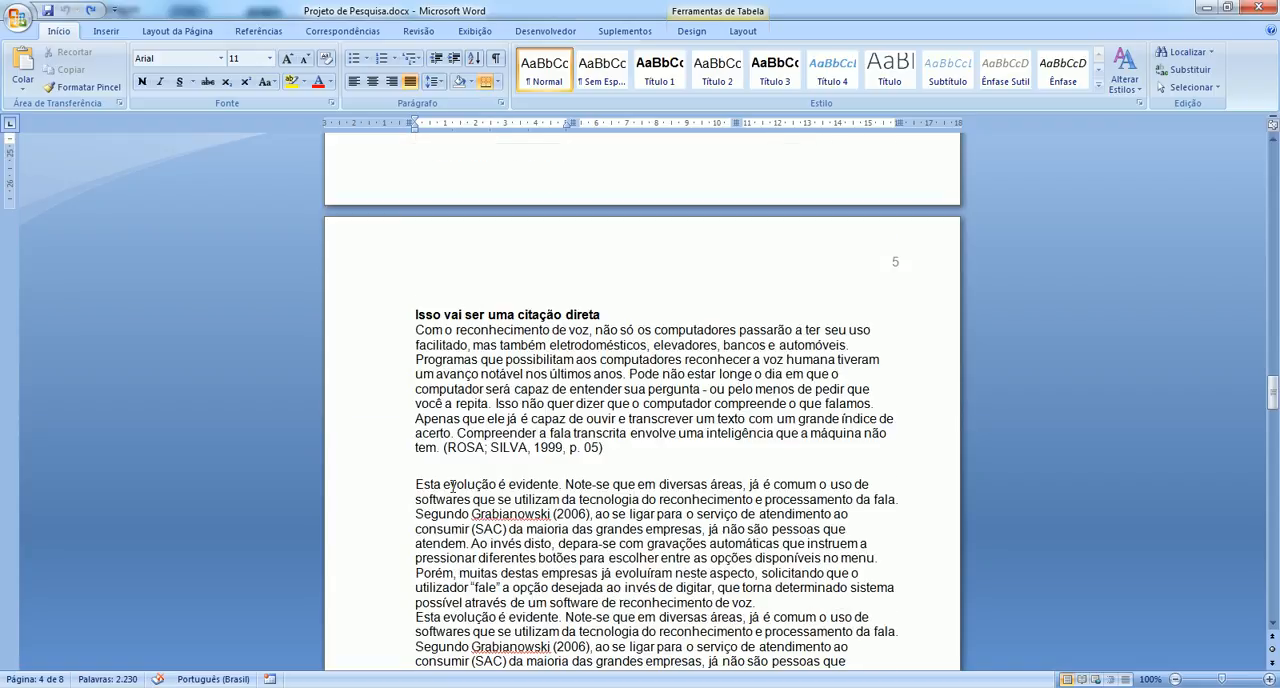
scroll(452, 490, up, 6)
scroll(453, 488, down, 2)
scroll(453, 488, up, 1)
click(419, 324)
scroll(447, 405, down, 9)
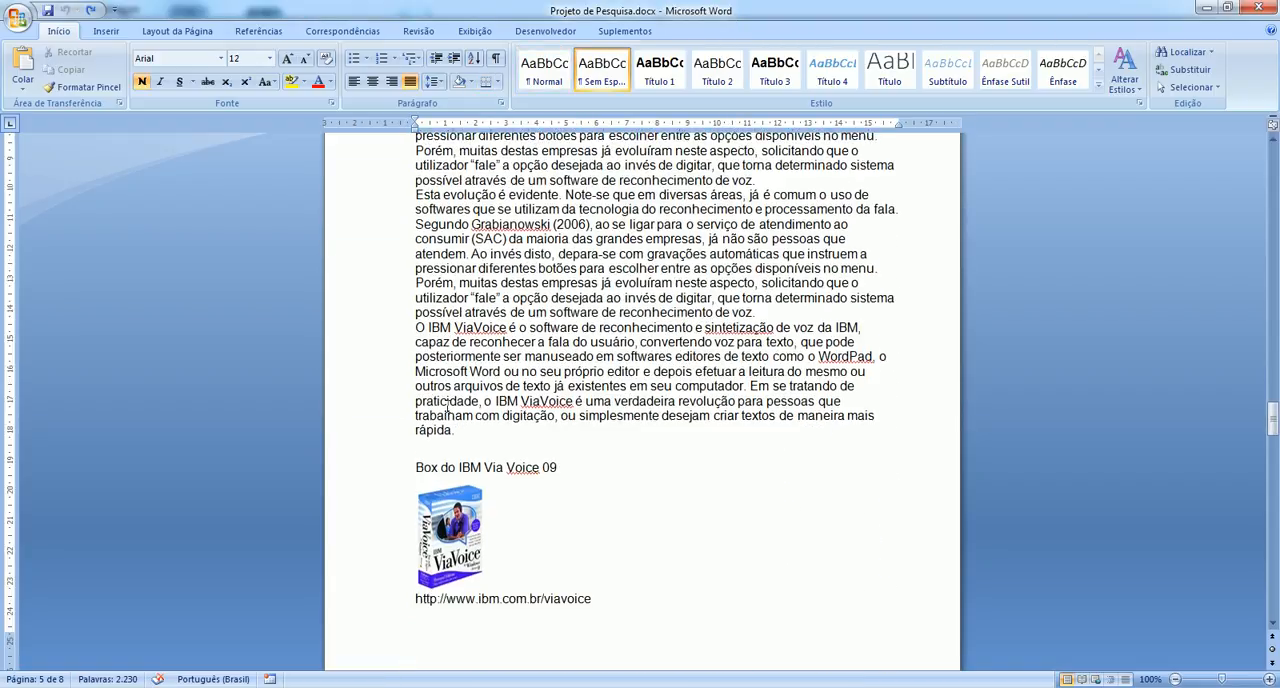
scroll(537, 479, down, 8)
scroll(537, 480, down, 6)
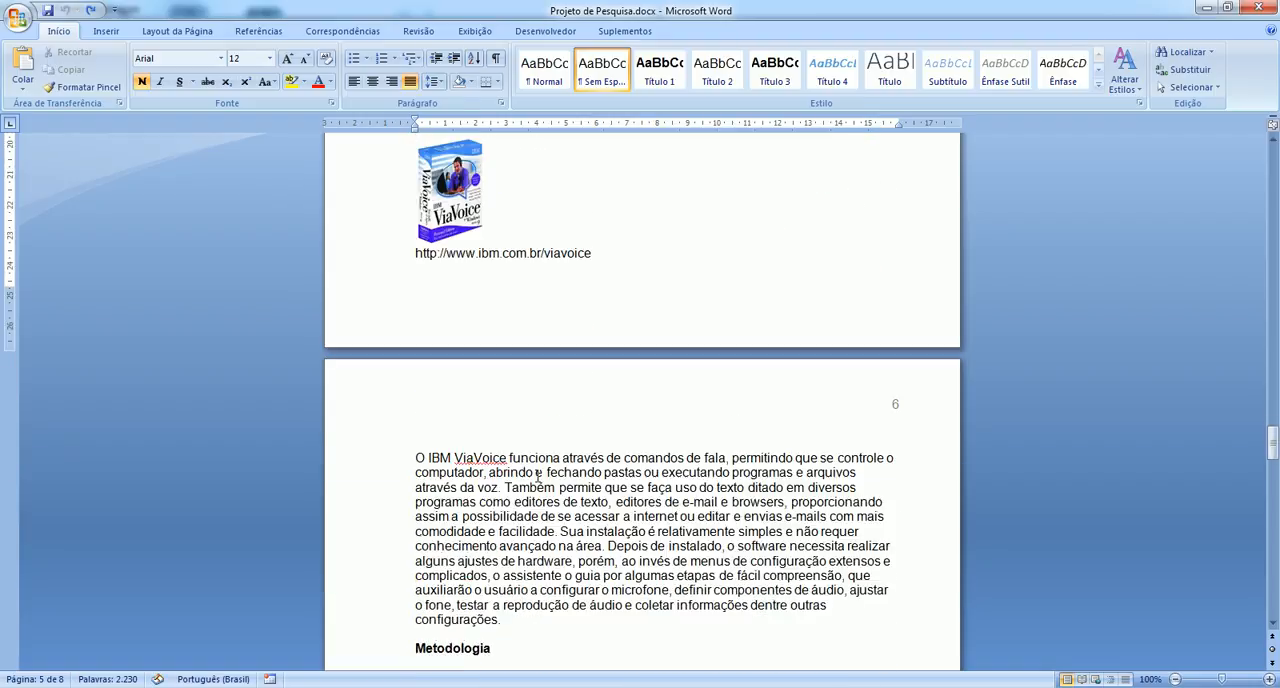
Copy the first two paragraphs under Referencial Teórico from the Word document and replace the Referencial Teórico placeholder in Prático with them.
scroll(537, 476, down, 2)
scroll(537, 476, up, 14)
scroll(537, 477, up, 12)
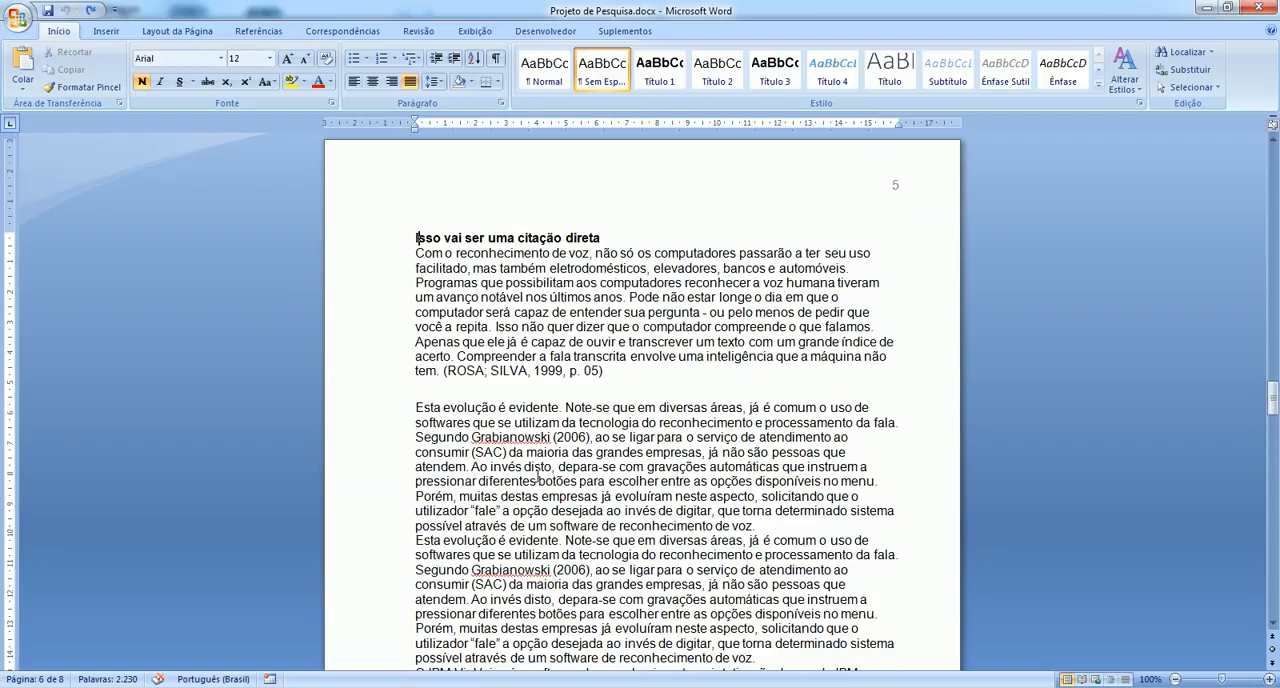
scroll(537, 476, up, 11)
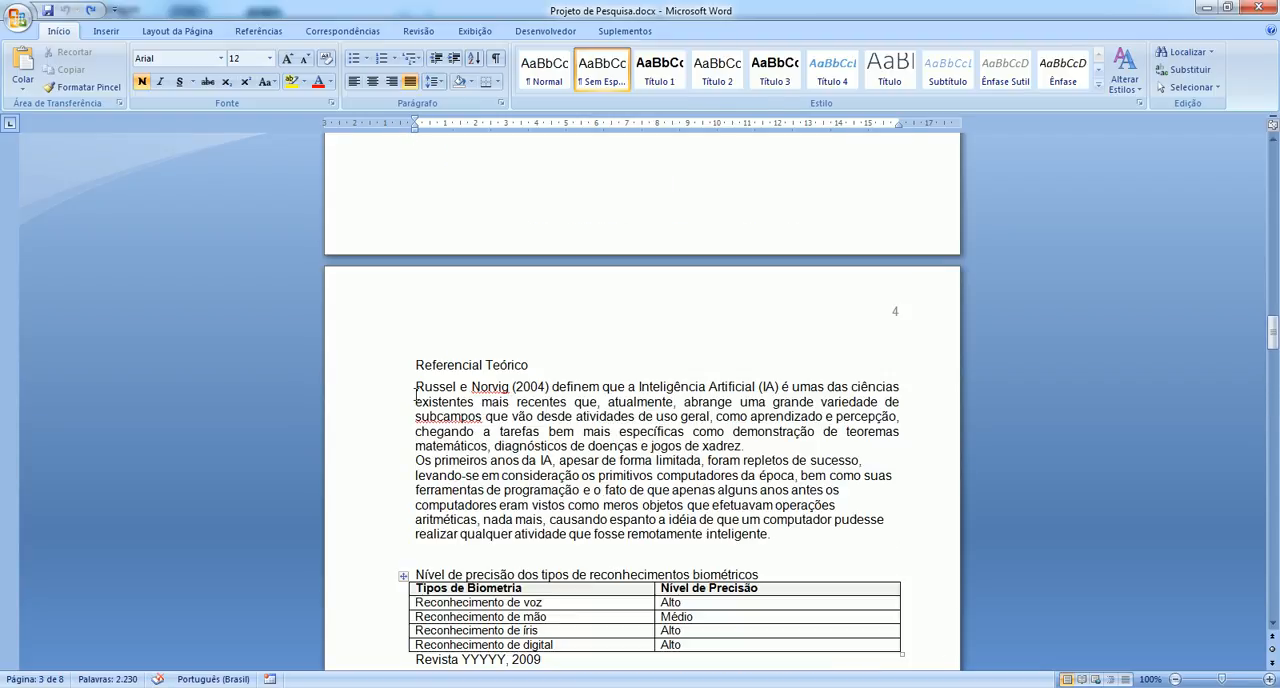
drag(416, 388, 800, 536)
key(ctrl+c)
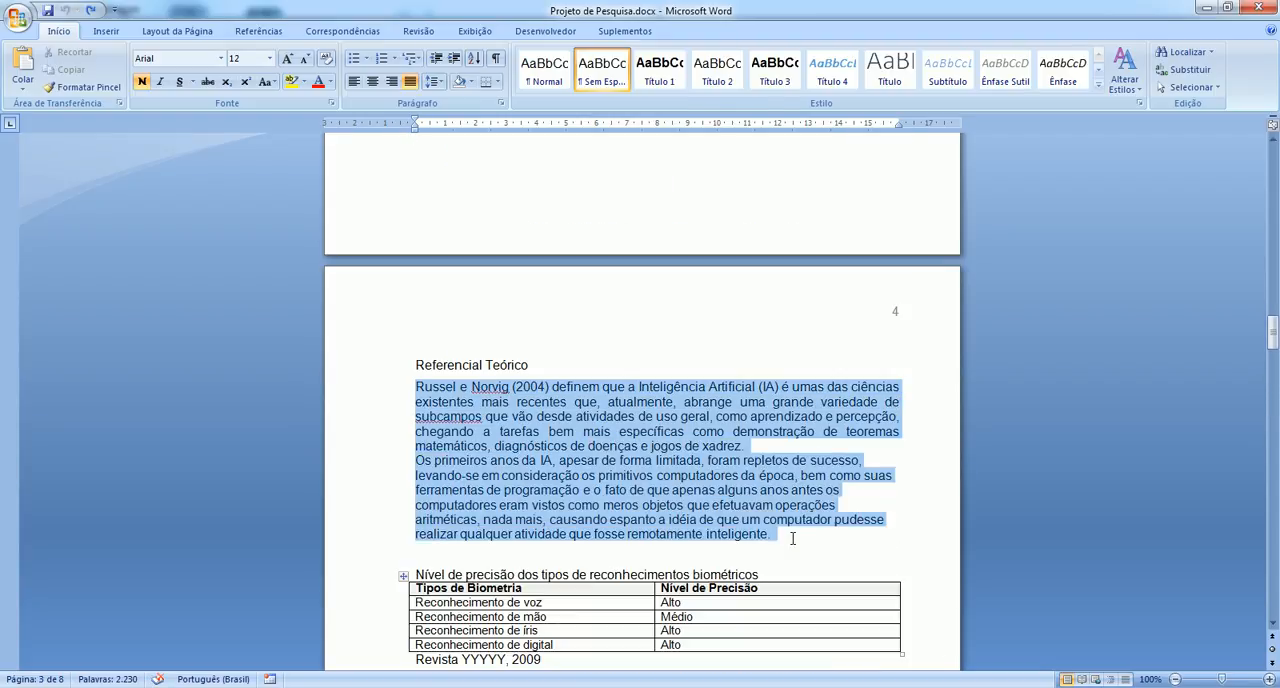
key(alt+Tab)
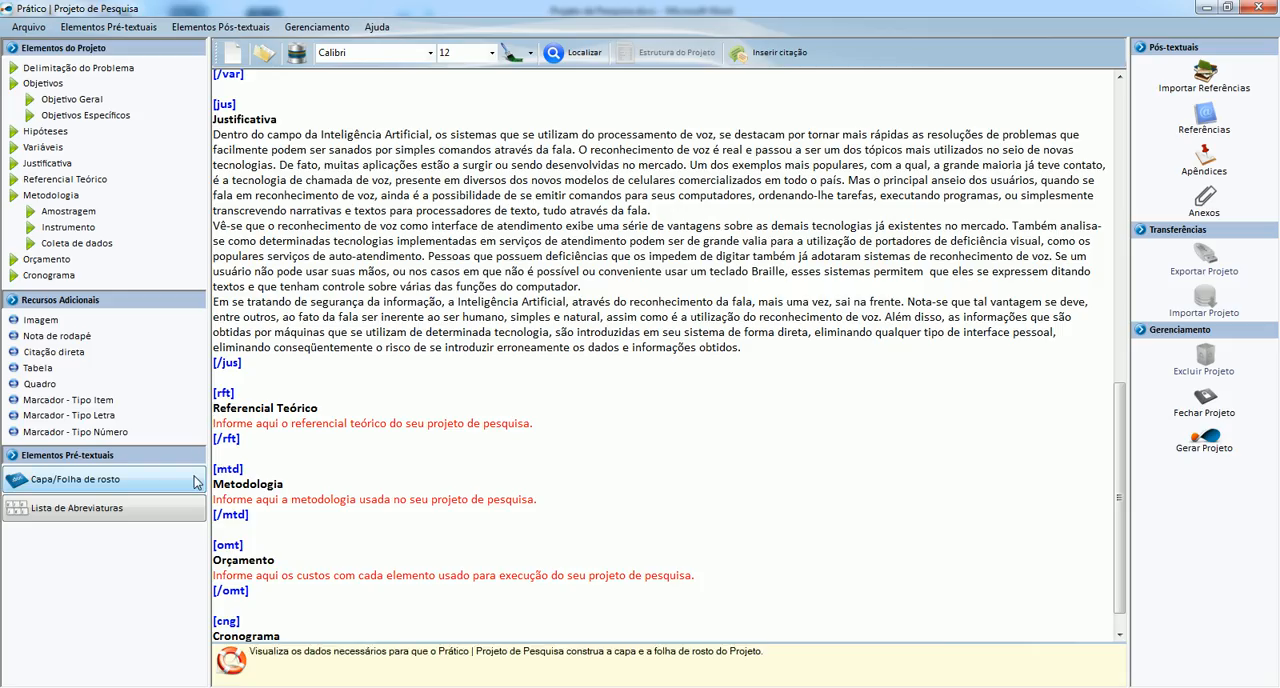
click(215, 423)
key(ctrl+v)
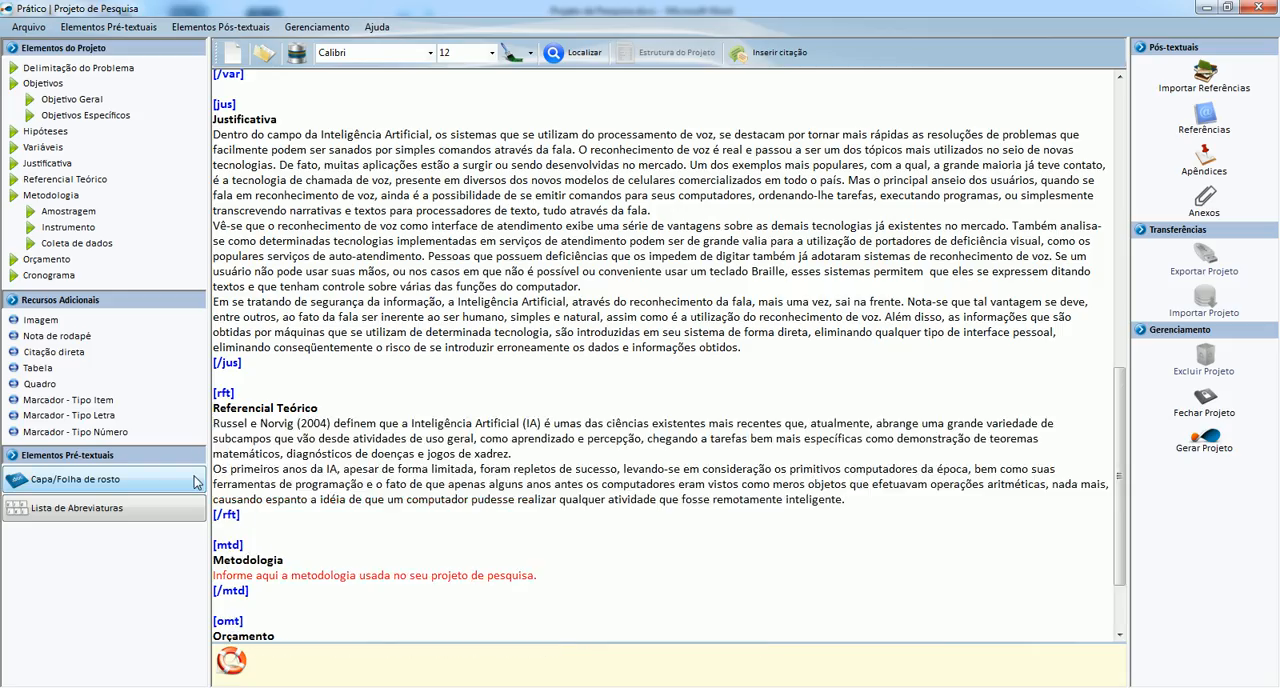
Insert a quadro on a new line after the Referencial Teórico paragraphs and add two columns to it.
key(Return)
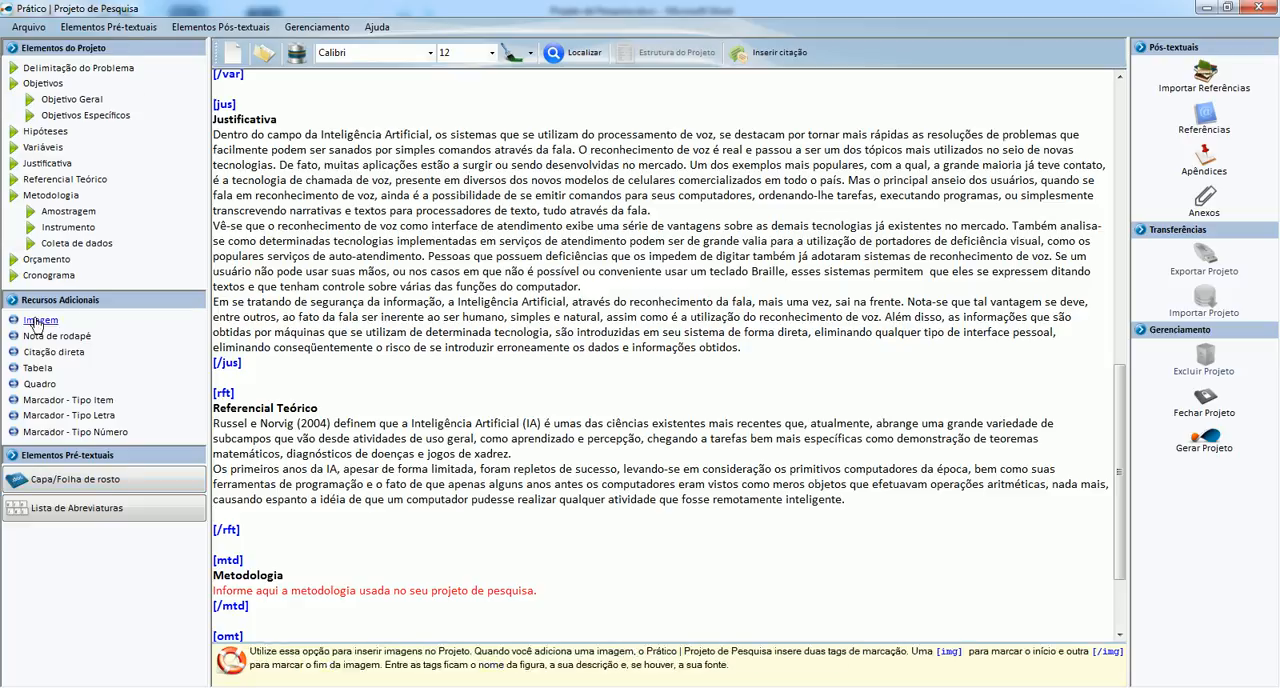
click(40, 384)
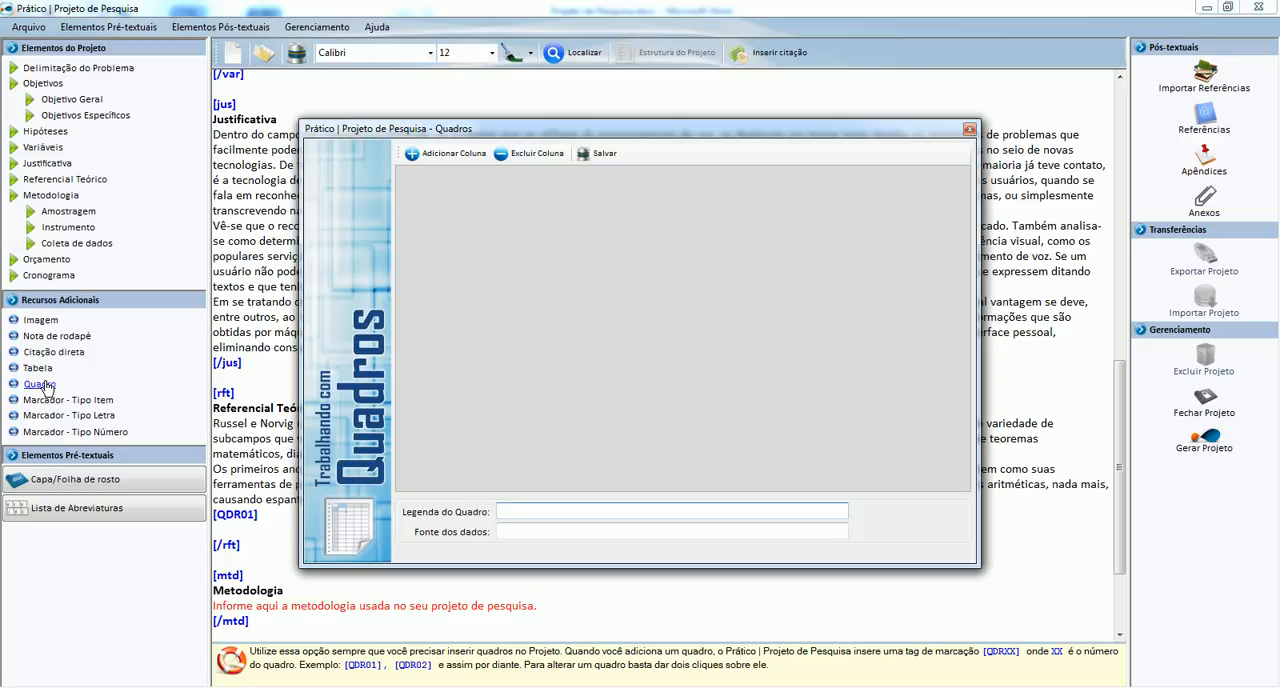
click(453, 160)
click(453, 156)
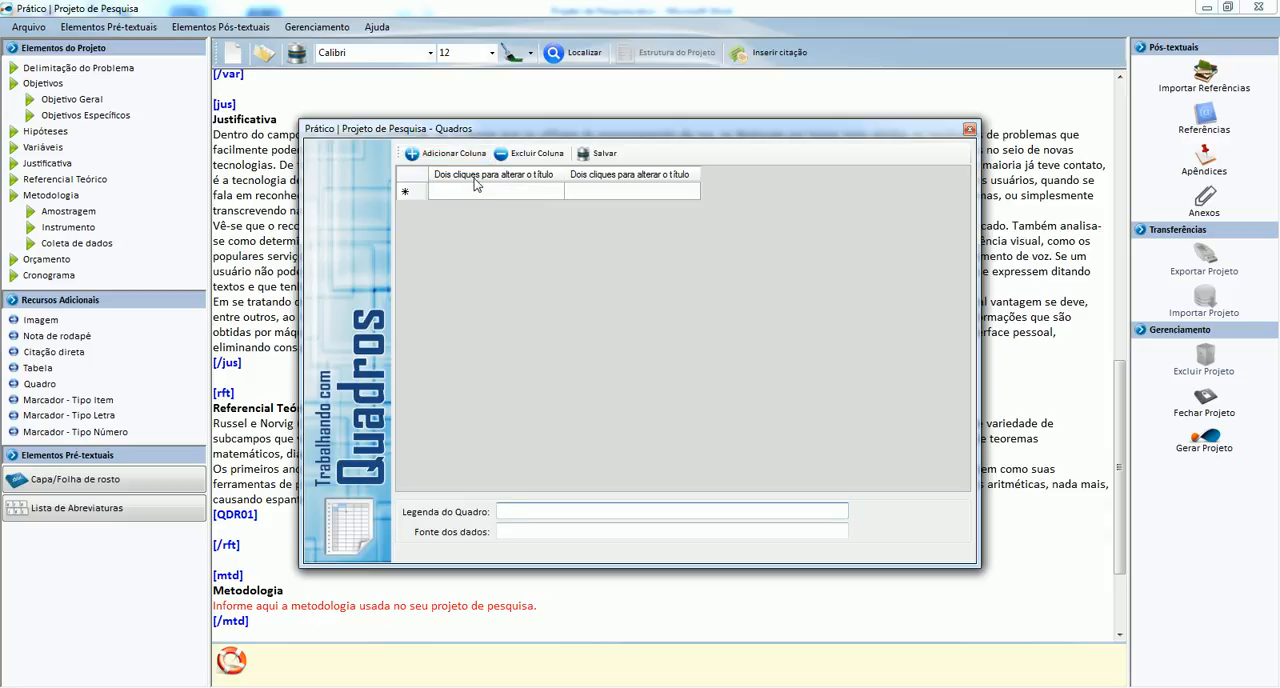
Title the quadro's first column "Tipos de Biometria".
click(474, 178)
double_click(474, 178)
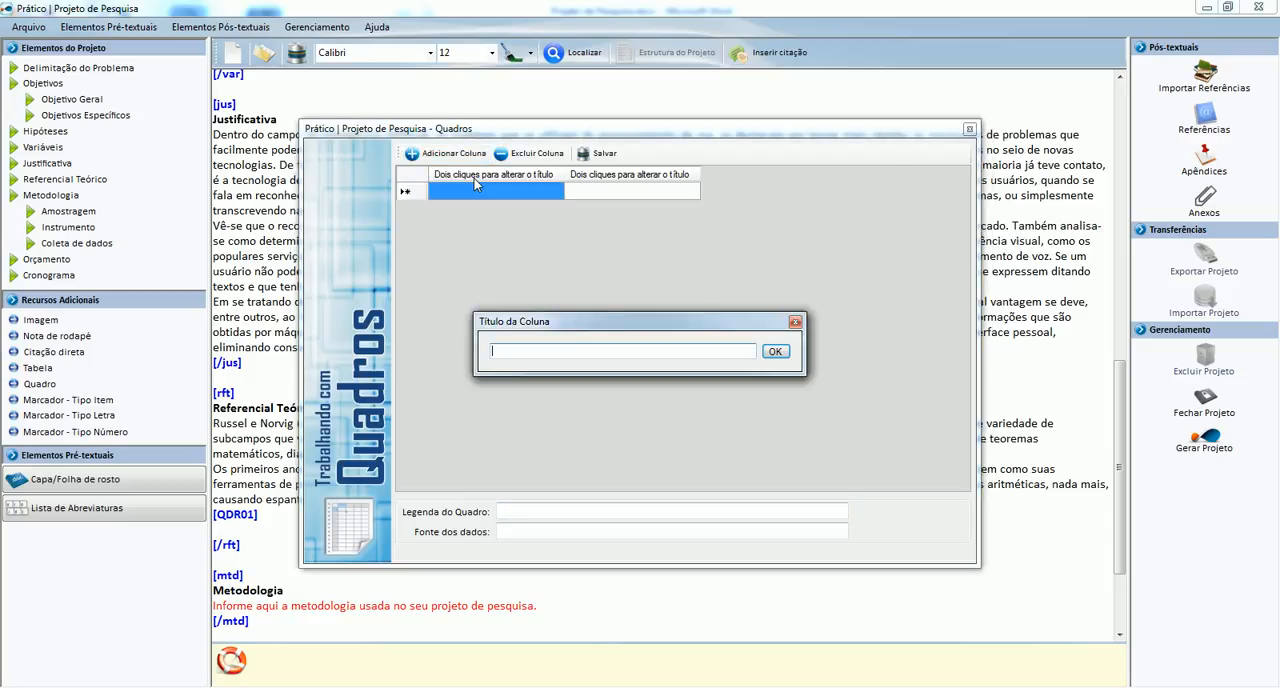
text(Tipos)
key(BackSpace)
key(BackSpace)
key(BackSpace)
key(BackSpace)
key(BackSpace)
text(ipos de Biometria)
key(Return)
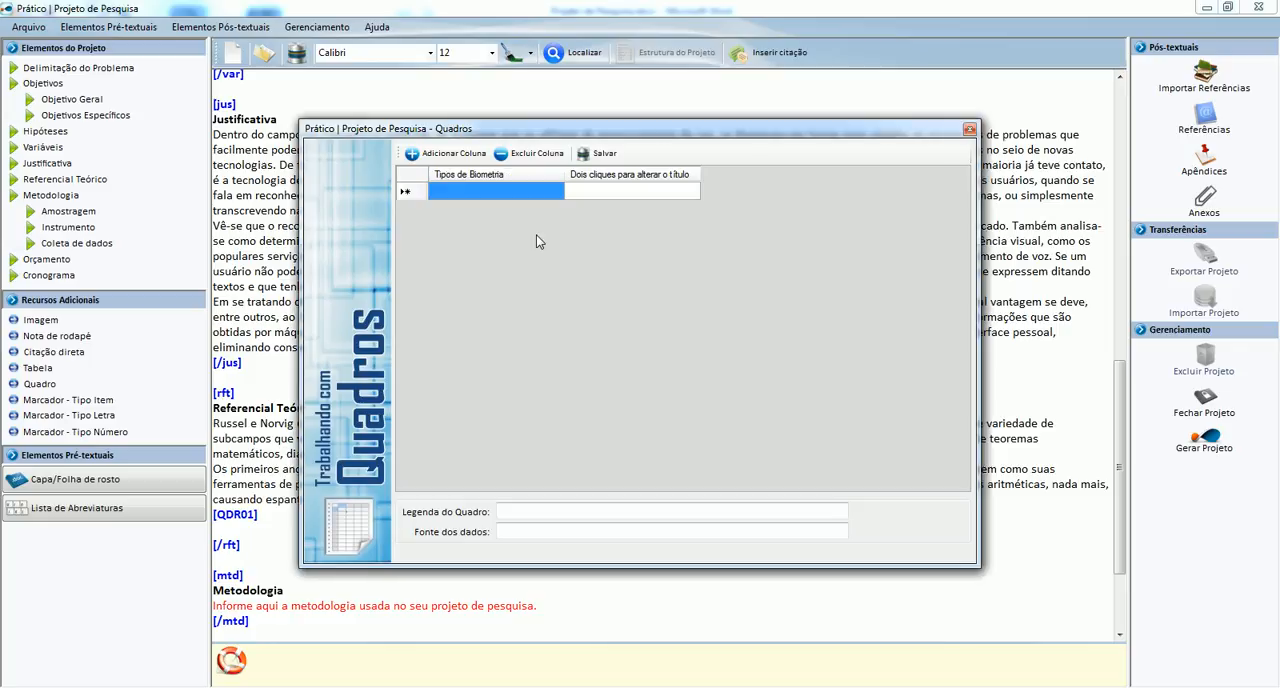
Title the quadro's second column "Níveis de Precisão".
double_click(674, 181)
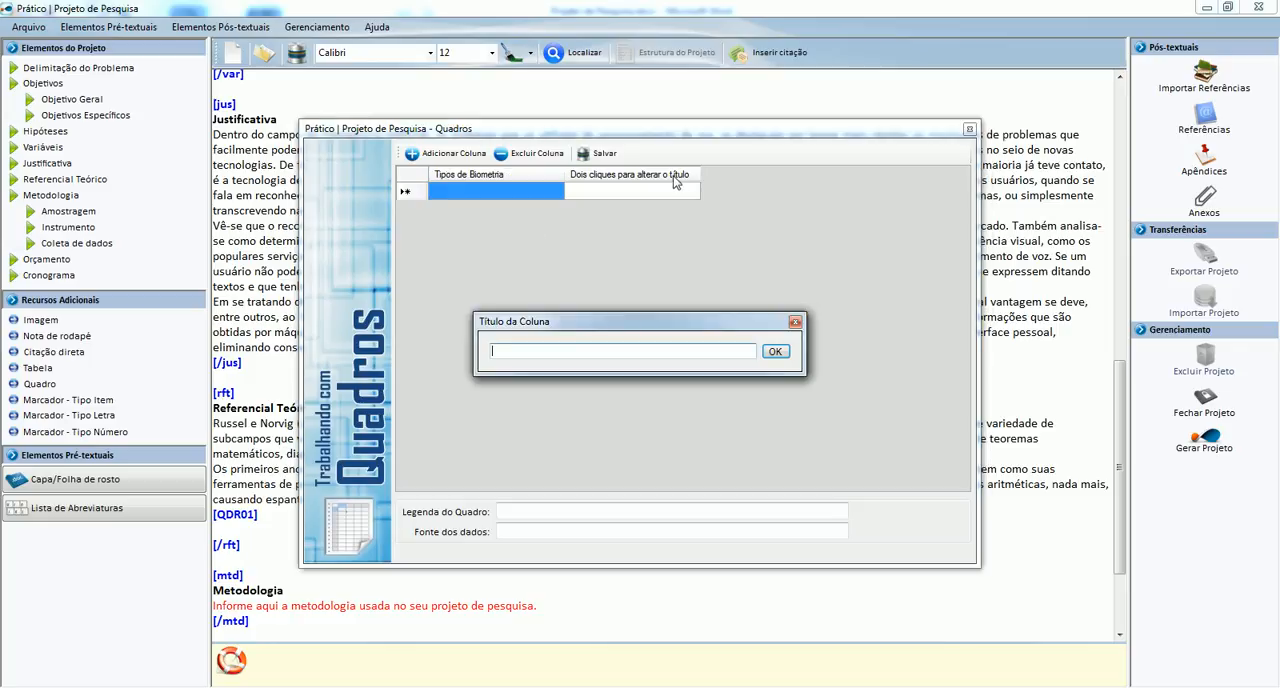
text(Níeis)
key(BackSpace)
key(BackSpace)
text(veis de Precisão)
key(Return)
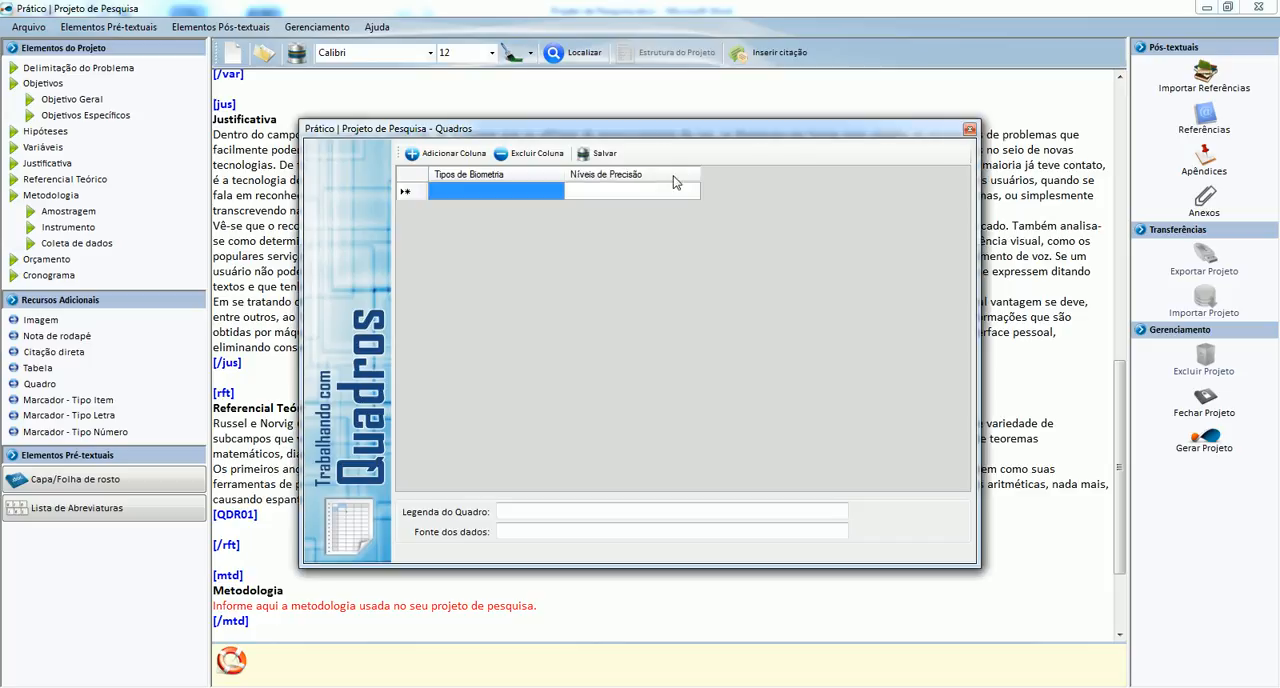
Fill the quadro's first row with "Reconhecimento de Voz" and "Alto".
click(500, 194)
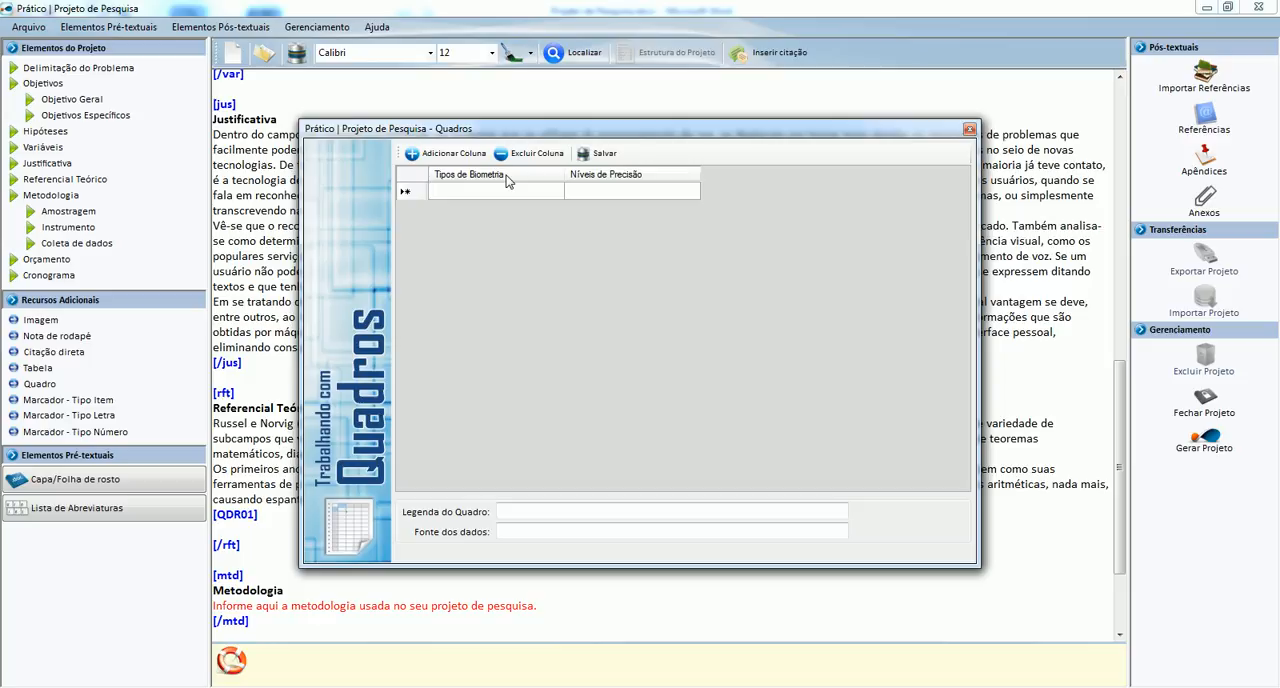
text(Reconhecimento de Voz)
key(Tab)
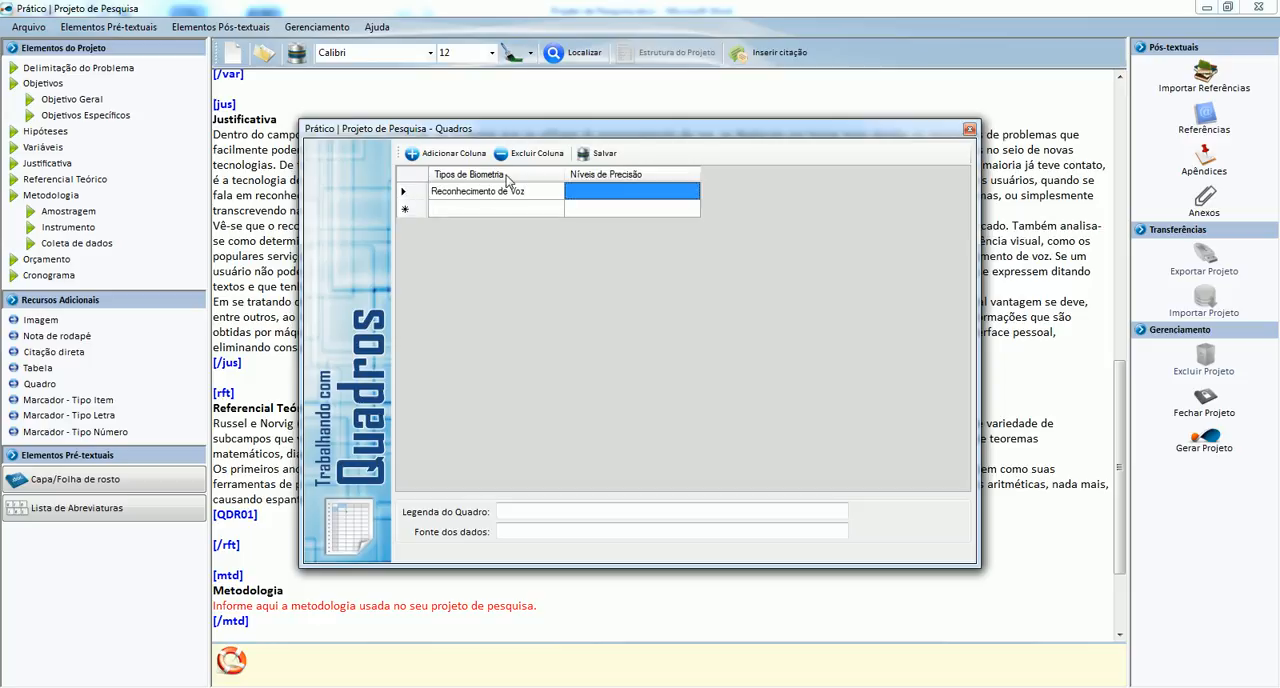
text(Alto)
key(Tab)
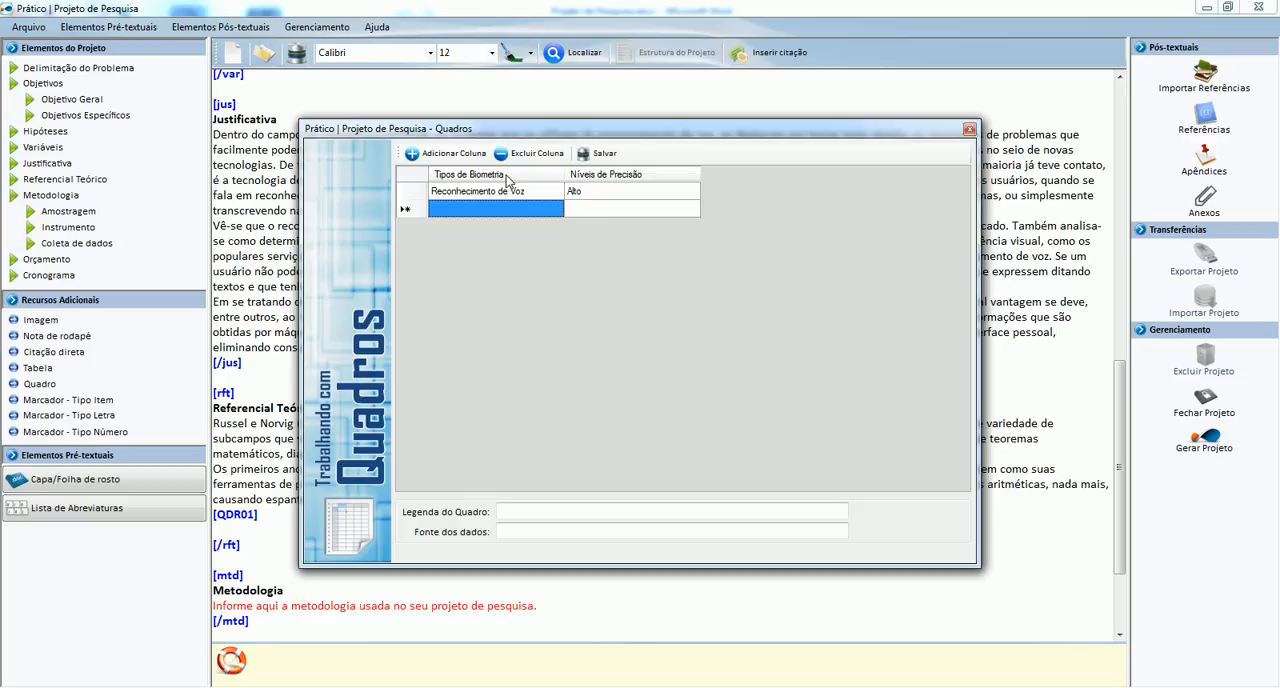
Fill the quadro's second row with "Reconhecimento de Mão" and "Médio".
text(Reconhecimetn)
text(o de)
key(BackSpace)
key(BackSpace)
key(BackSpace)
text(nto de ão)
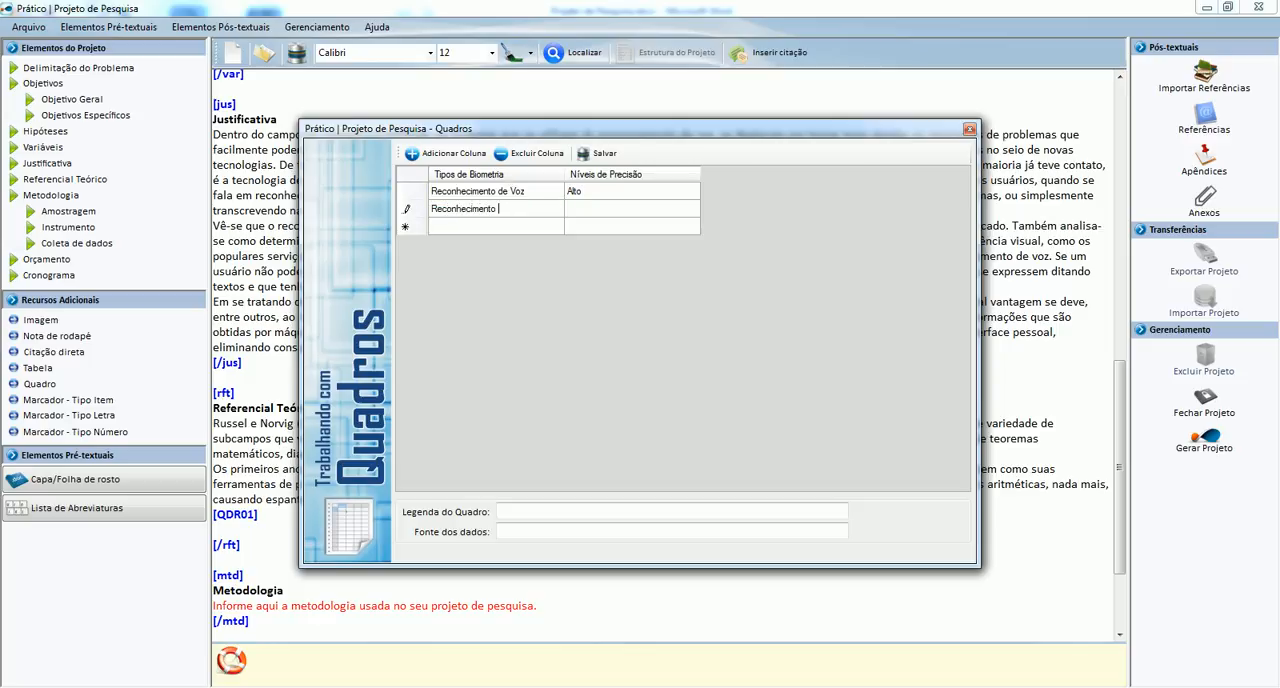
key(BackSpace)
key(BackSpace)
text(Mão)
key(Tab)
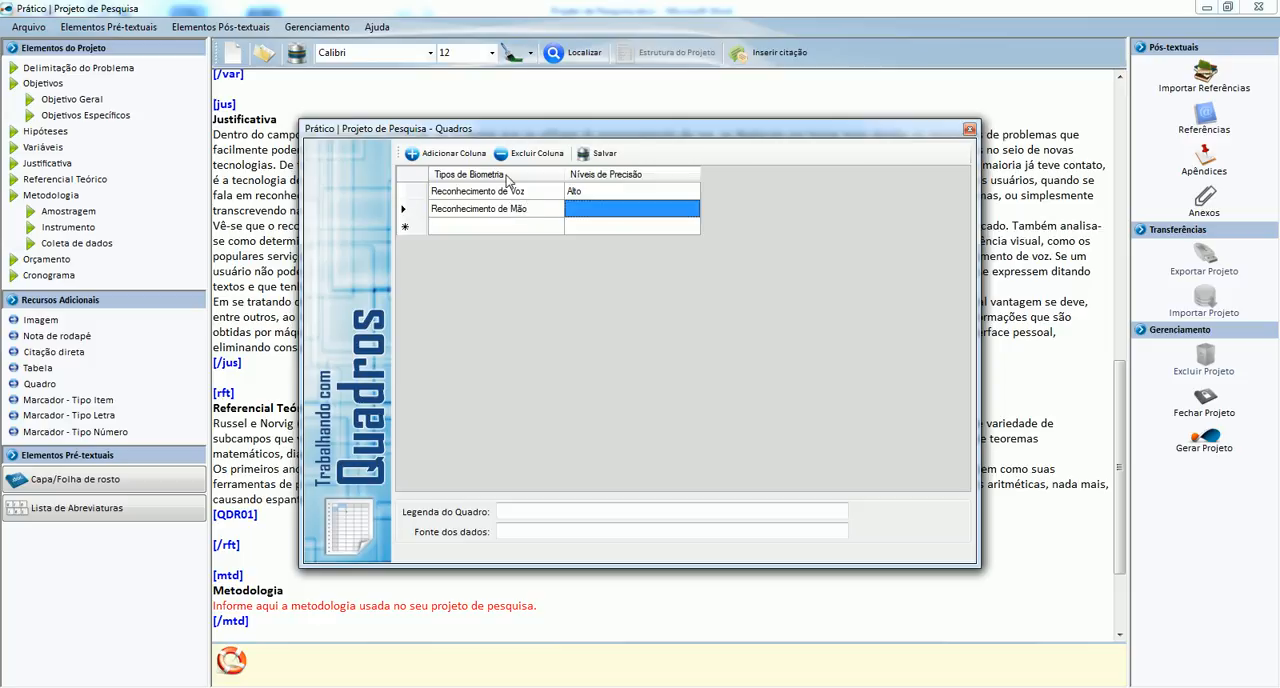
text(Médio)
key(Tab)
Fill the quadro's third row with "Reconhecimento de Íris" and "Alto".
text(R)
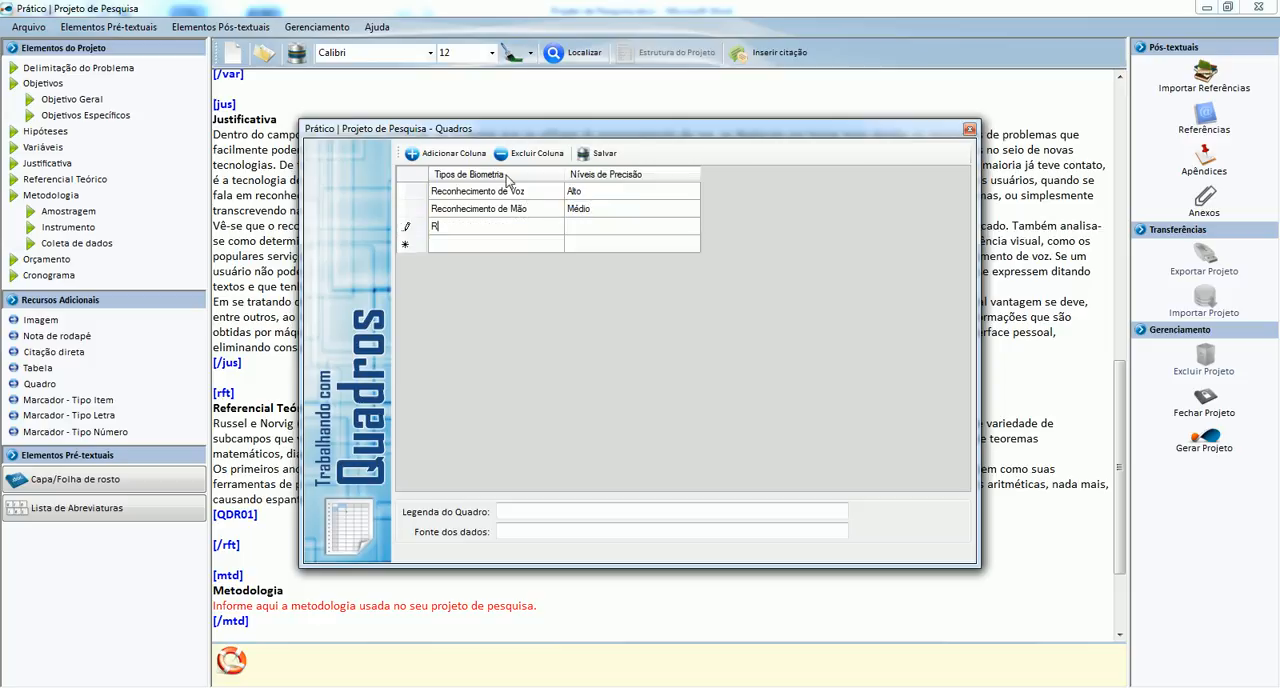
text(econhecimetno)
key(BackSpace)
key(BackSpace)
key(BackSpace)
text(nto de Íris)
key(Tab)
text(Alto)
key(Tab)
Fill the quadro's fourth row with "Reconhecimento de Digital" and "Alto".
text(Reco)
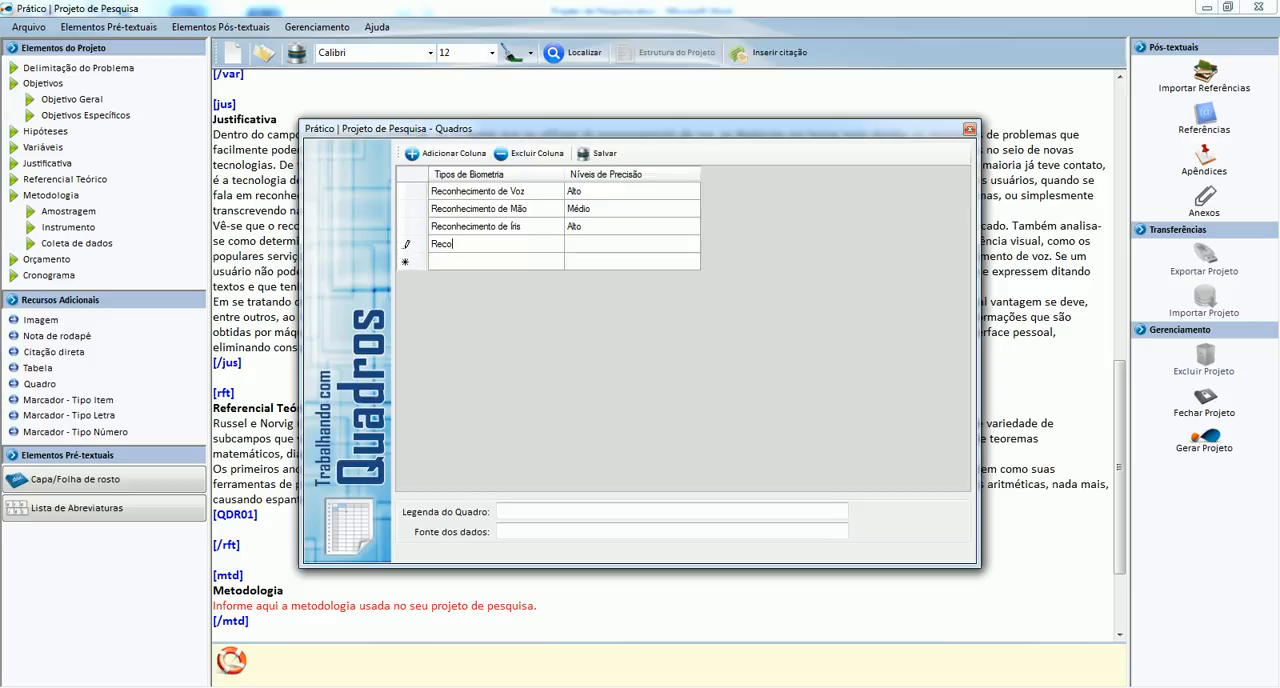
text(nhecimento de Digital)
key(Tab)
text(Alto)
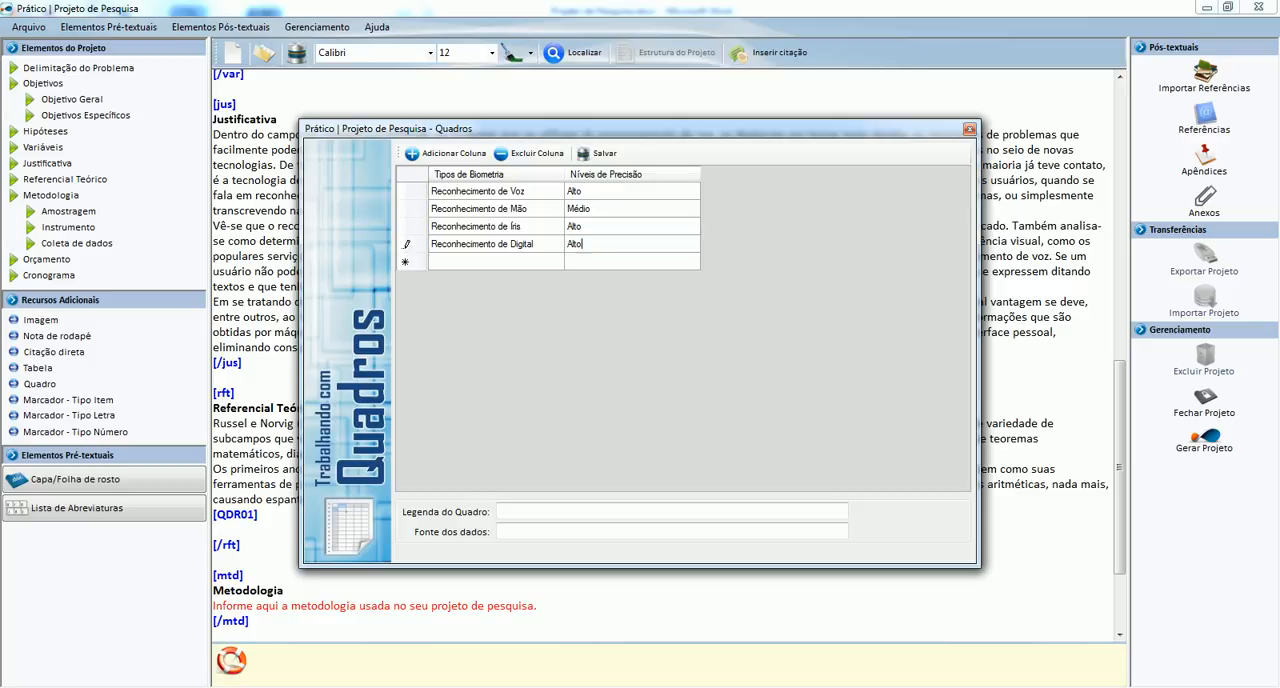
key(Tab)
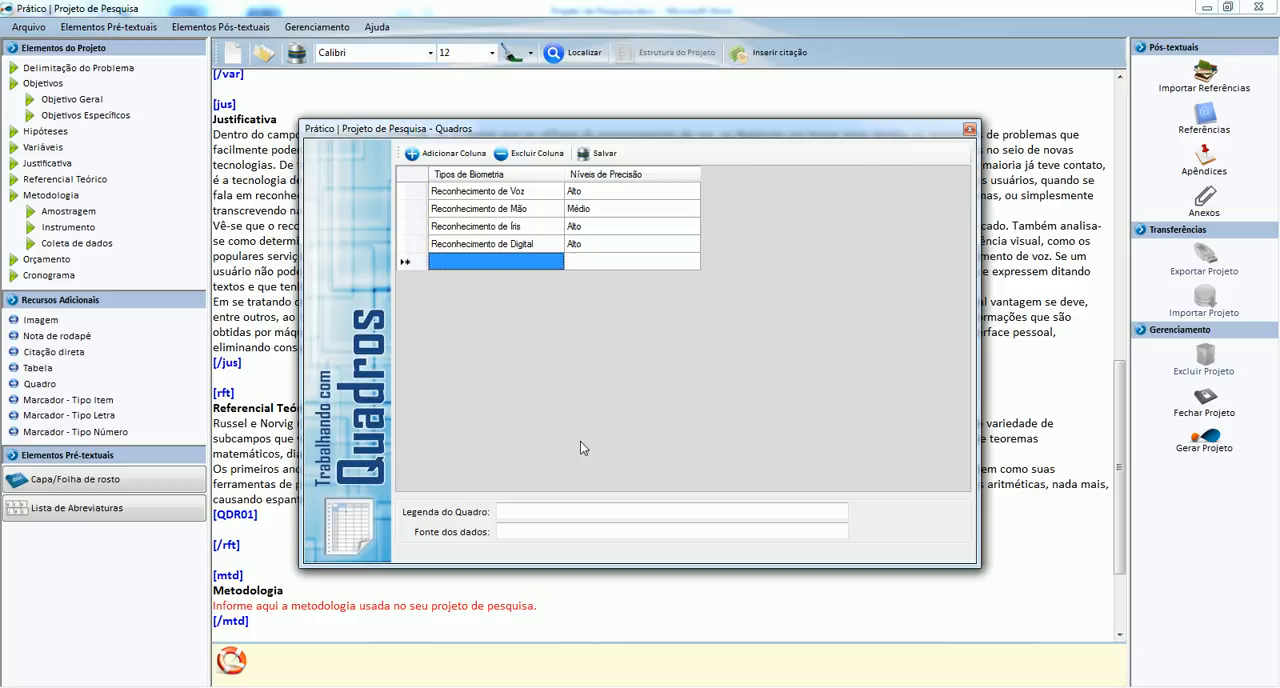
Set the quadro's caption to "Nível de precisão dos tipos de reconhecimento biométrico".
click(524, 512)
text(Níve)
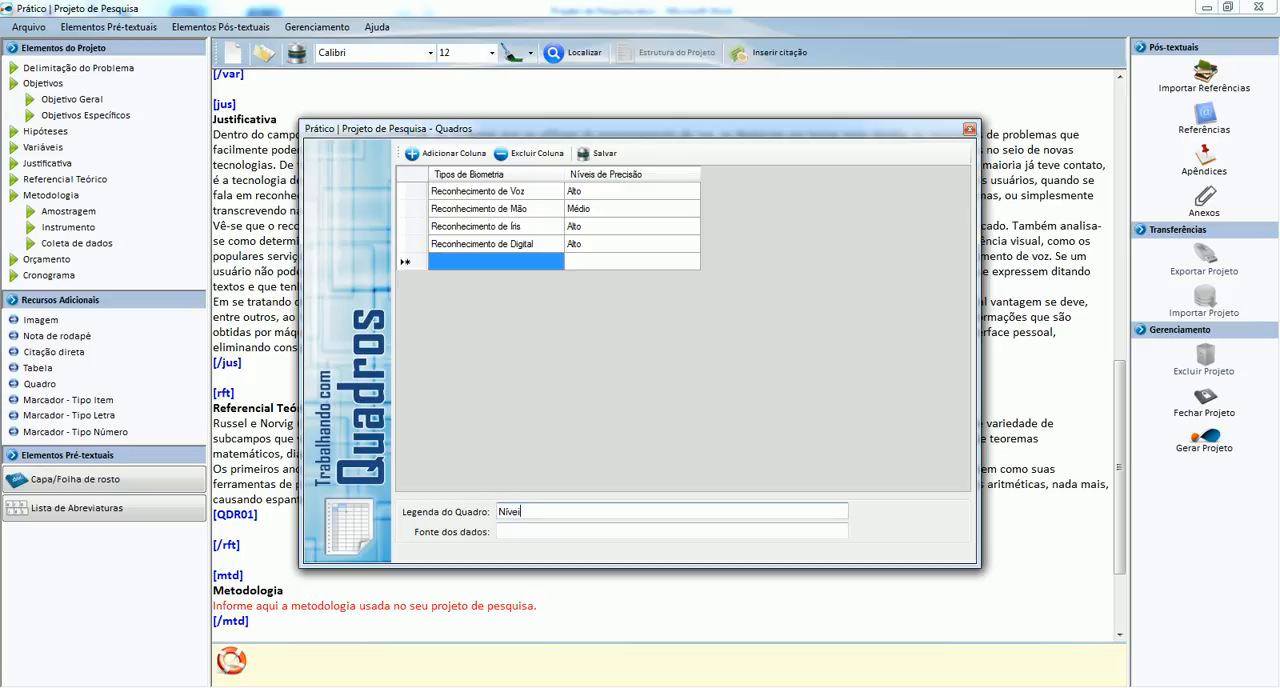
text(l de precisão dos tipos de r)
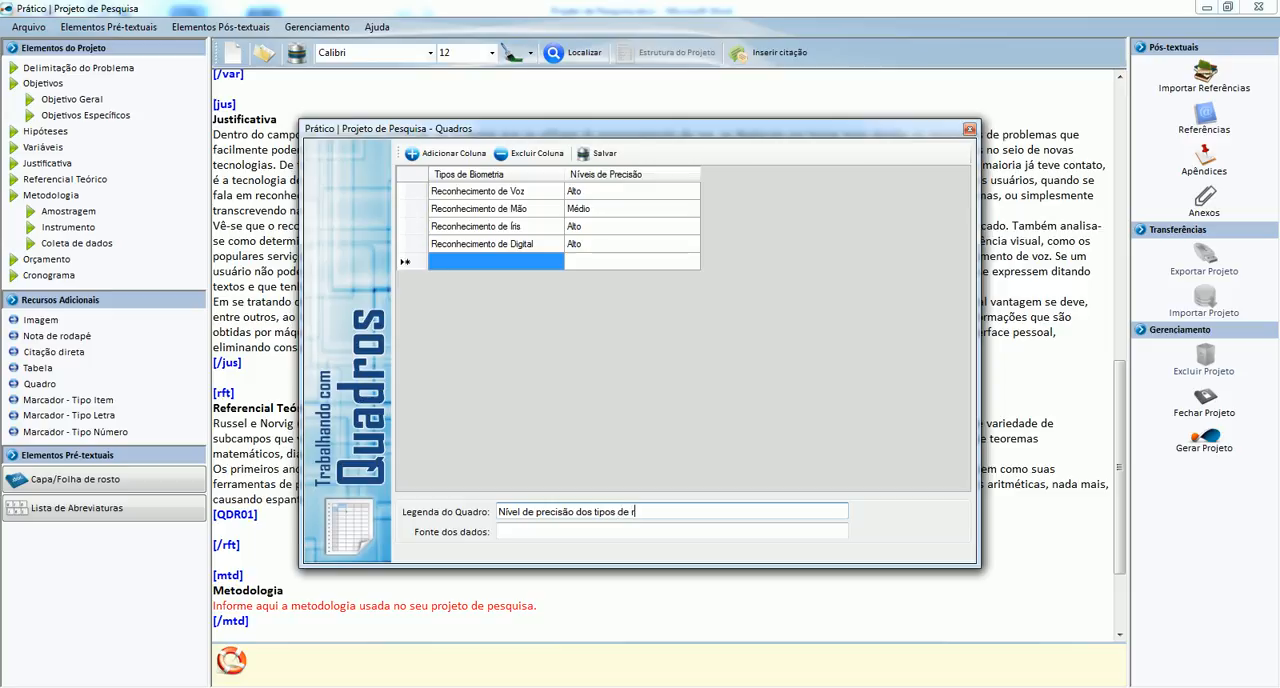
text(econhecimento biométrico)
key(Tab)
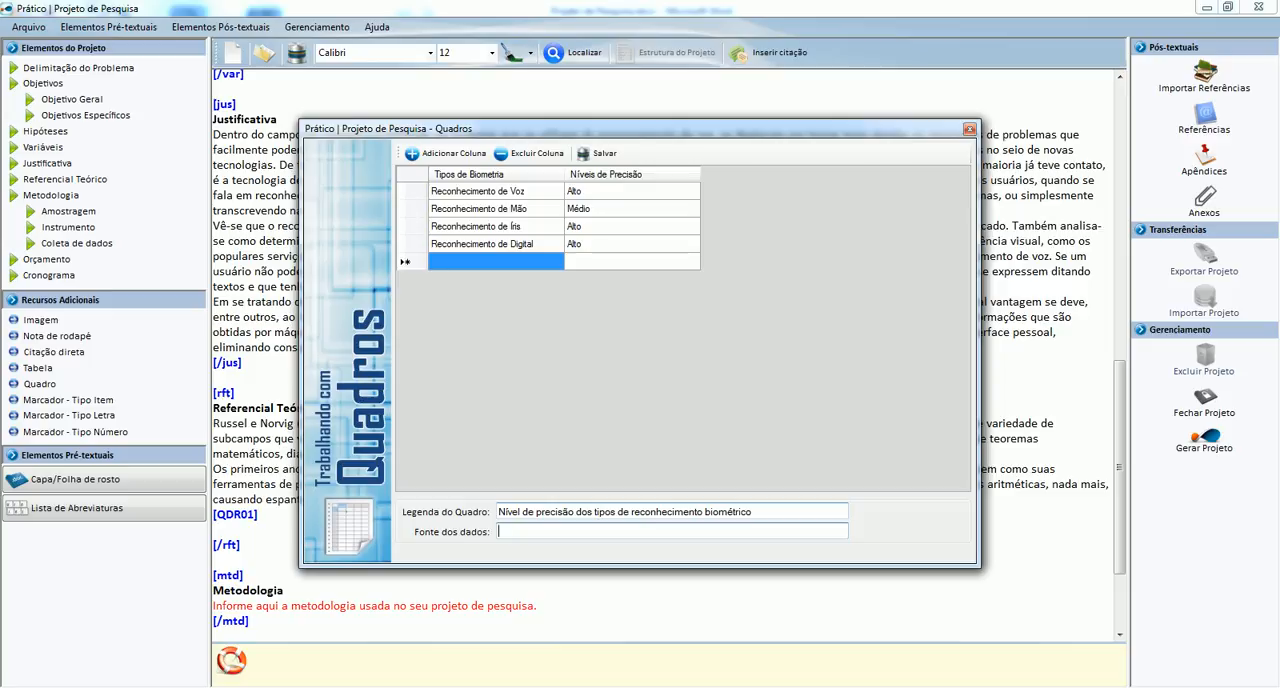
Set the quadro's data source to "Revista XXXX, 2009" and close the quadro editor.
text(Revista XXXX, 2009)
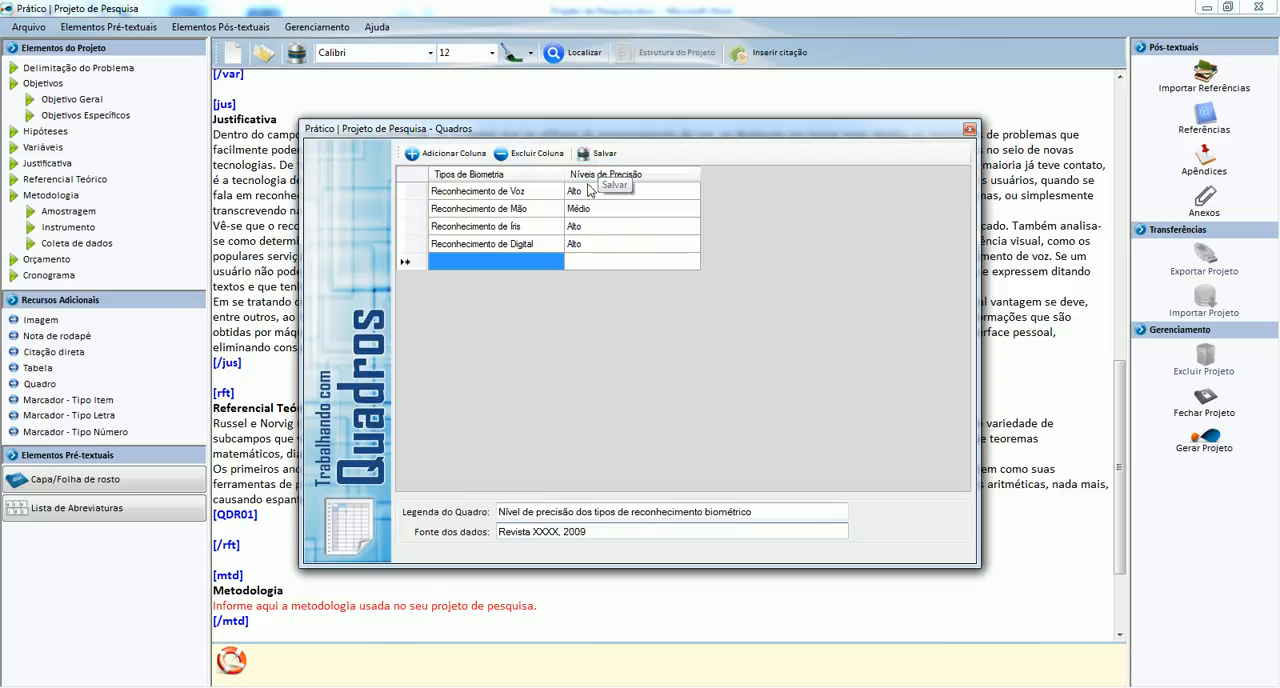
click(968, 130)
Reopen the quadro from its [QDR01] tag to check its contents, and close it again.
scroll(453, 502, down, 1)
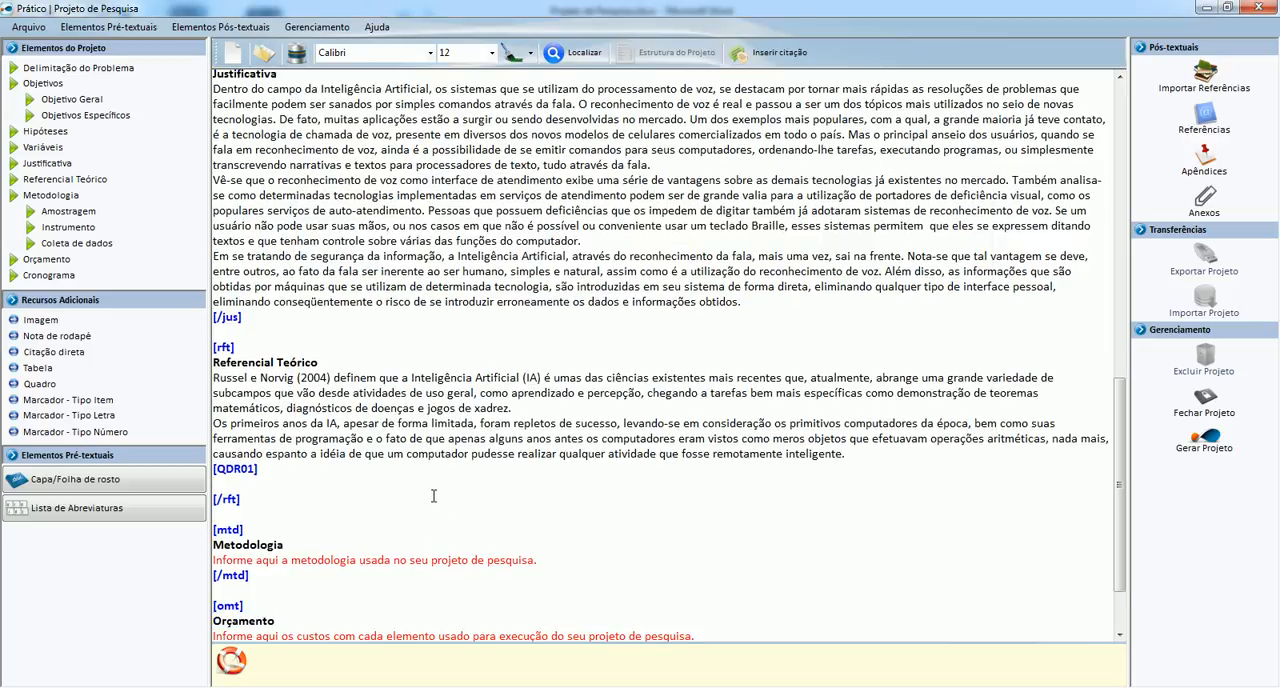
click(234, 469)
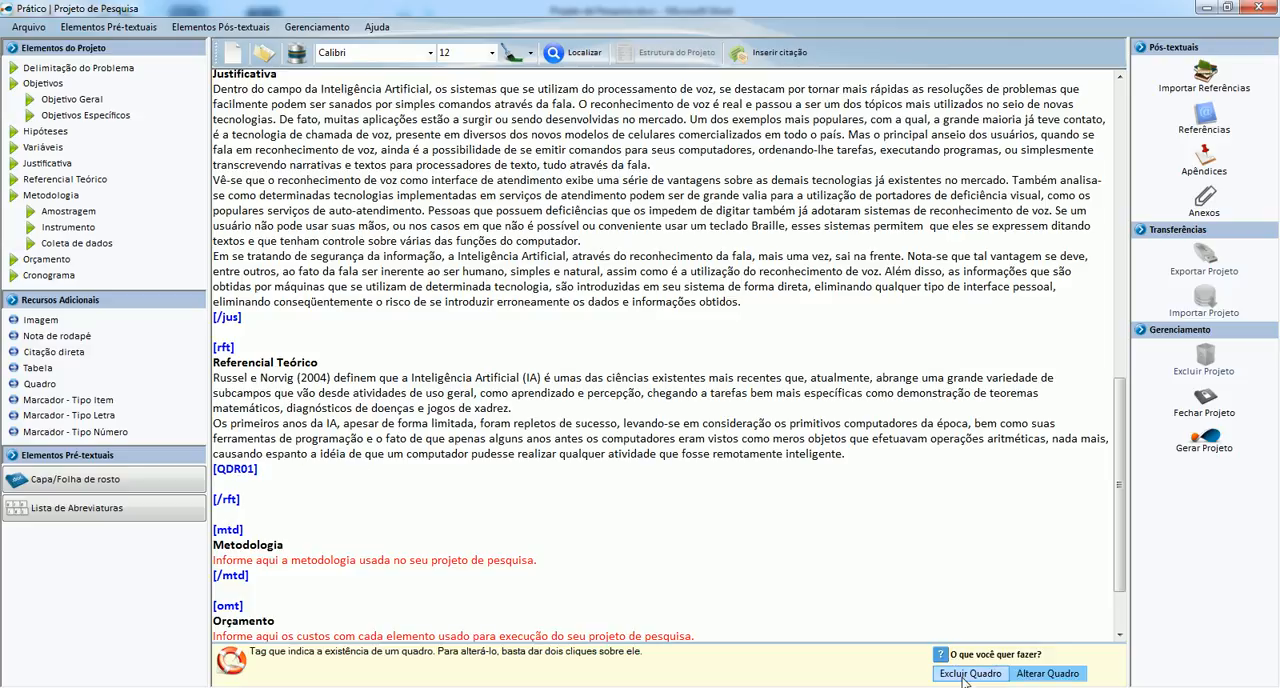
click(1044, 673)
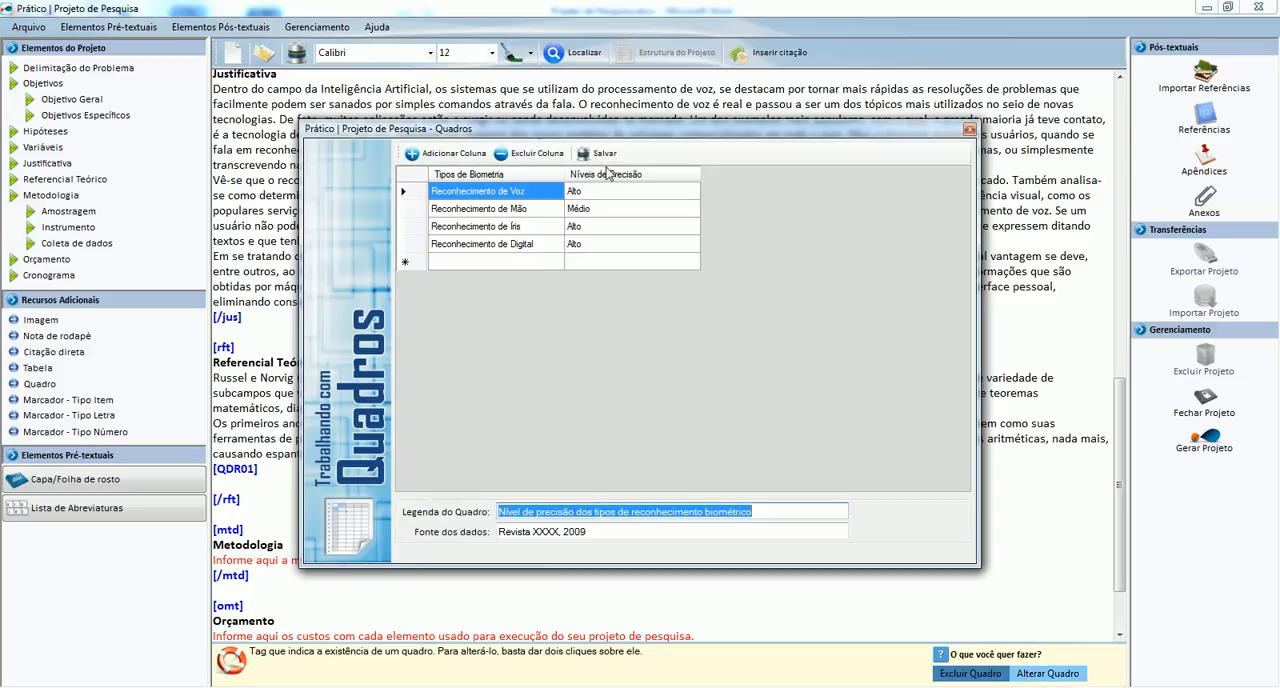
click(969, 130)
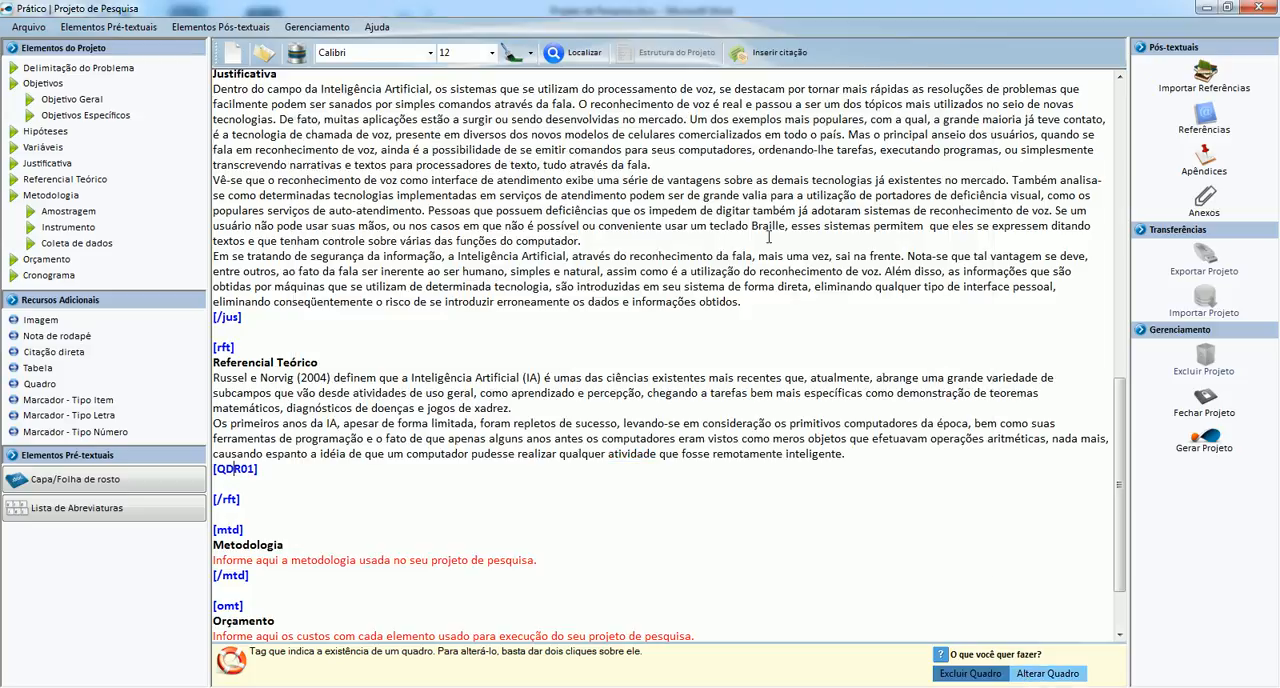
Copy the paragraph "O primeiro trabalho reconhecido dentro da IA..." from Word and paste it below the [QDR01] tag in Prático.
key(alt+Tab)
scroll(350, 444, down, 3)
scroll(350, 444, down, 4)
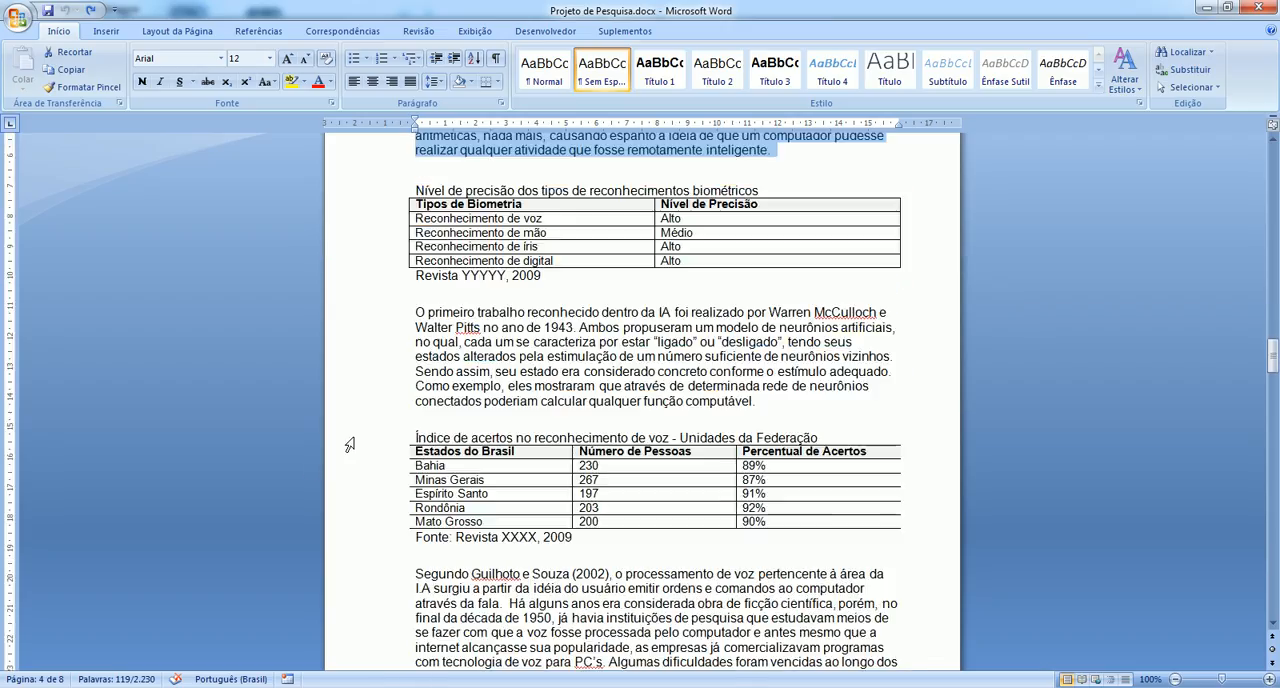
drag(396, 314, 410, 404)
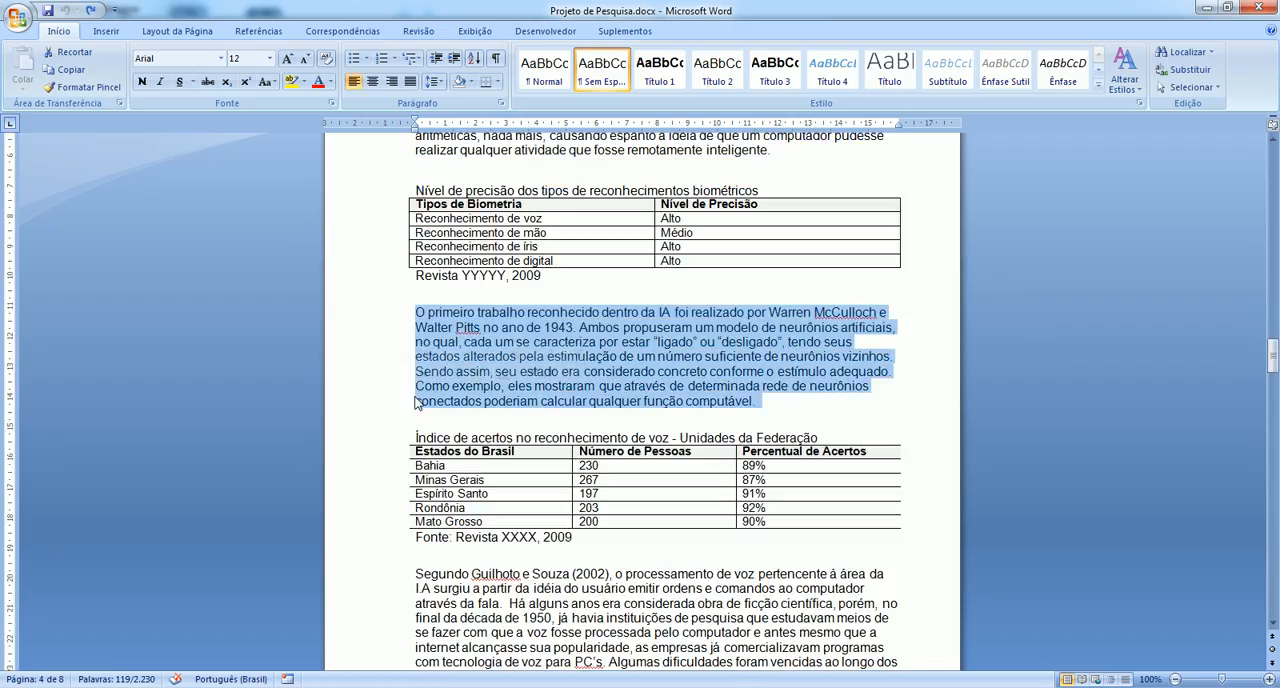
key(ctrl+c)
key(alt+Tab)
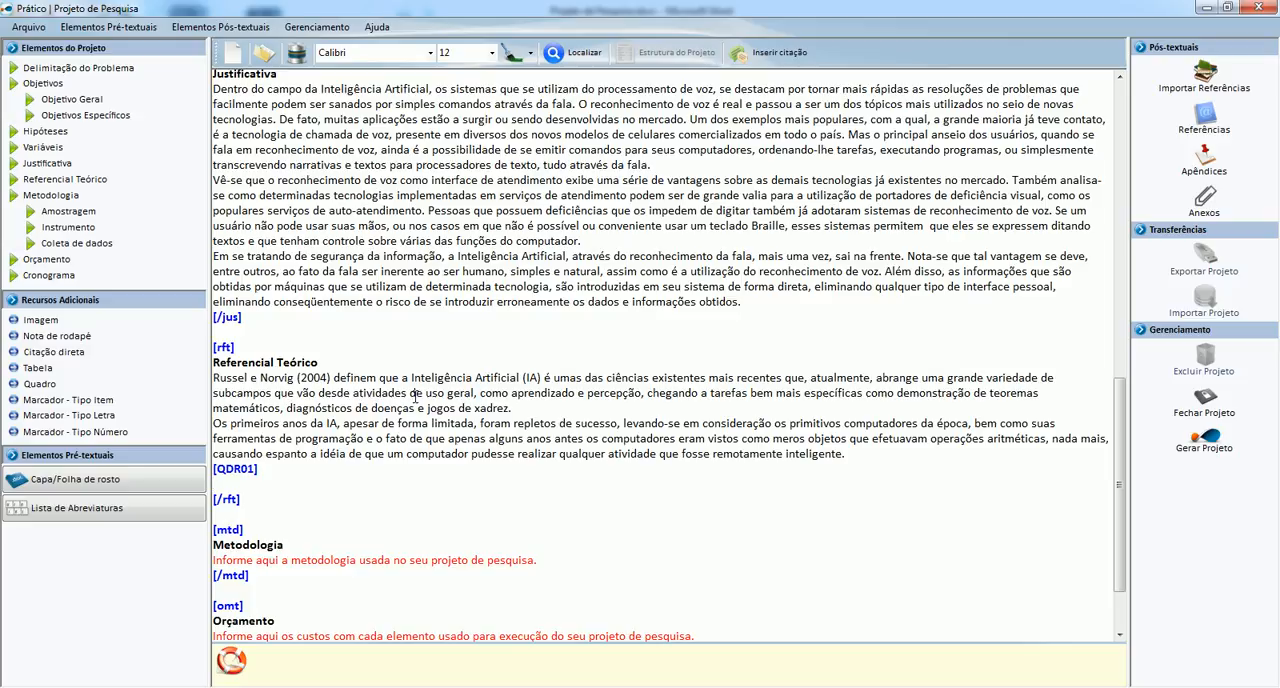
key(ctrl+v)
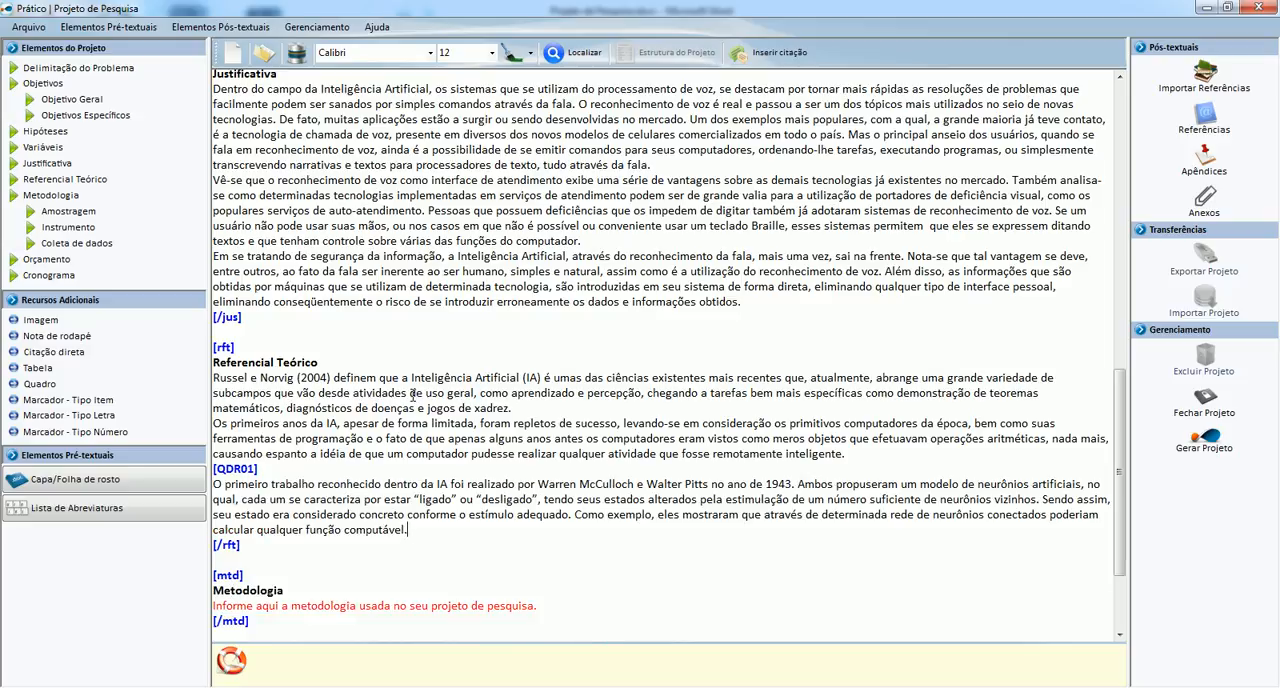
Insert a new table on a new line after the last Referencial Teórico paragraph and give it three columns.
scroll(412, 393, down, 1)
key(Return)
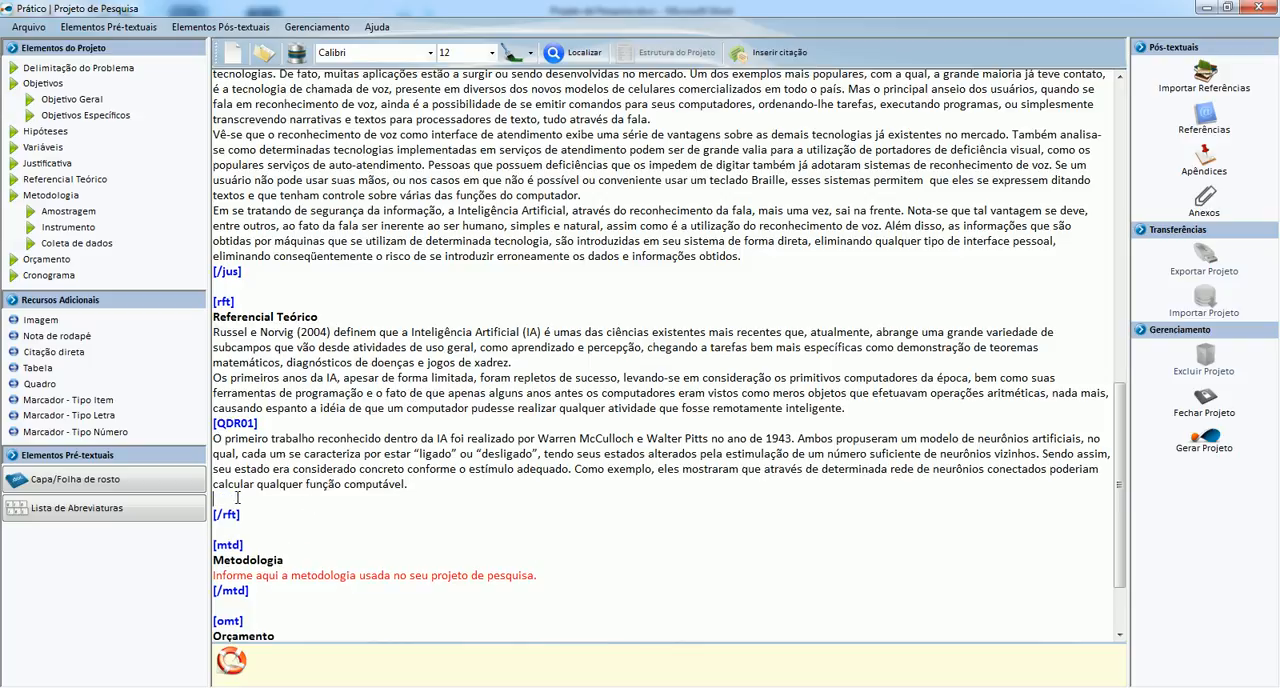
click(36, 369)
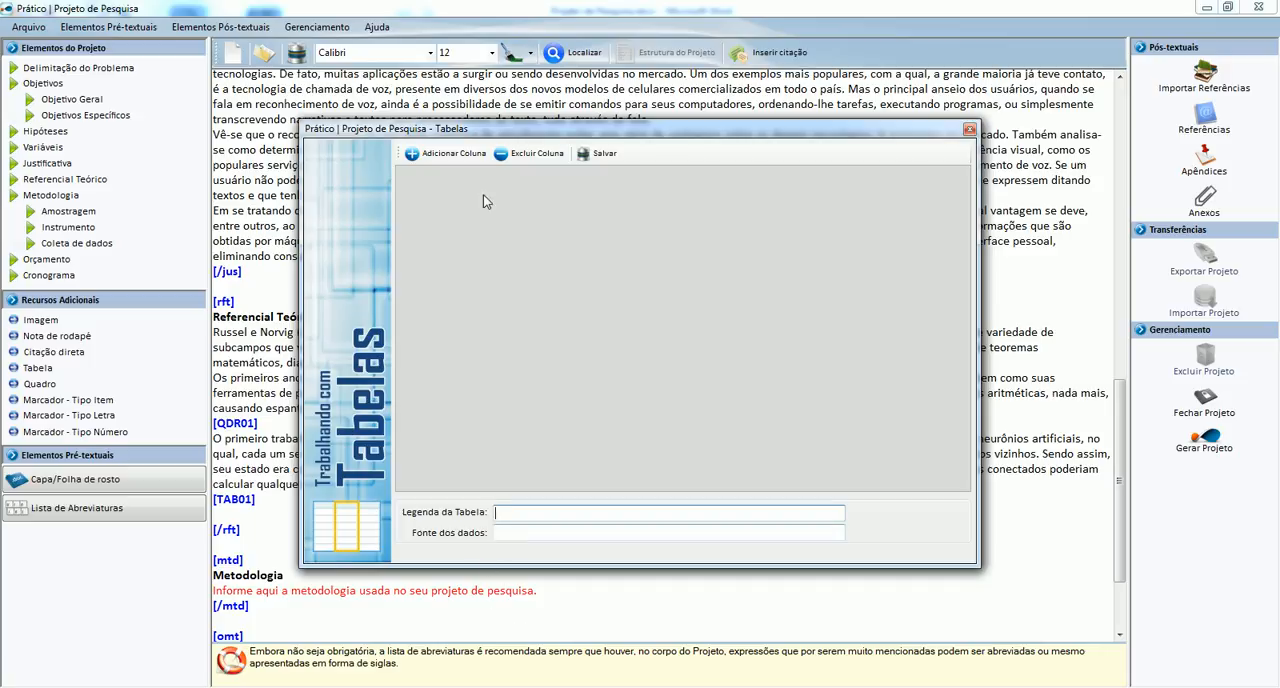
click(460, 156)
click(452, 153)
click(452, 153)
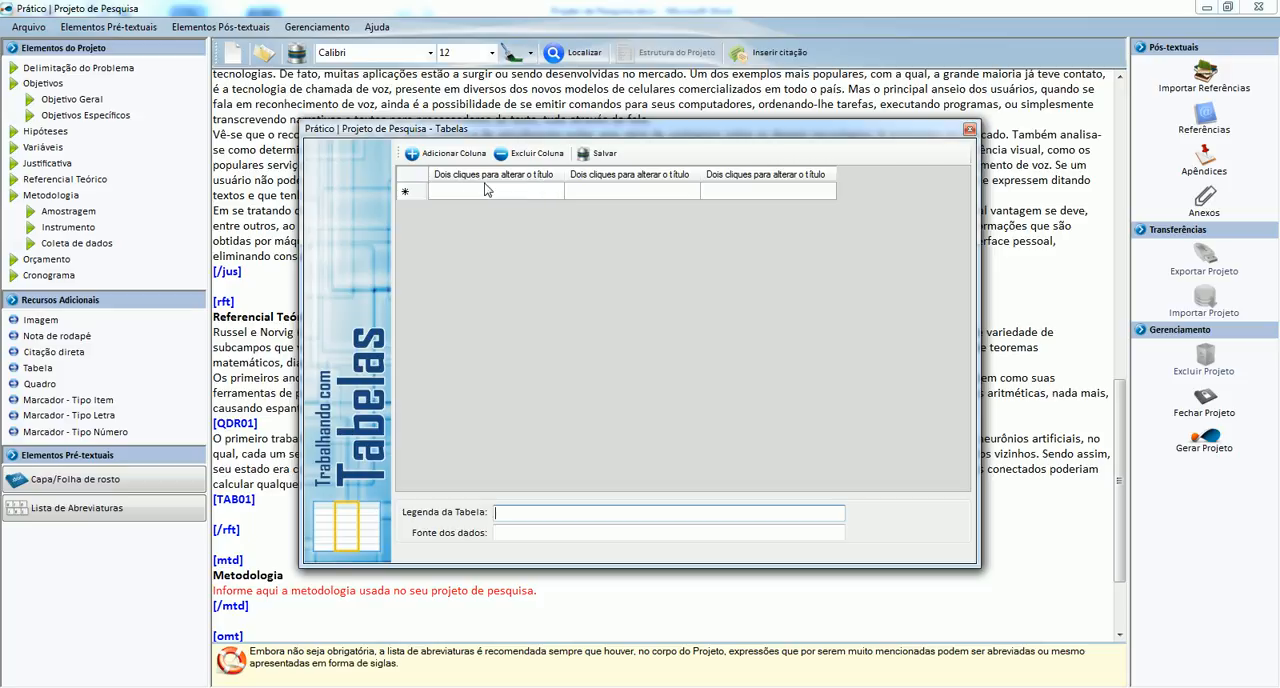
Title the table's first column "Estados do Brasil".
click(487, 184)
double_click(487, 176)
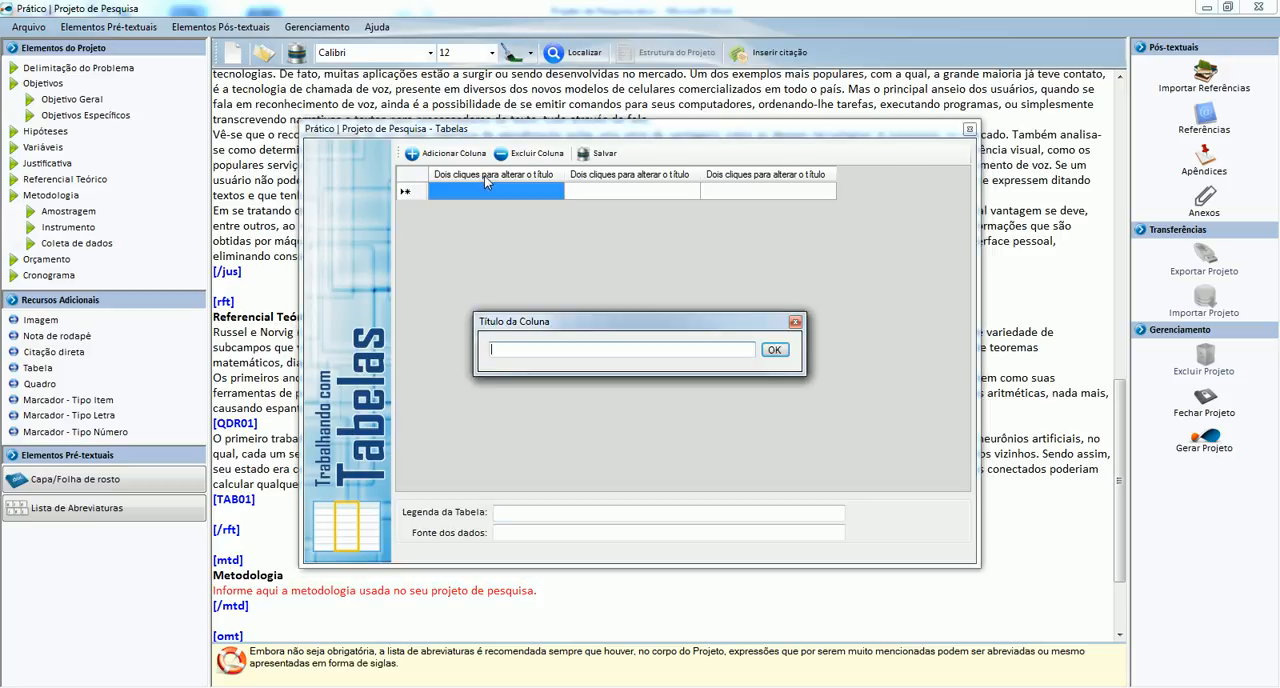
text(Estados do Brasil)
key(Return)
Title the table's second column "Número de Pessoas".
double_click(598, 177)
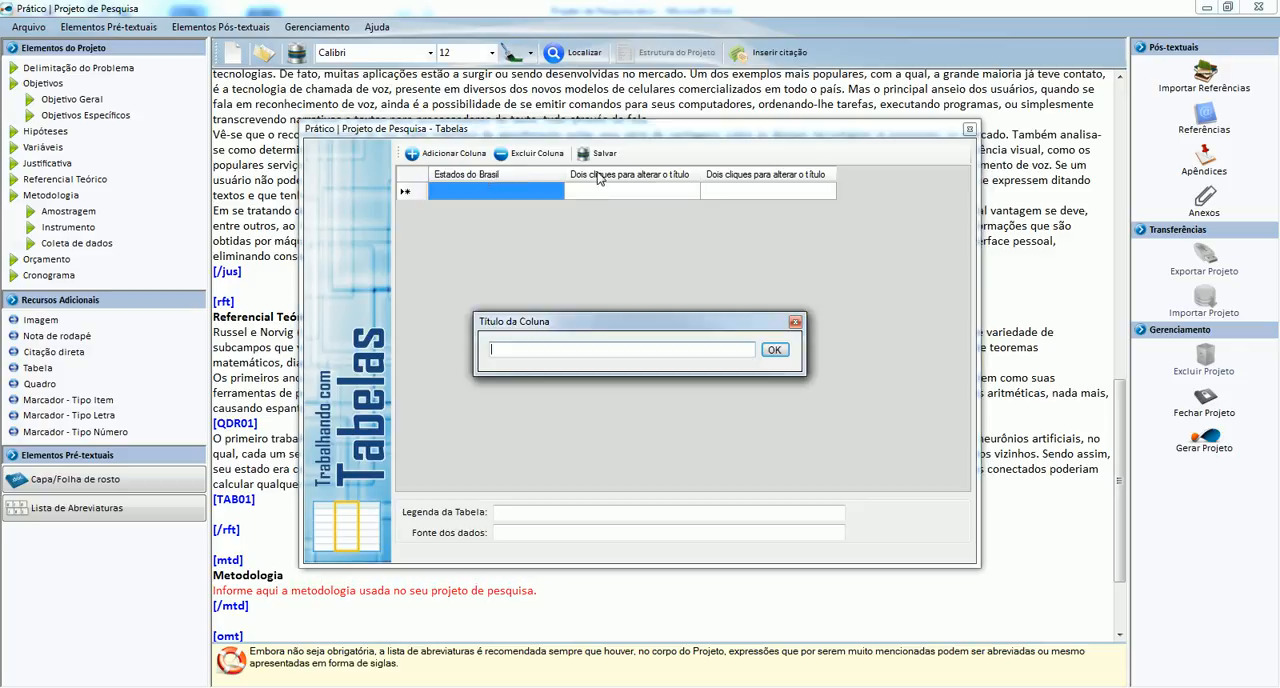
text(Número de Pessoas)
key(Return)
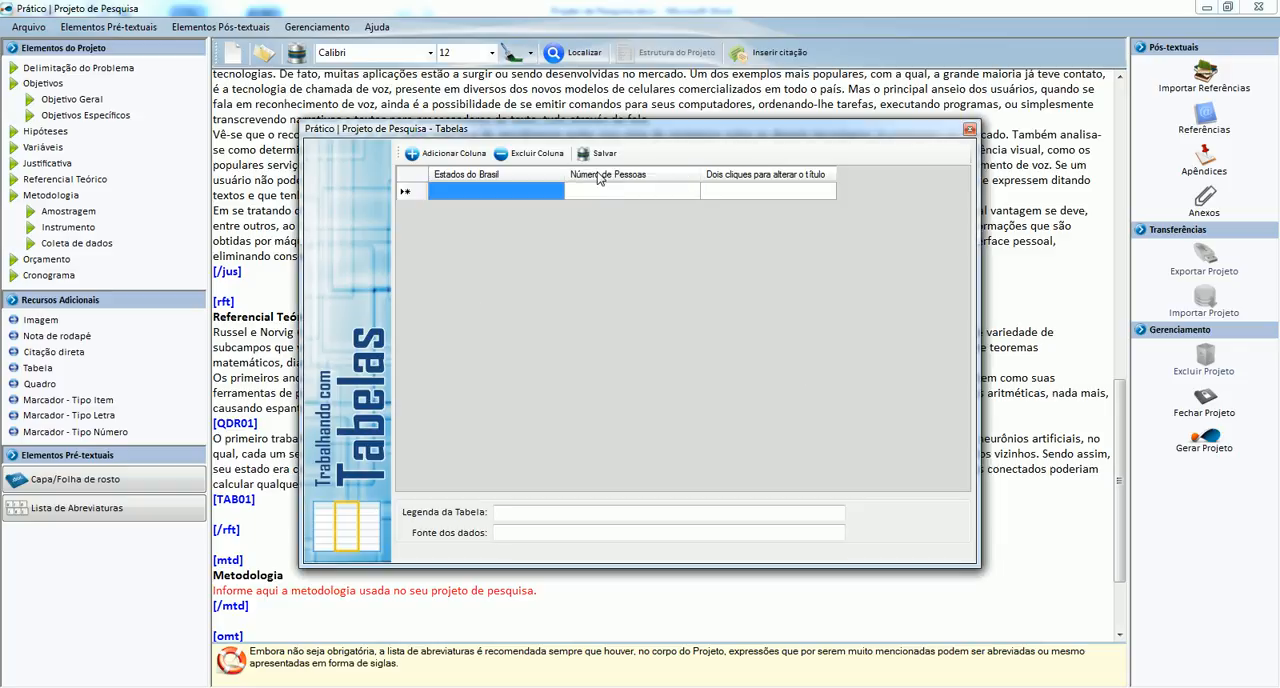
Title the table's third column "Percentual de Acertos".
double_click(803, 176)
text(Per)
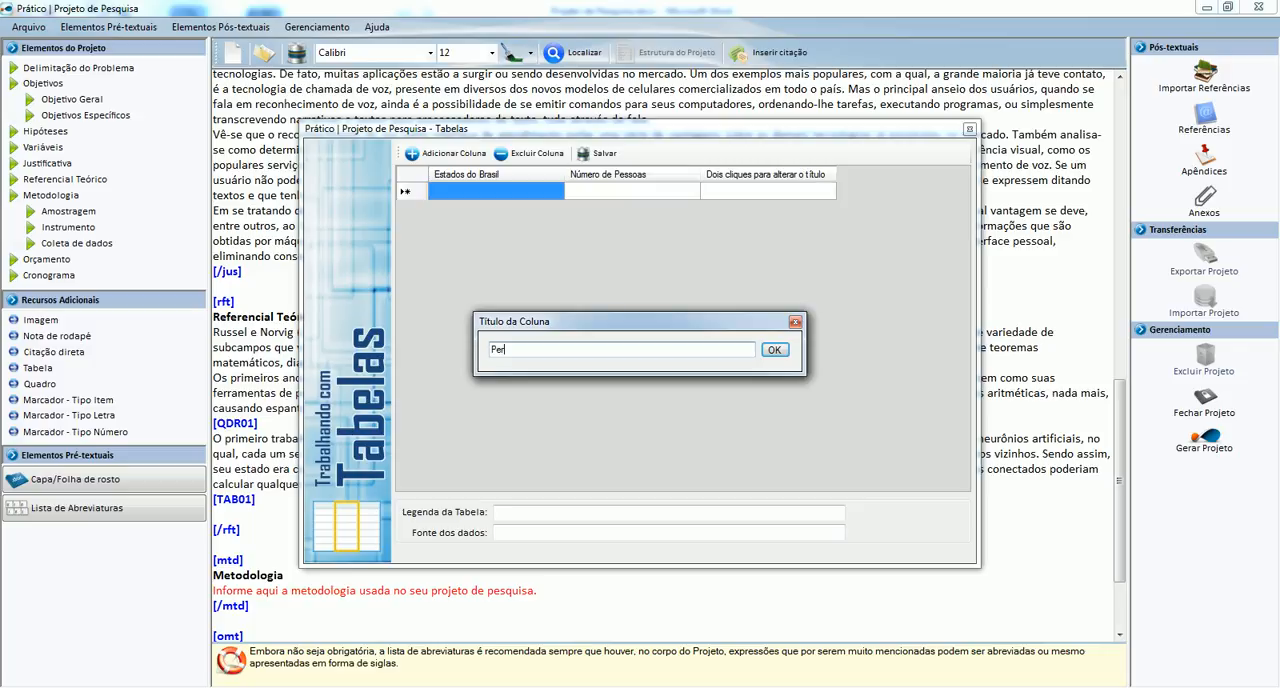
text(centual de Acertos)
key(Return)
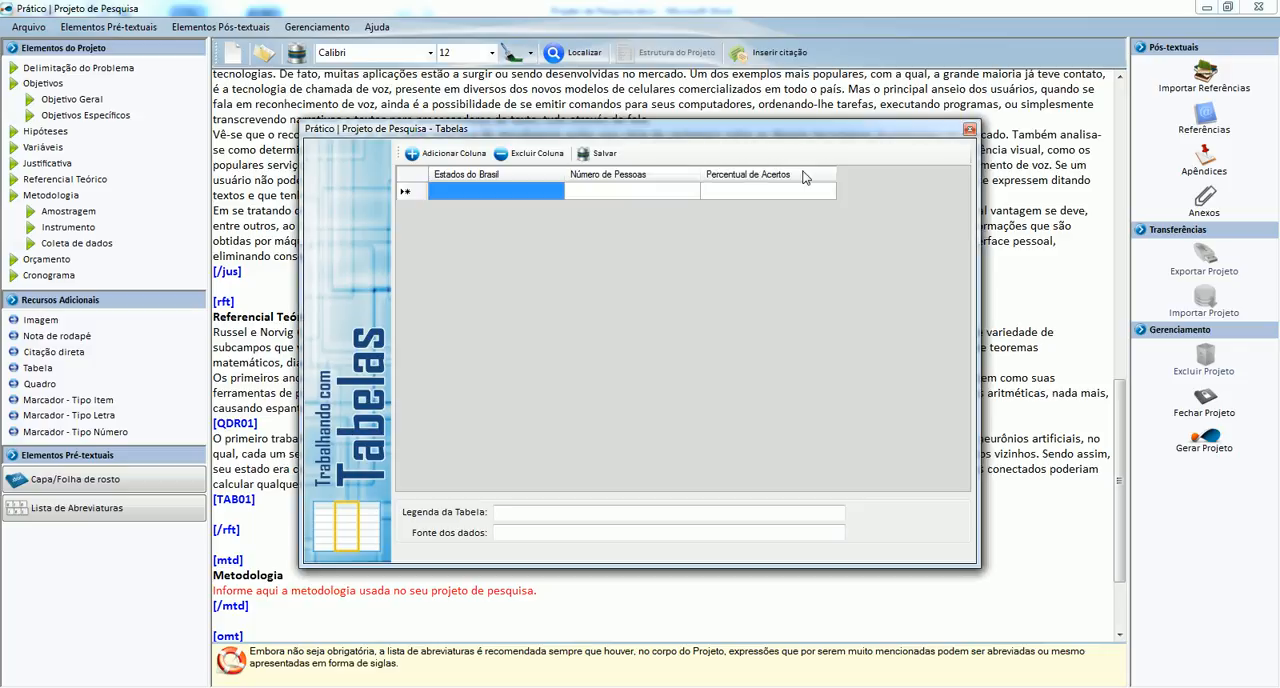
Fill the table's first row with Bahia, 230 and 89%.
click(549, 189)
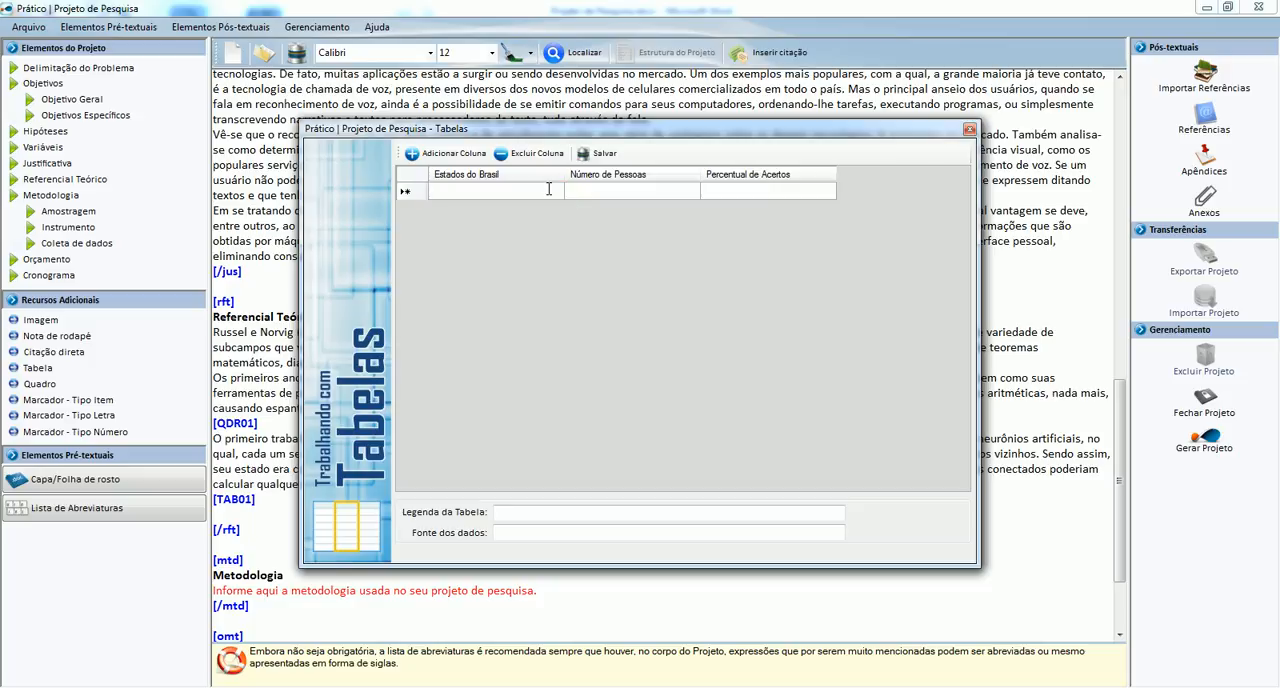
text(Bahia)
key(Tab)
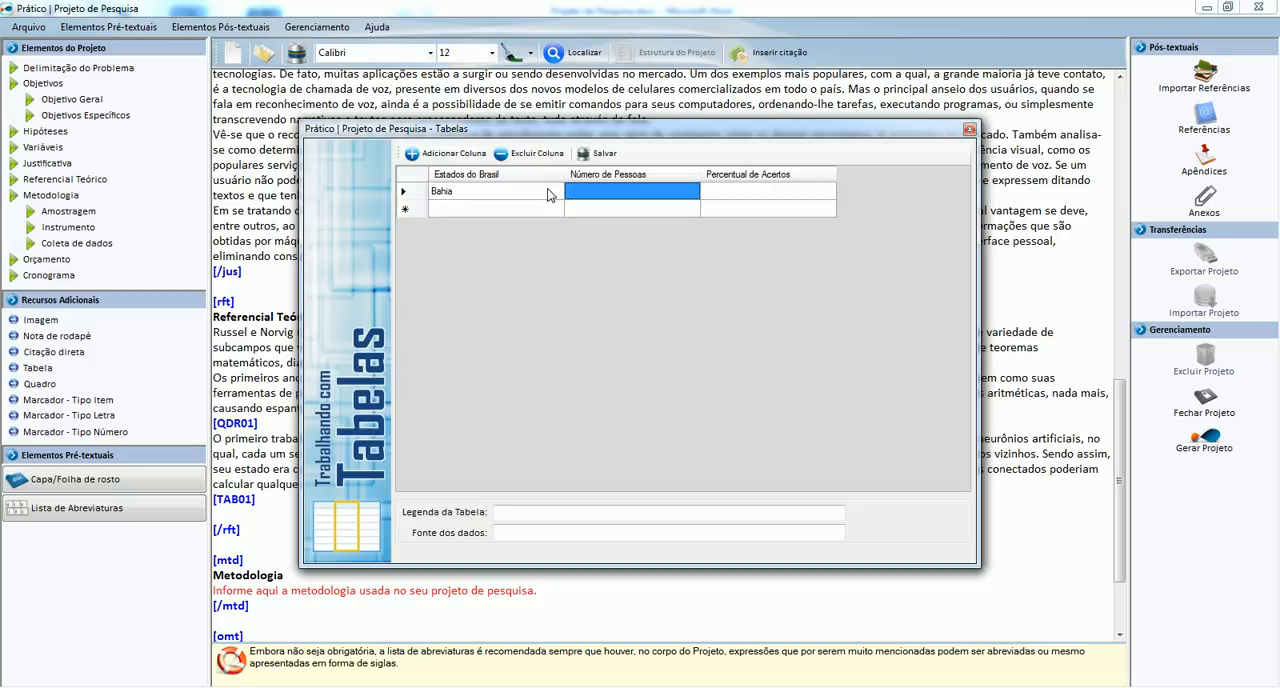
text(230)
key(Tab)
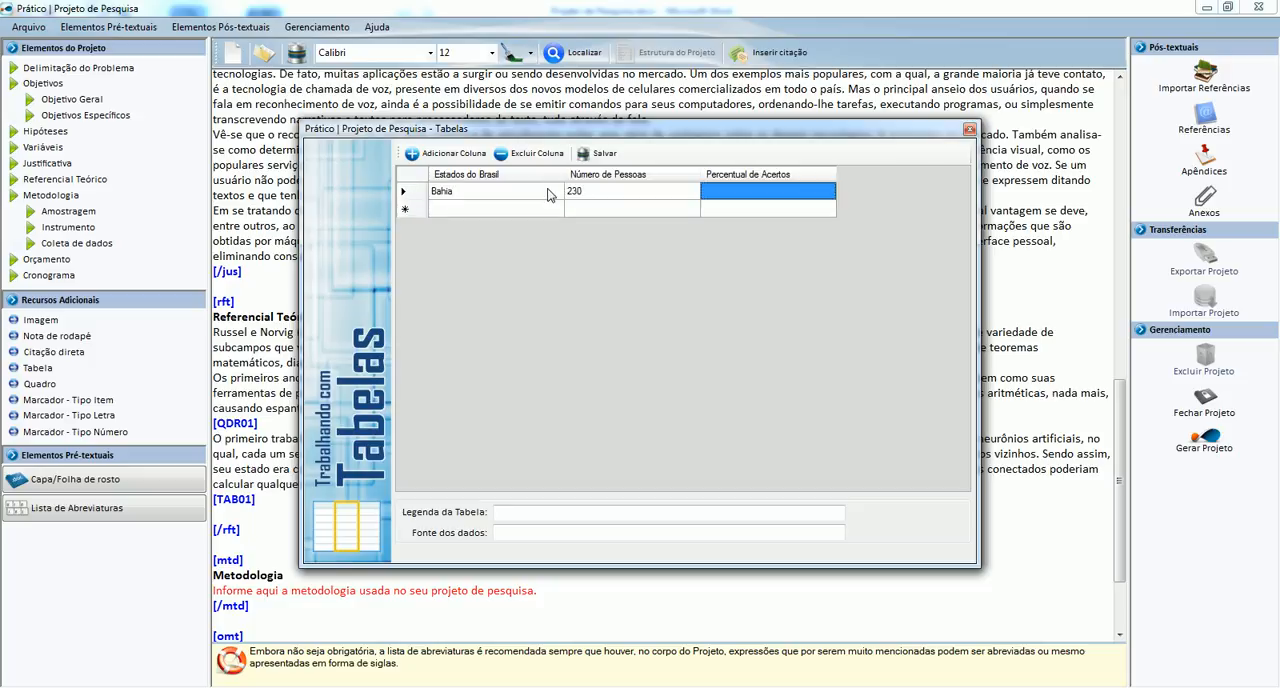
text(89%)
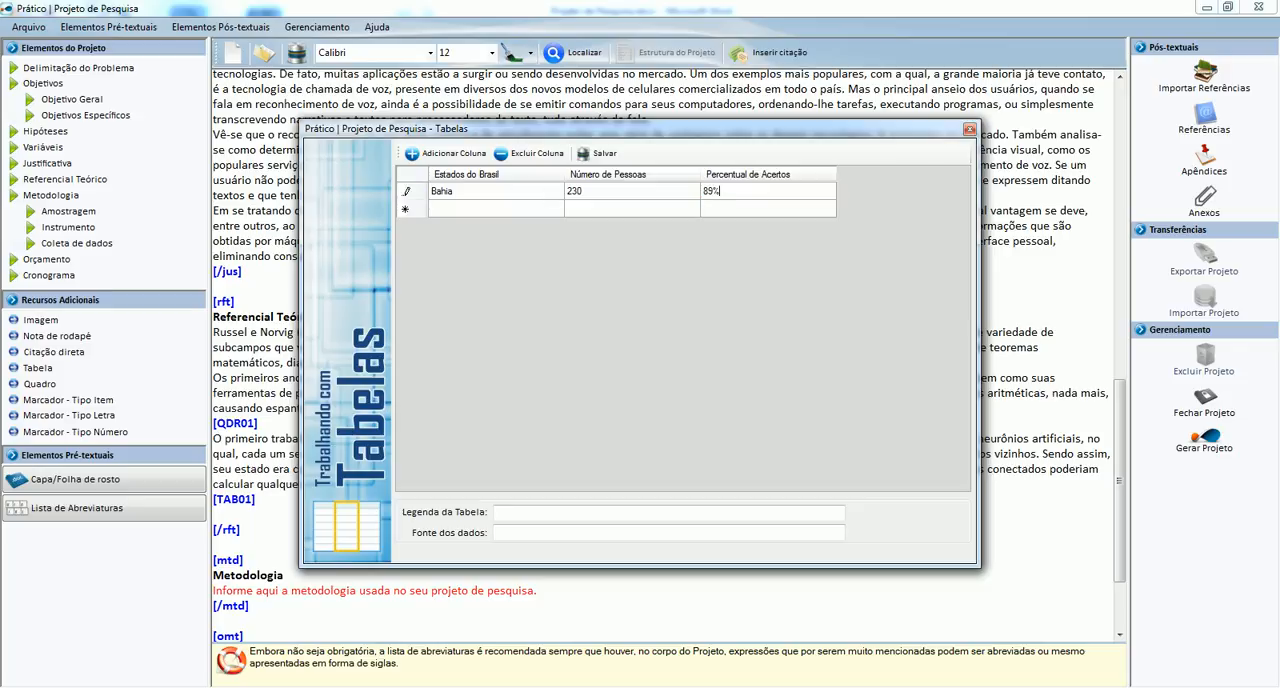
key(Tab)
Fill the table's second row with Minas Gerais, 267 and 87%.
text(M)
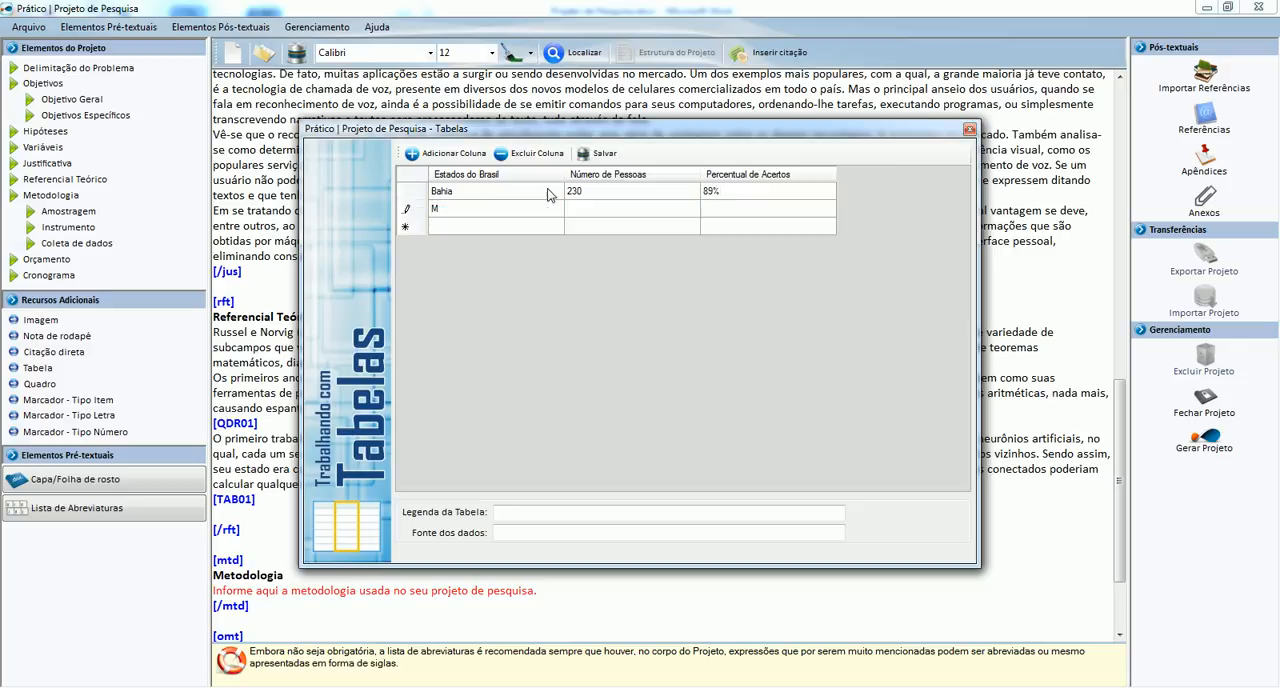
text(inas Gerais)
key(Tab)
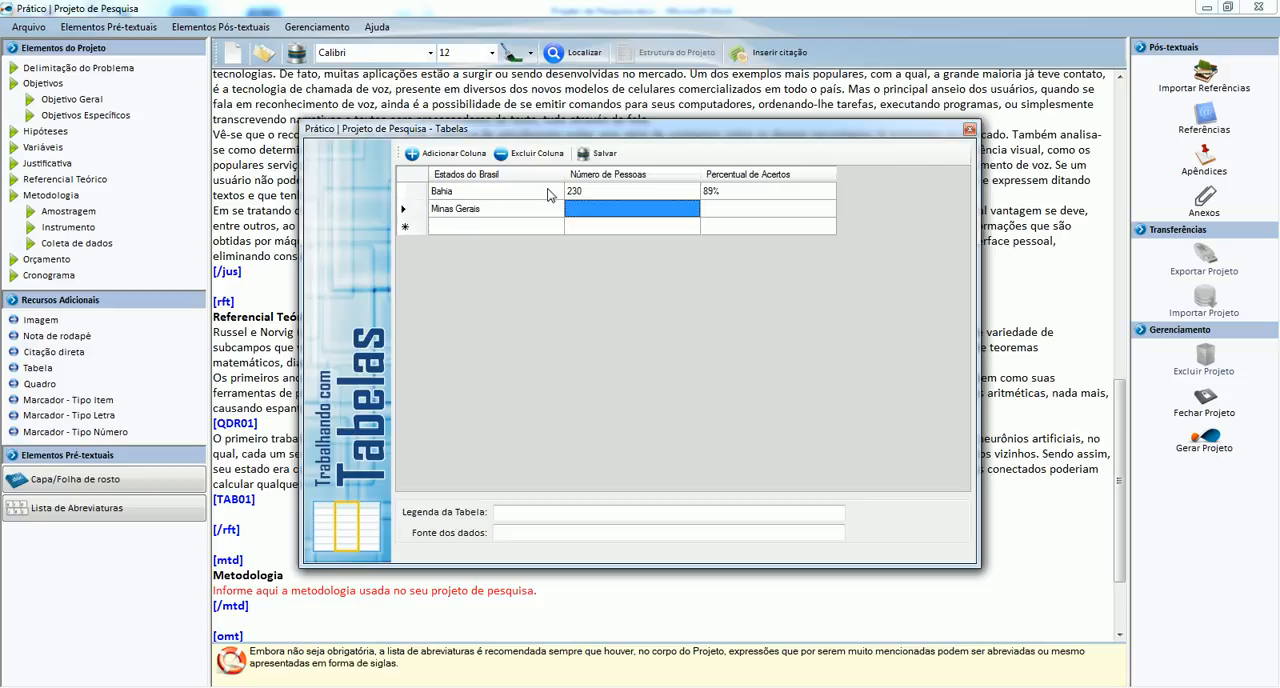
text(267)
key(Tab)
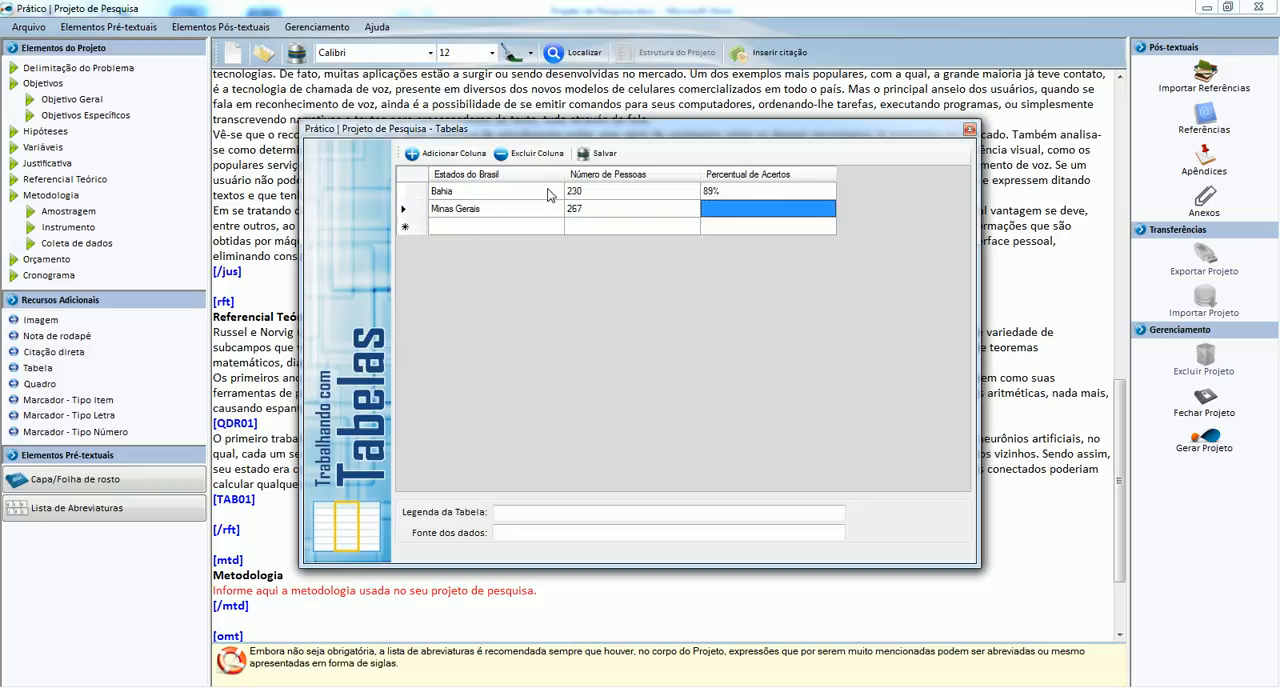
text(87%)
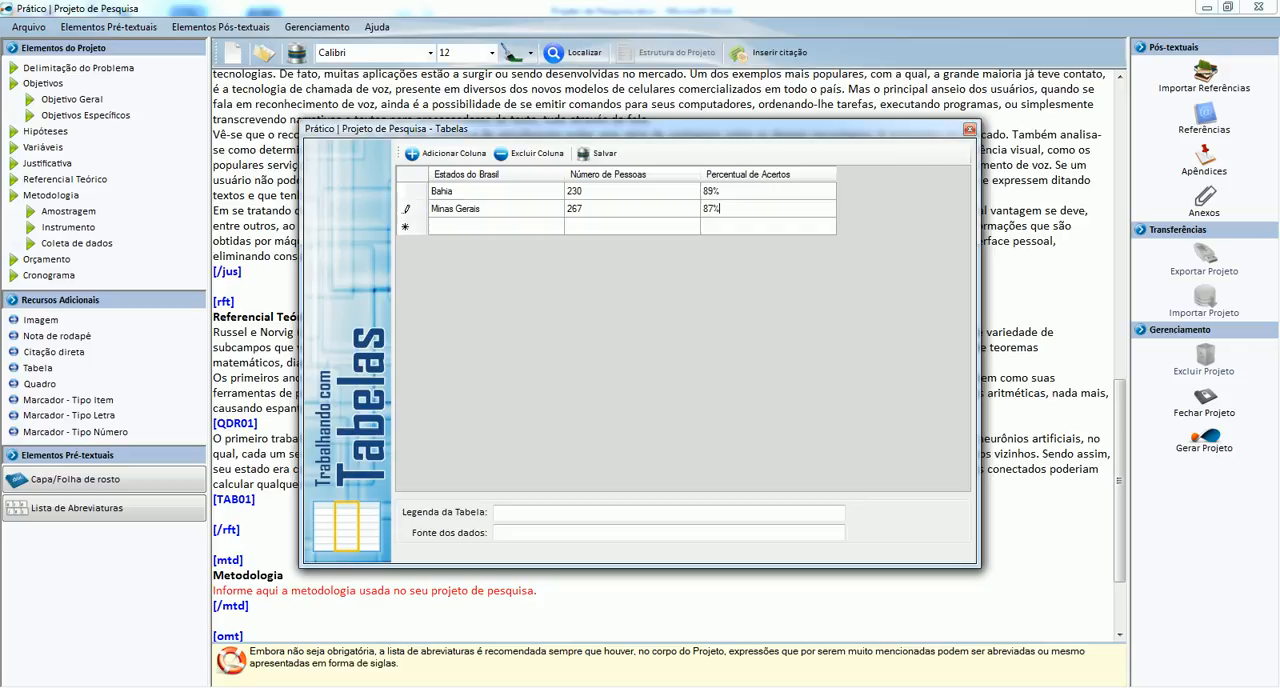
key(Tab)
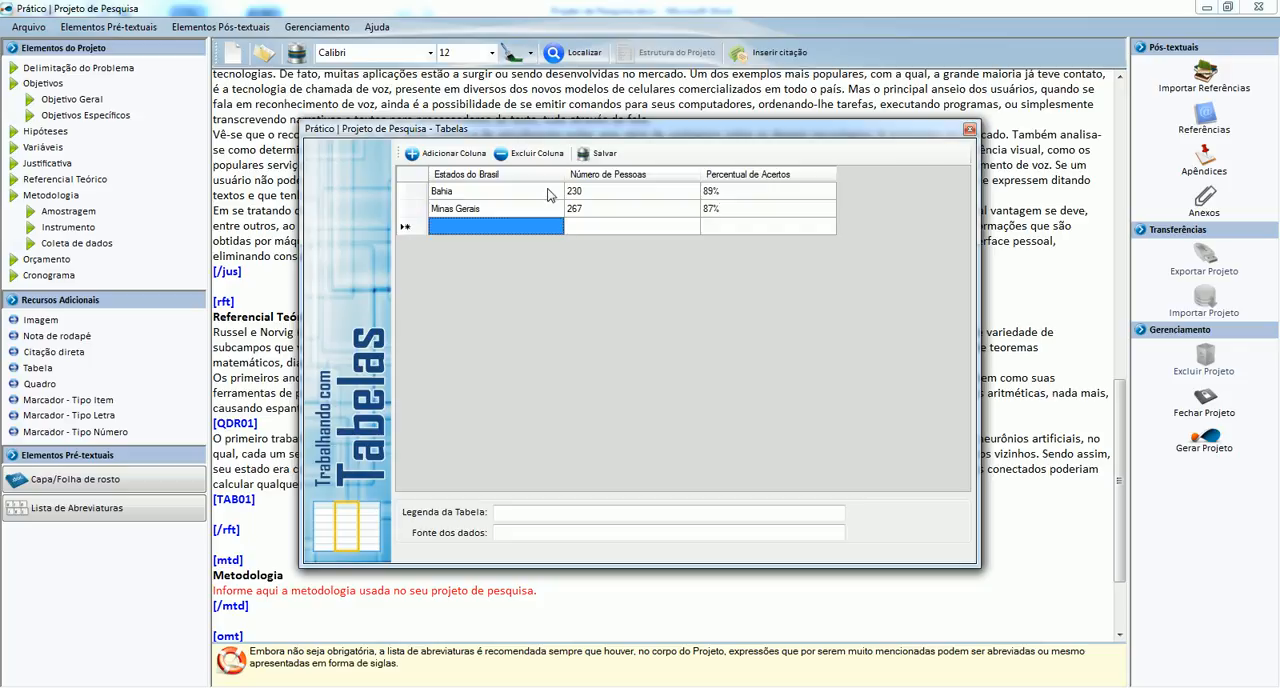
Fill the table's third row with Espírito Santo, 197 and 91%.
text(Espírito Santo)
key(Tab)
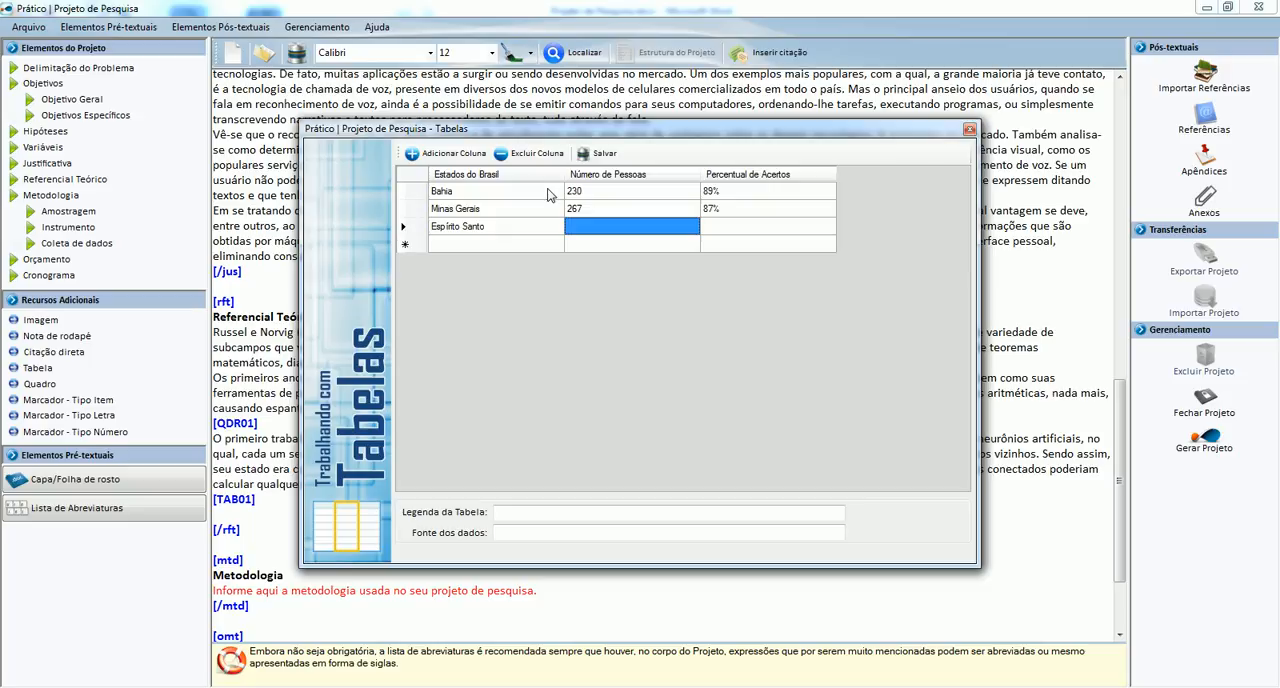
text(197)
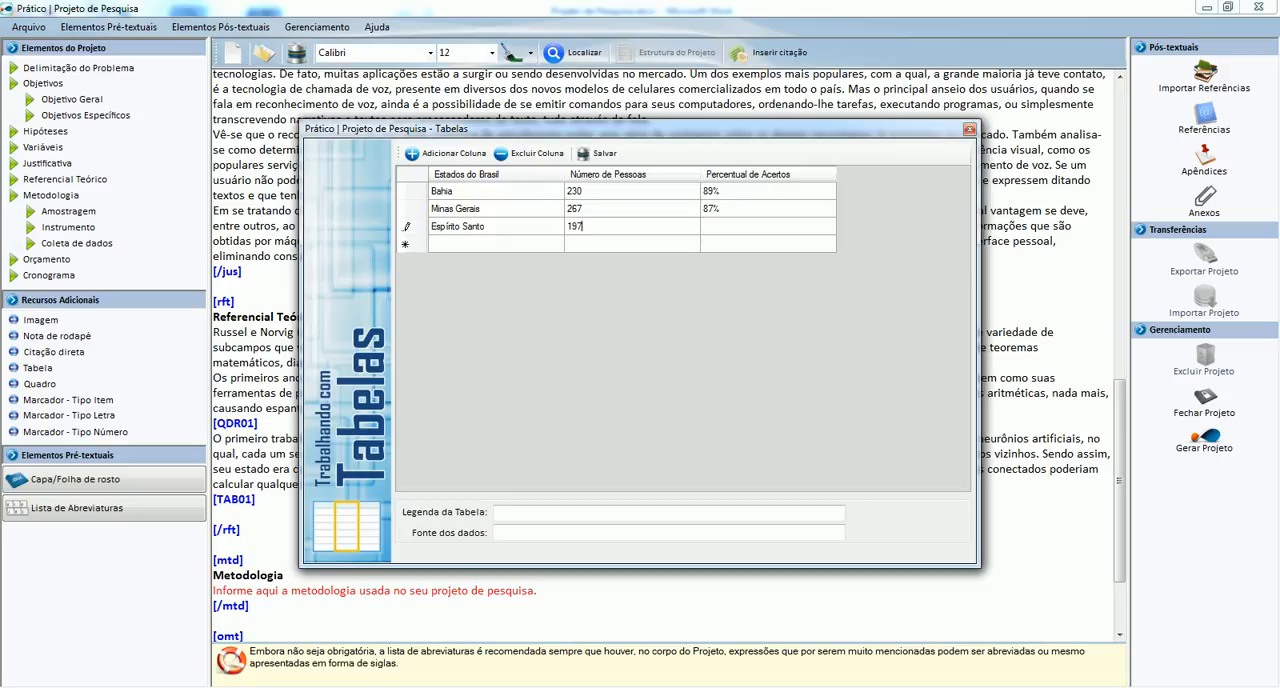
key(Tab)
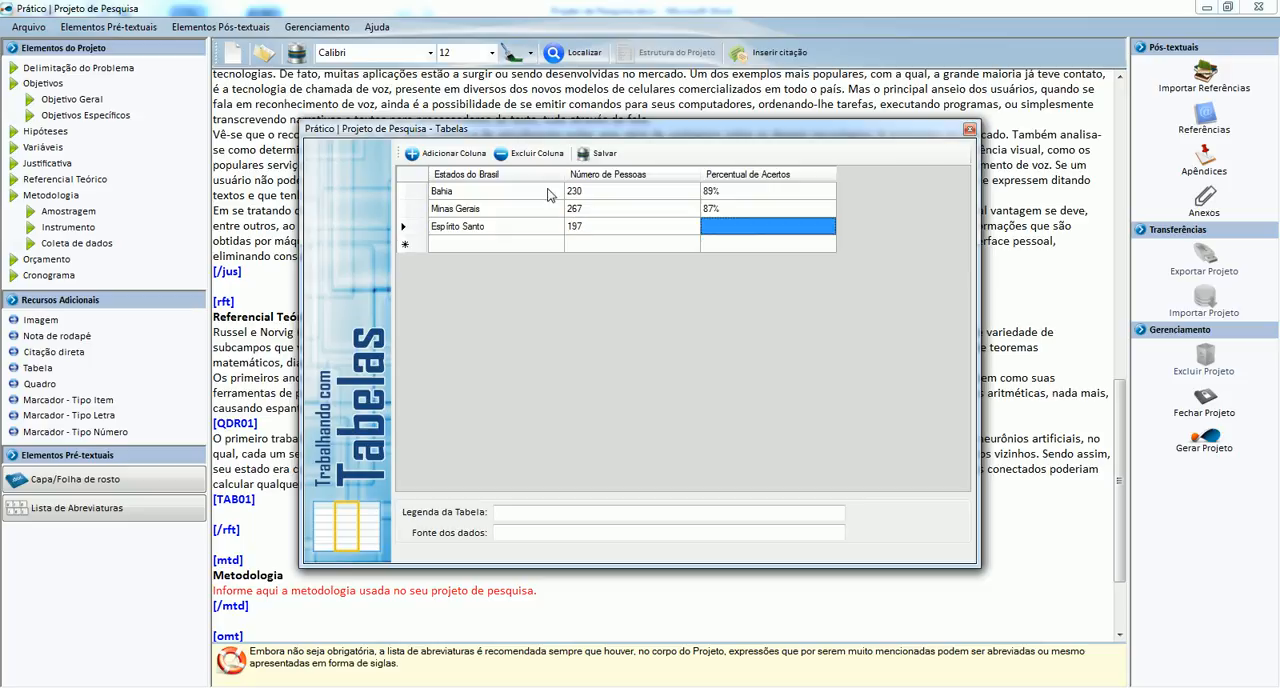
text(91)
key(Tab)
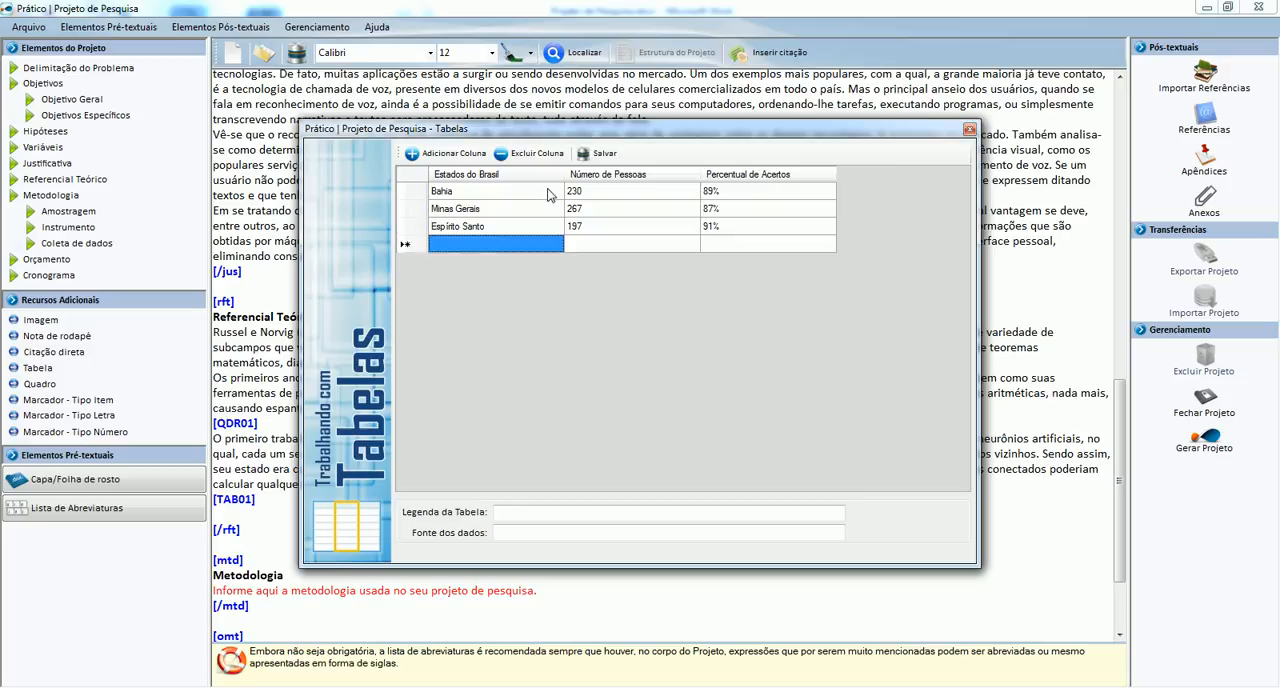
Fill the table's fourth row with Rondônia, 203 and 92%.
text(Rondônia)
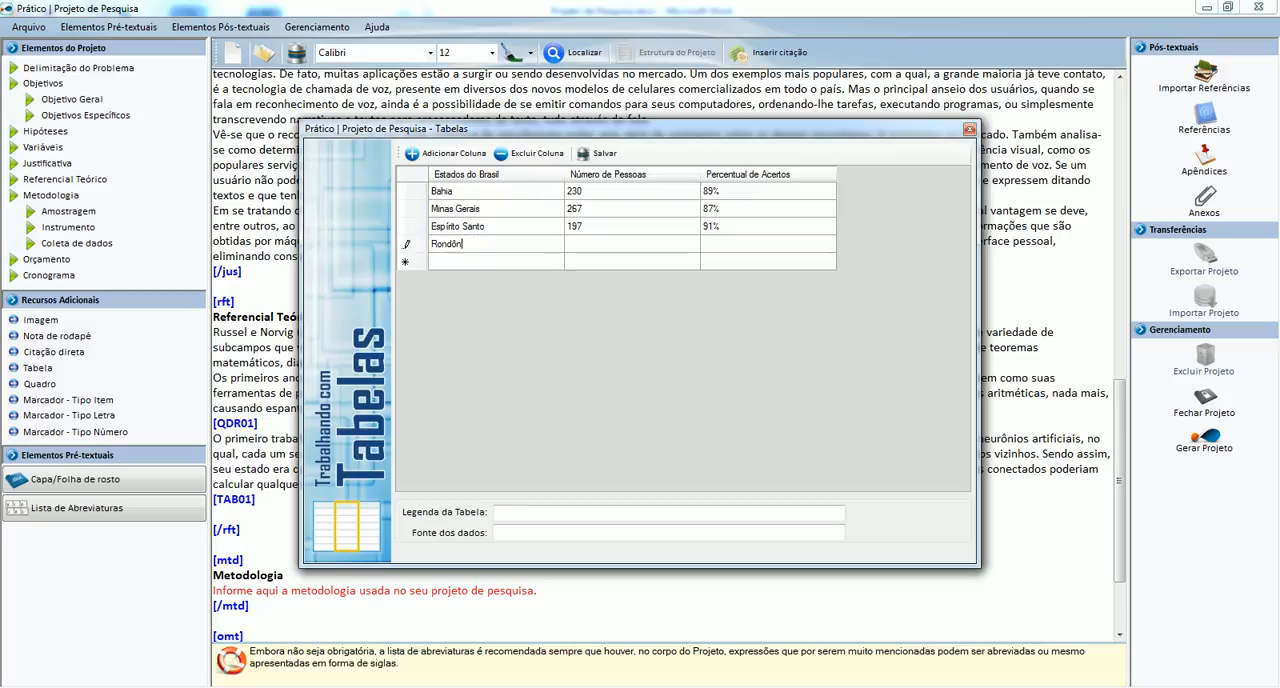
key(Tab)
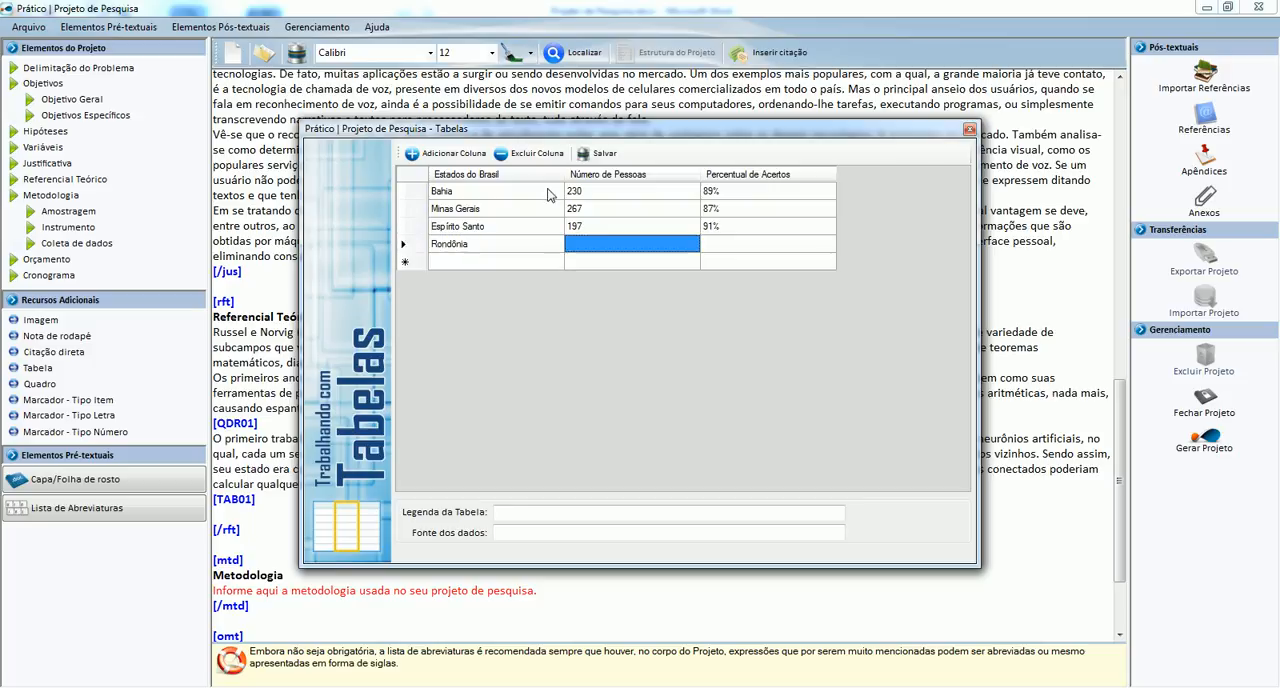
text(203)
key(Tab)
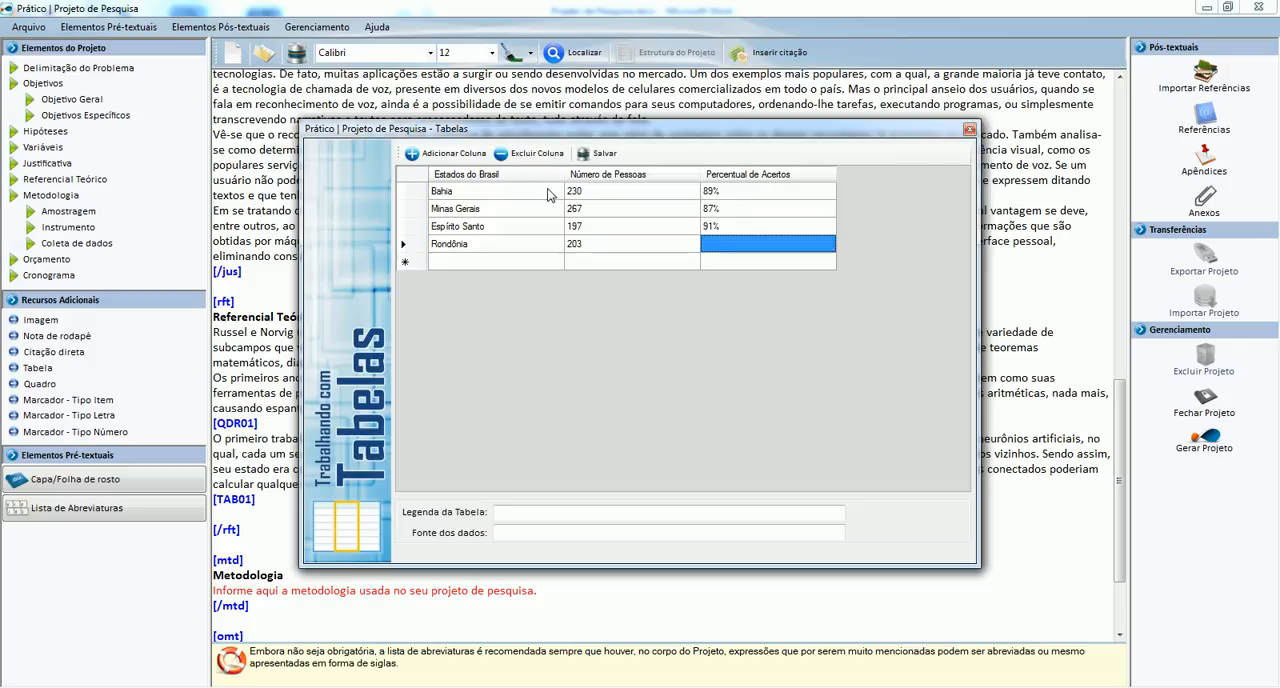
text(92)
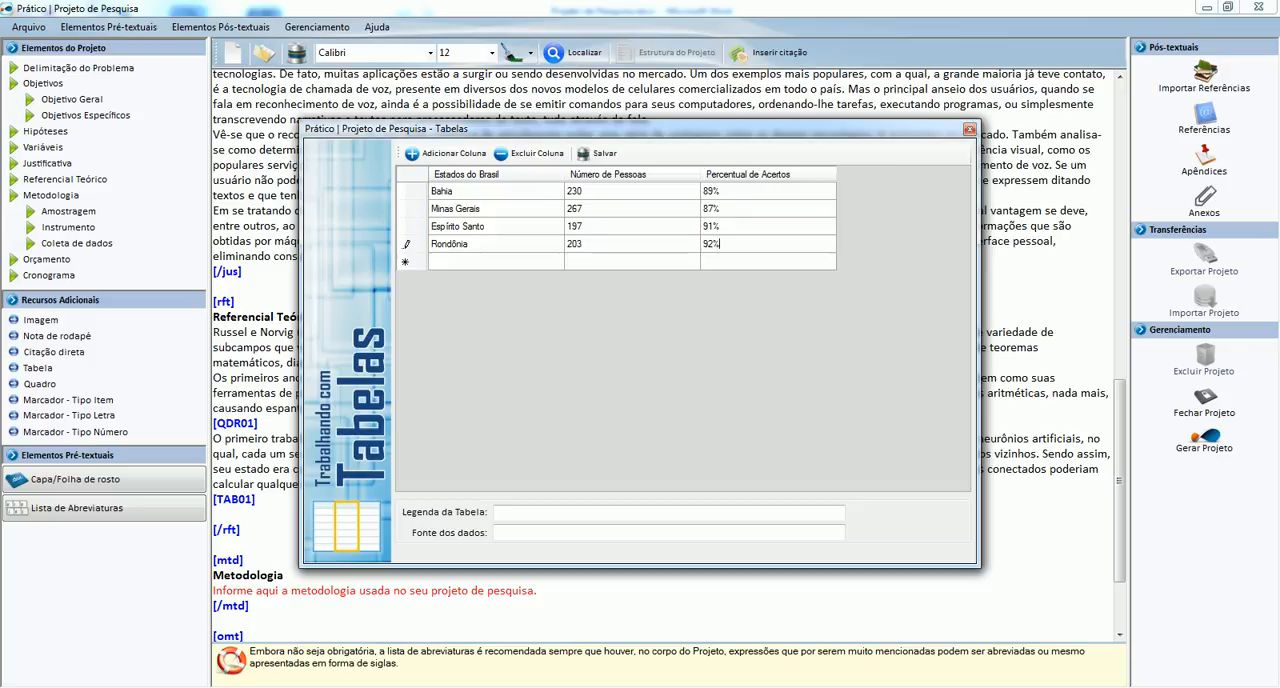
key(Tab)
Fill the table's fifth row with Mato Grosso, 200 and 90%.
text(Mato Grosso)
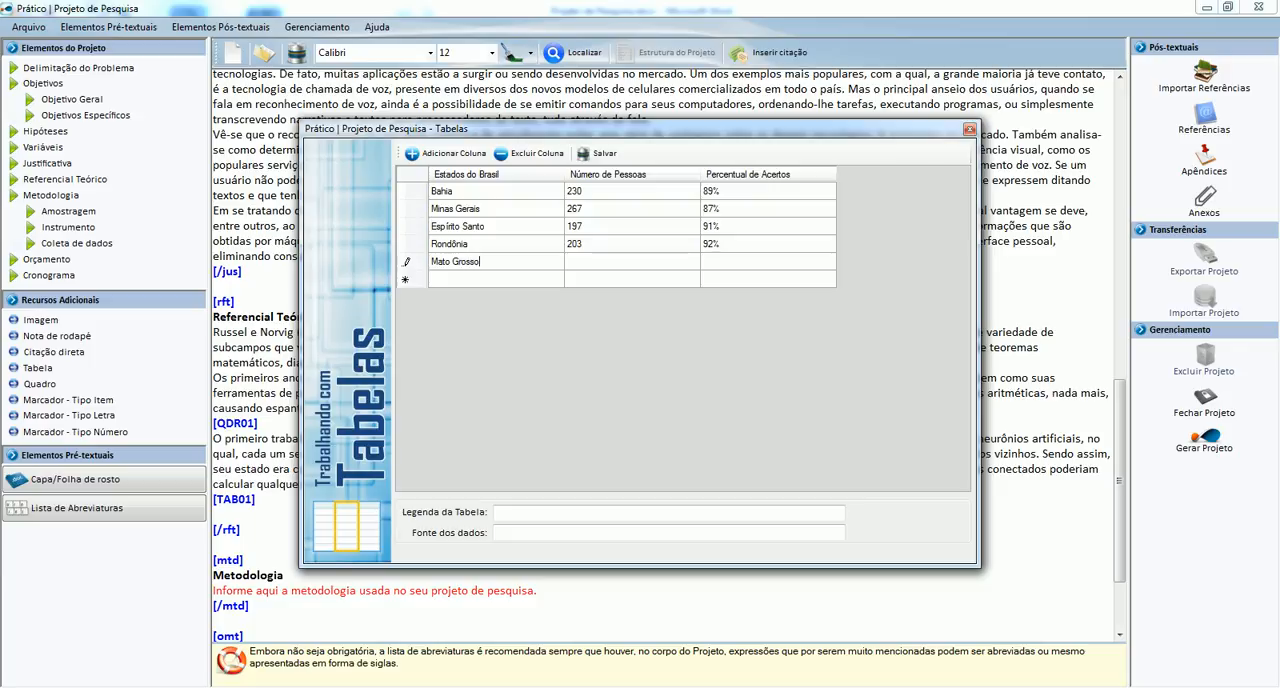
key(Tab)
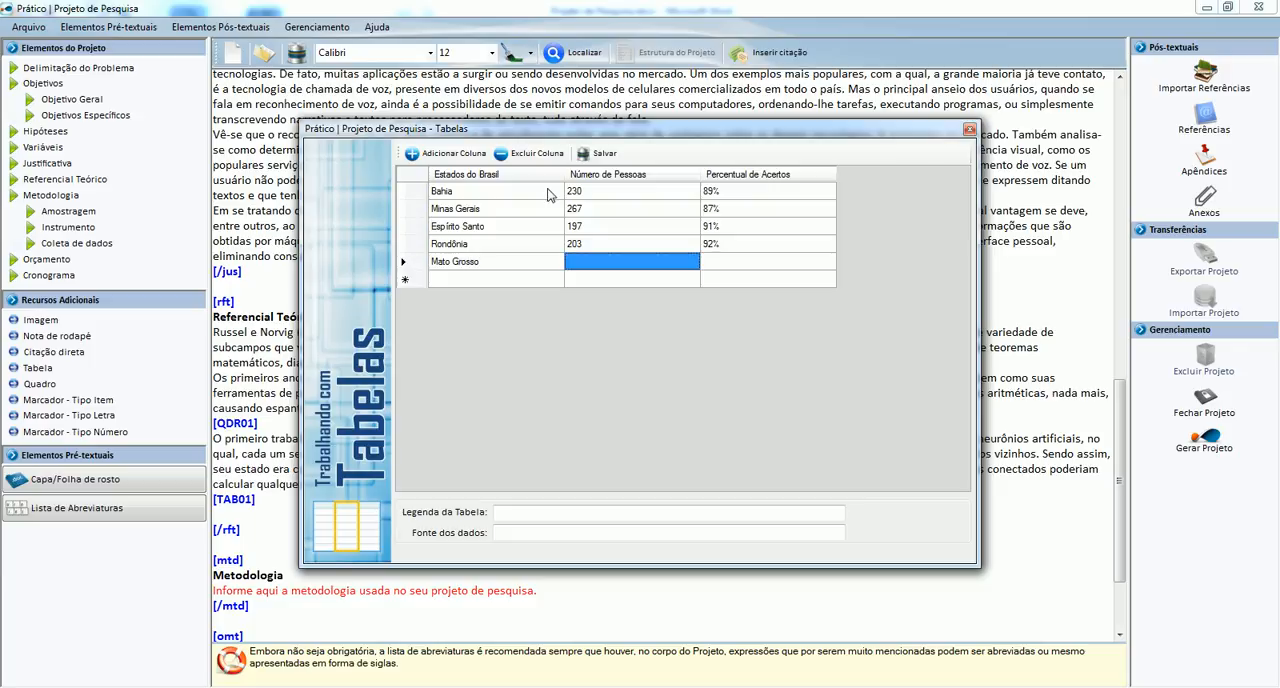
text(200)
key(Tab)
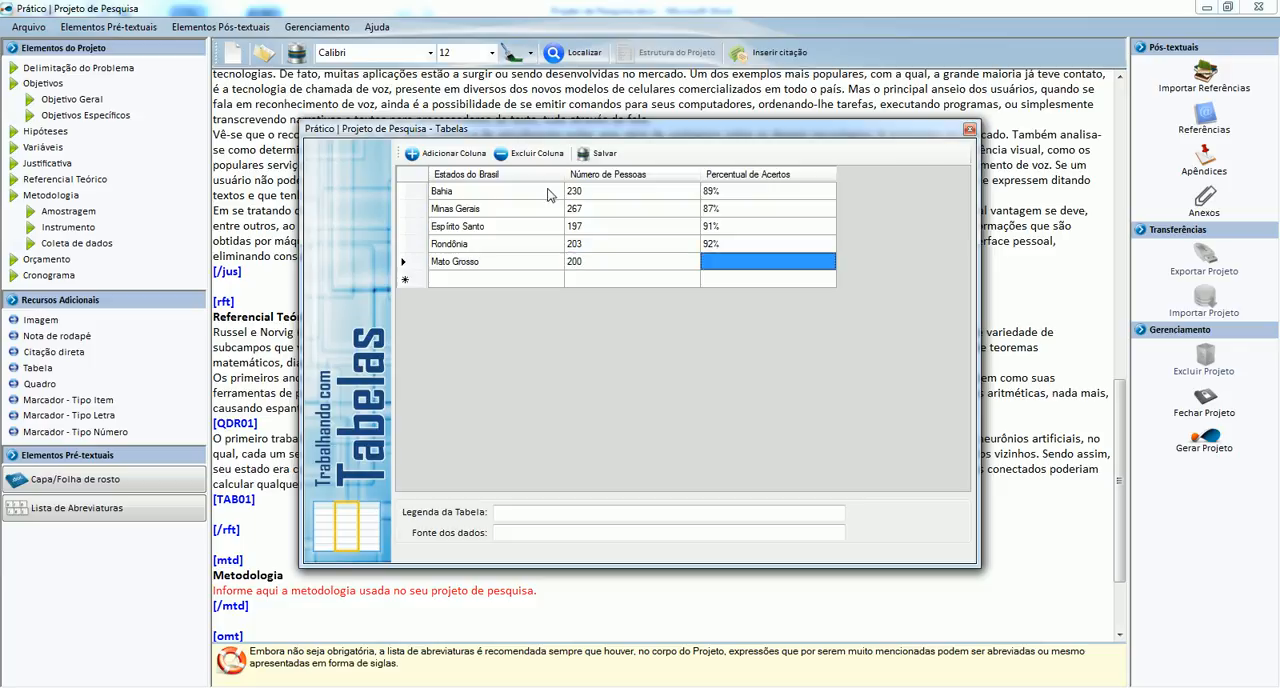
text(90)
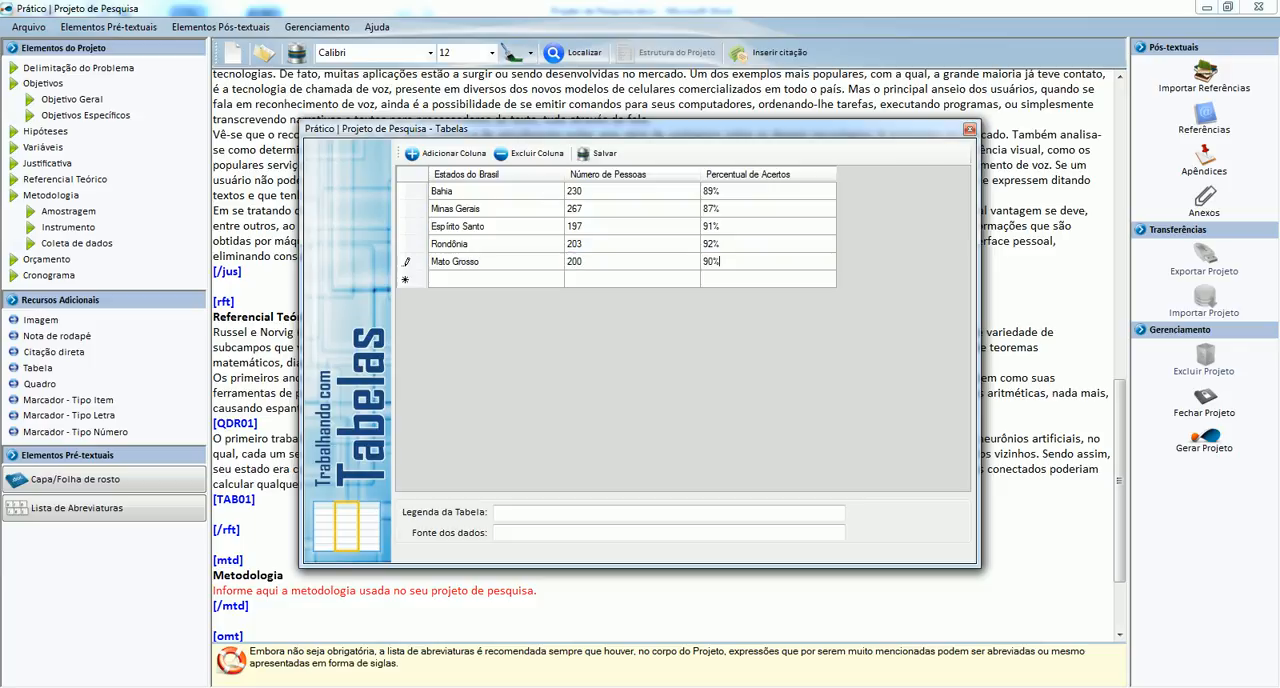
key(Tab)
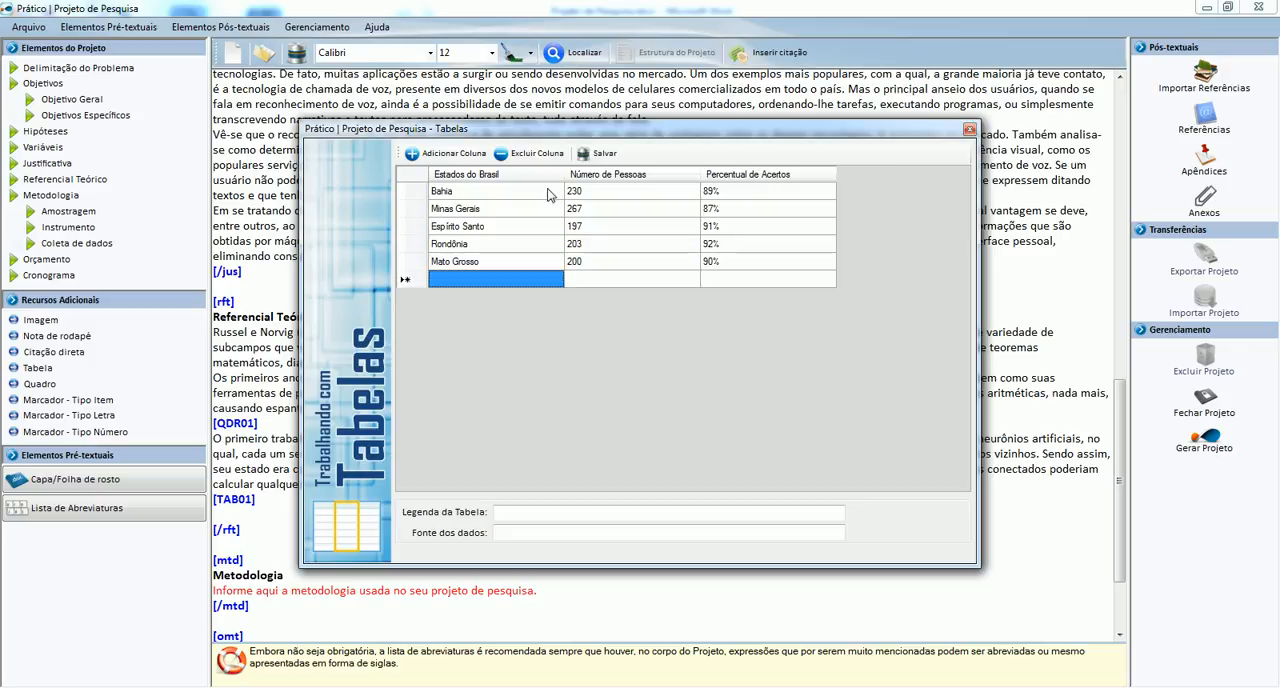
Set the table's caption to "Índice de acertos no reconhecimento de voz - Unidades da Federação".
click(502, 518)
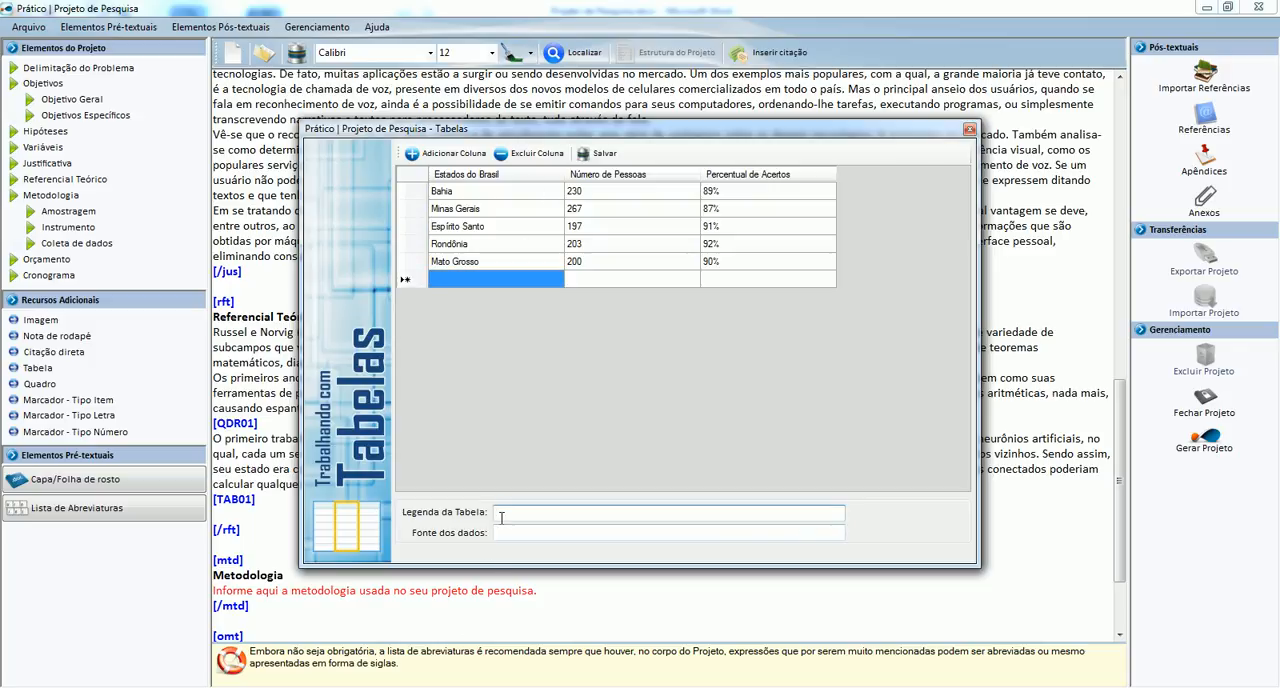
text(Índice de acertos no recone)
key(BackSpace)
text(hecimento)
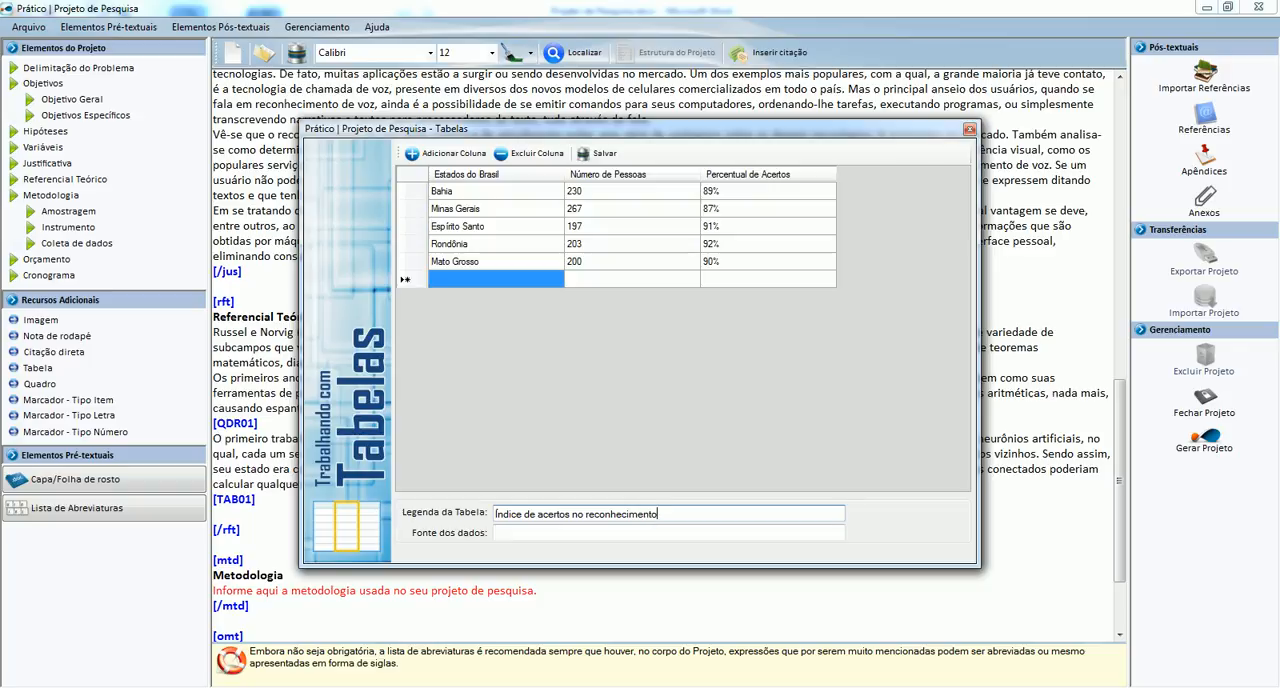
text( de voz - Unidades da Federação)
key(Tab)
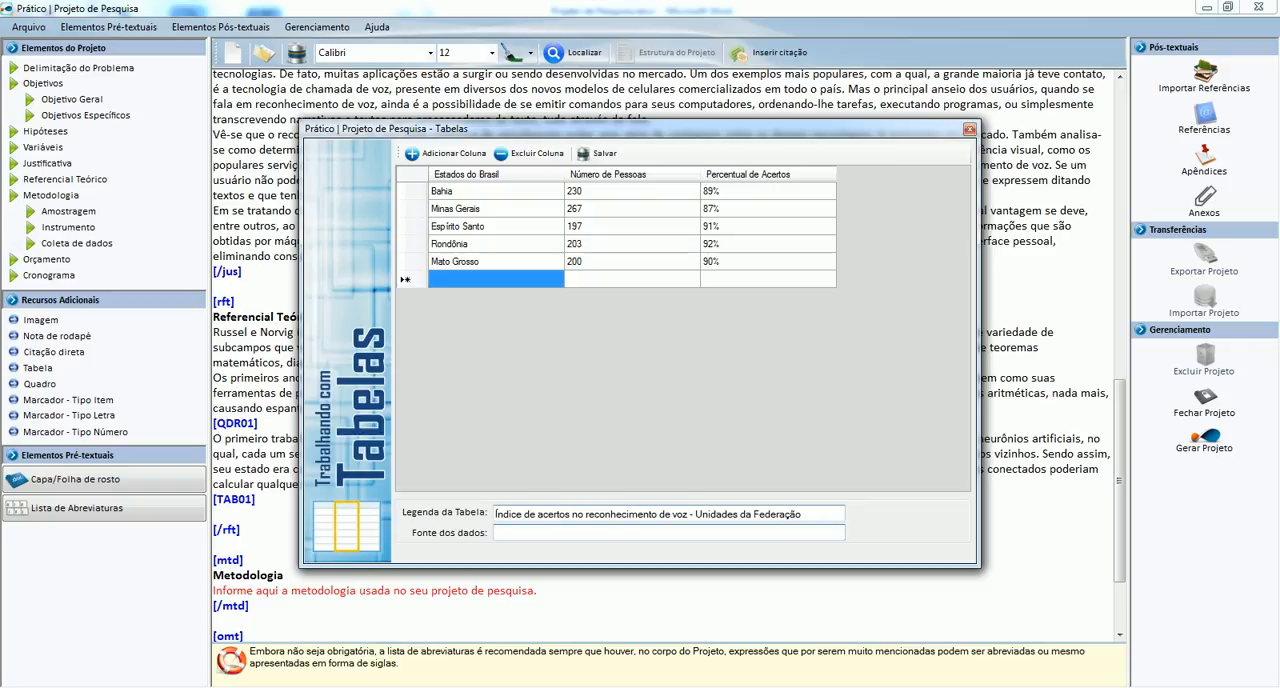
Set the table's data source to "Revista XXXXX, 2009" and save the table.
text(Revista XXXXX, 2009)
click(599, 156)
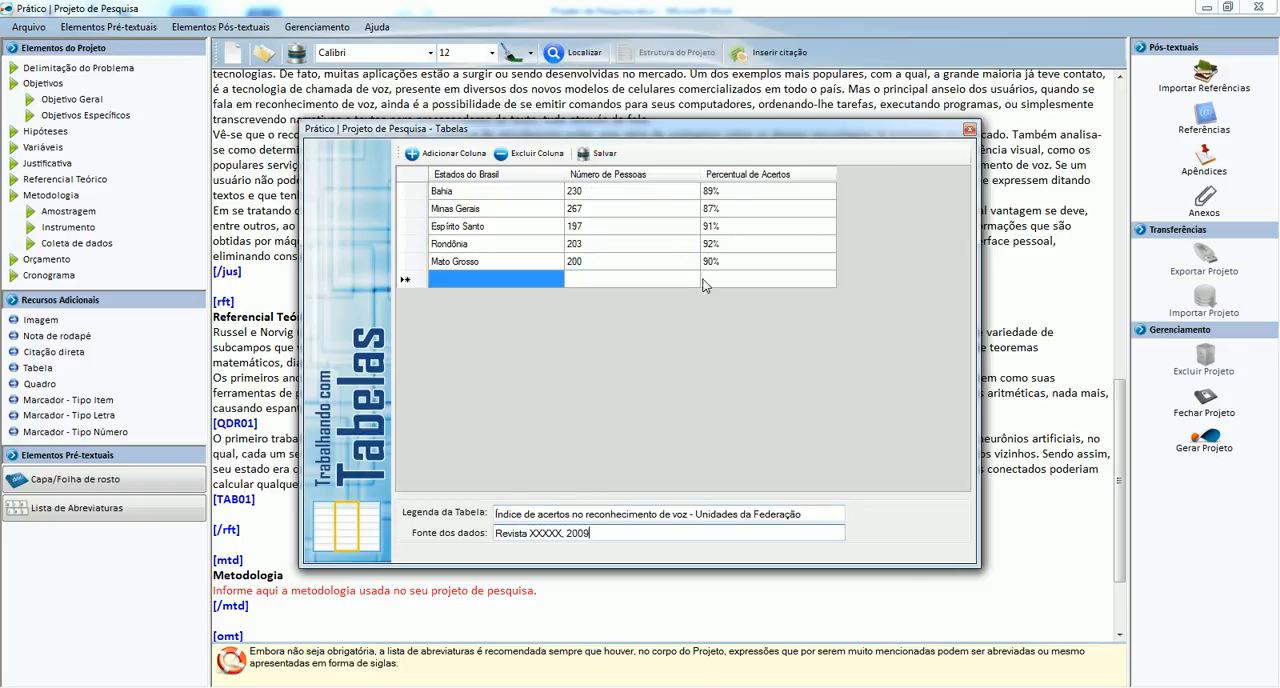
Close the table editor and copy the Word paragraph on voice processing that follows the table into Referencial Teórico below [TAB01].
click(969, 129)
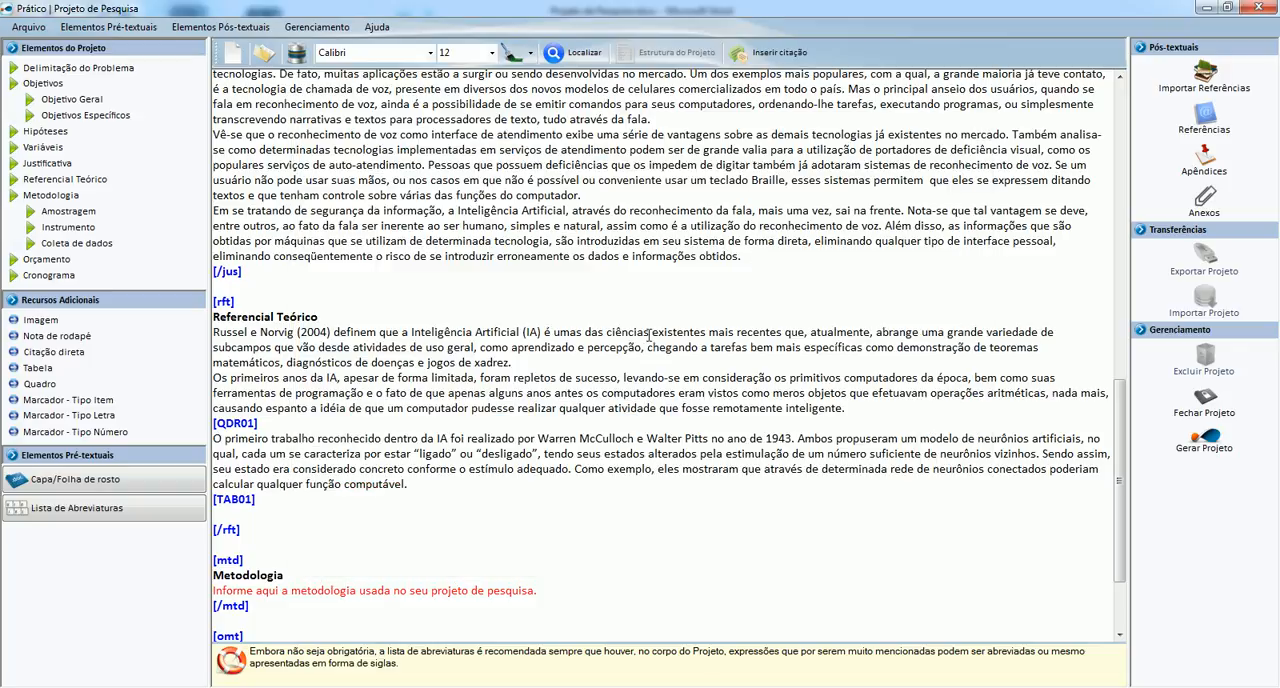
key(alt+Tab)
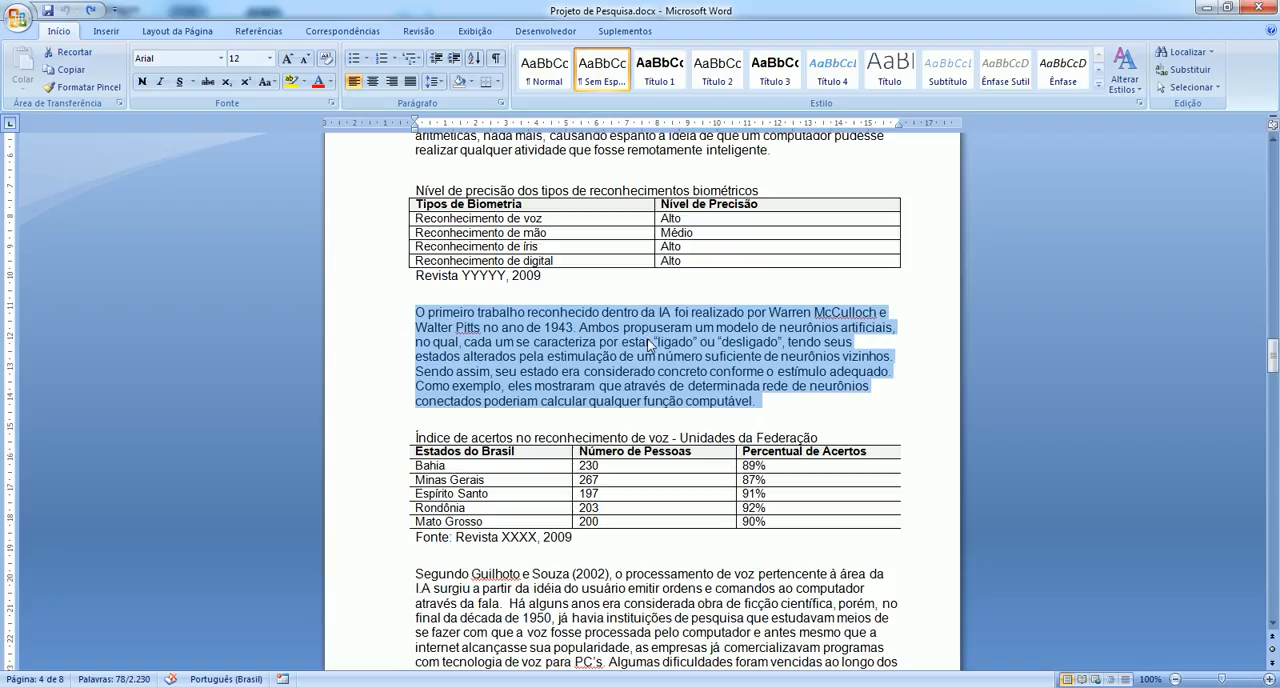
scroll(637, 350, down, 6)
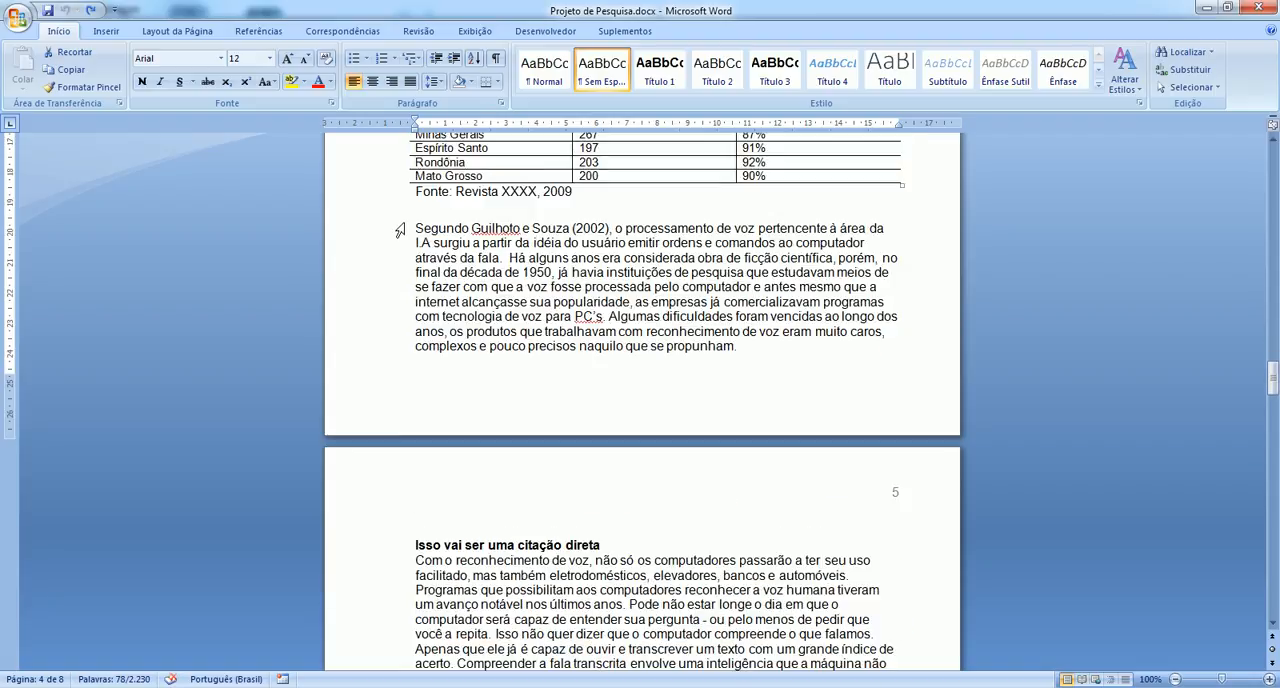
drag(414, 228, 706, 354)
key(ctrl+c)
key(alt+Tab)
key(ctrl+v)
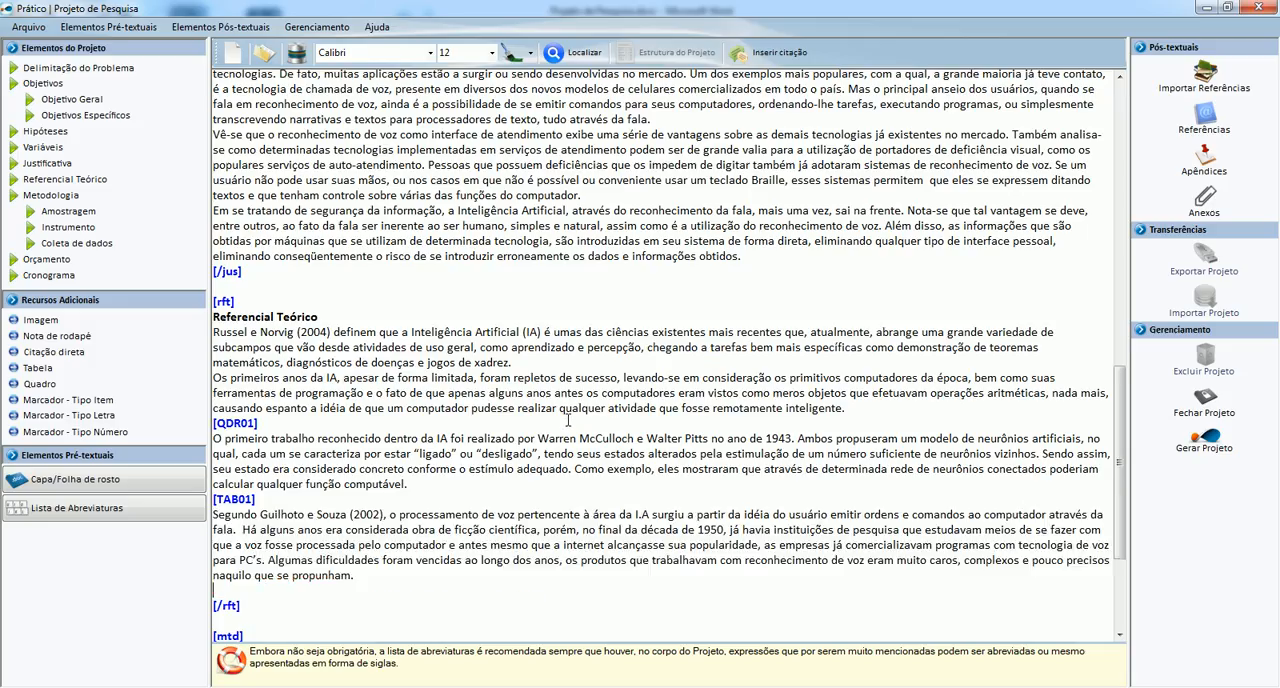
Check the upcoming direct quotation in Word, and insert a direct citation block at the end of Referencial Teórico in Prático.
key(alt+Tab)
scroll(555, 440, down, 5)
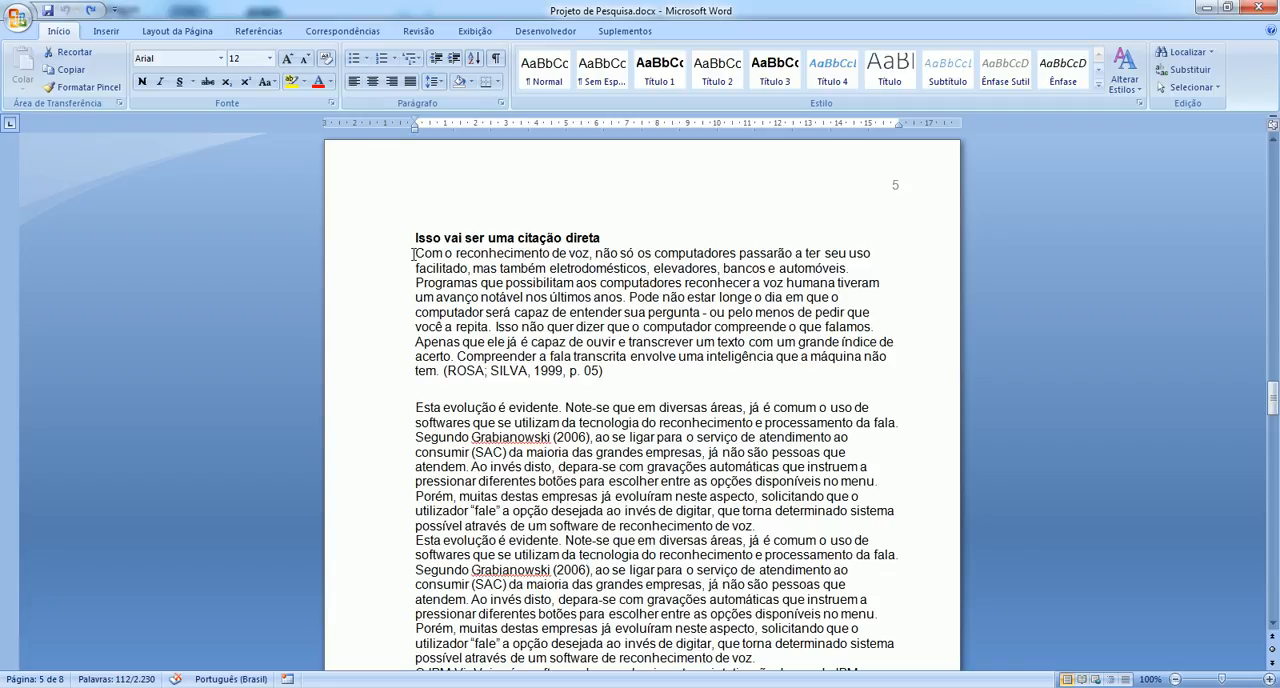
key(alt+Tab)
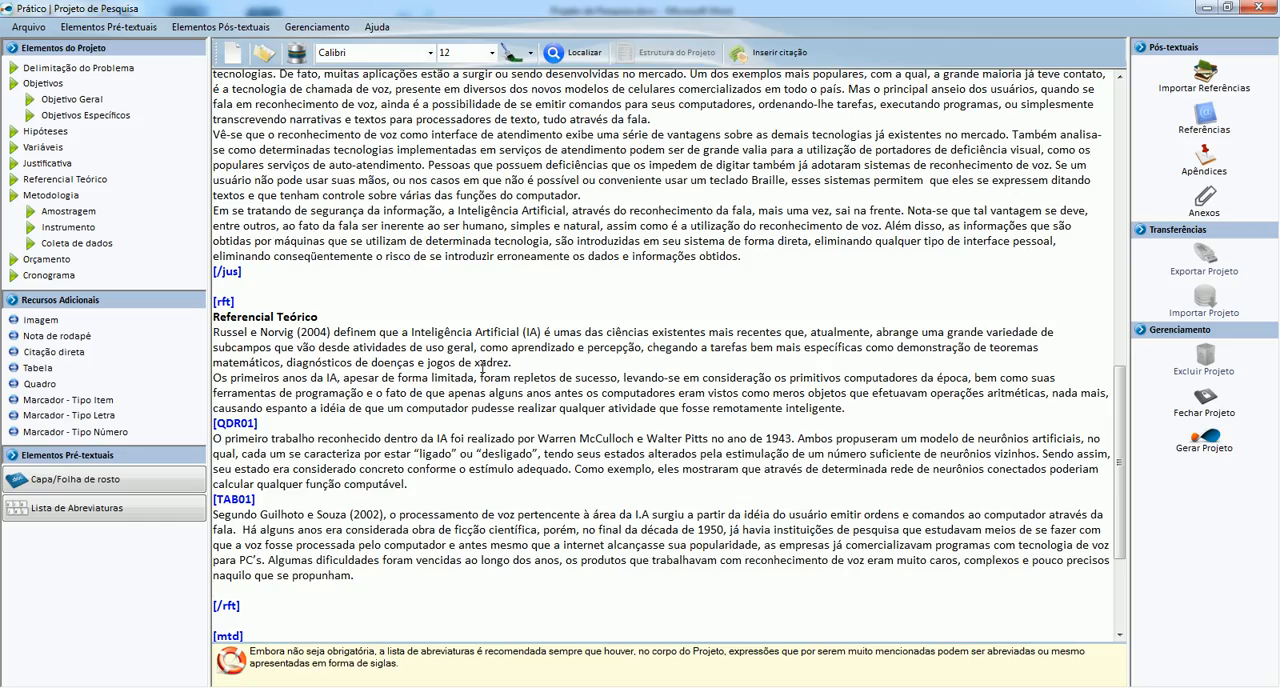
scroll(482, 367, down, 2)
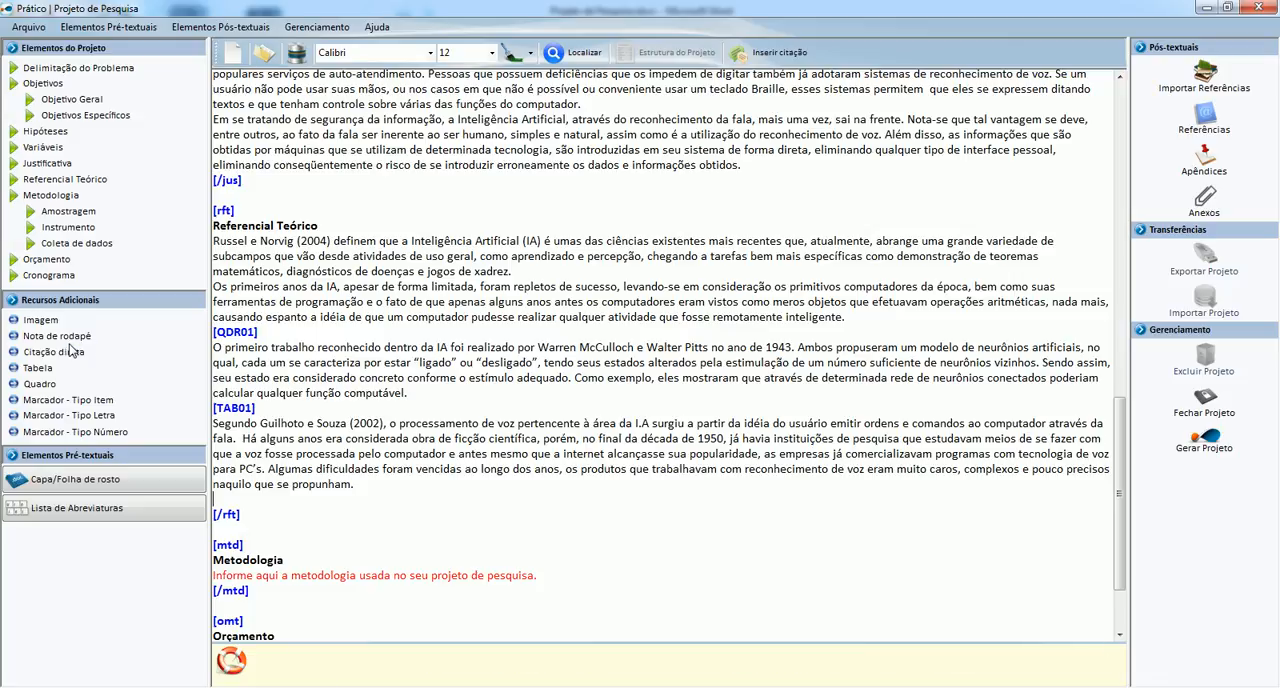
click(60, 353)
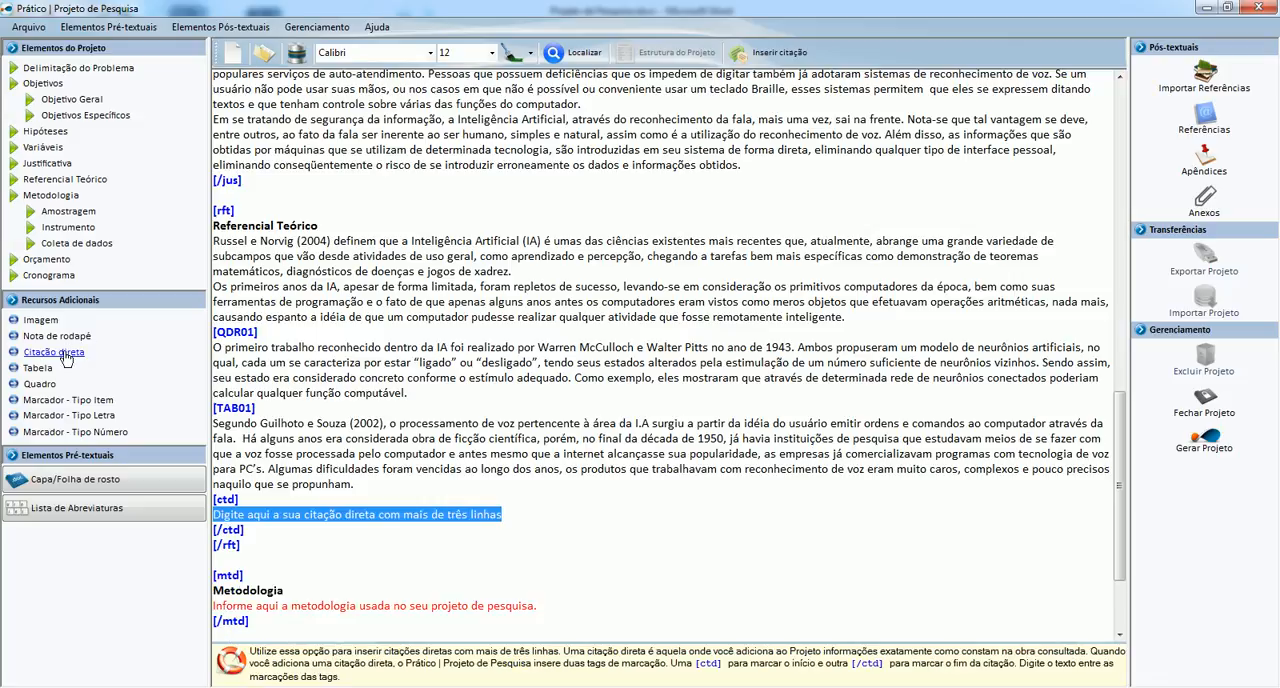
Replace the citation block's placeholder with Word's quotation beginning "Com o reconhecimento de voz", including its source reference.
key(alt+Tab)
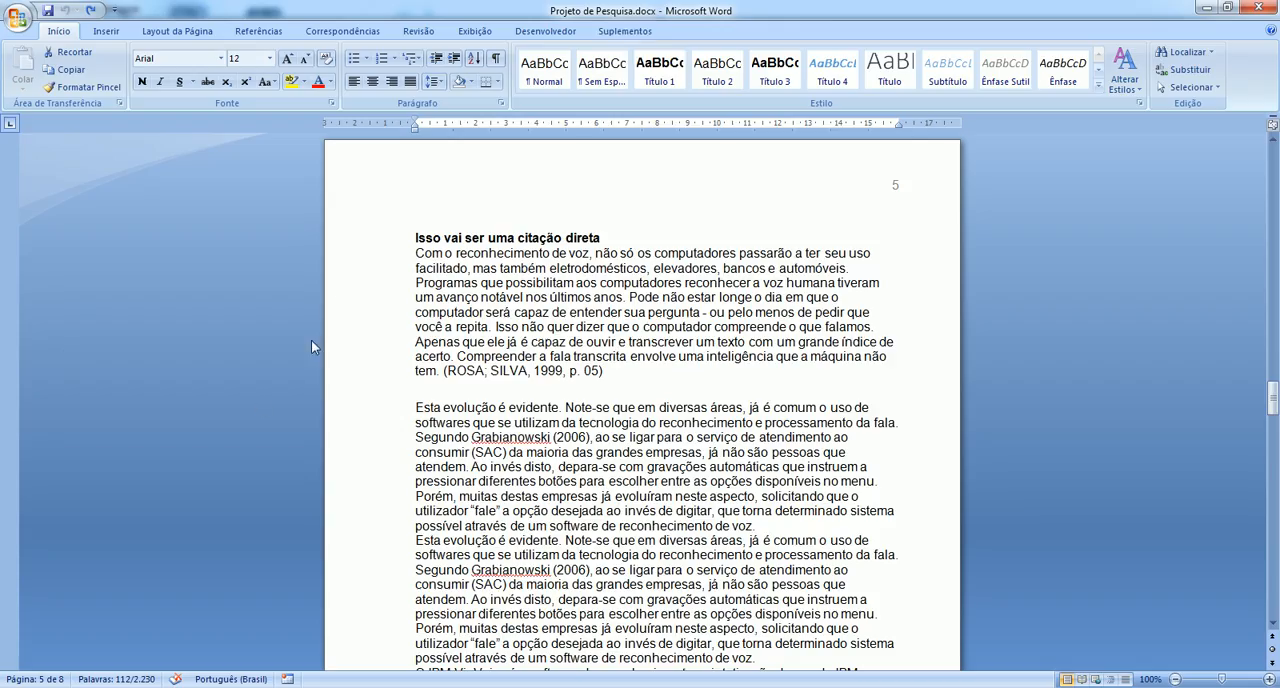
drag(413, 252, 624, 381)
key(ctrl+c)
key(alt+Tab)
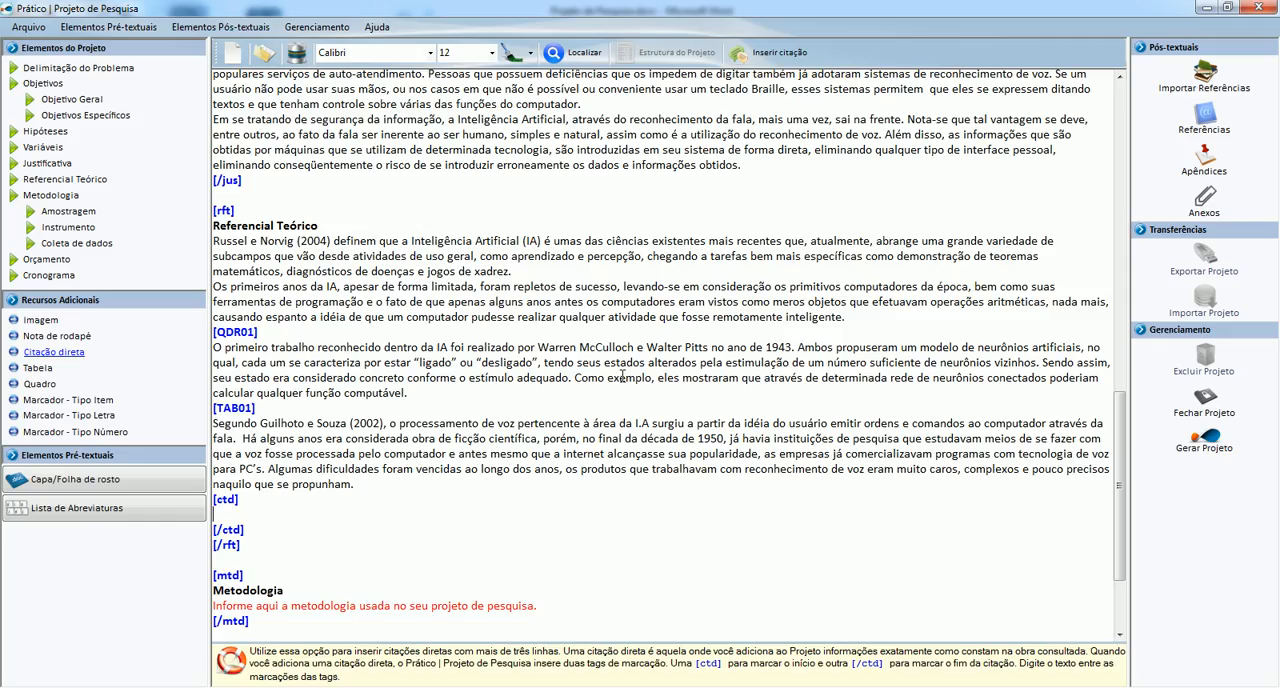
key(ctrl+v)
scroll(622, 376, down, 3)
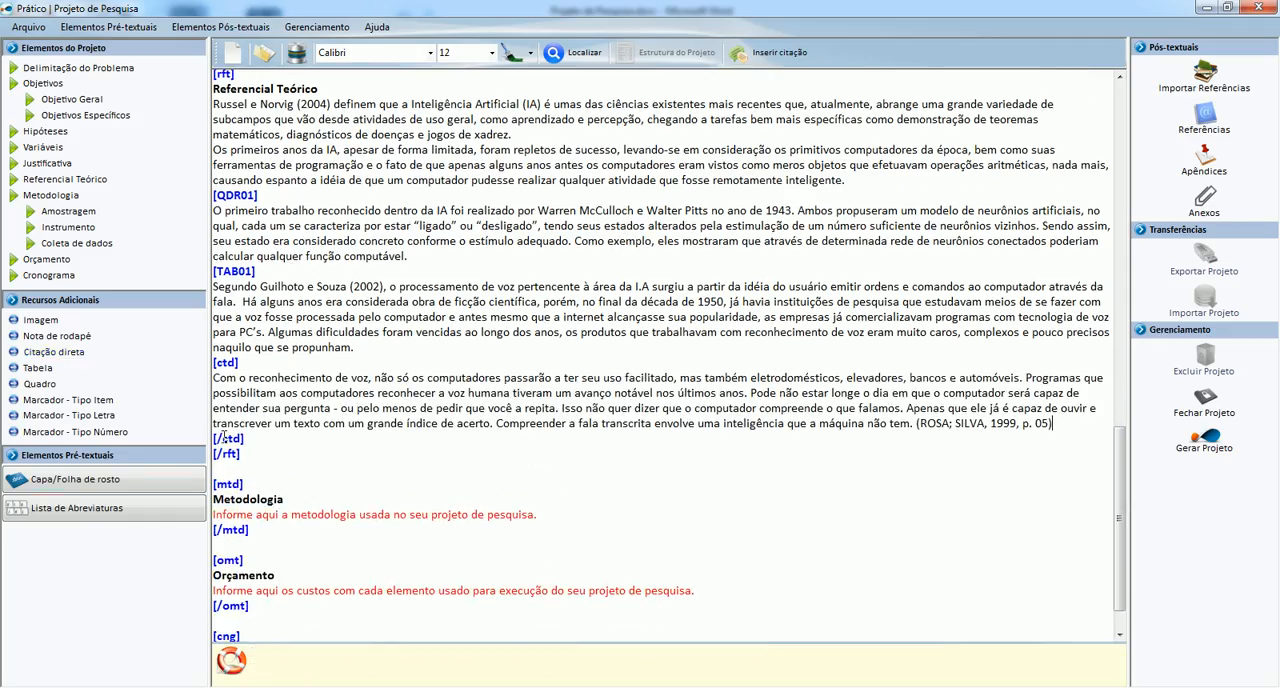
Copy the Word paragraphs from "Esta evolução é evidente" through the IBM ViaVoice description and paste them below the citation block.
key(alt+Tab)
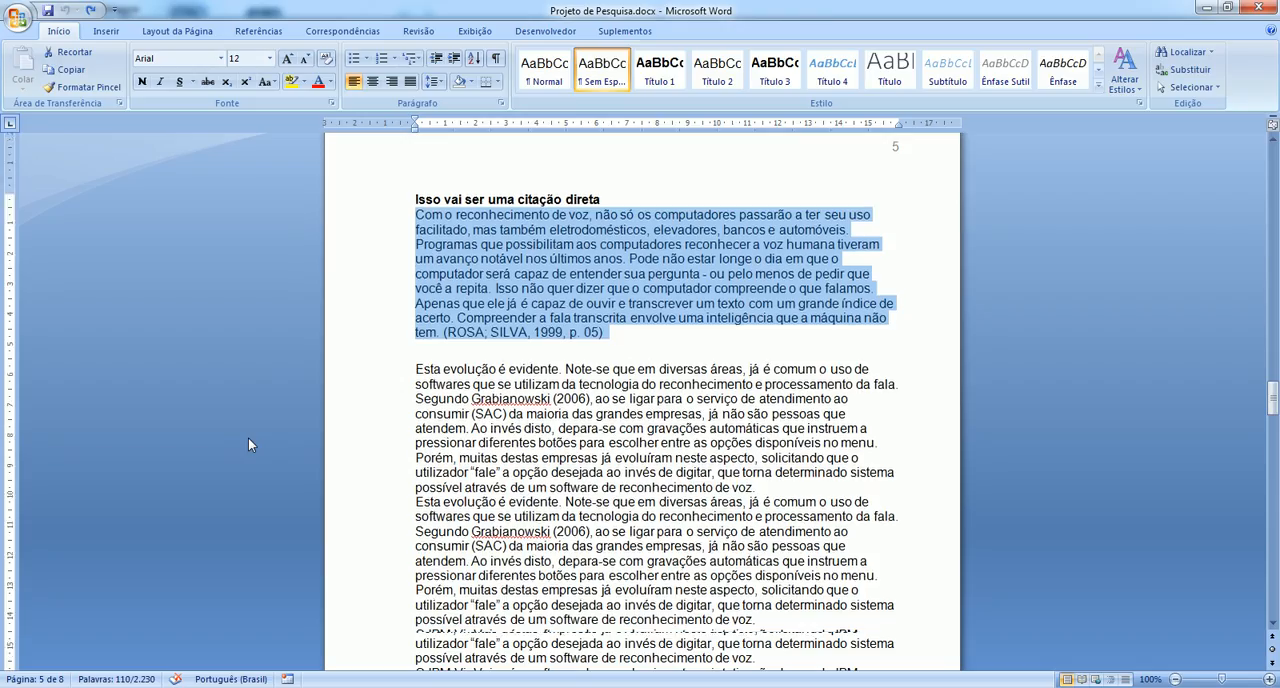
drag(405, 216, 466, 586)
key(ctrl+c)
key(alt+Tab)
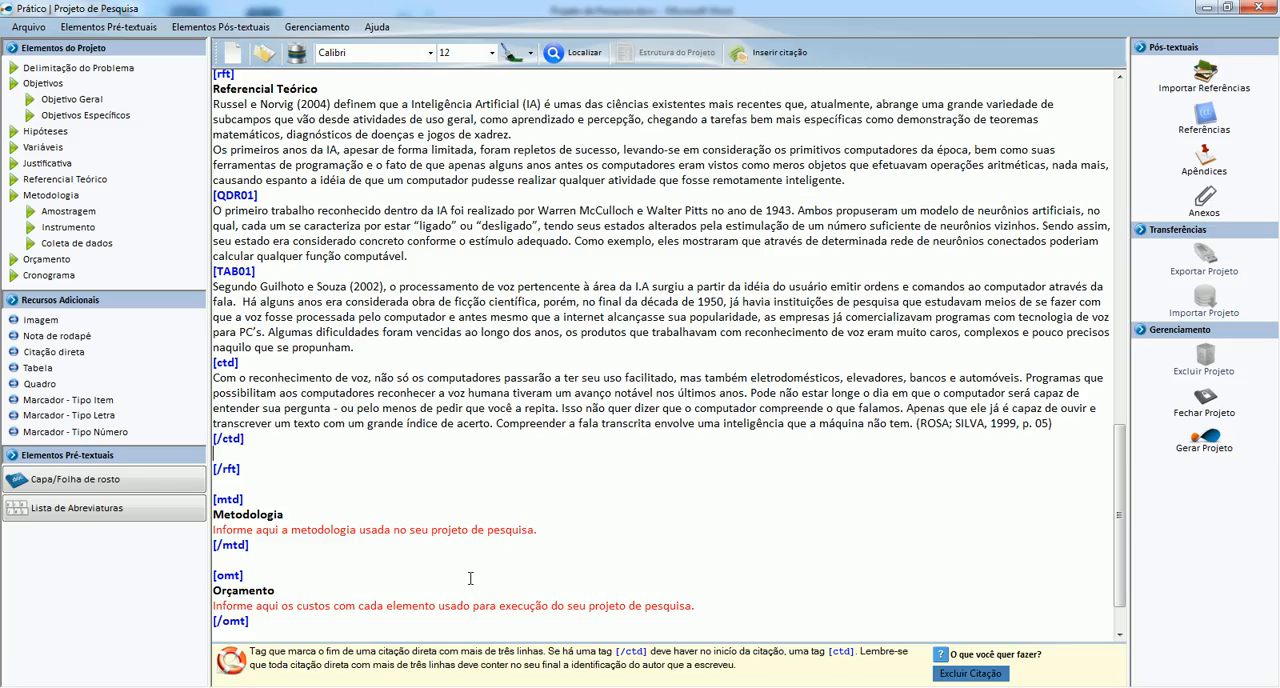
key(ctrl+v)
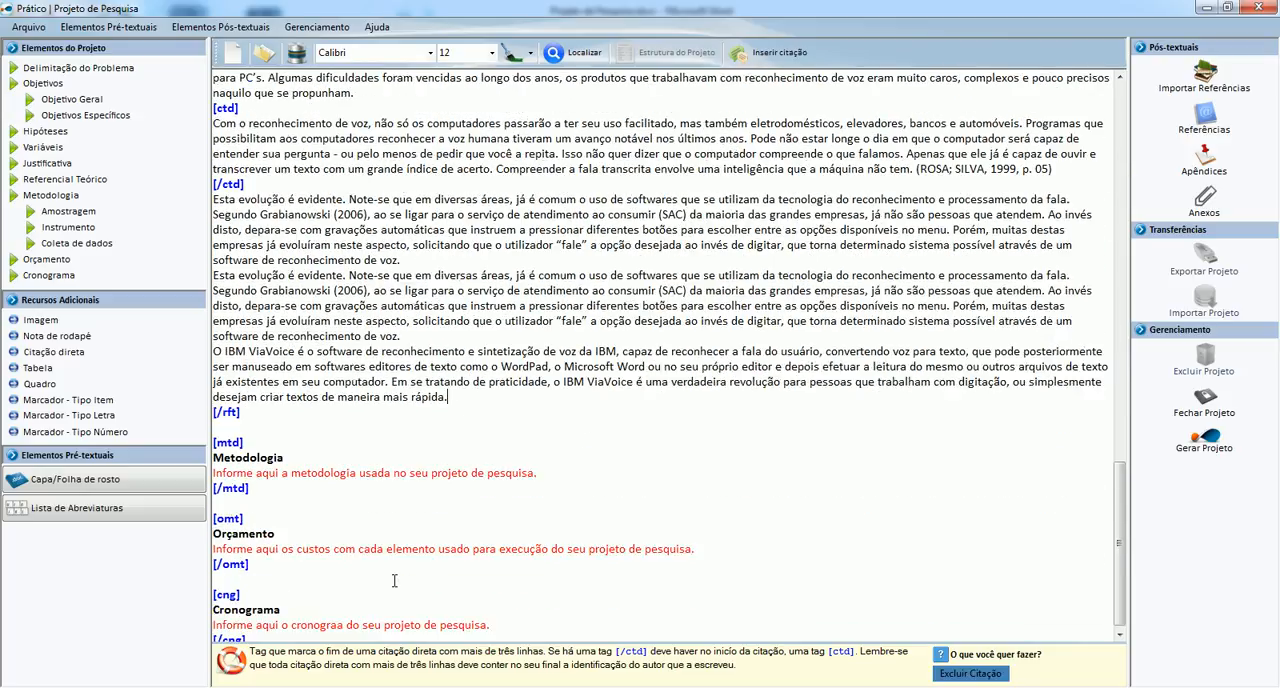
Check the ViaVoice figure in Word, and choose ibmViaVoice.png as a new image for the end of Referencial Teórico in Prático.
key(alt+Tab)
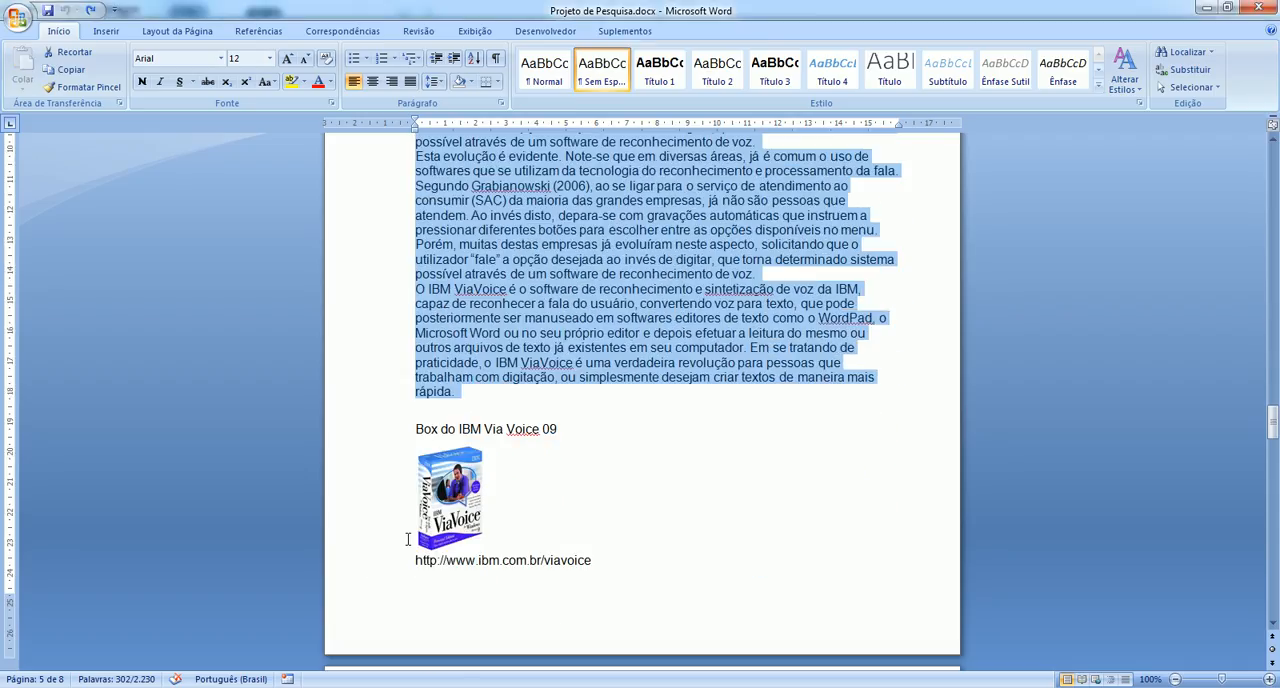
scroll(409, 537, down, 5)
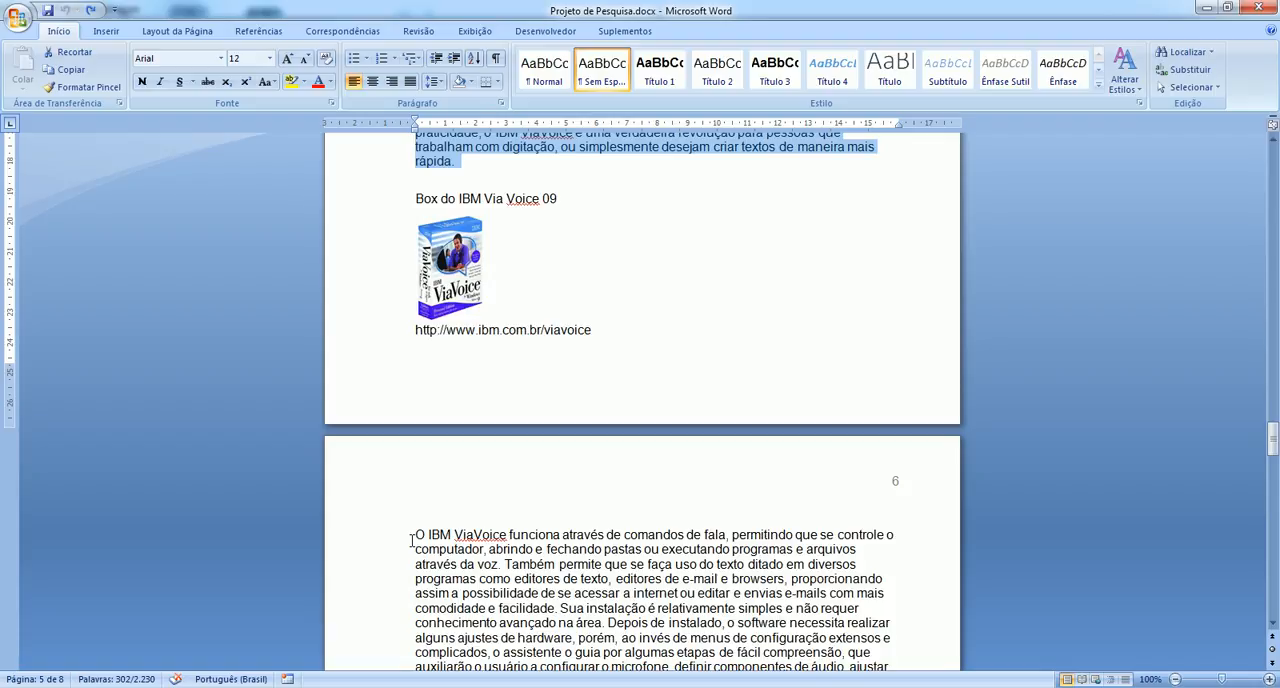
key(alt+Tab)
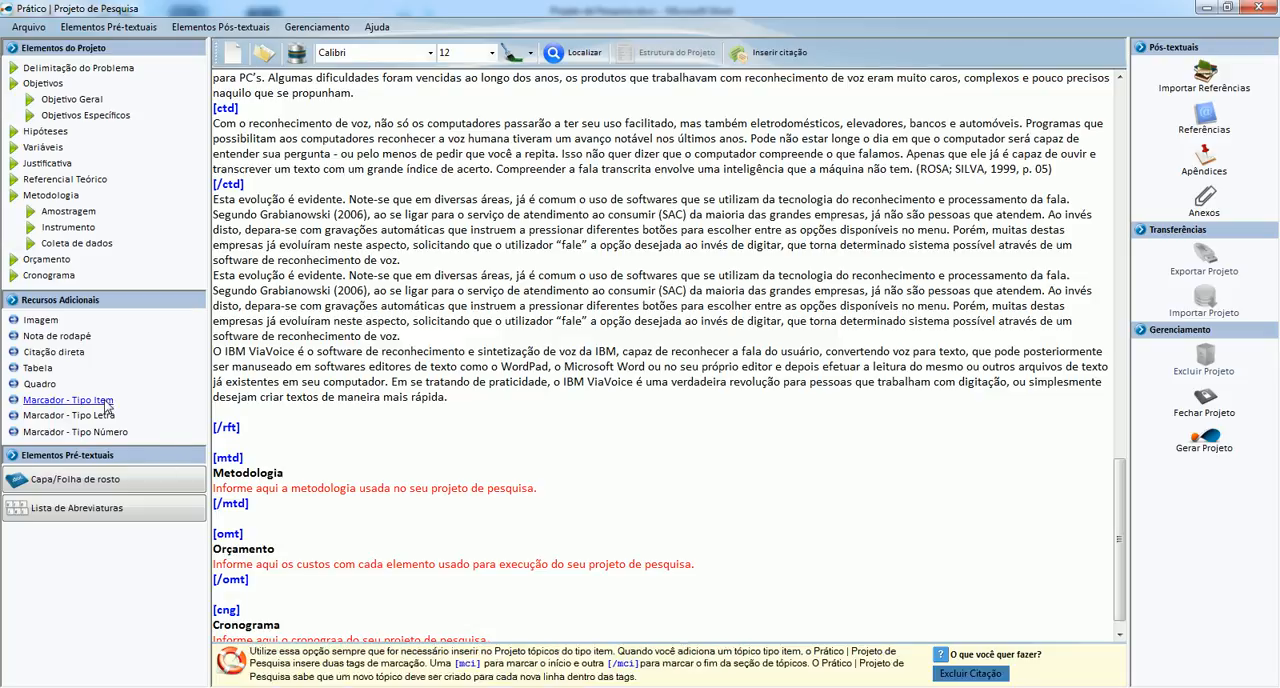
click(41, 321)
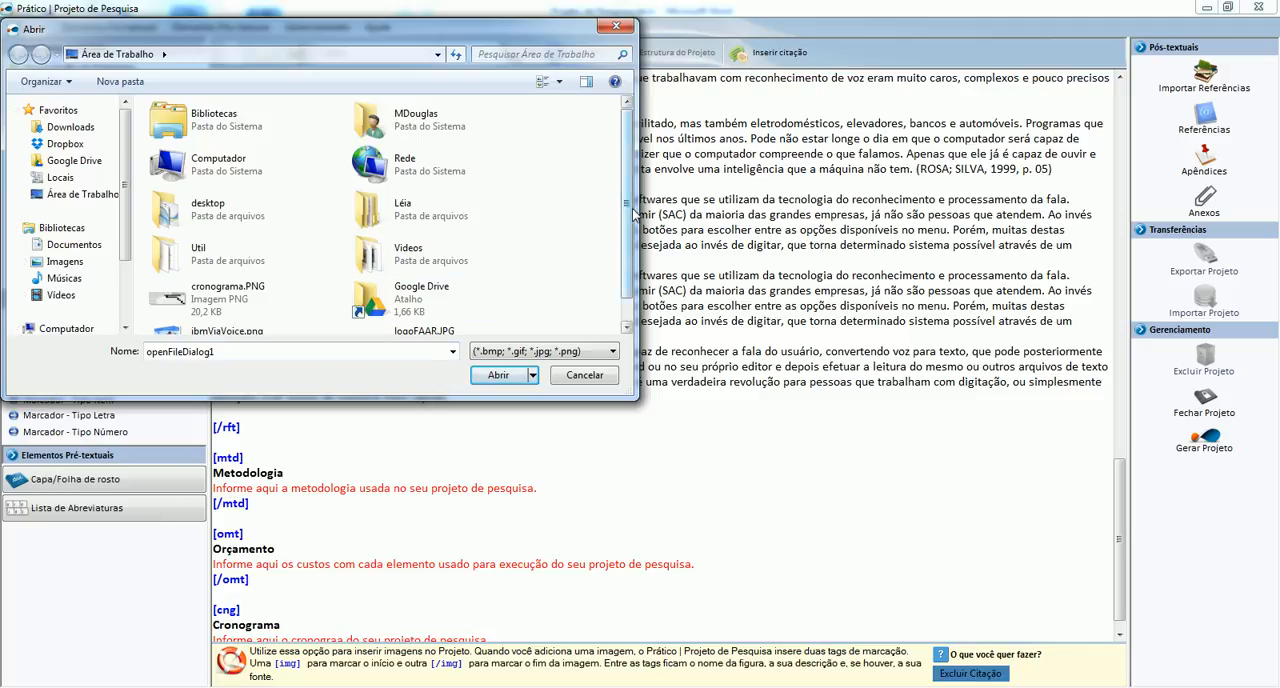
drag(629, 222, 637, 247)
double_click(193, 310)
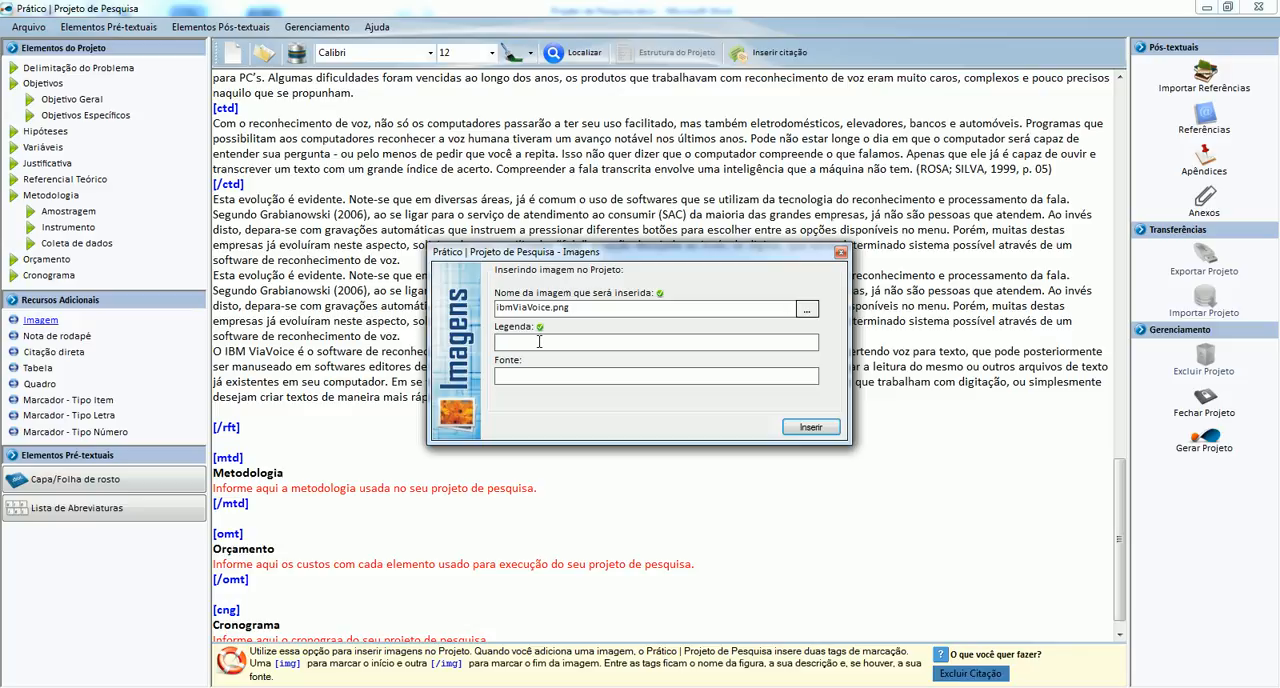
Set the image's caption to "Box do IBM Via Voice 09".
text(Box do I)
text(BM Via V)
text(oice 09)
text(http:)
text(//)
text(www.ibm.com)
text(.br)
text(/)
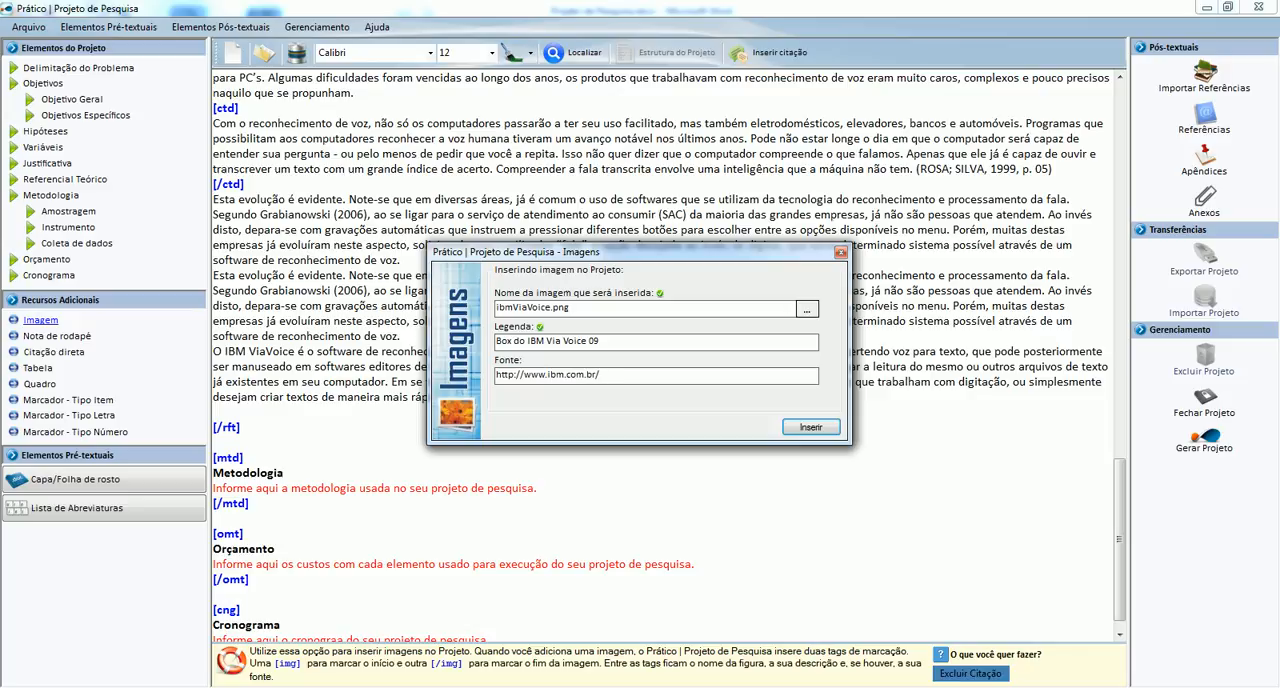
text(viavoice)
click(810, 427)
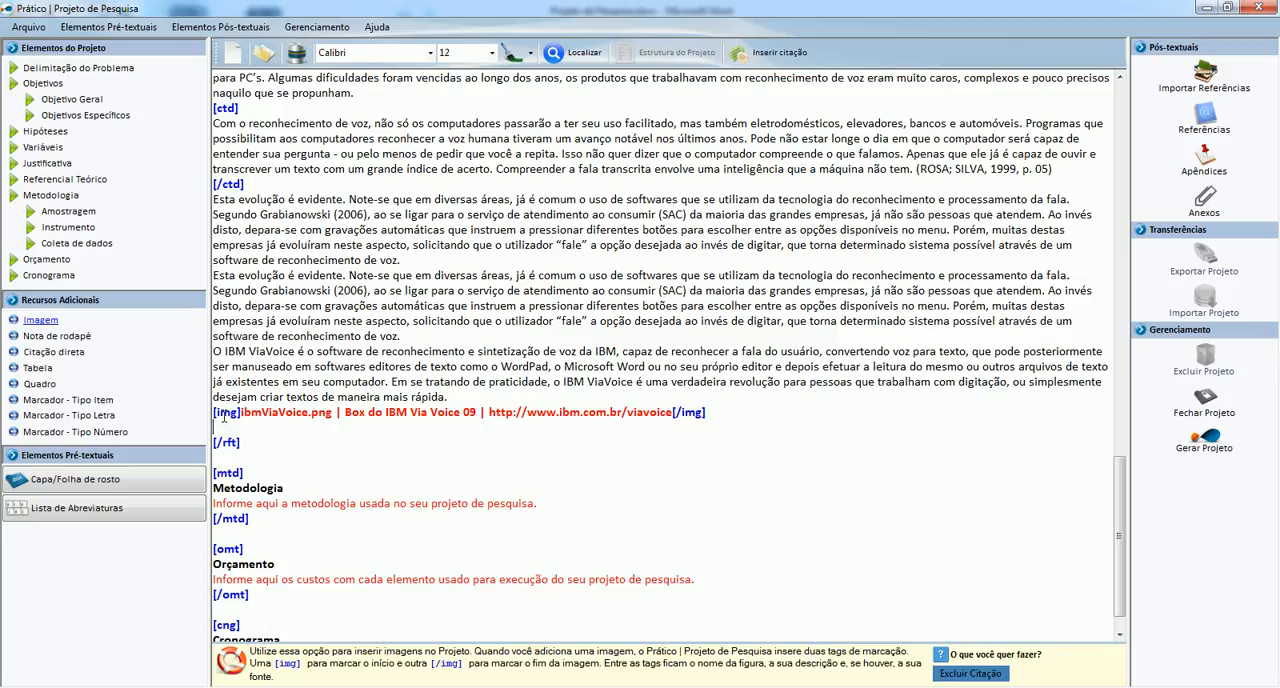
Examine the inserted image's opening tag and highlight the file name inside it.
click(222, 414)
drag(333, 414, 317, 415)
double_click(317, 415)
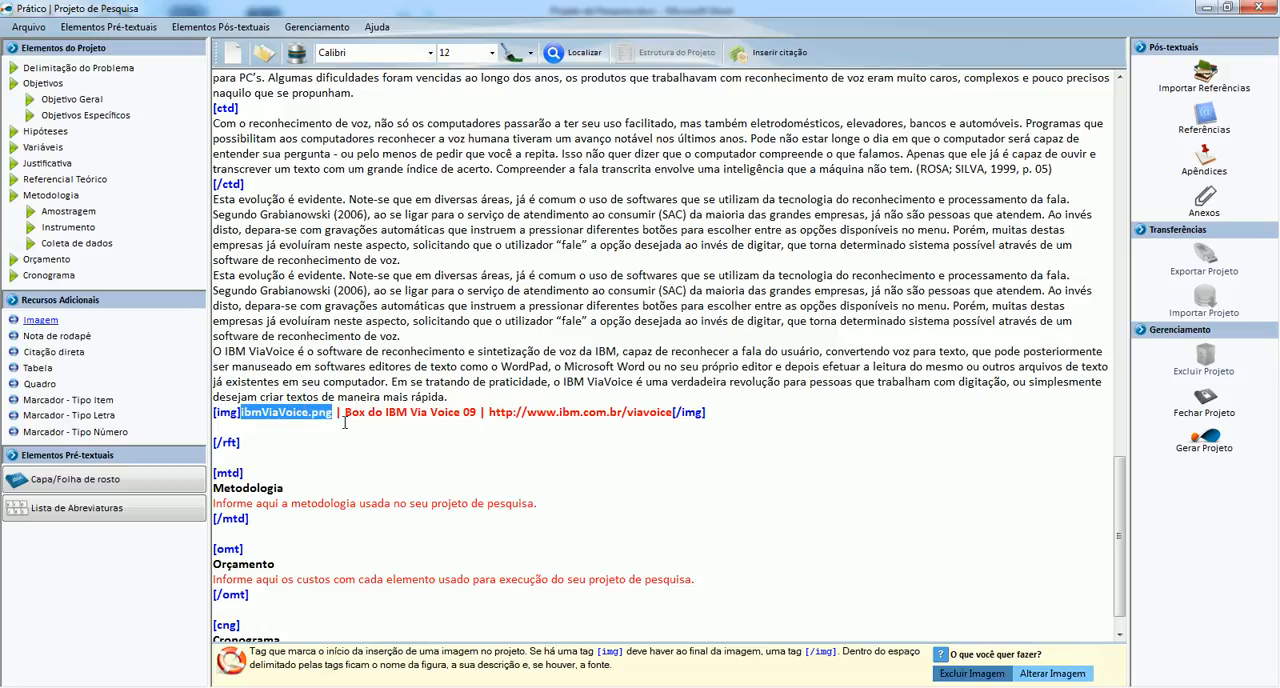
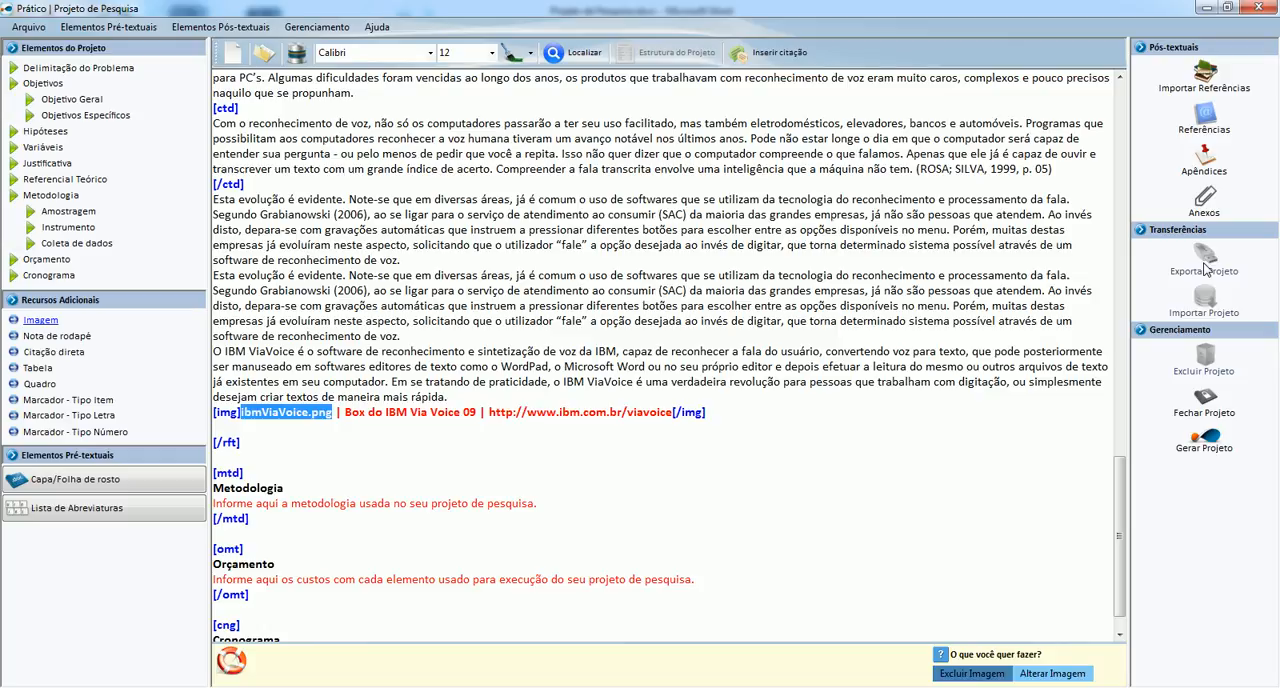
Copy the Word paragraph beginning "O IBM ViaVoice funciona" to the line below the image tag in Referencial Teórico in Prático.
key(Down)
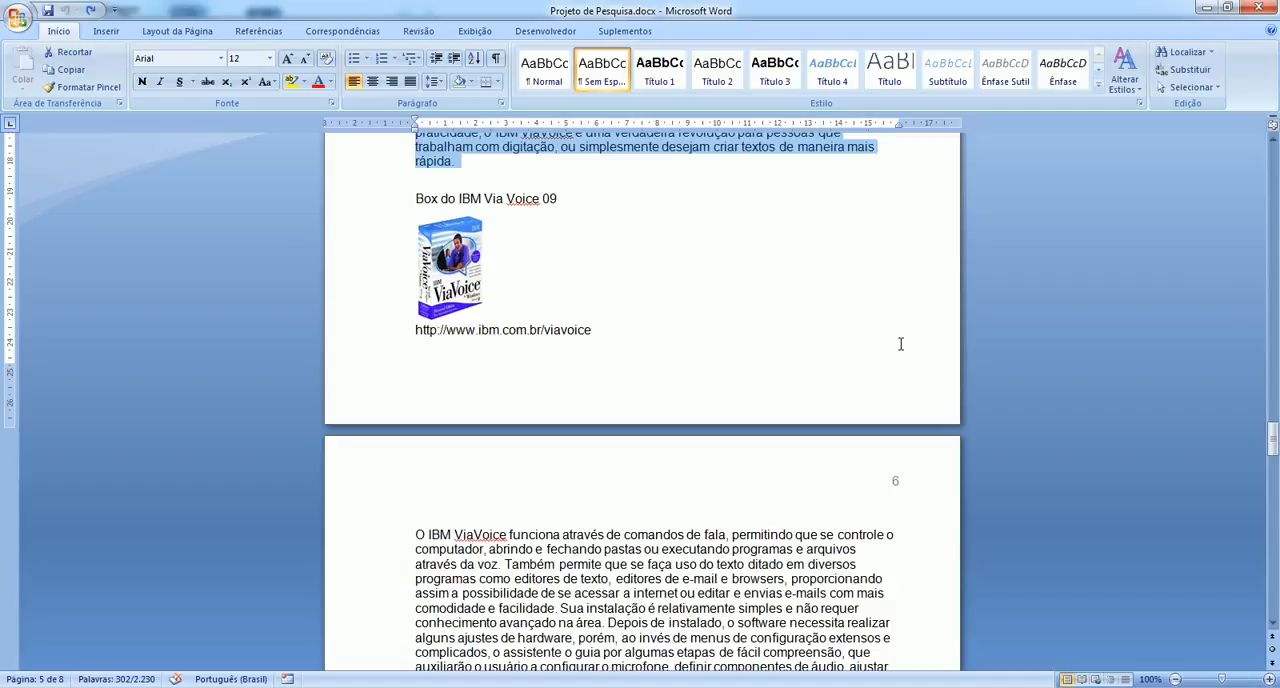
scroll(900, 343, down, 4)
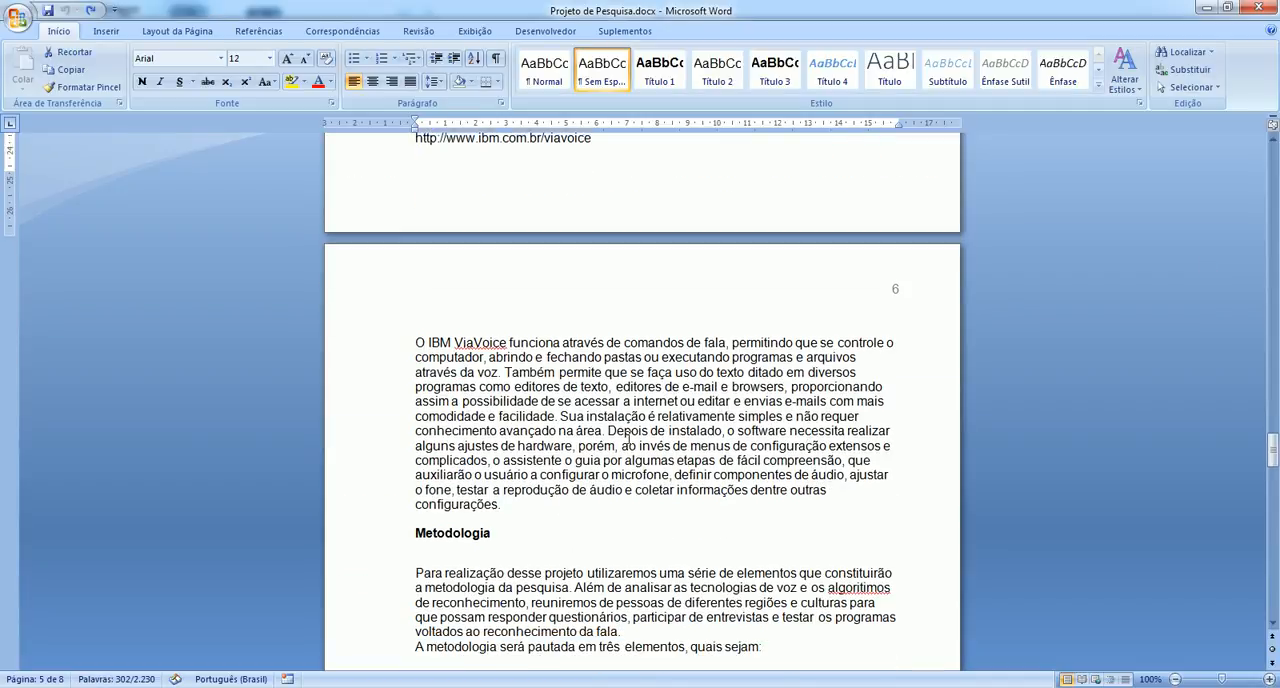
drag(414, 304, 533, 461)
key(ctrl+c)
key(alt+Tab)
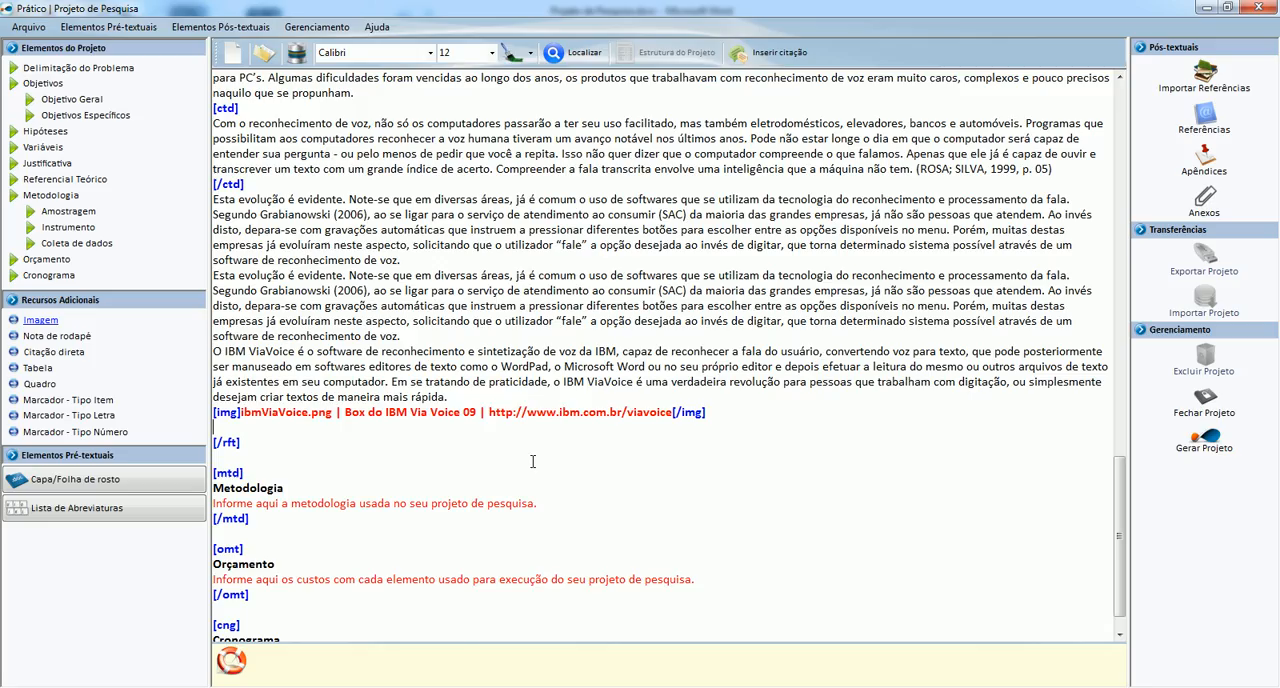
scroll(462, 470, down, 1)
key(ctrl+v)
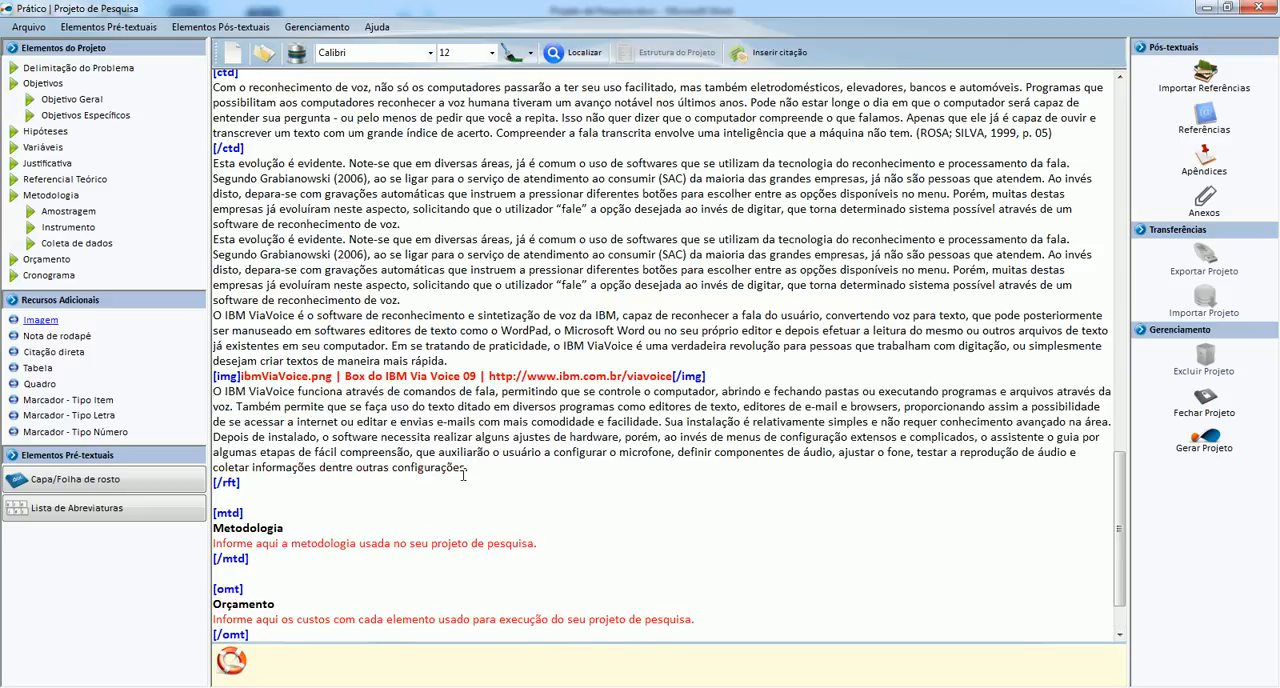
Replace the Metodologia placeholder with the section's introductory text from Word, ending "quais sejam:", and remove the blank line under the heading.
scroll(459, 472, down, 2)
drag(538, 467, 200, 466)
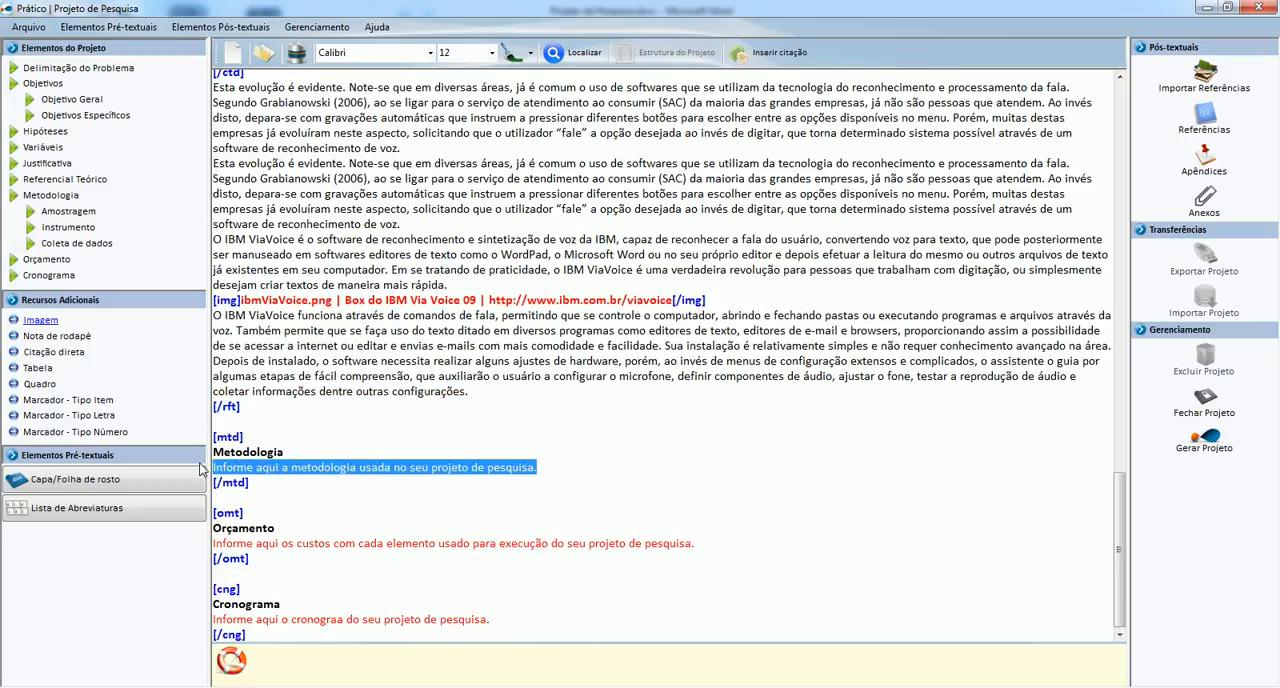
key(alt+Tab)
scroll(373, 431, down, 2)
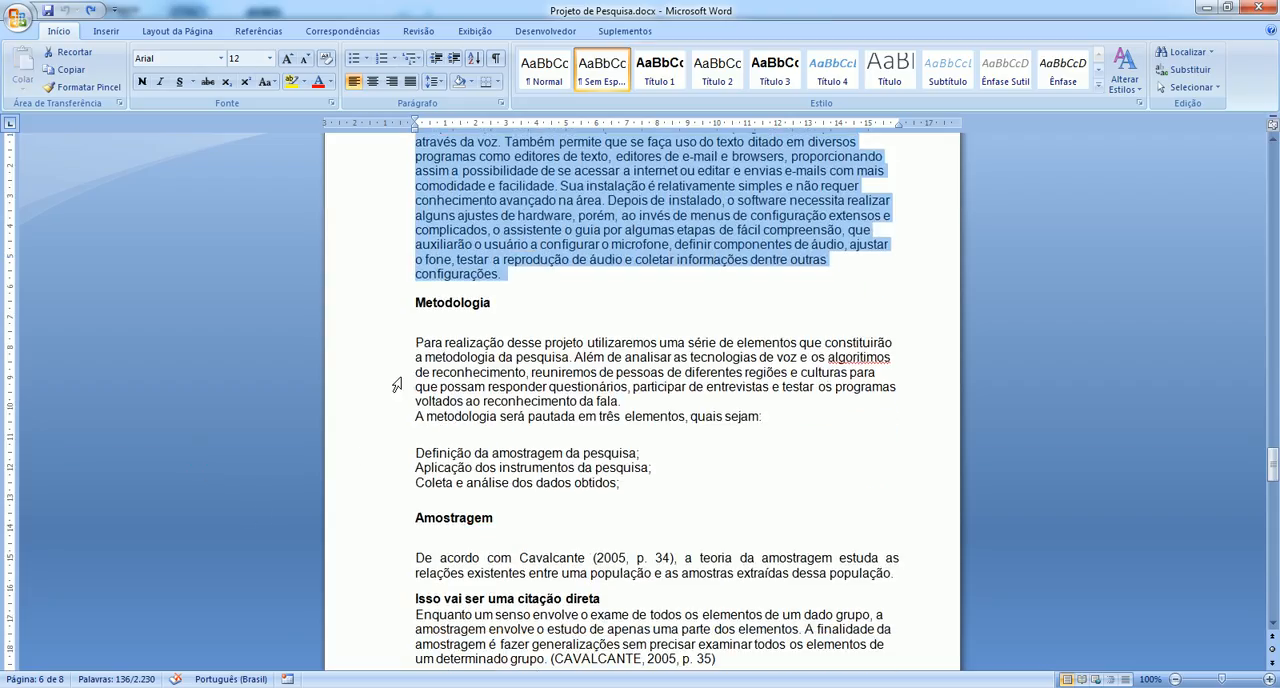
drag(416, 320, 770, 416)
key(ctrl+c)
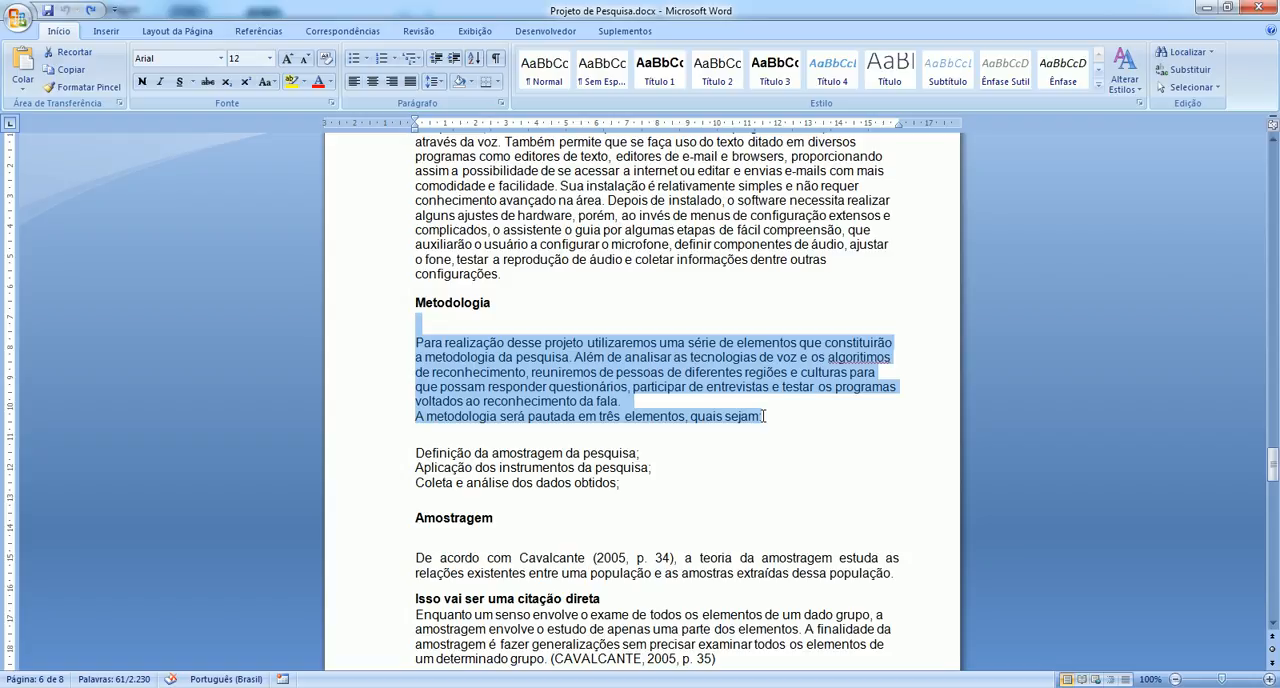
key(alt+Tab)
key(alt+Tab)
key(alt+Tab)
key(ctrl+v)
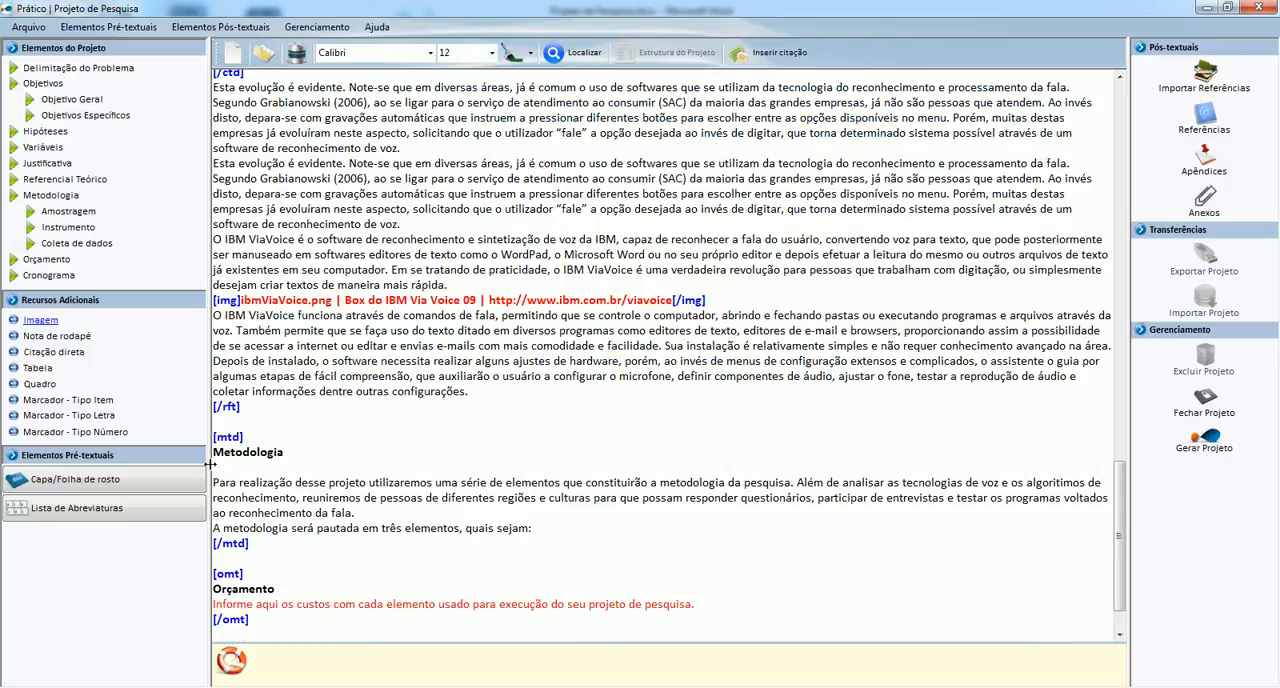
click(213, 466)
key(Delete)
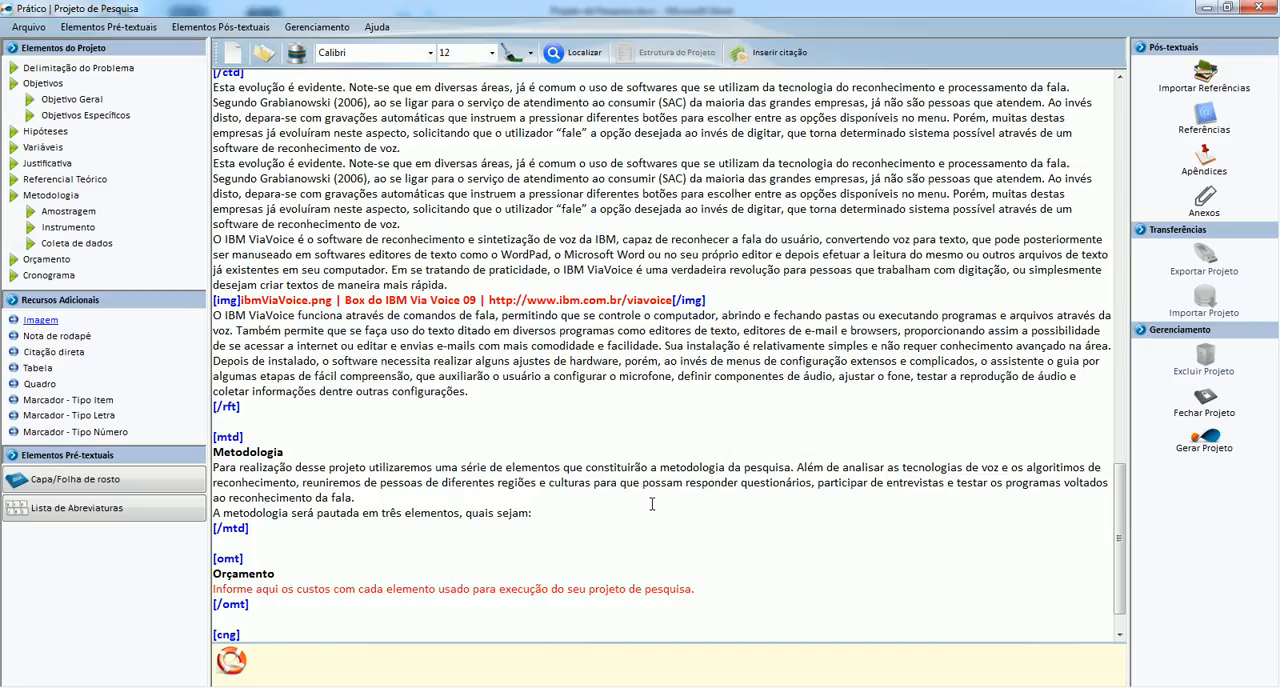
Add an item-type marker list after the Metodologia text with the three elements from Word, and remove the blank line after its closing tag.
key(Return)
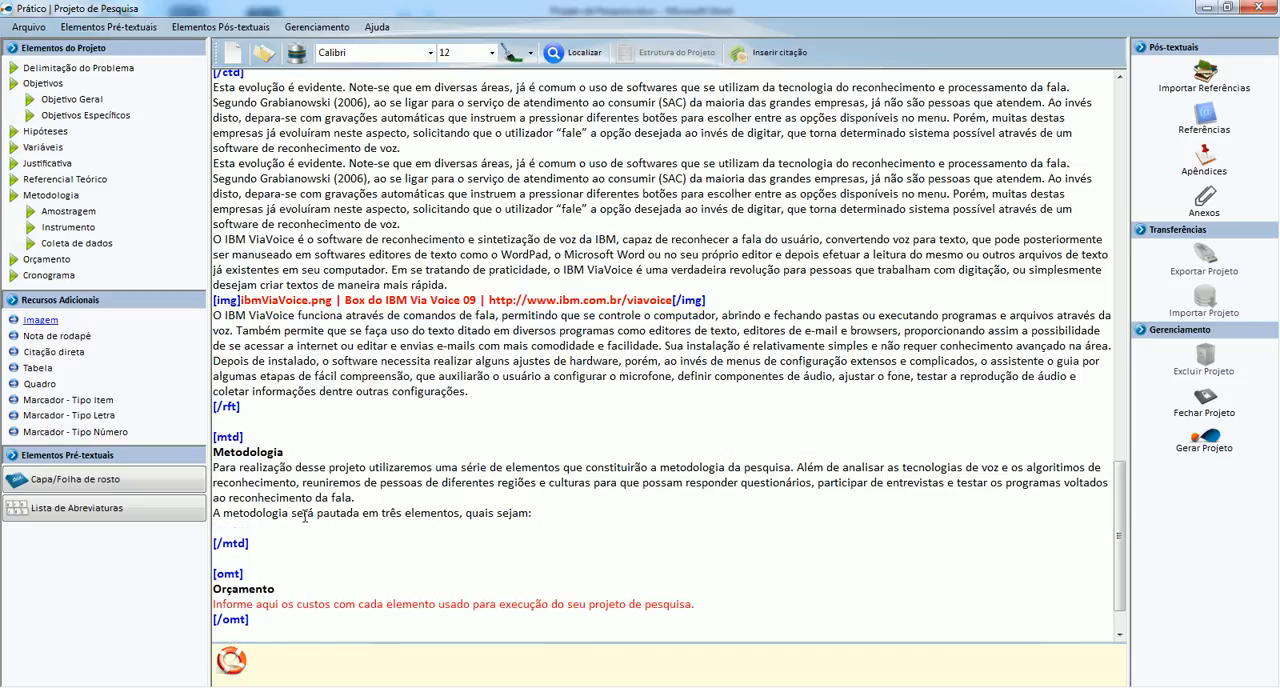
mouse_move(100, 236)
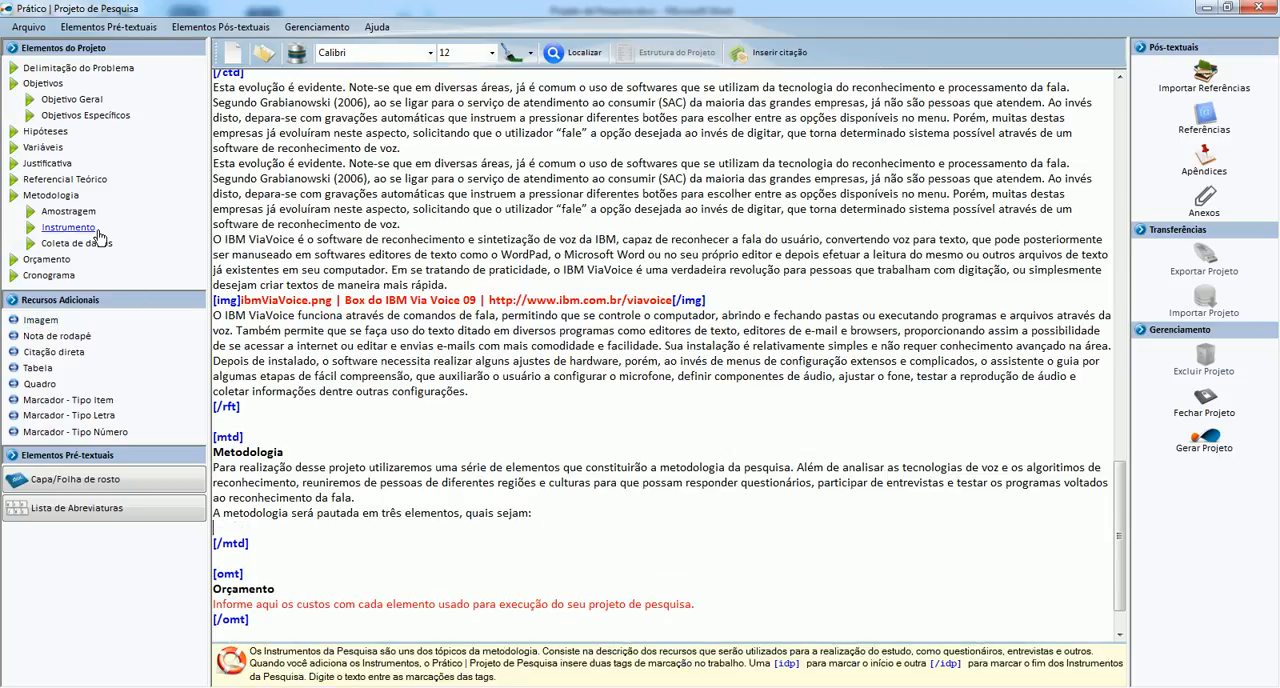
click(80, 403)
key(alt+Tab)
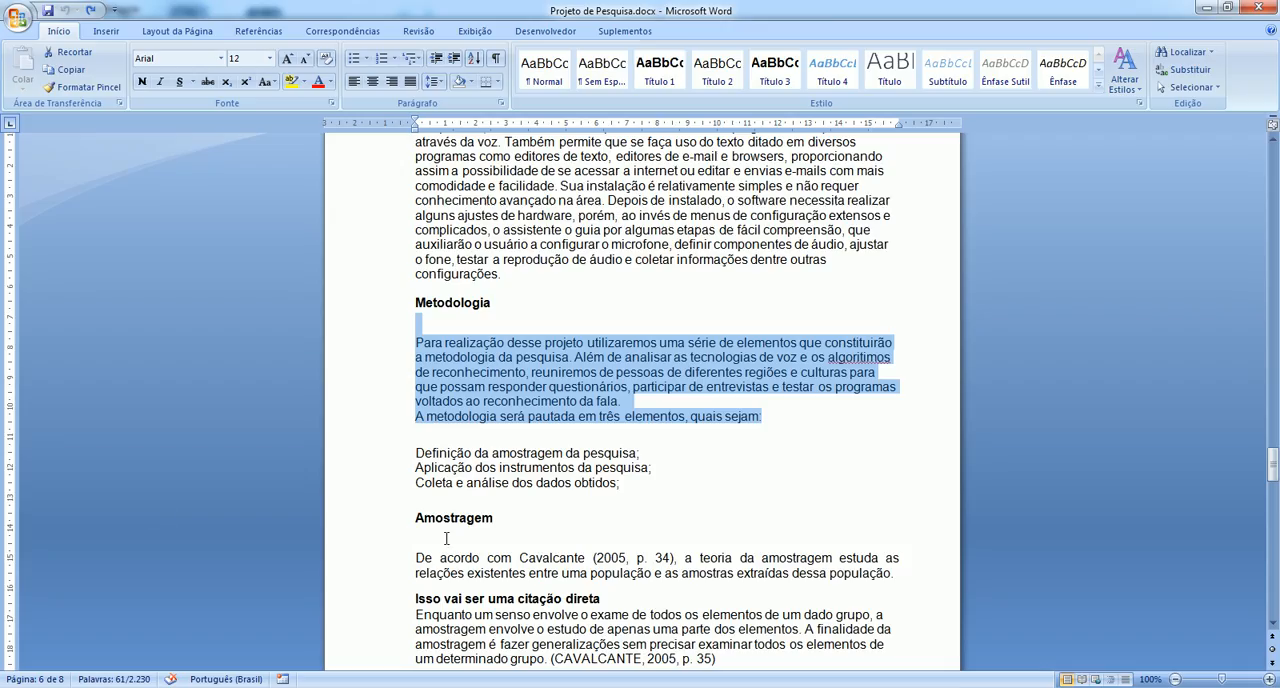
drag(413, 457, 620, 485)
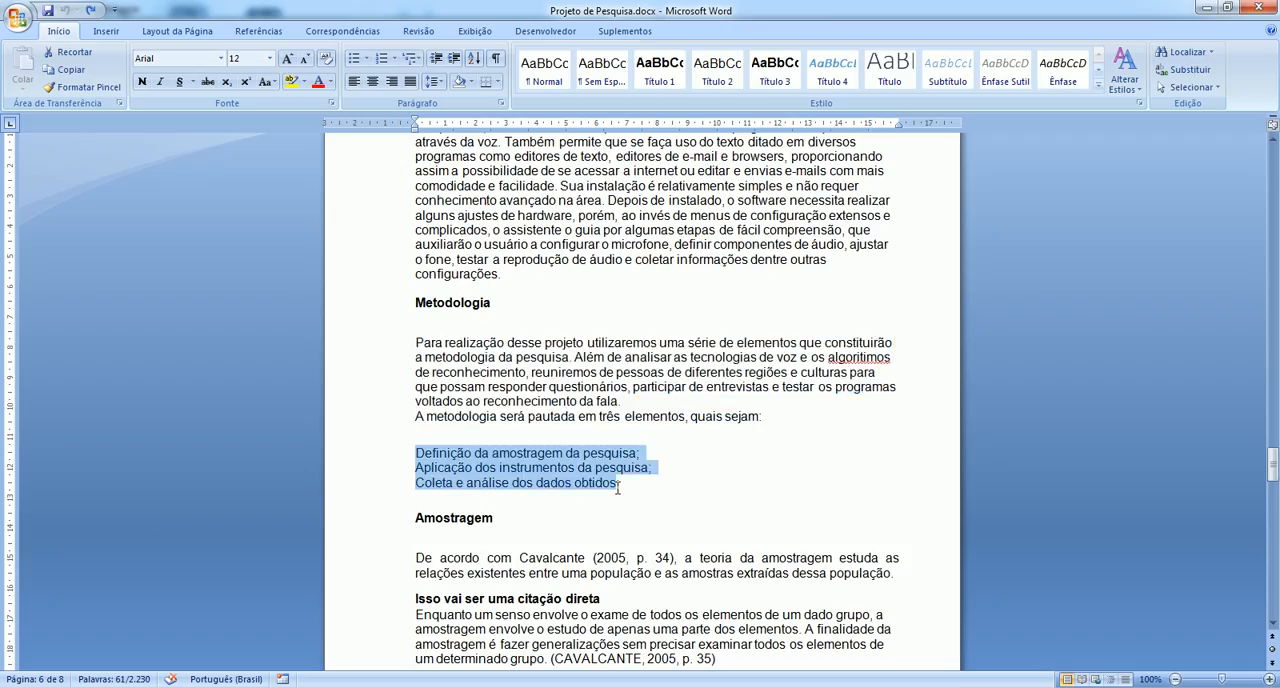
key(alt+Tab)
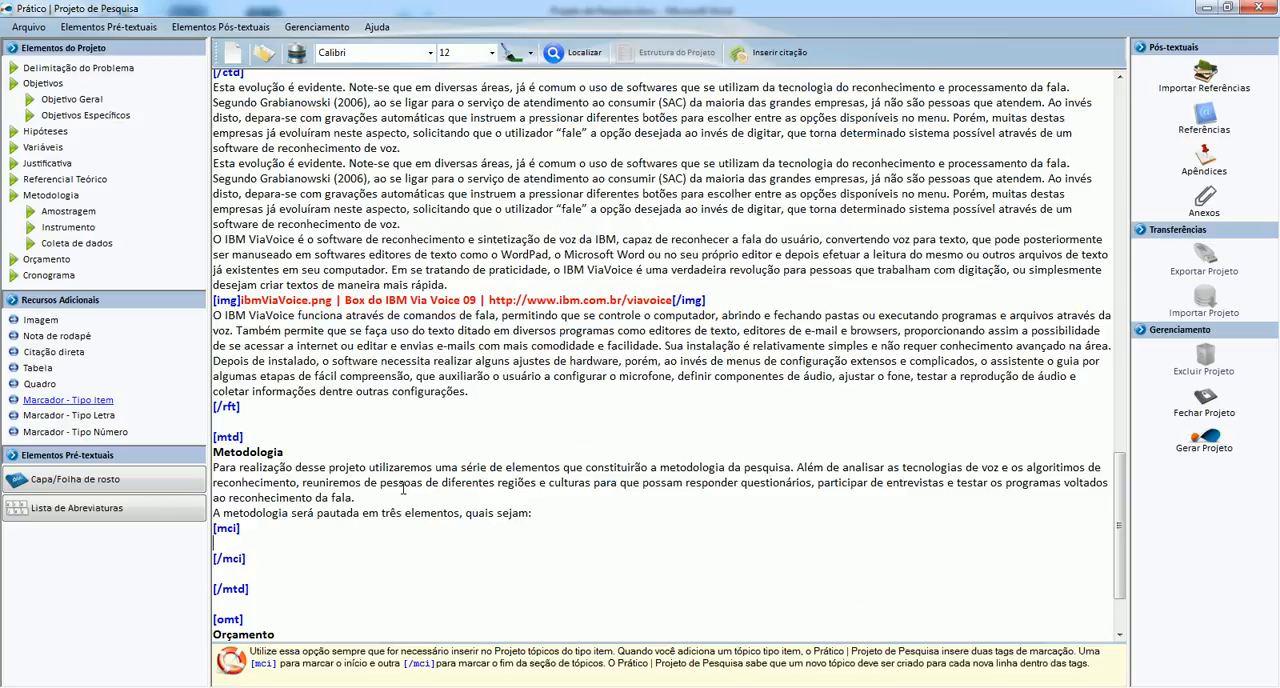
key(ctrl+v)
scroll(239, 565, down, 2)
click(238, 500)
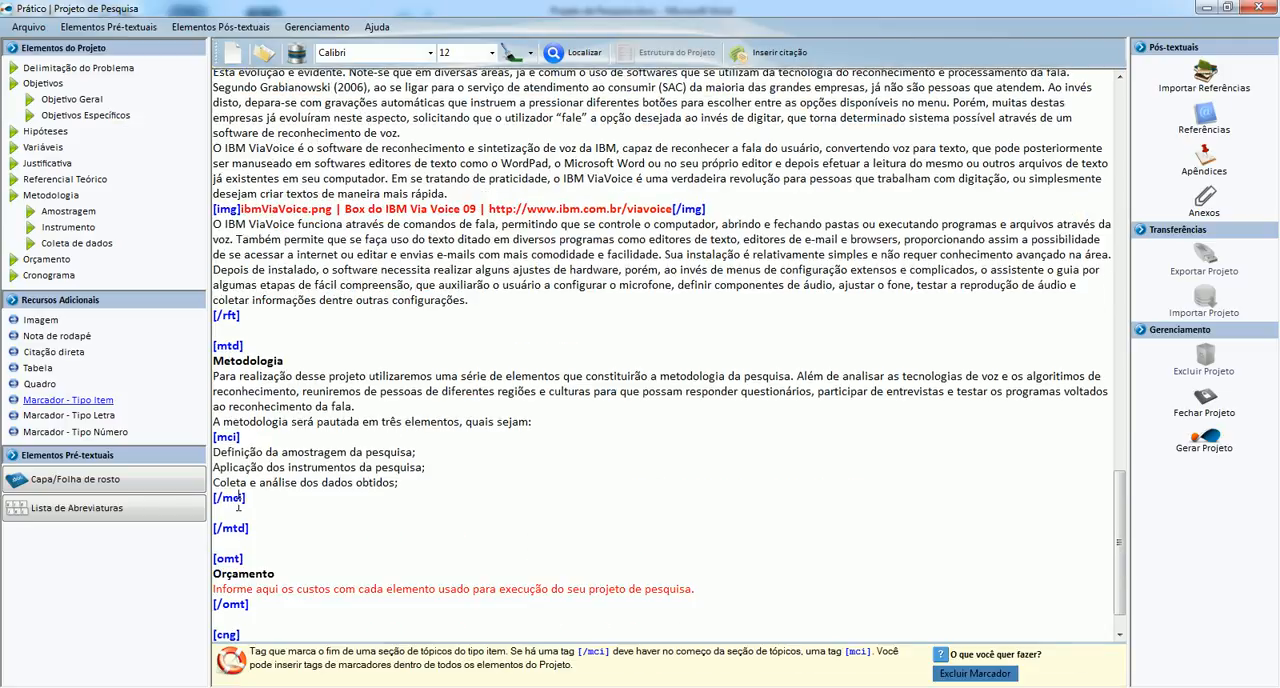
click(218, 512)
key(BackSpace)
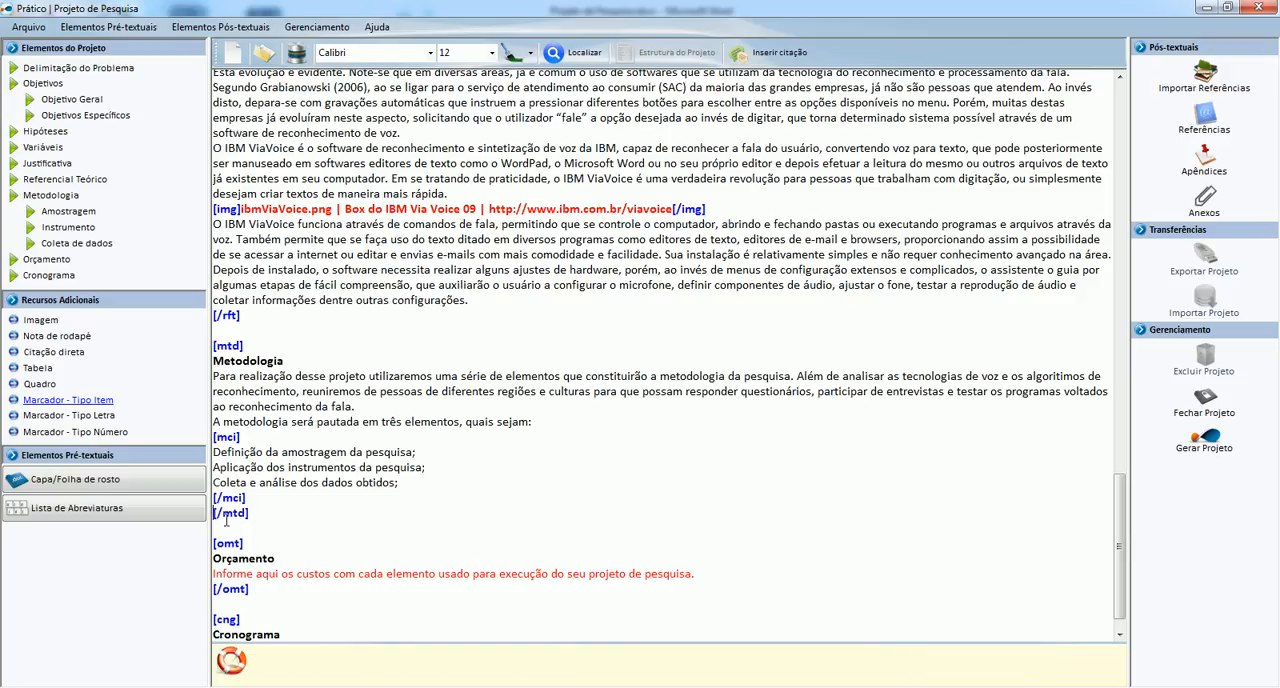
Make room between the Metodologia and Orçamento sections, check the next heading in Word, and insert an Amostragem section there.
click(284, 541)
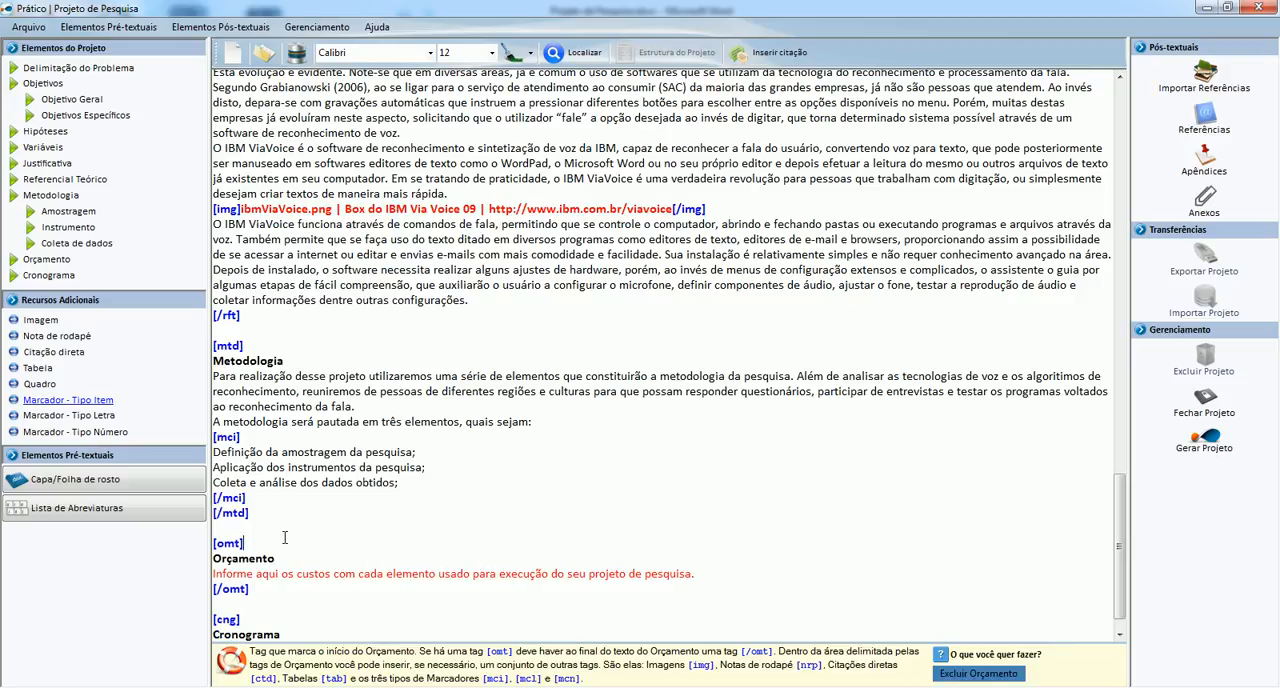
key(Return)
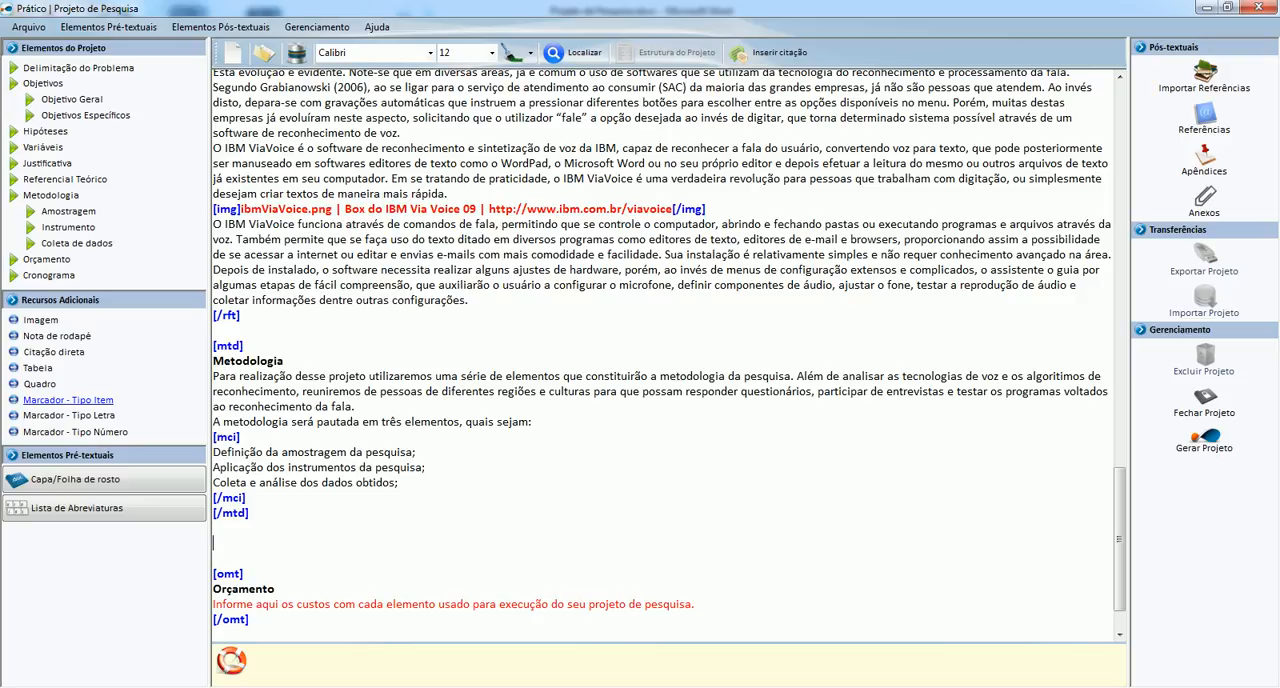
mouse_move(82, 230)
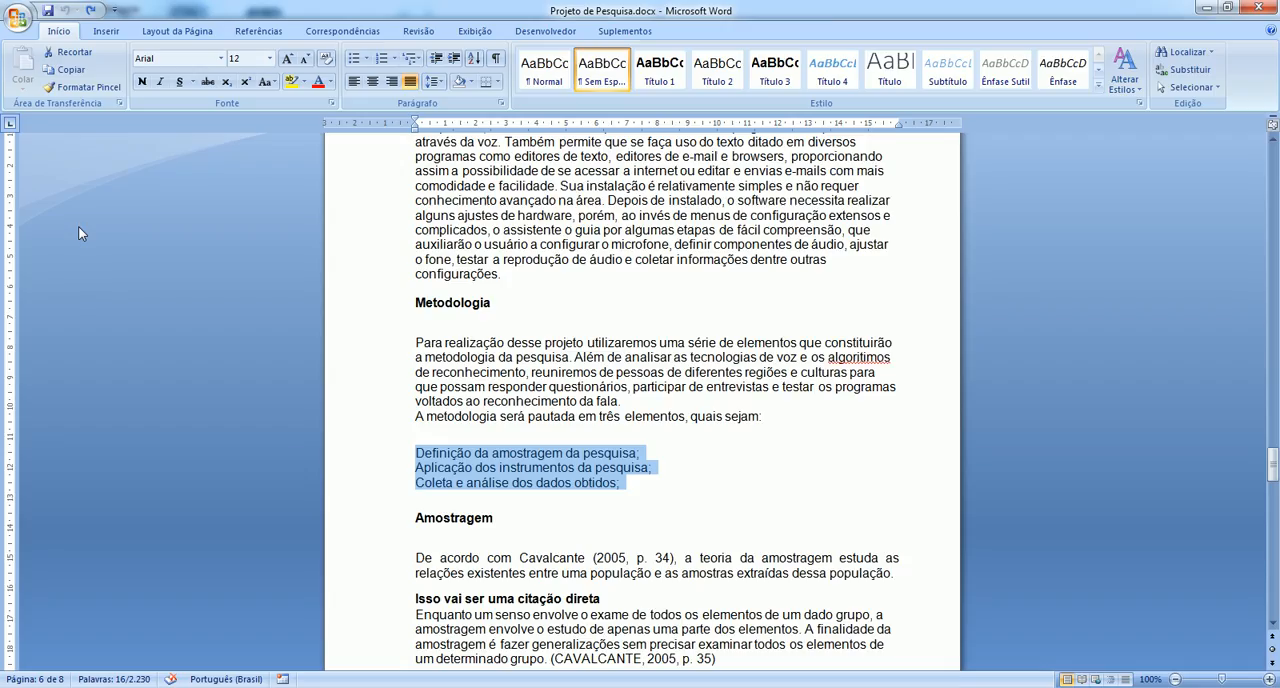
click(437, 372)
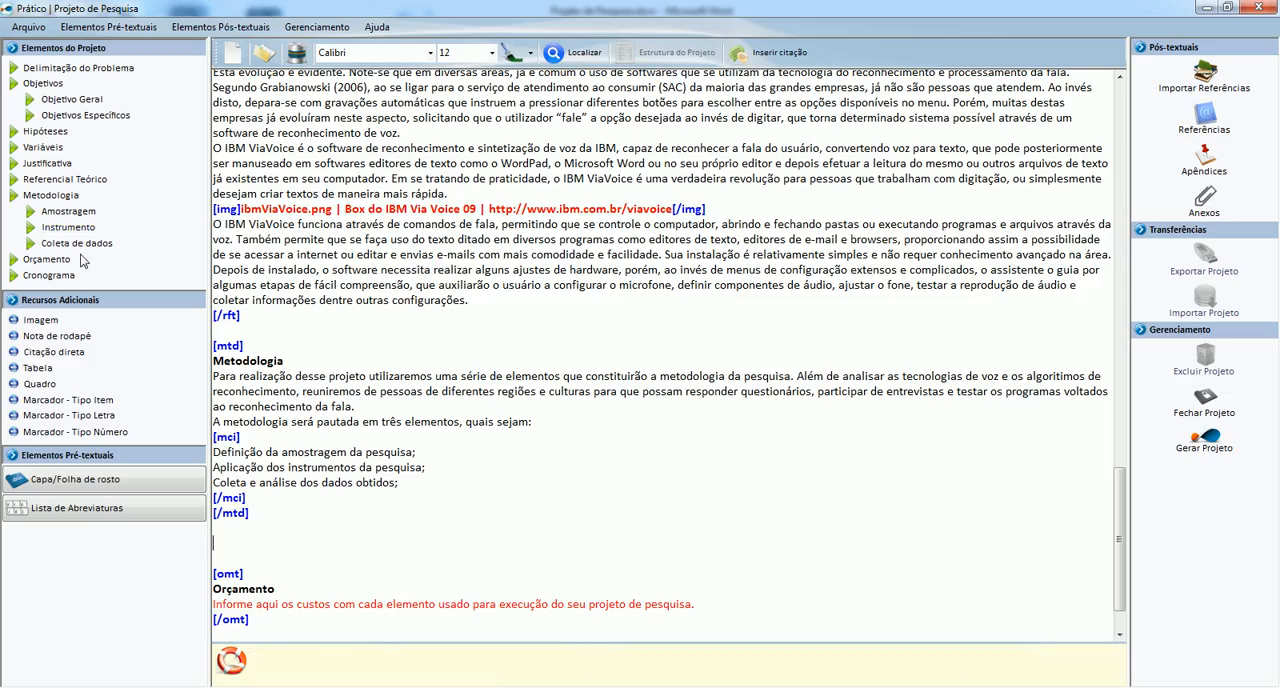
mouse_move(70, 213)
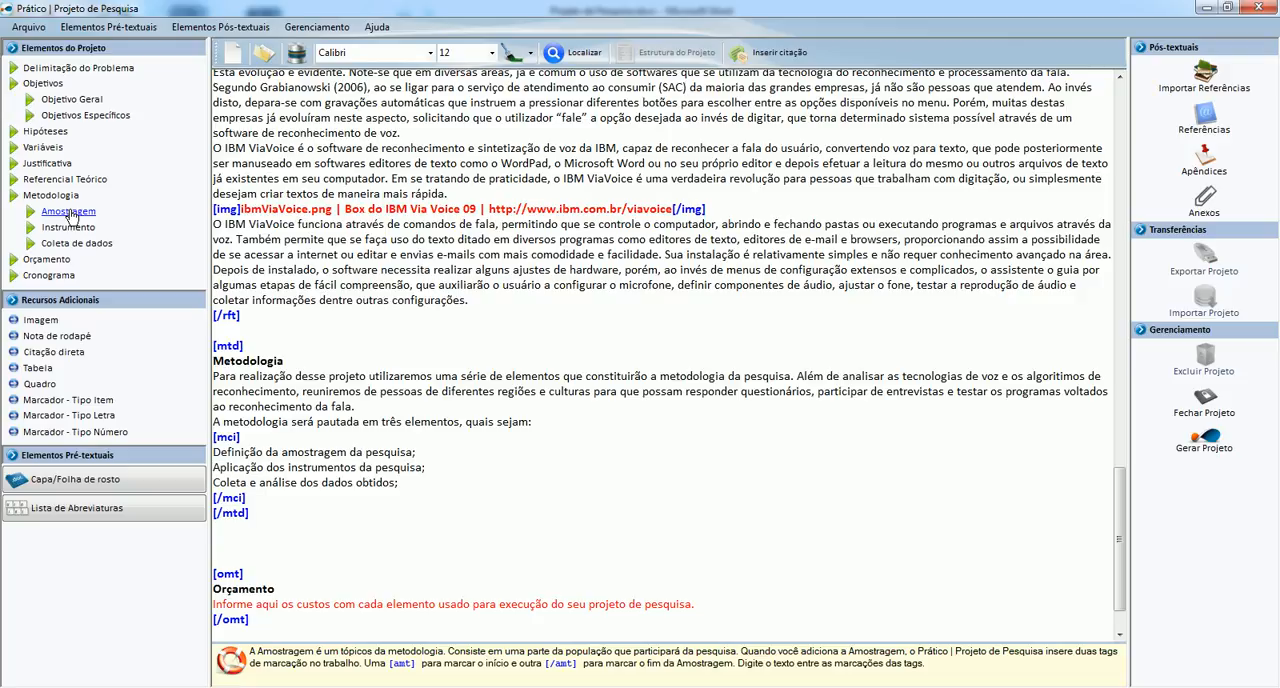
click(69, 213)
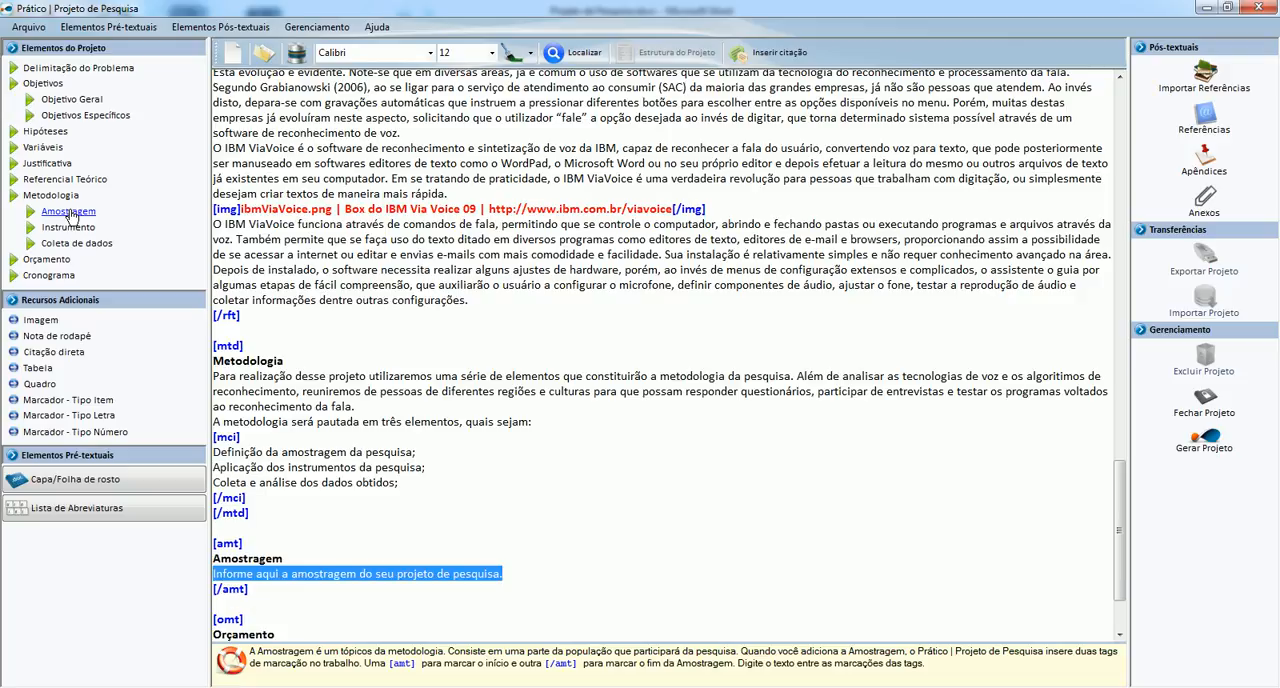
Replace the Amostragem placeholder with the Word section's first paragraph, on the theory of sampling.
scroll(344, 439, down, 2)
scroll(344, 439, down, 1)
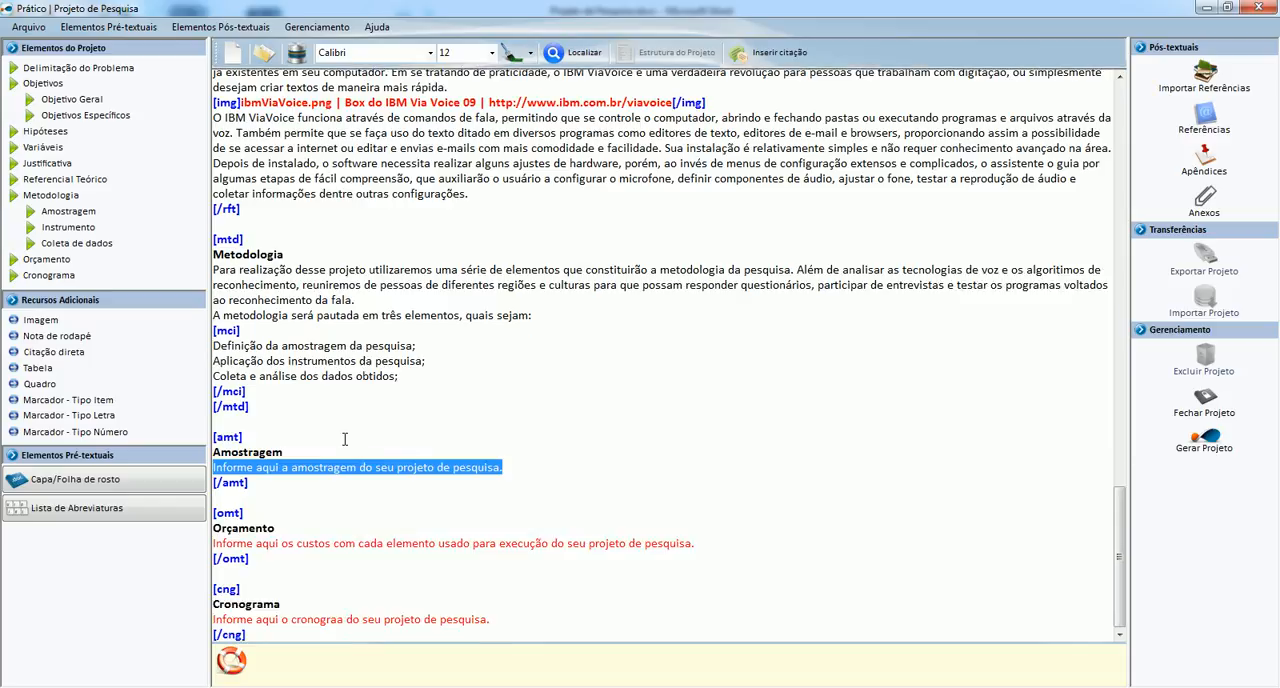
key(Delete)
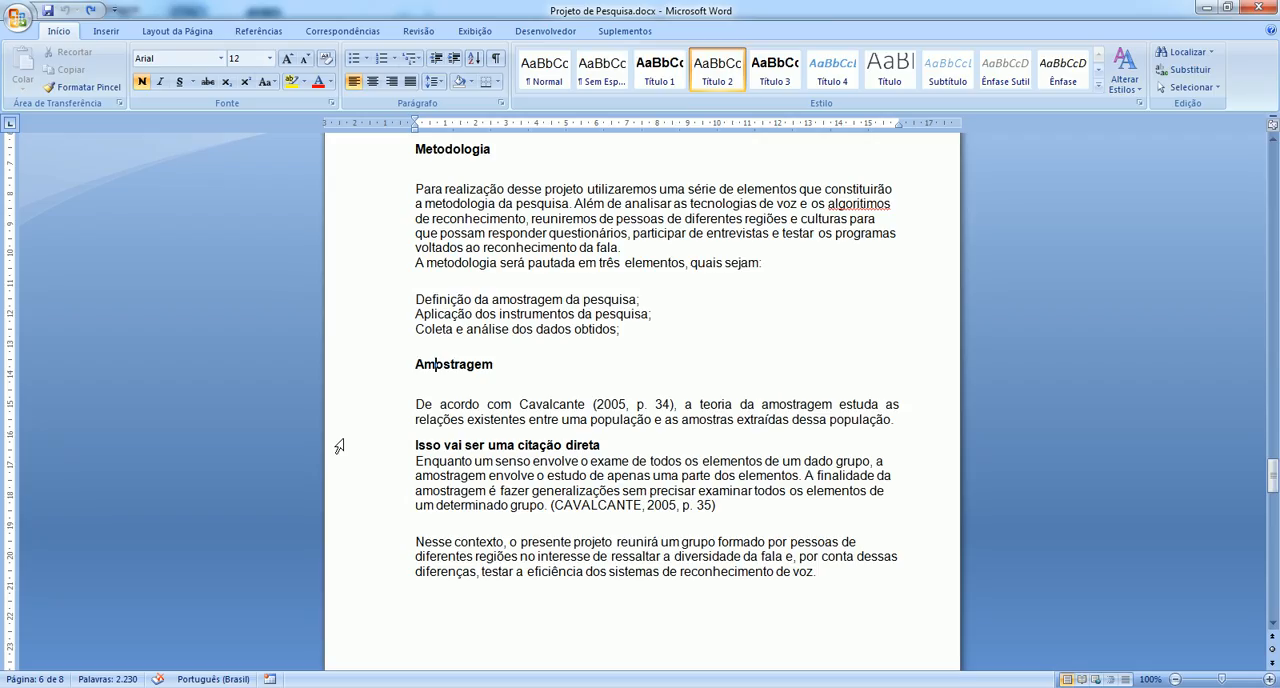
scroll(372, 419, down, 3)
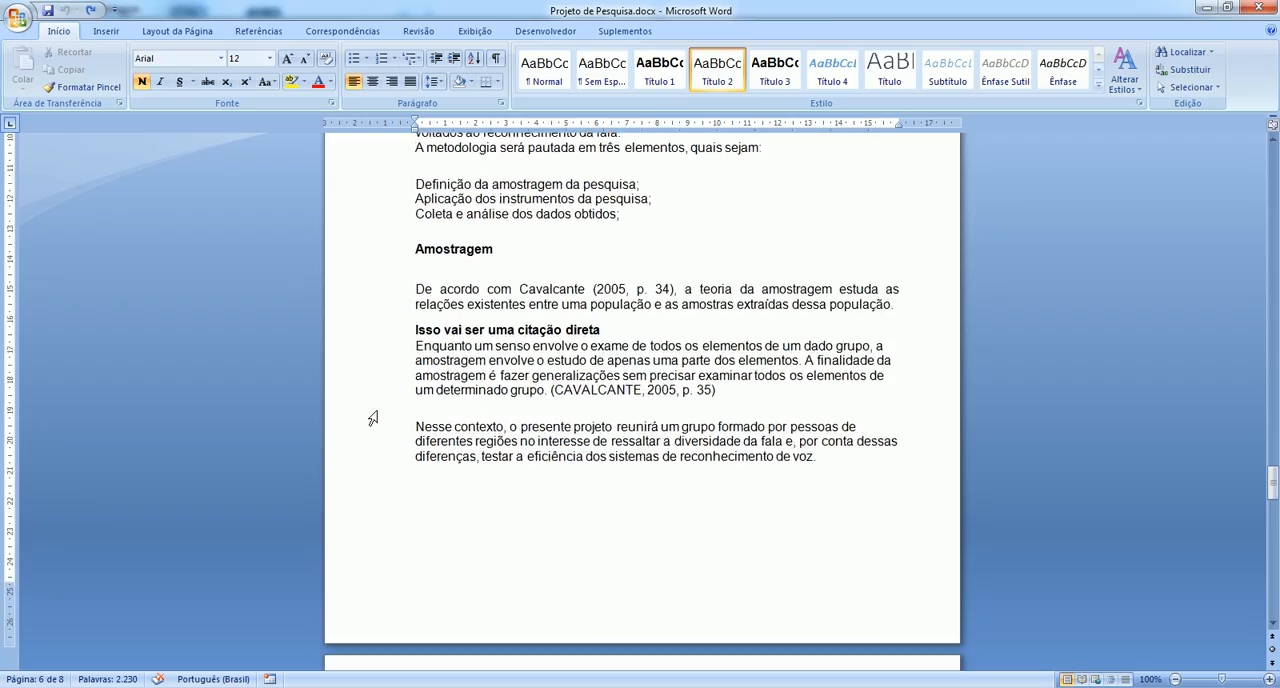
drag(415, 289, 902, 306)
key(ctrl+c)
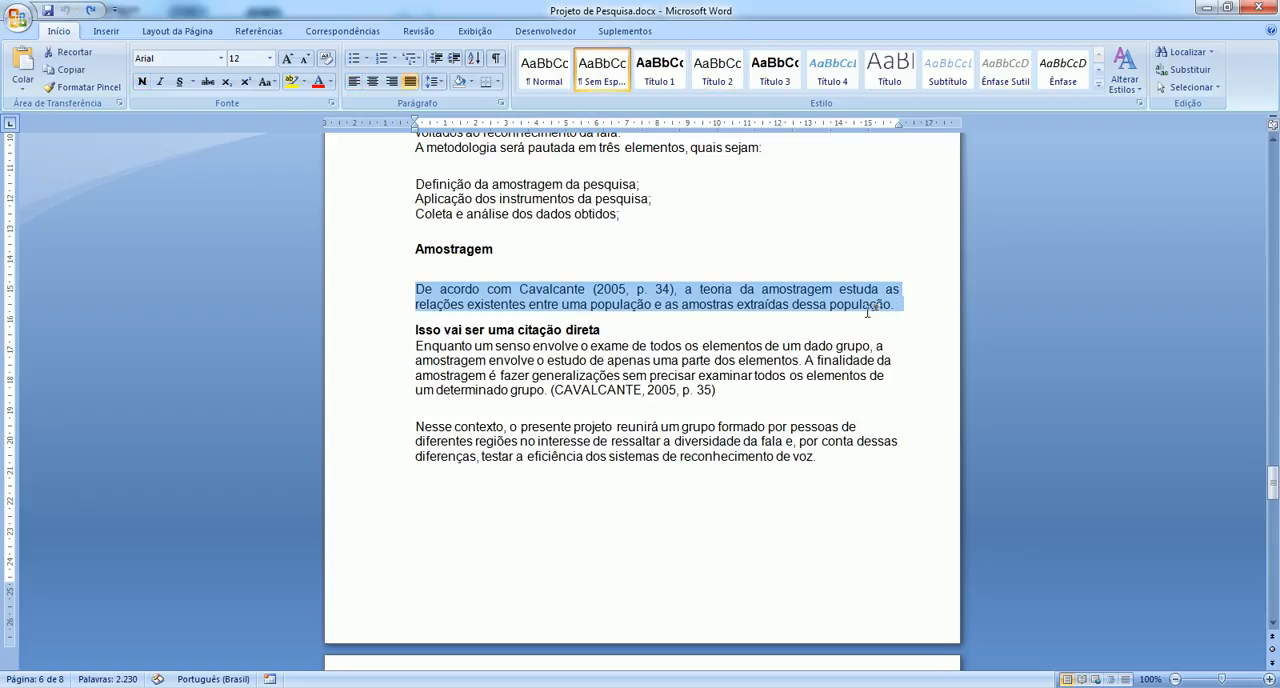
key(alt+Tab)
key(ctrl+v)
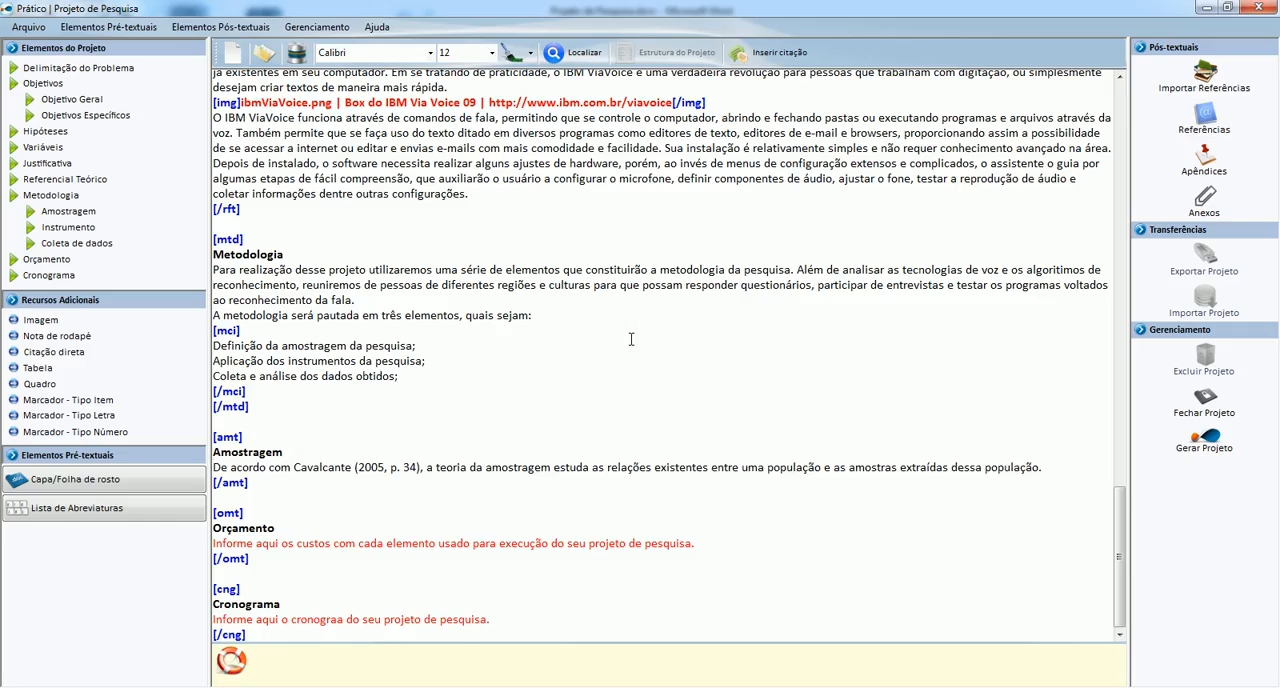
Add a direct citation below the Amostragem paragraph and fill it with the Word quotation beginning "Enquanto um senso envolve".
key(Return)
click(69, 351)
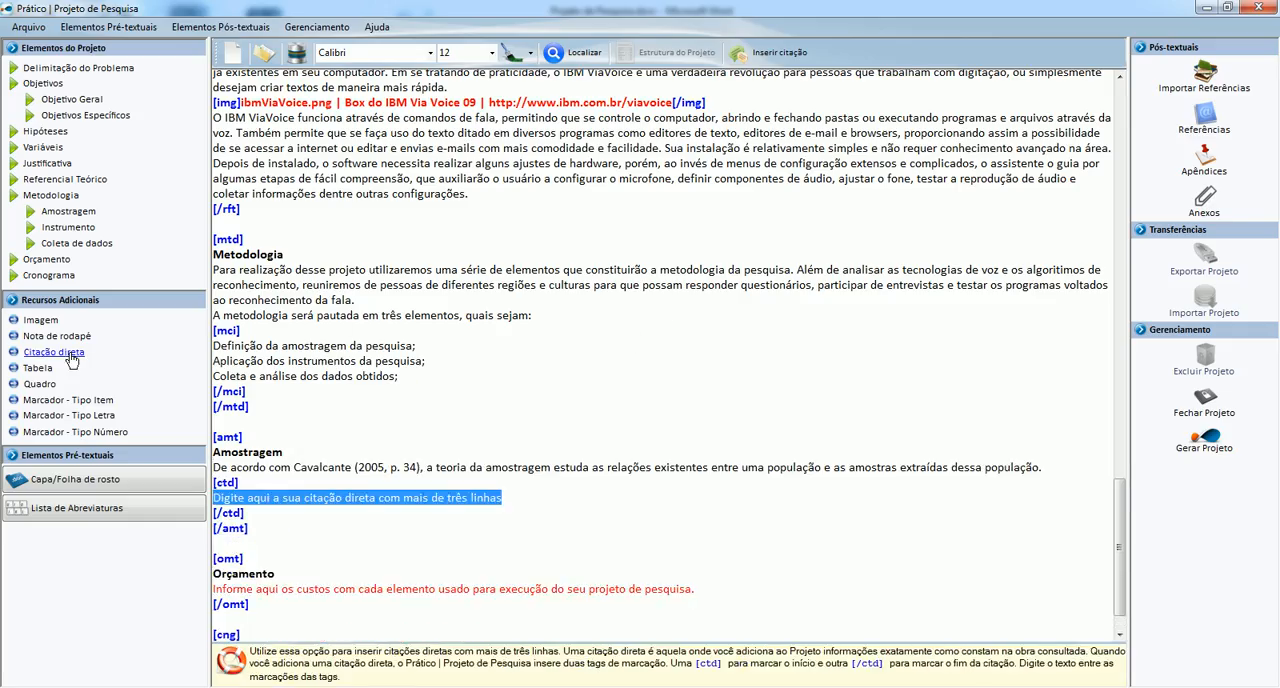
key(alt+Tab)
scroll(70, 359, down, 1)
drag(415, 307, 718, 352)
key(ctrl+c)
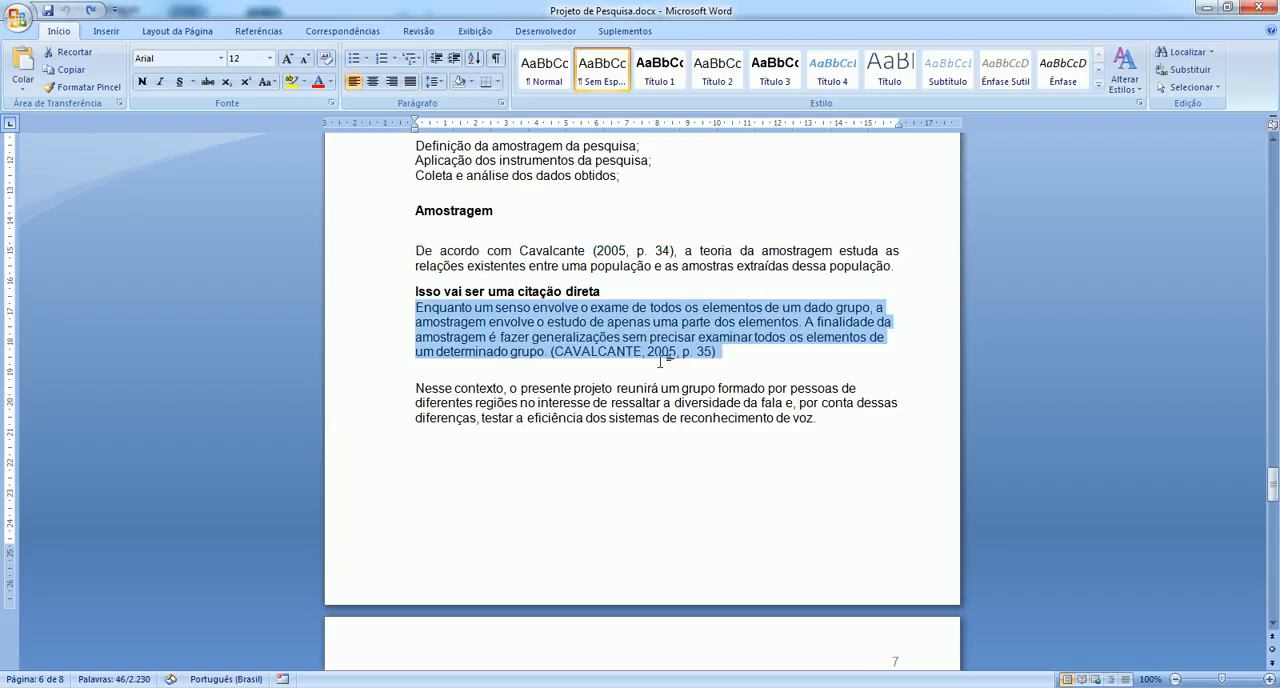
key(alt+Tab)
key(ctrl+v)
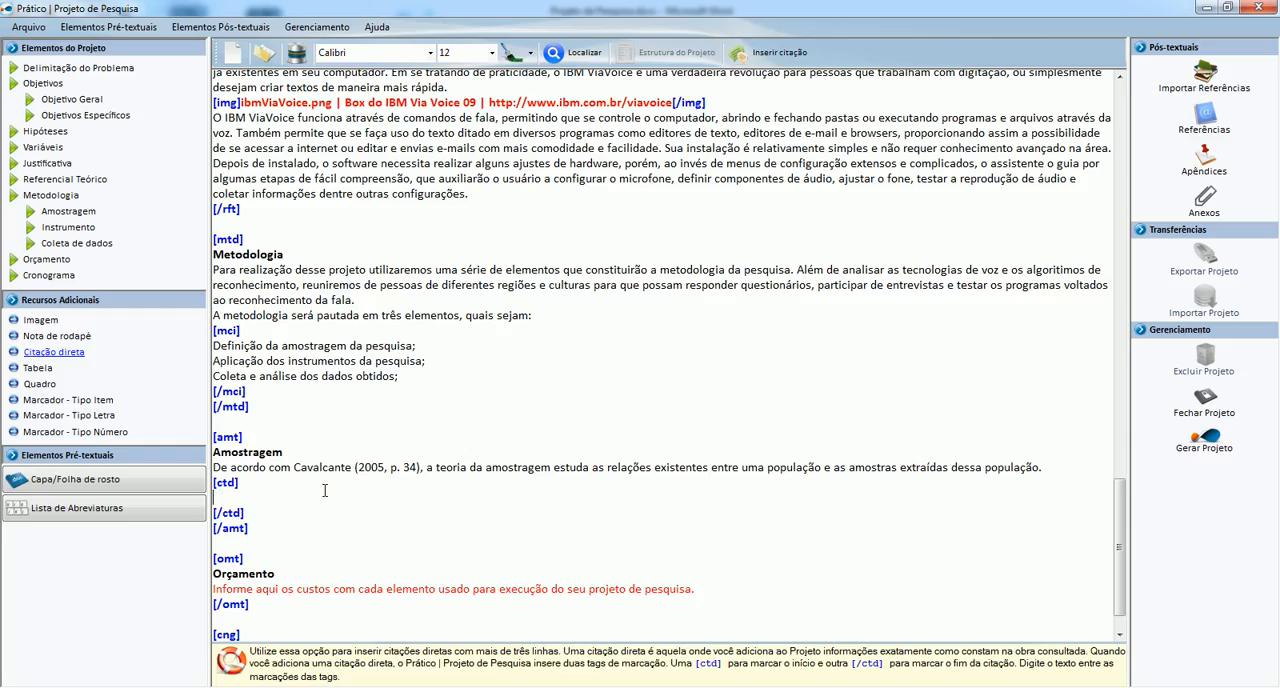
Copy the Word paragraph beginning "Nesse contexto, o presente projeto" to the end of Amostragem, after the direct citation.
key(alt+Tab)
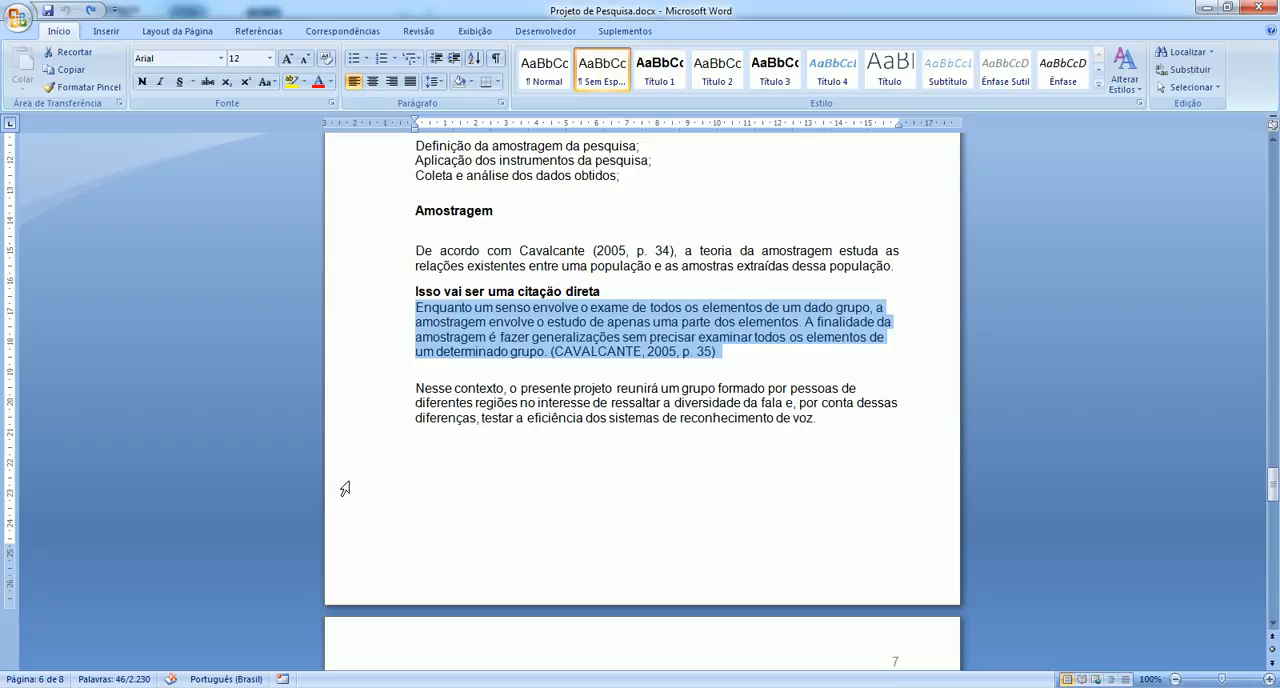
scroll(345, 470, down, 2)
drag(388, 318, 398, 344)
key(ctrl+c)
key(alt+Tab)
key(ctrl+v)
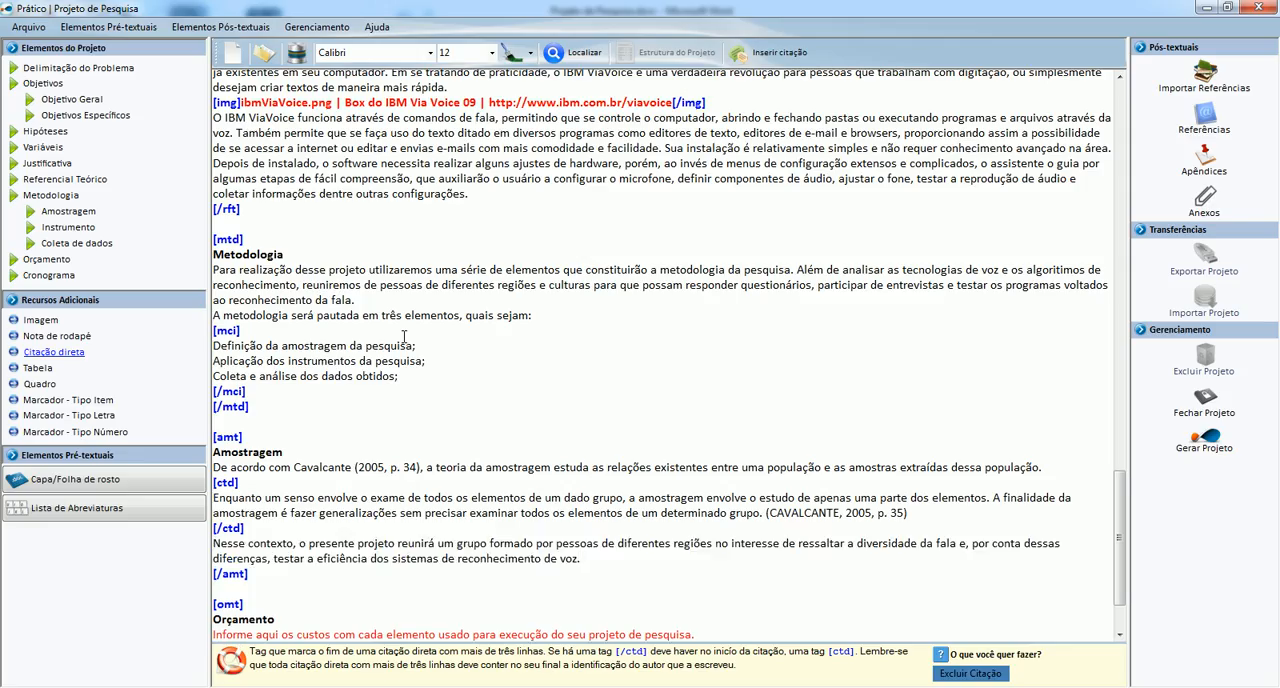
Make room after the Amostragem section and insert an Instrumento de Pesquisa section before Orçamento.
scroll(404, 336, down, 2)
click(231, 491)
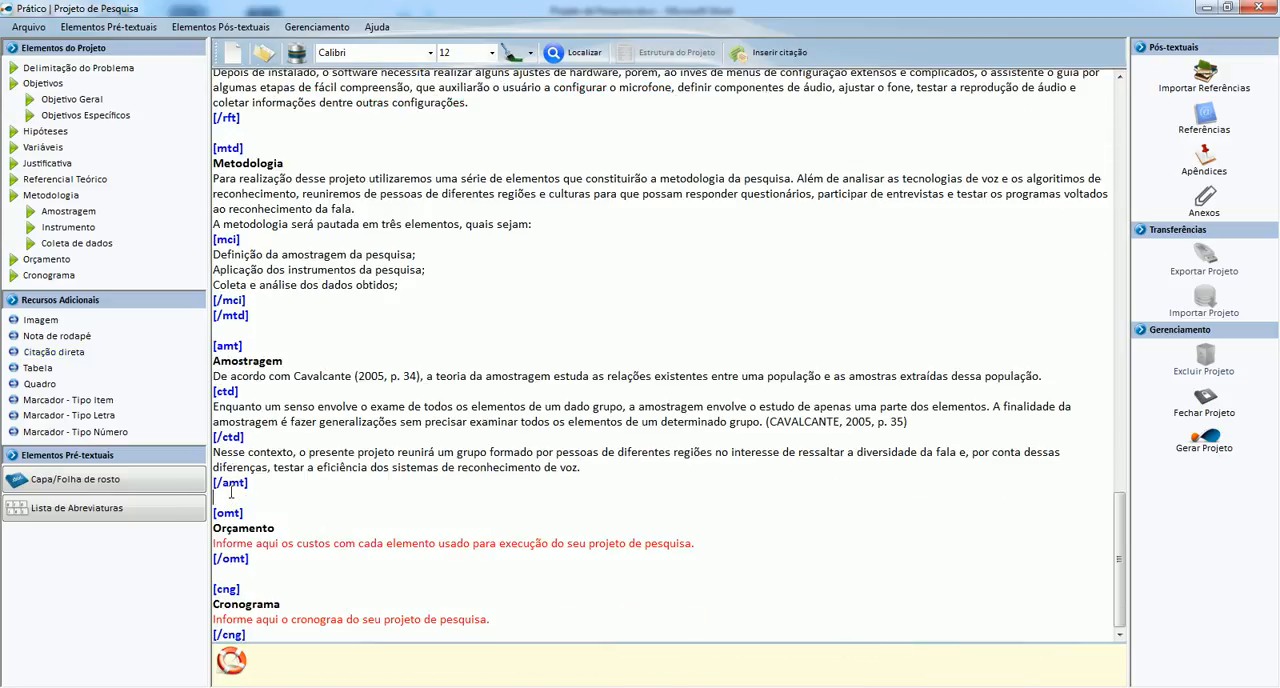
key(Return)
key(Return)
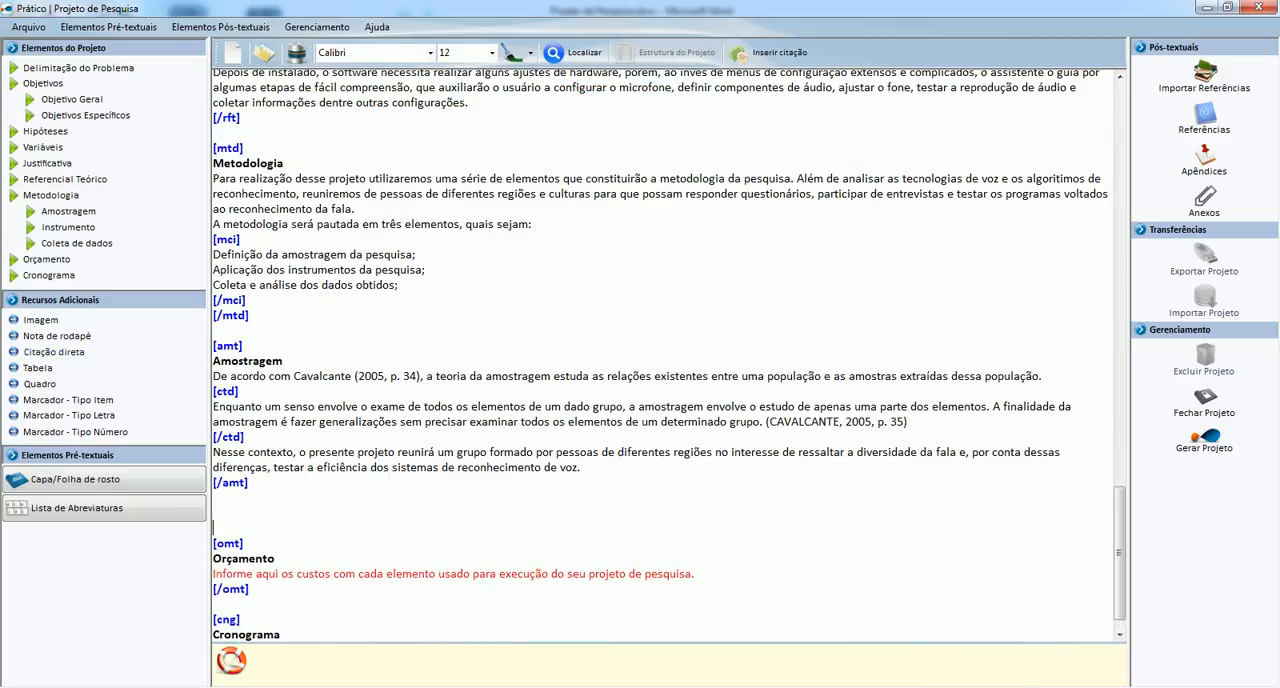
click(66, 230)
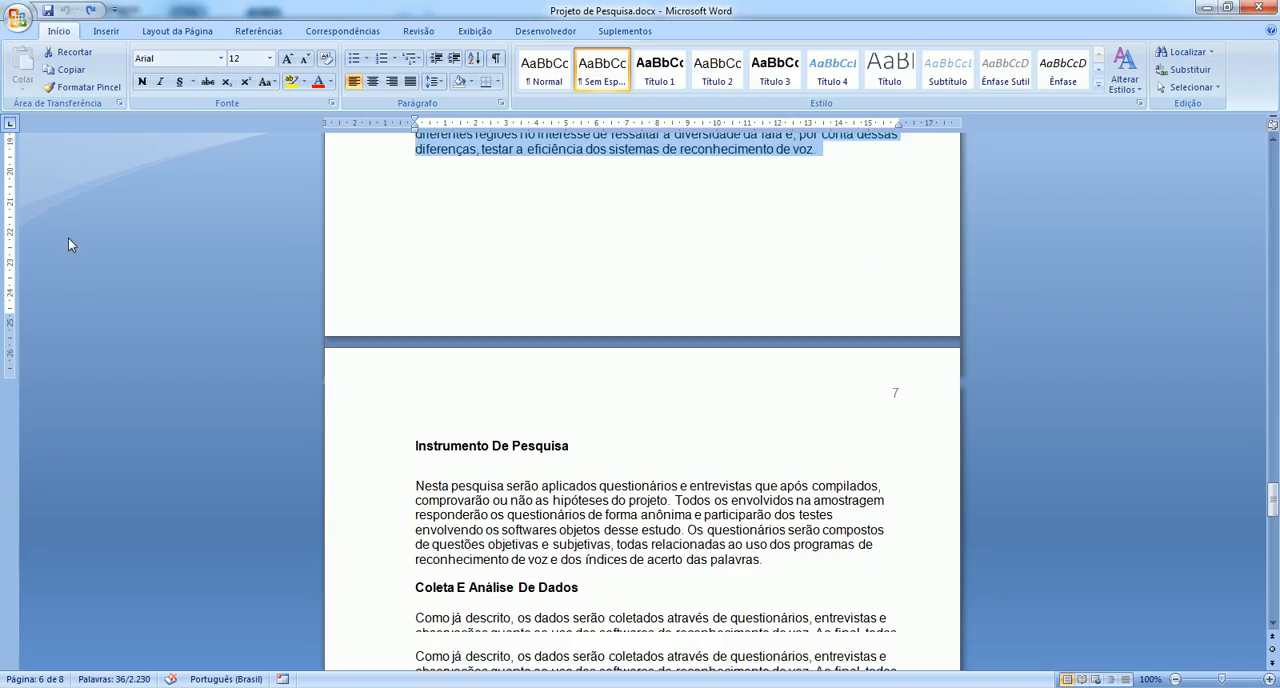
Replace the Instrumento de Pesquisa placeholder with the Word section's paragraph beginning "Nesta pesquisa serão aplicados questionários".
scroll(68, 238, down, 5)
drag(390, 259, 401, 349)
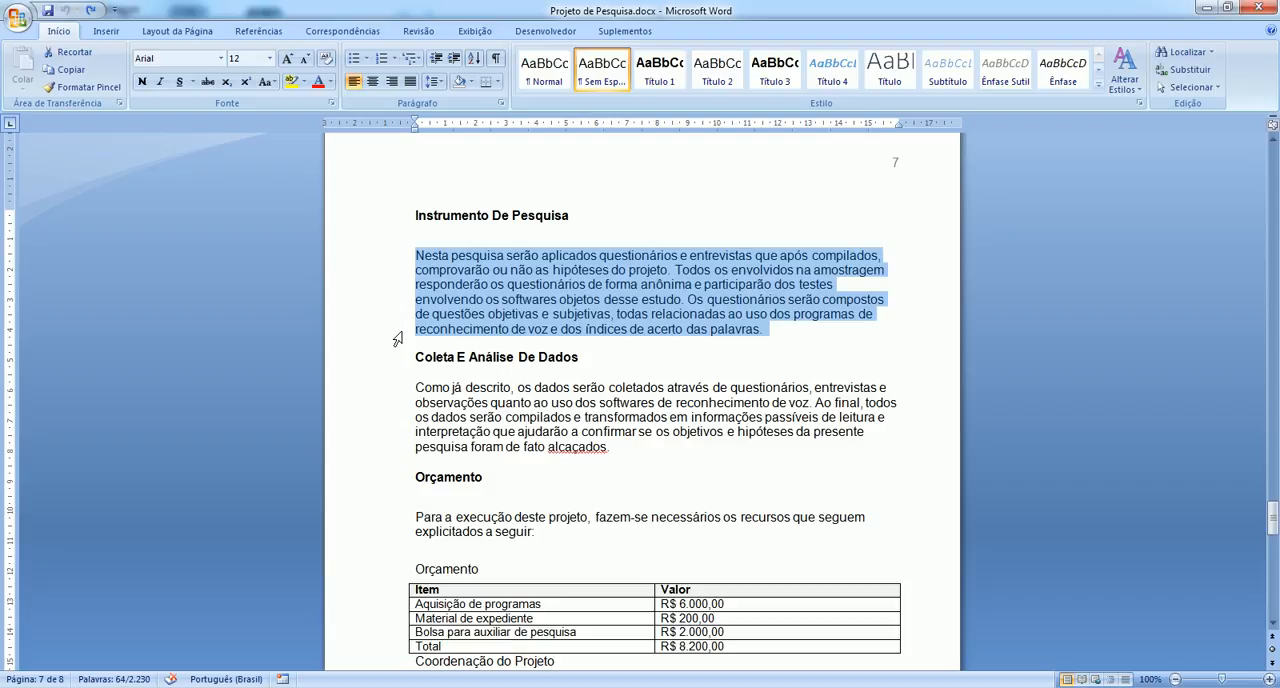
key(alt+Tab)
scroll(403, 331, down, 2)
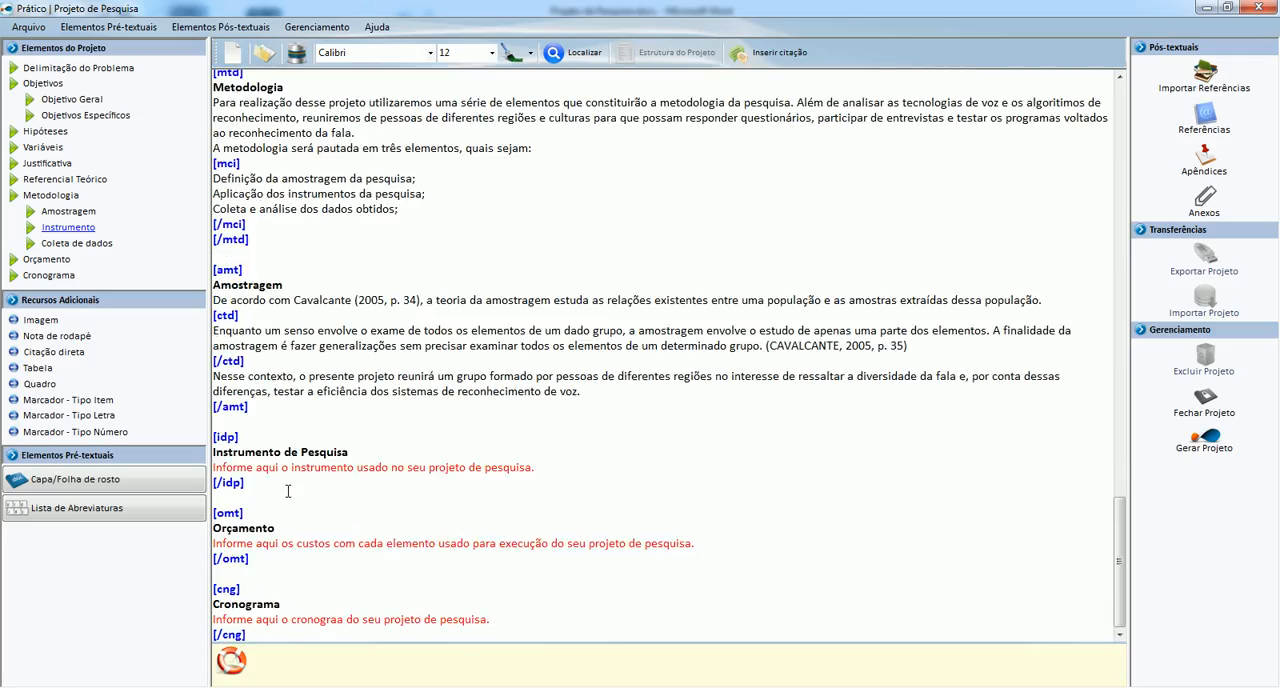
drag(547, 476, 190, 463)
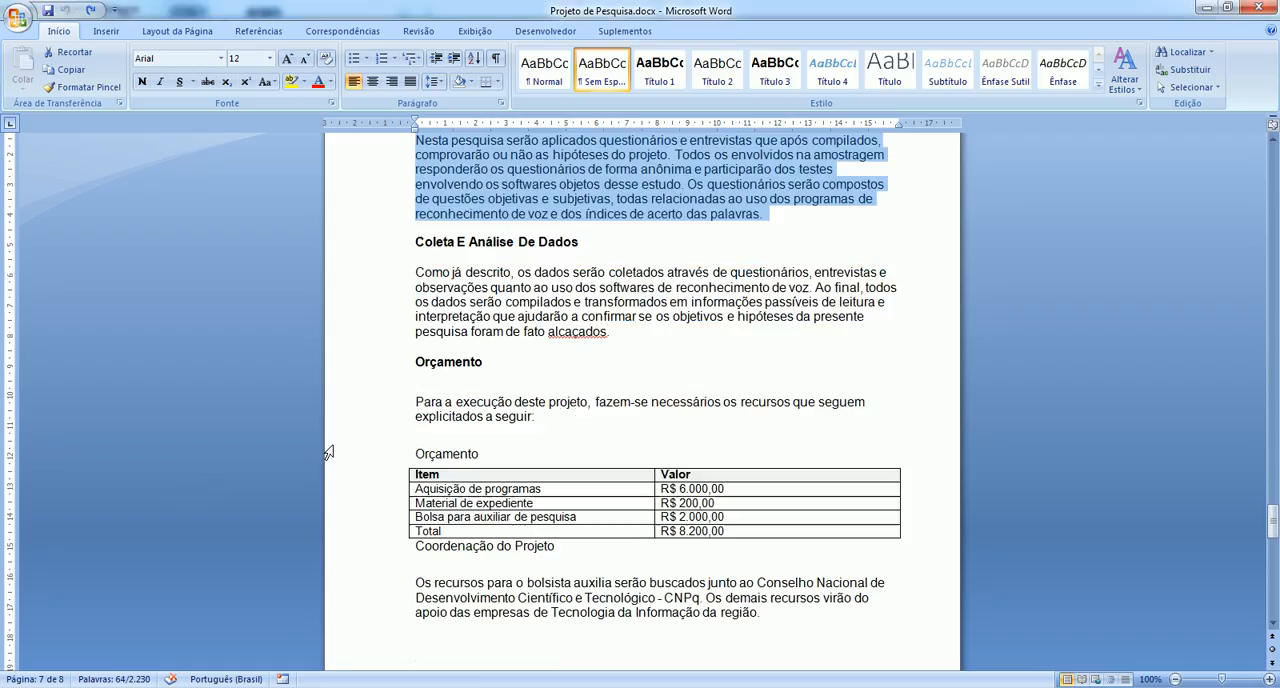
Make room after the Instrumento de Pesquisa section, insert a Coleta e Análise de Dados section before Orçamento and clear its placeholder text.
key(alt+Tab)
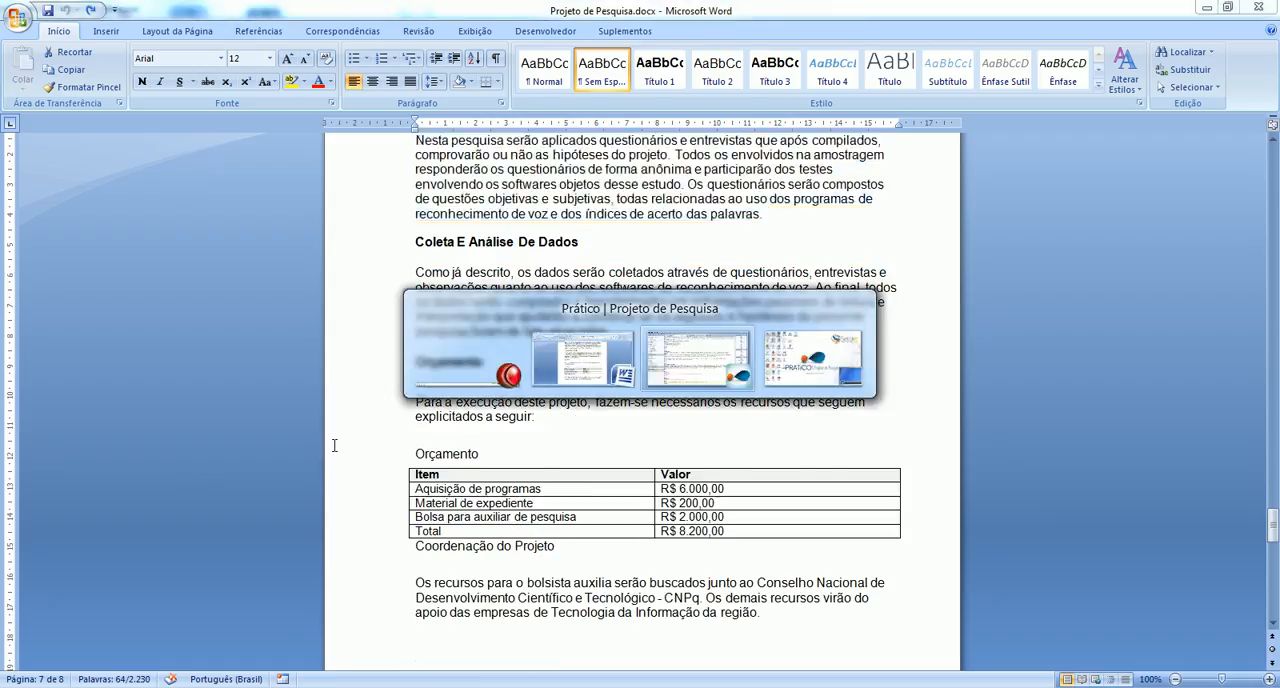
key(Return)
key(Return)
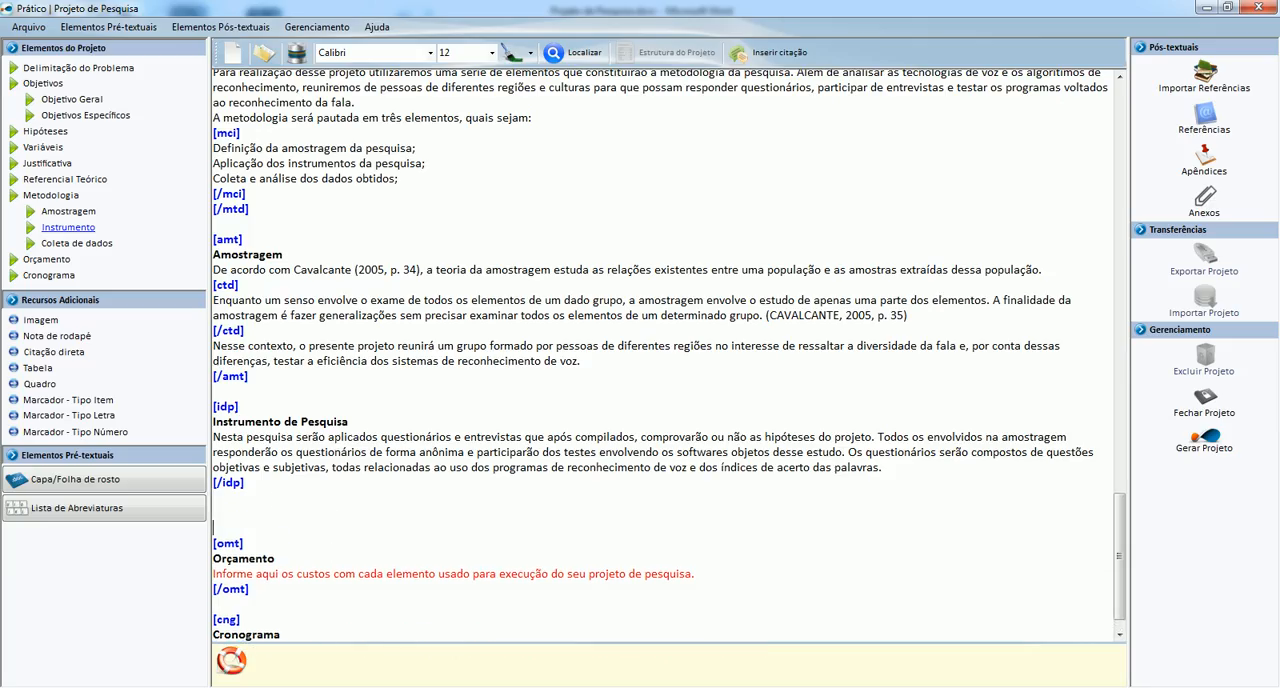
click(57, 250)
key(BackSpace)
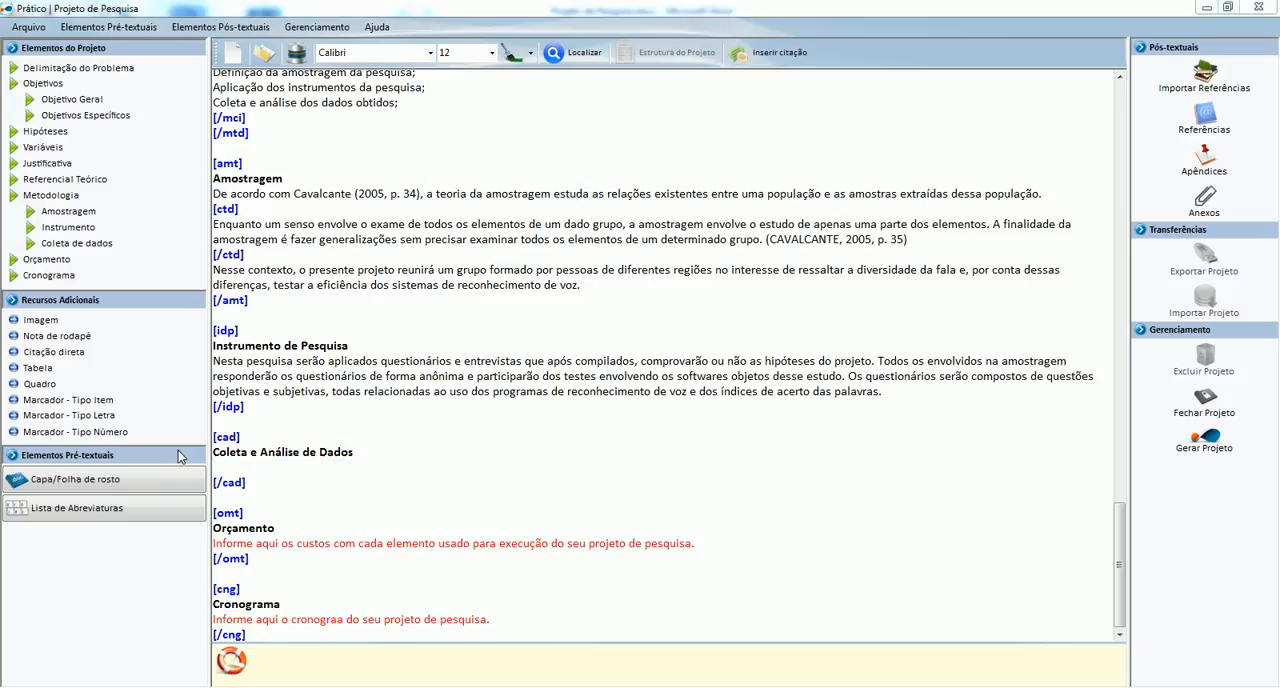
Copy the Word paragraph beginning "Como já descrito" into the empty Coleta e Análise de Dados section.
key(alt+Tab)
scroll(181, 457, down, 3)
scroll(261, 428, up, 1)
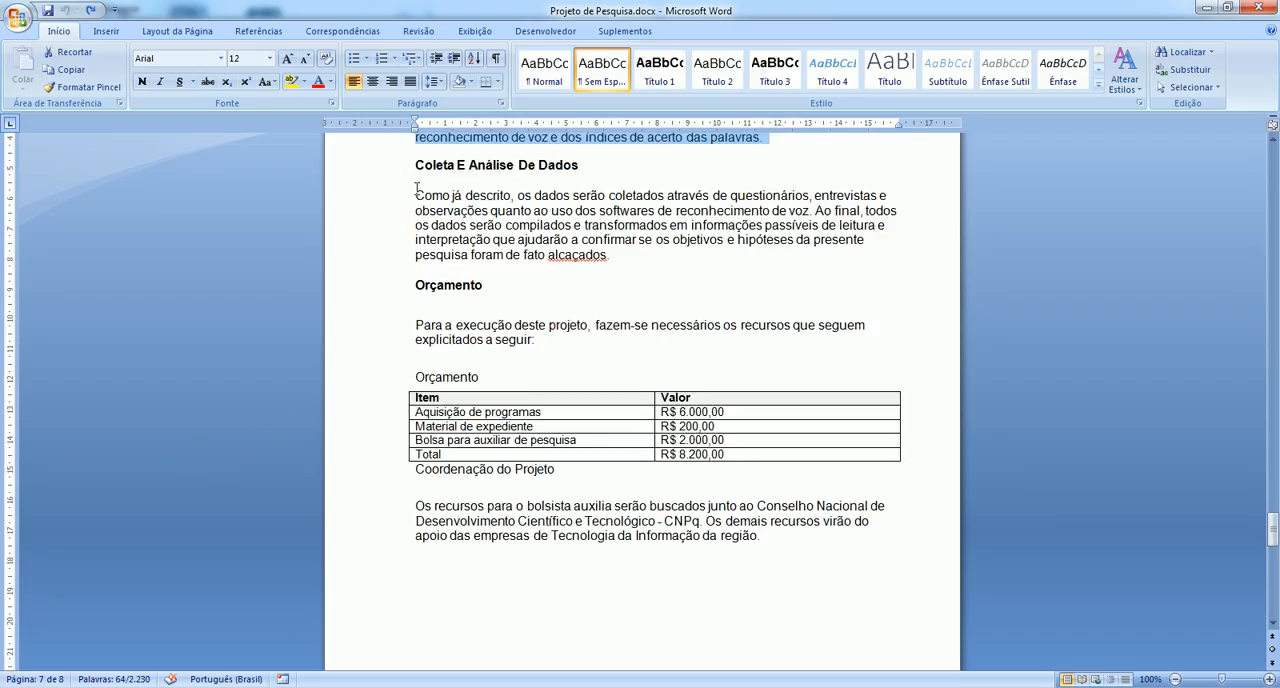
drag(397, 194, 437, 258)
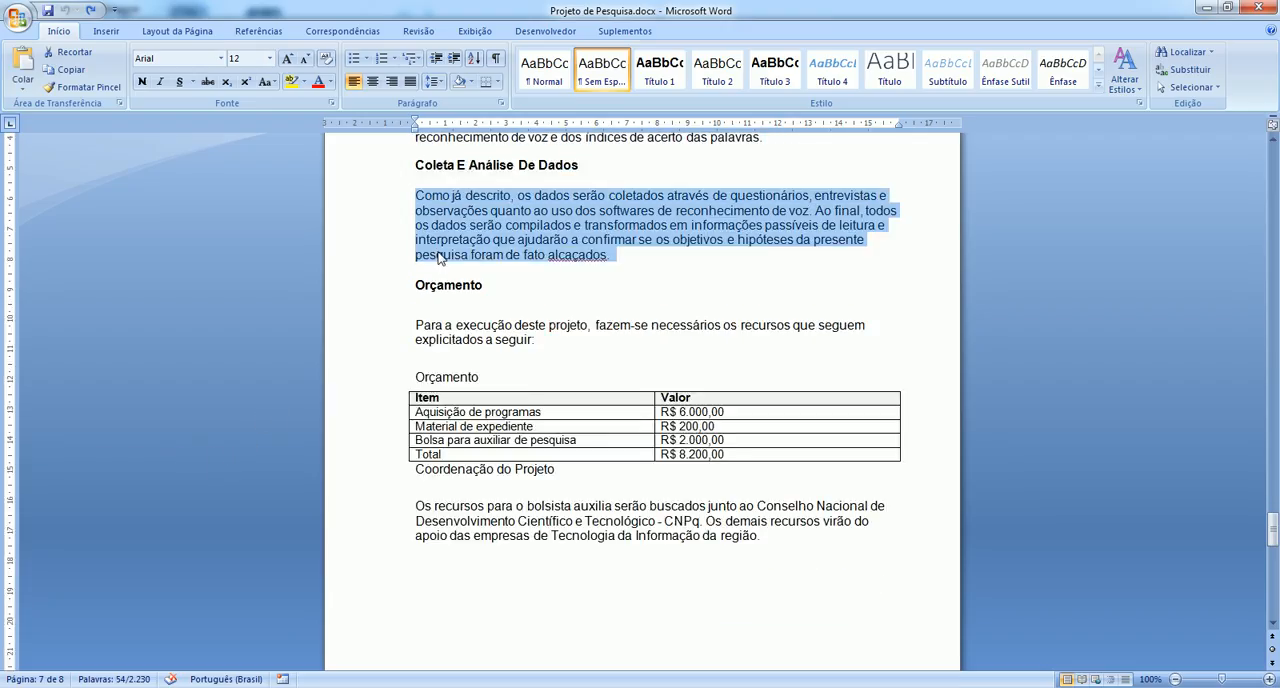
key(alt+Tab)
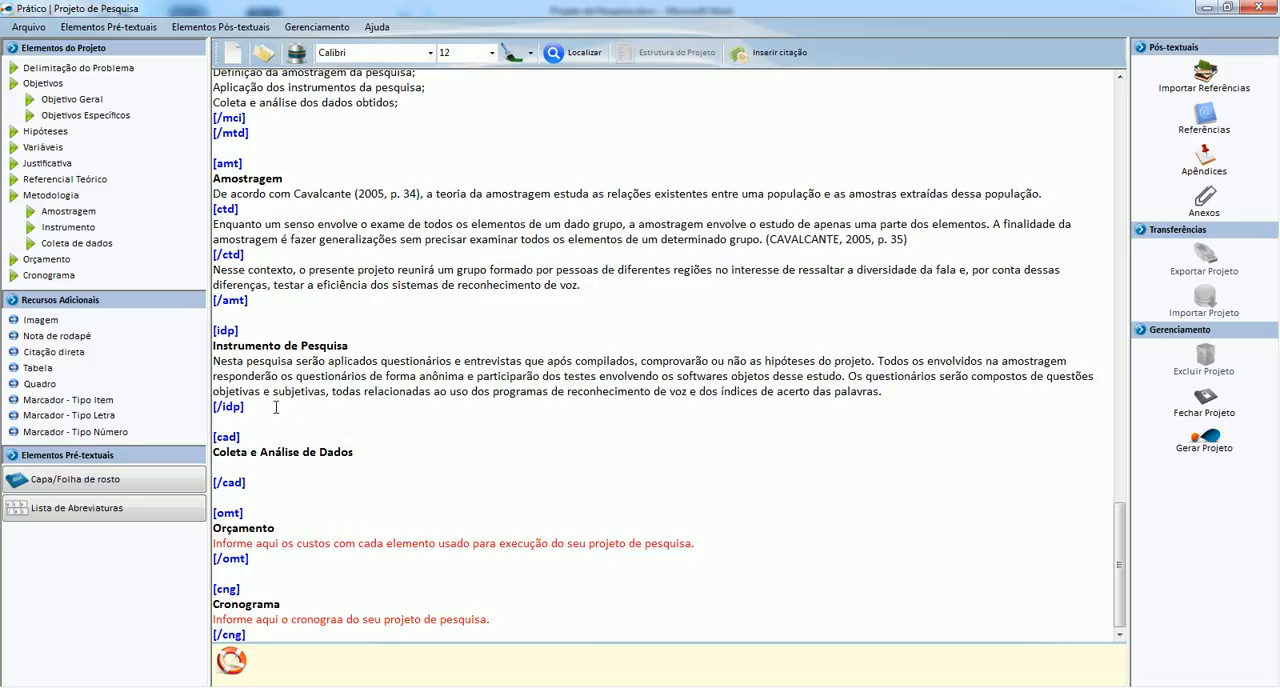
key(ctrl+v)
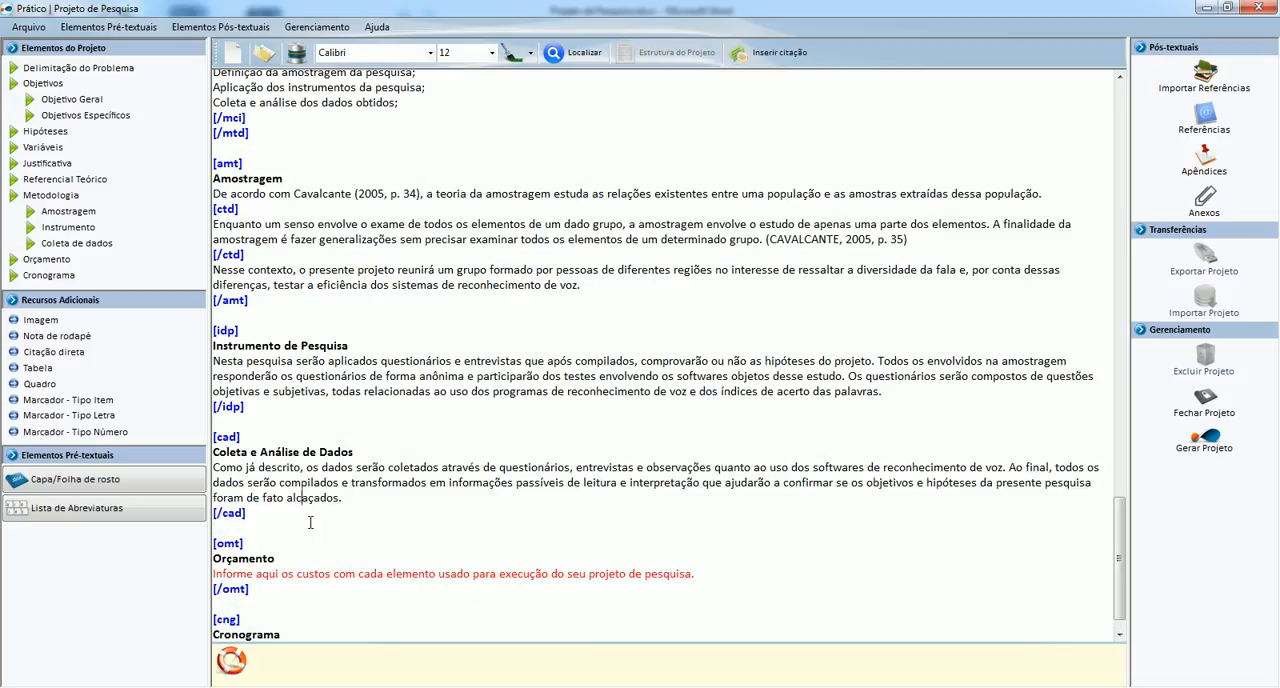
Correct the misspelled last word of the Coleta e Análise de Dados paragraph to "alcançados".
click(308, 497)
text(n)
scroll(286, 585, down, 1)
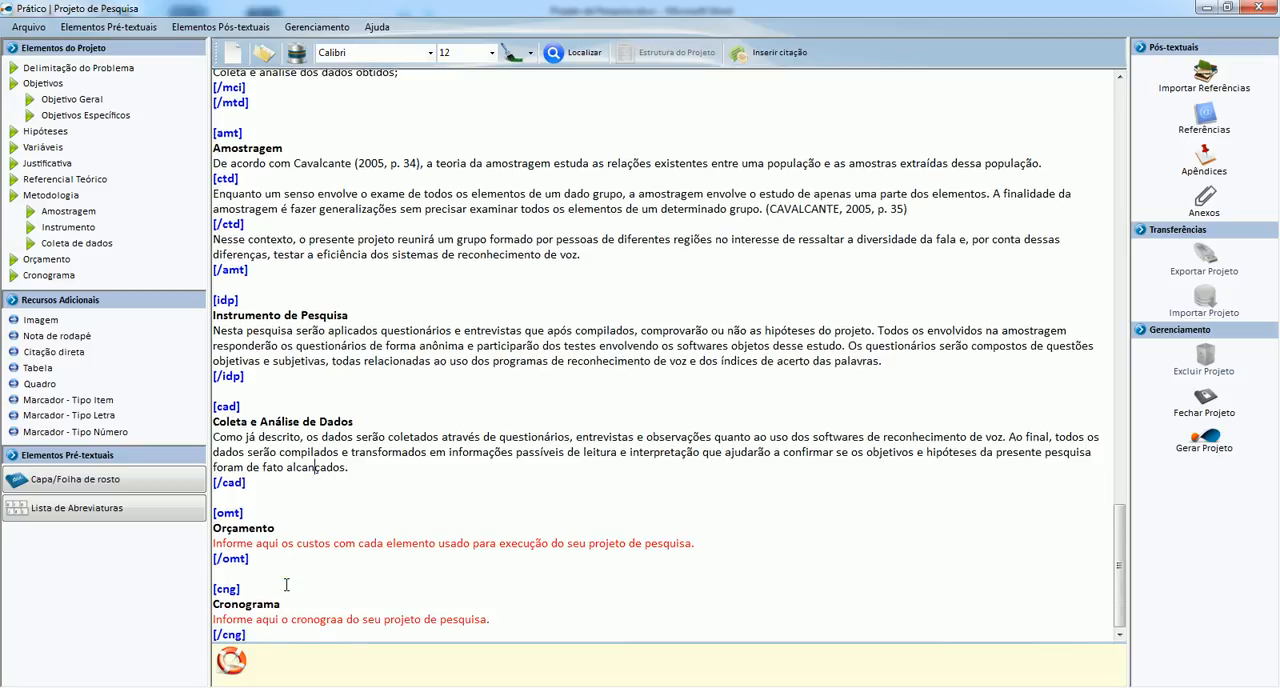
Replace the Orçamento placeholder with the Word section's introductory sentence beginning "Para a execução deste projeto".
key(alt+Tab)
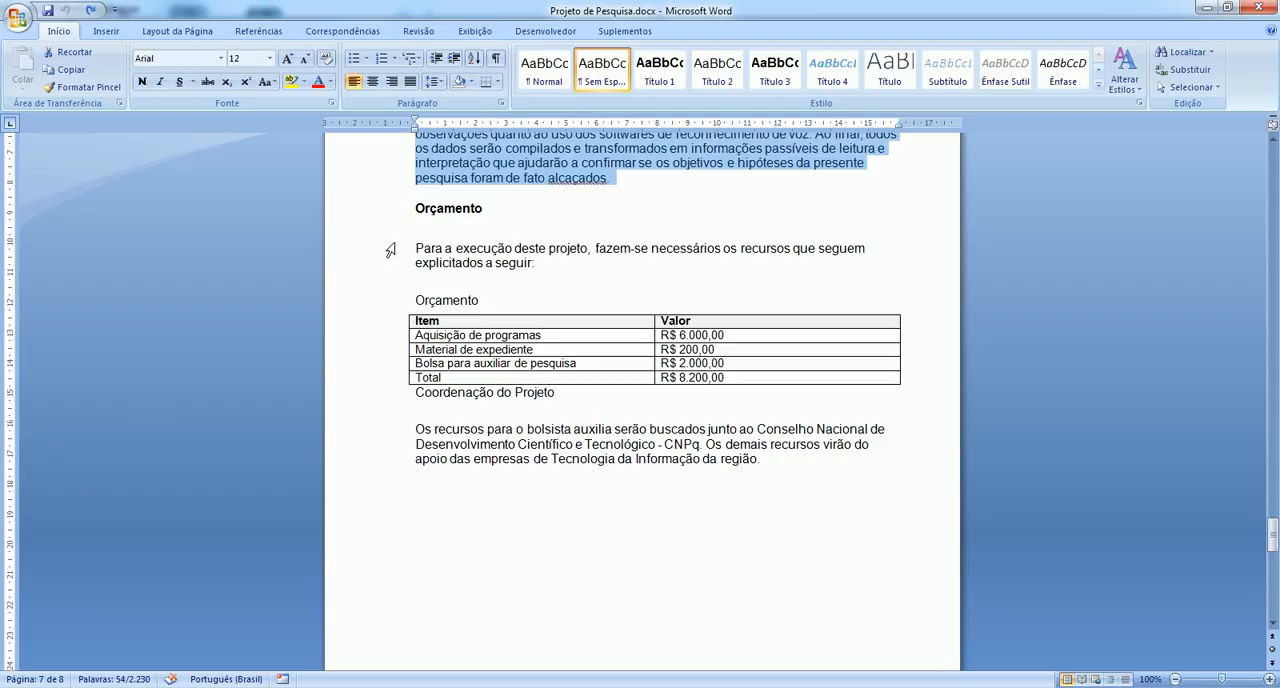
drag(391, 249, 392, 263)
key(ctrl+c)
key(alt+Tab)
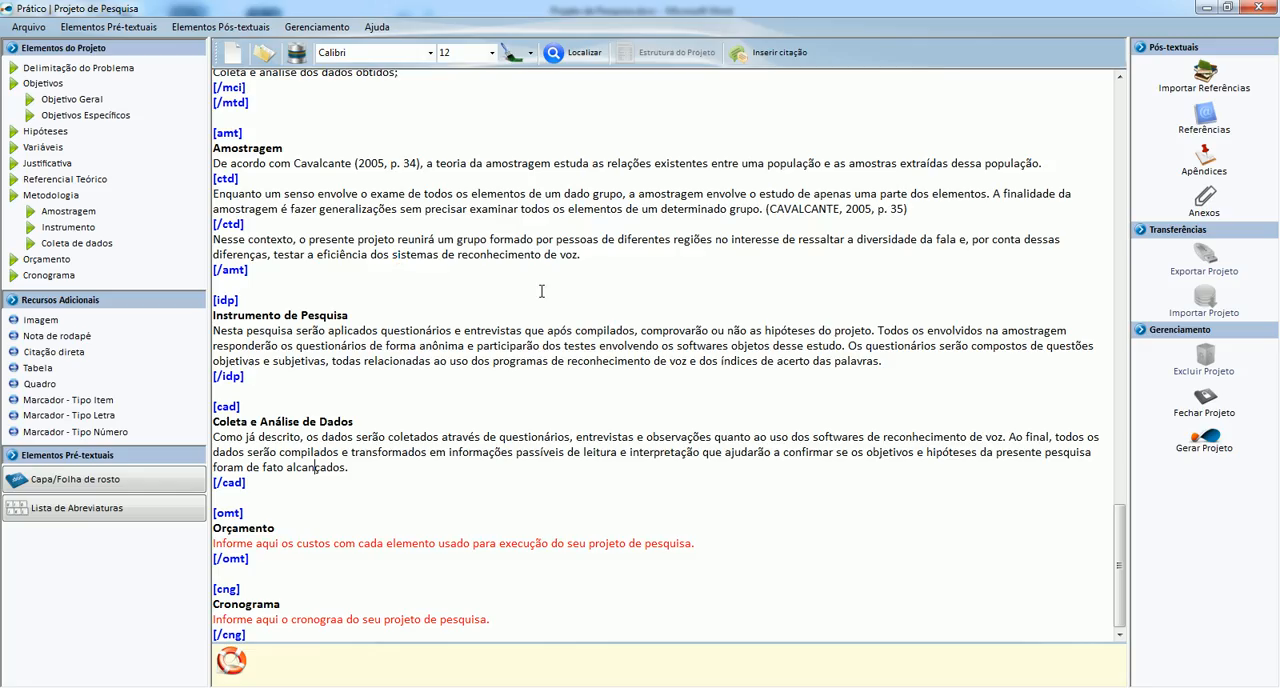
click(215, 546)
key(shift+End)
key(ctrl+v)
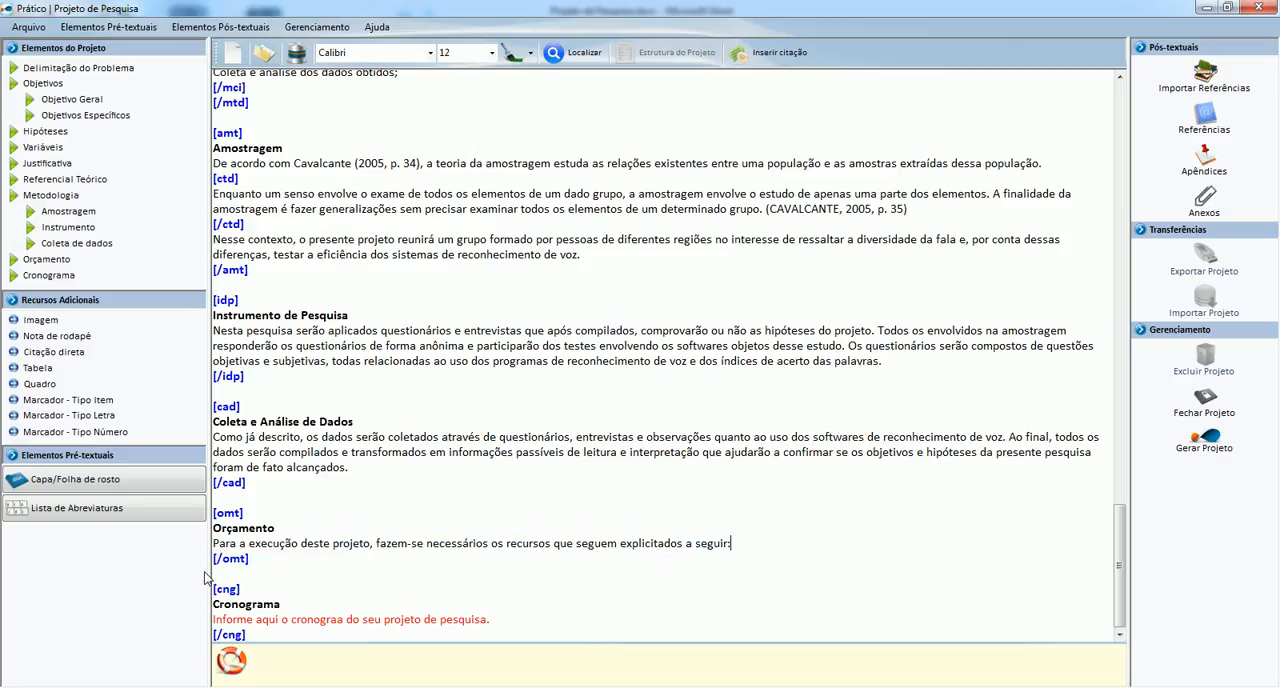
Insert a quadro below the Orçamento sentence and give it two columns titled Item and Valor.
click(40, 384)
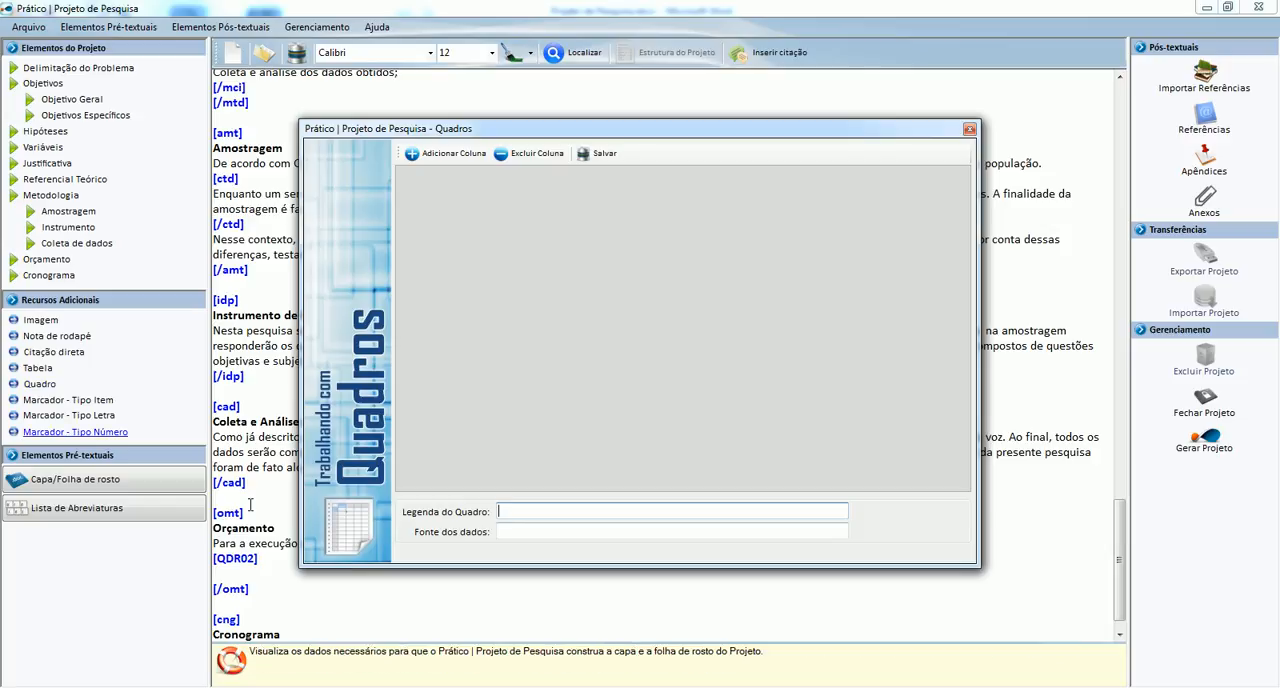
click(452, 154)
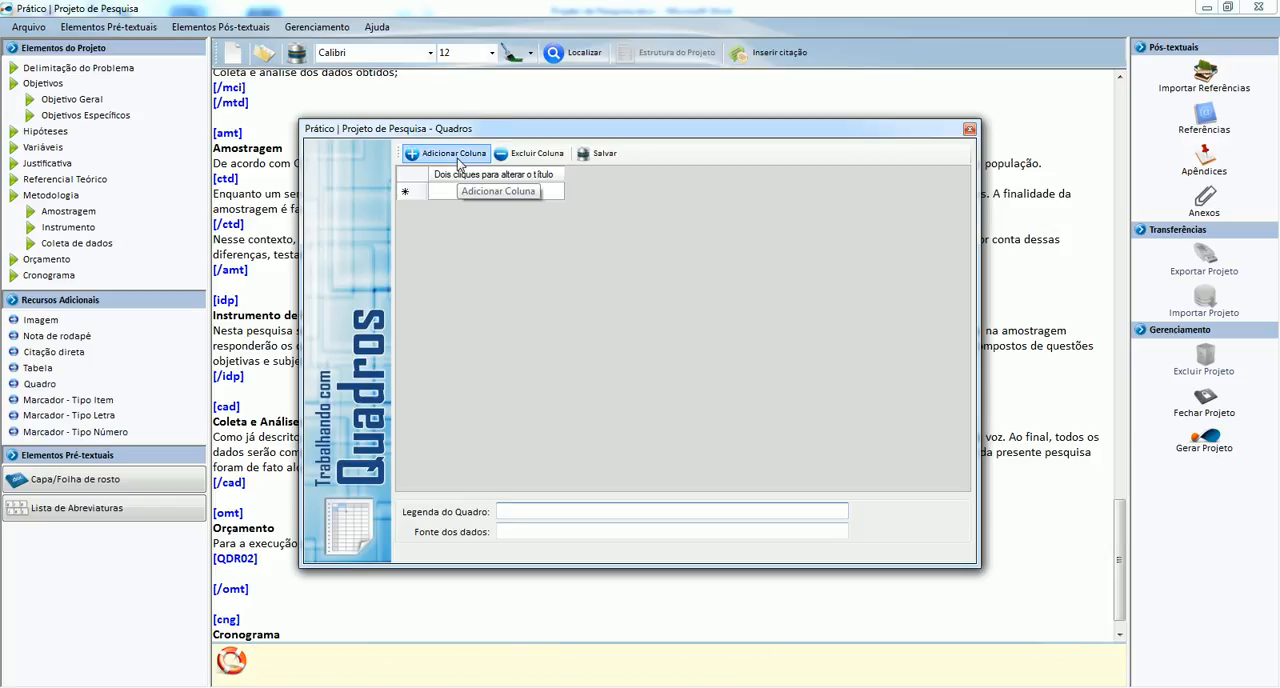
click(452, 154)
double_click(467, 175)
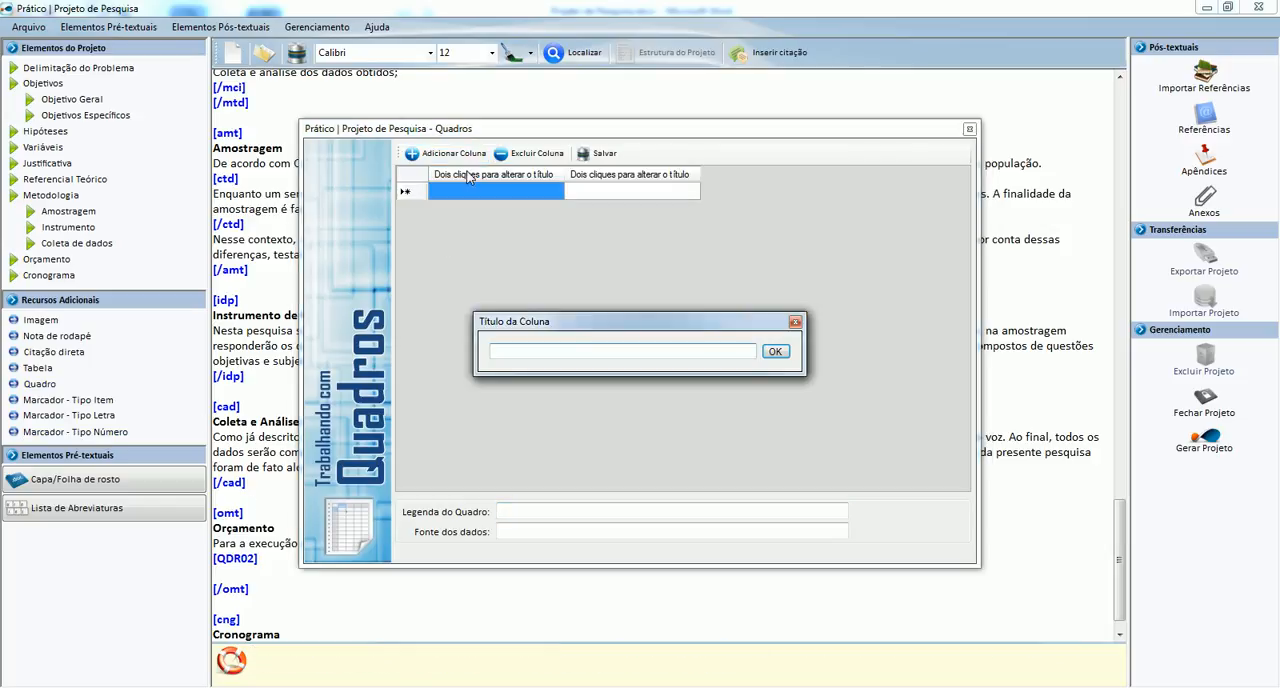
text(Item)
key(Return)
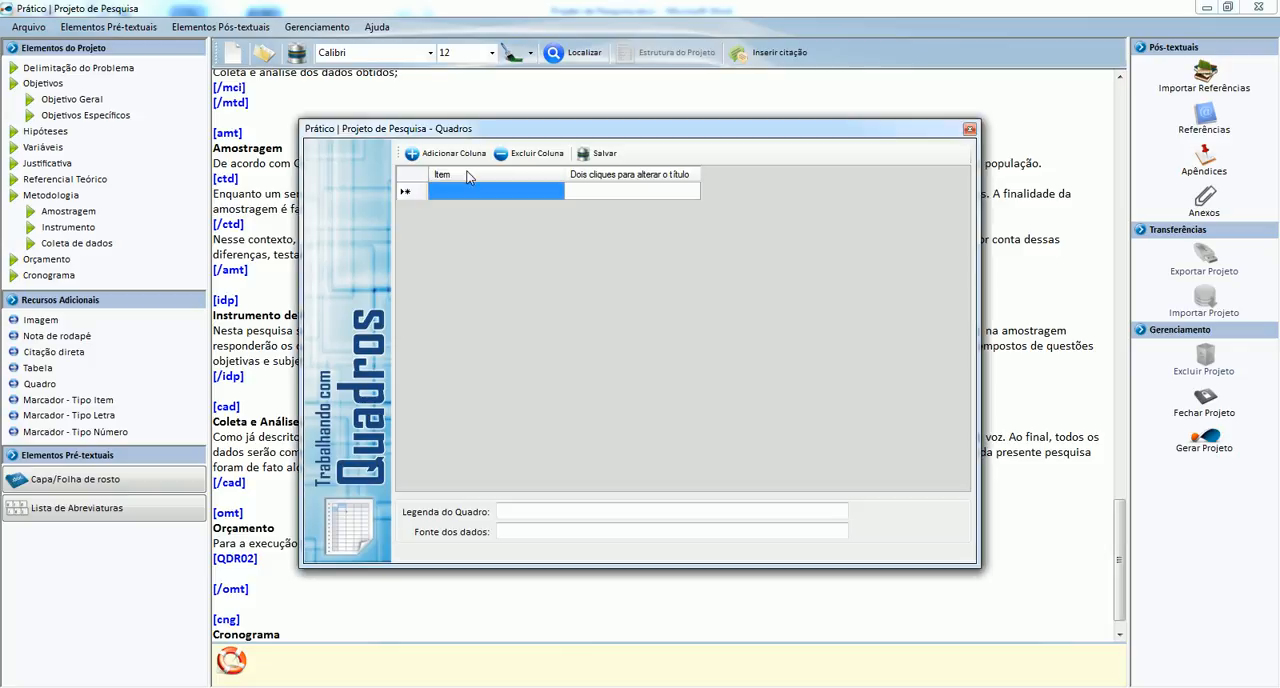
double_click(641, 176)
text(Valor)
key(Return)
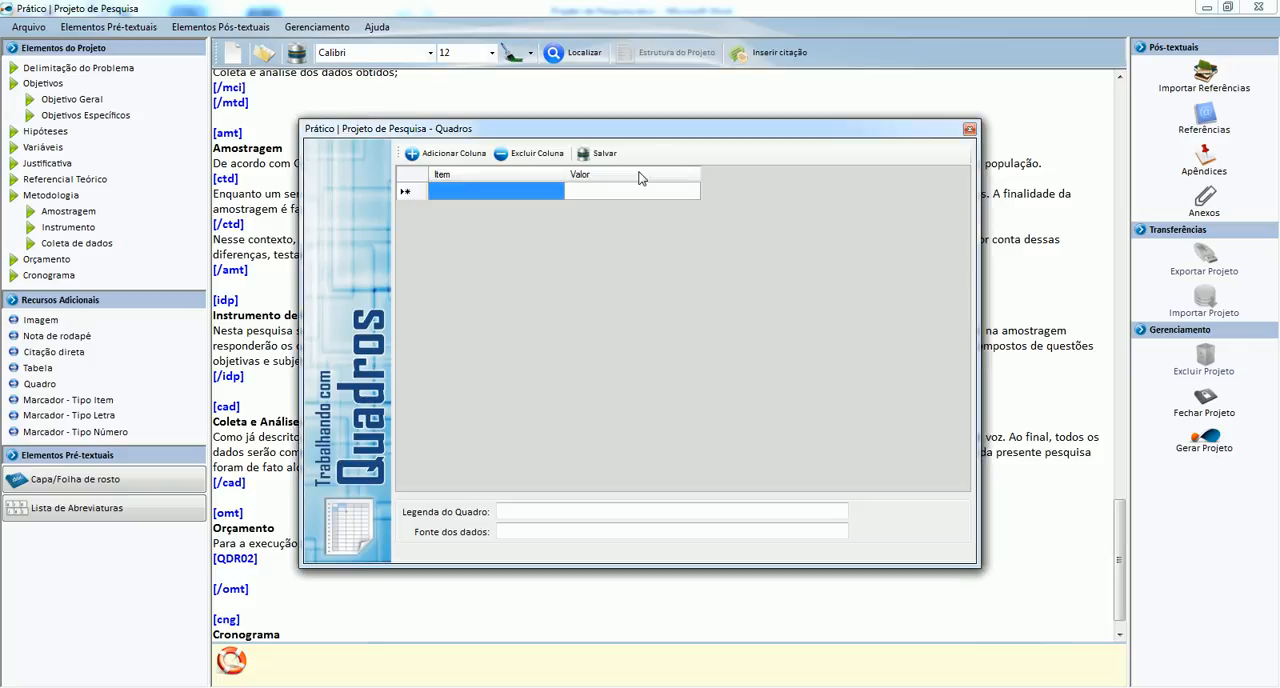
Fill the quadro's first row with "Aquisição de programas" and R$ 6.000,00.
click(536, 189)
text(Aq)
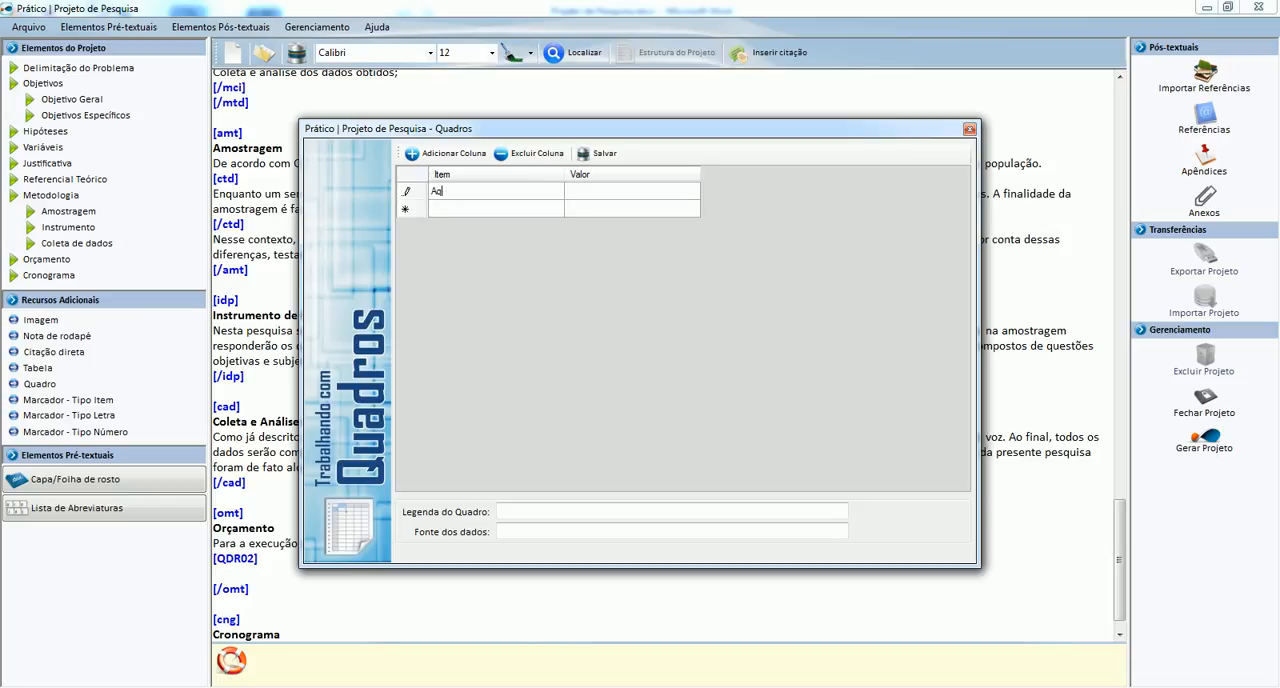
text(uisição de programas)
key(Tab)
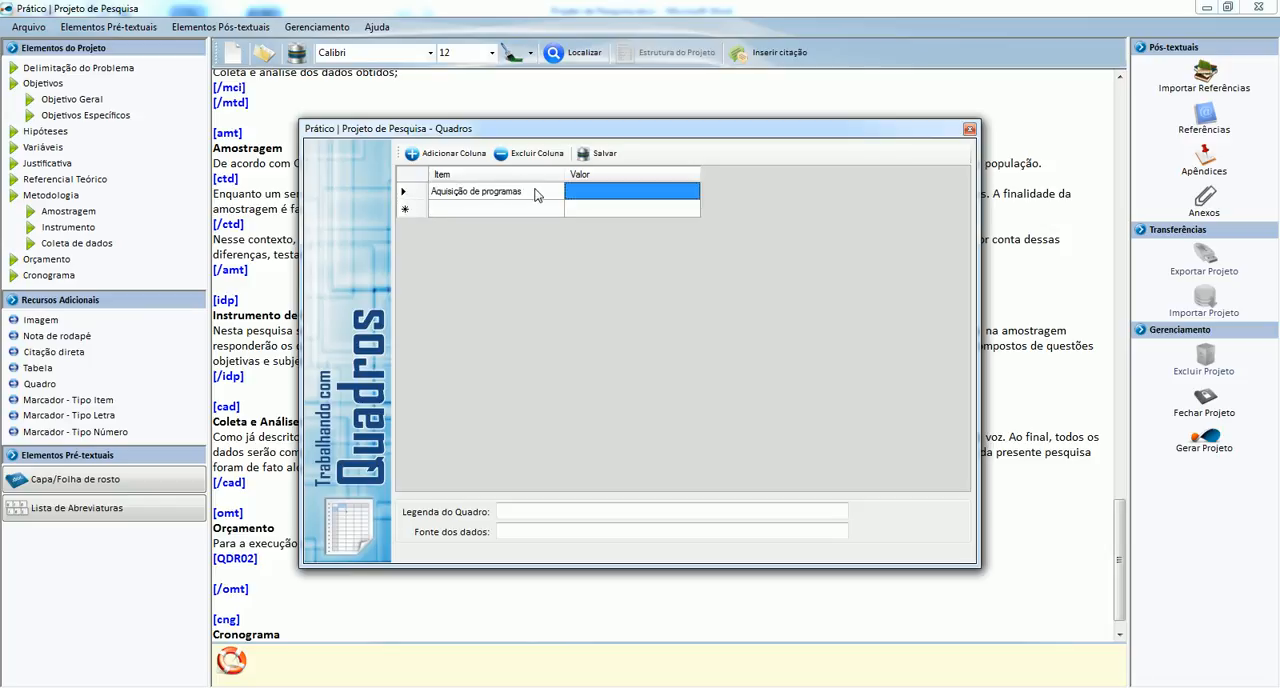
text(R$ )
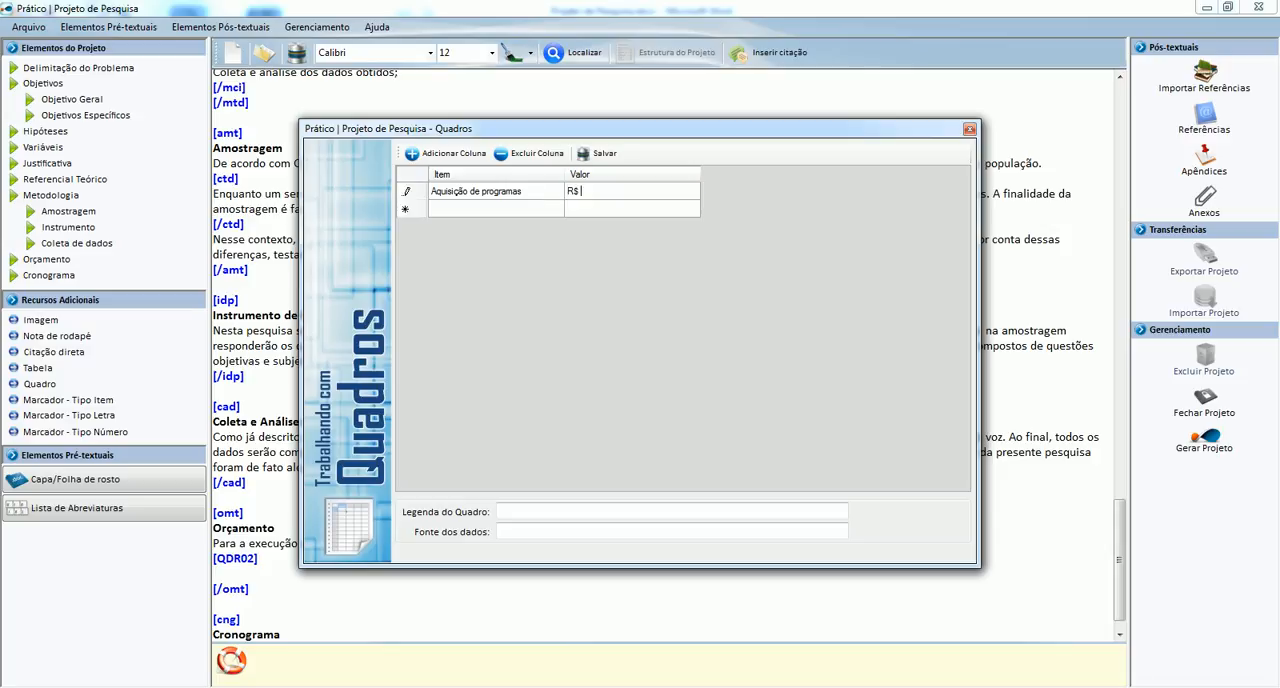
text(6.000,00)
key(Tab)
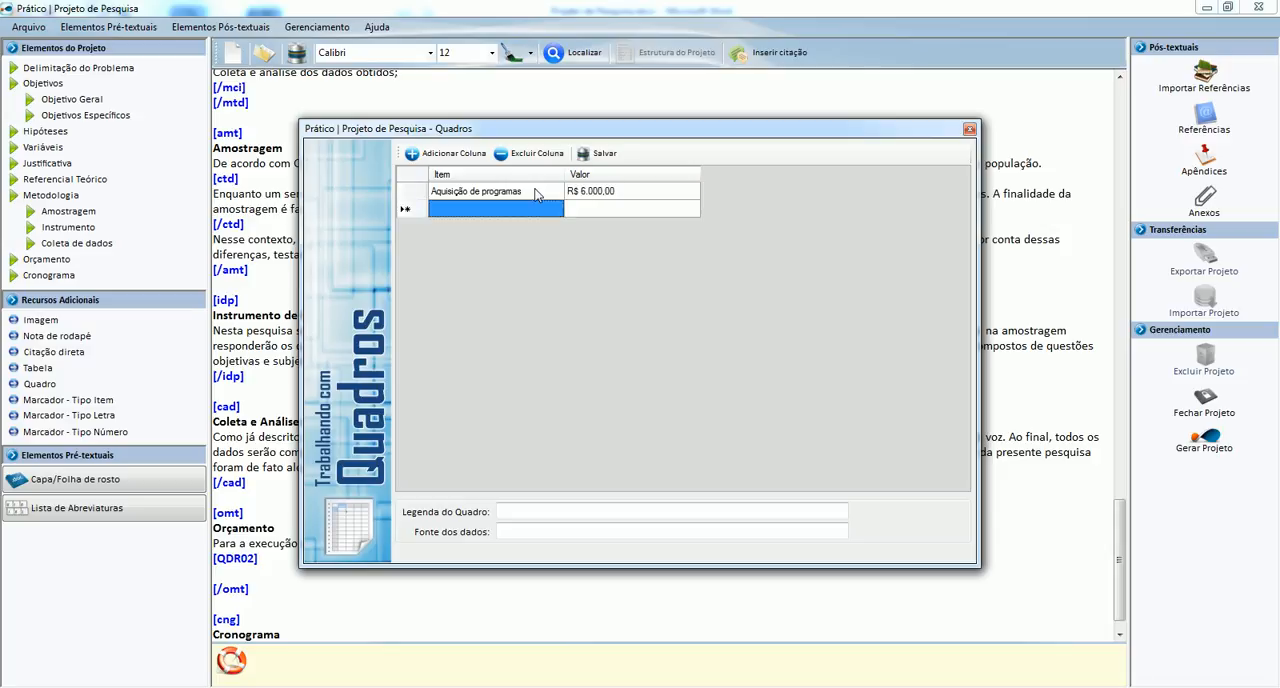
Fill the quadro's second row with "Material de expediente" and R$ 200,00.
text(Material )
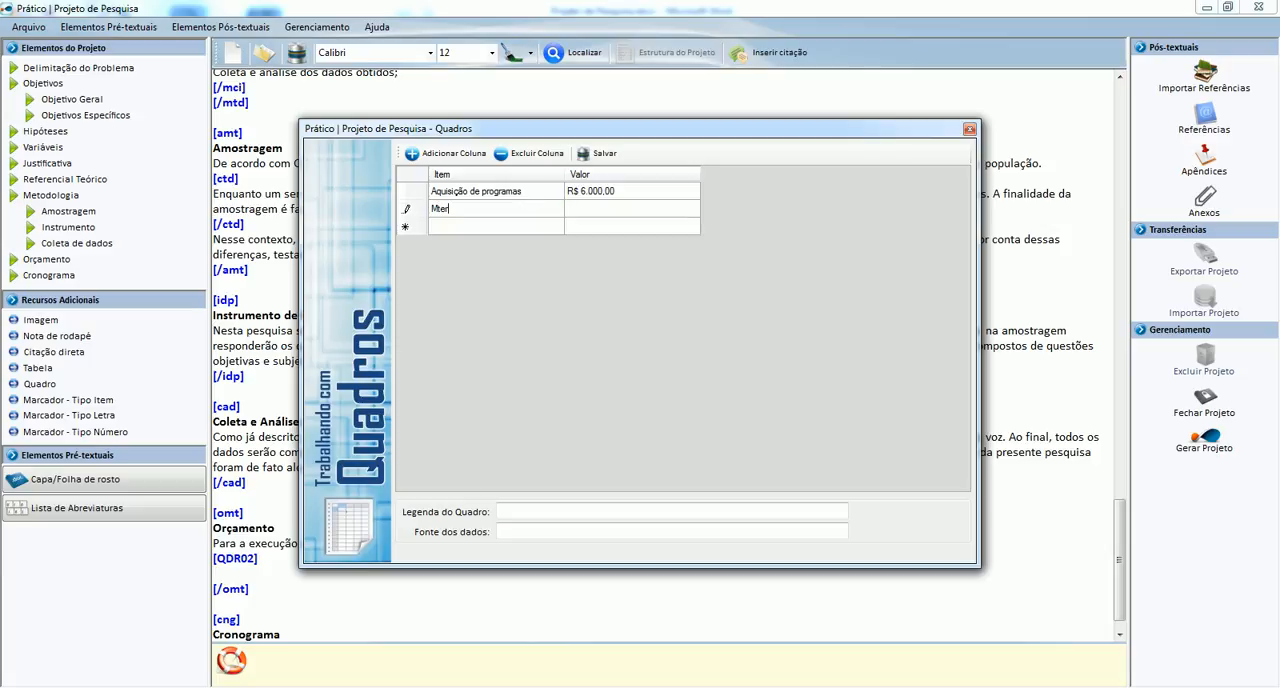
text(de)
key(BackSpace)
text(expediente)
key(Tab)
text(R$ 200)
key(Tab)
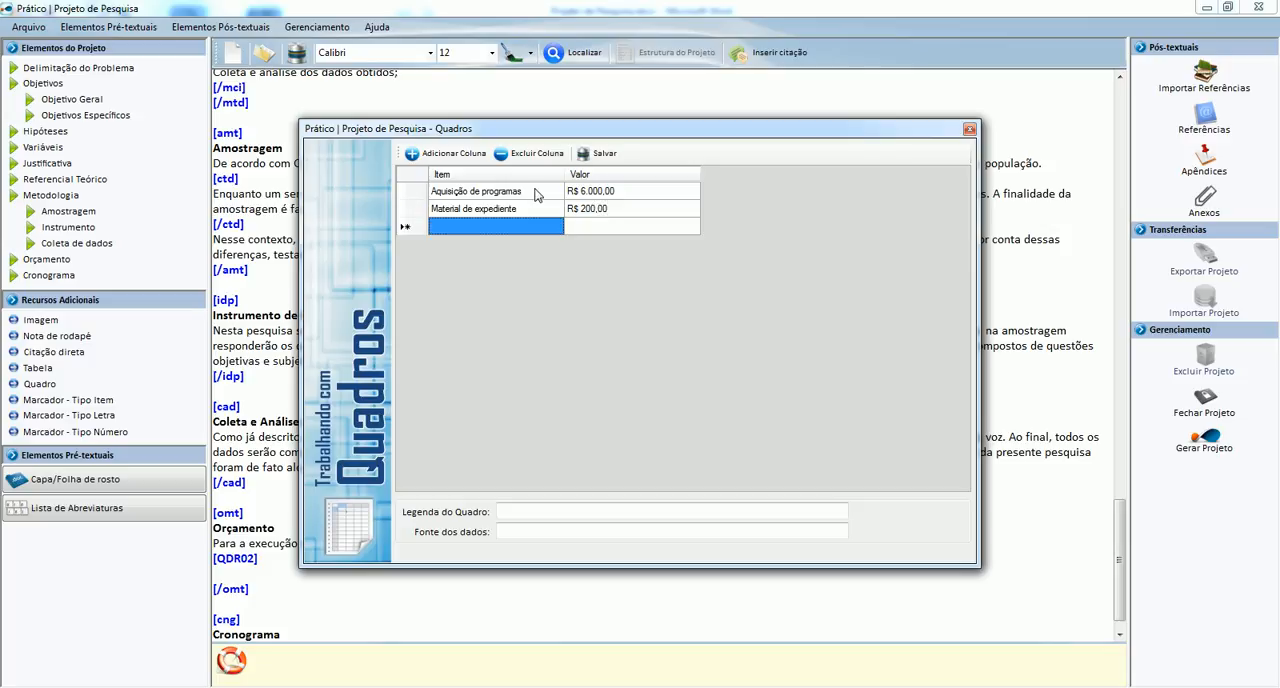
Fill the quadro's third row with "Bolsa para auxiliar de pesquisa" and R$ 2.000,00.
text(Bolsa para )
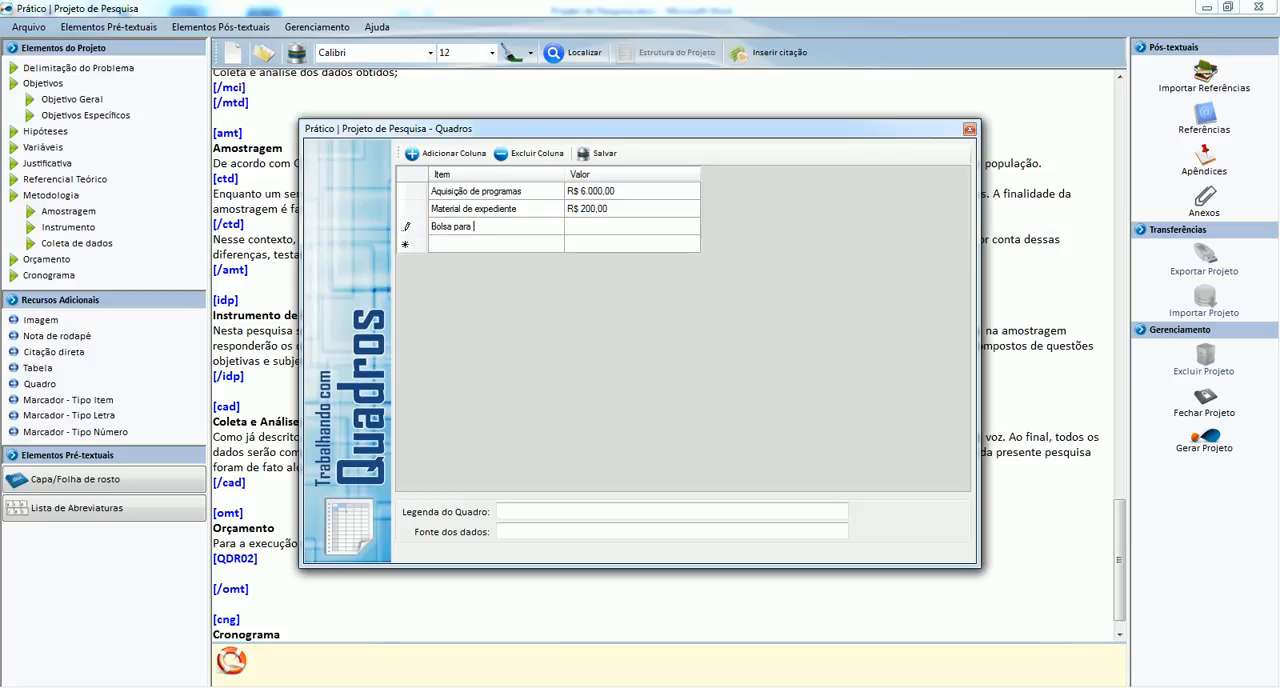
text(auxiliar de pesquisa)
key(Tab)
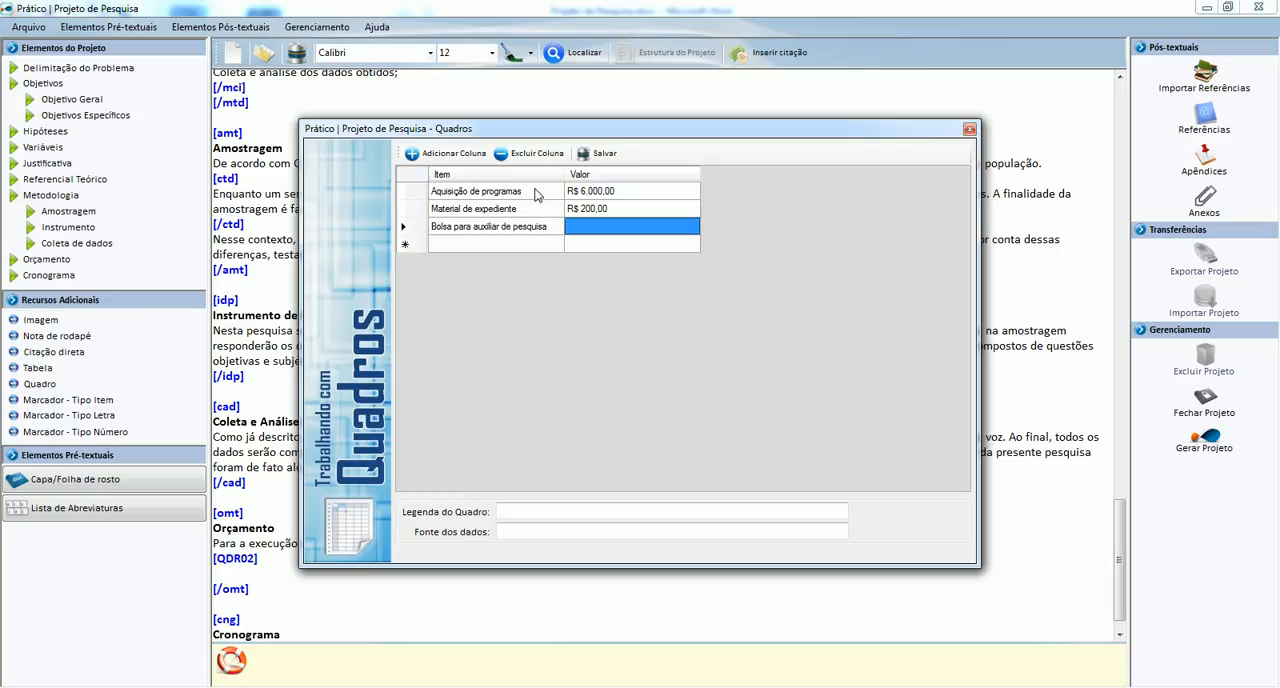
text(R$ 2.000,00)
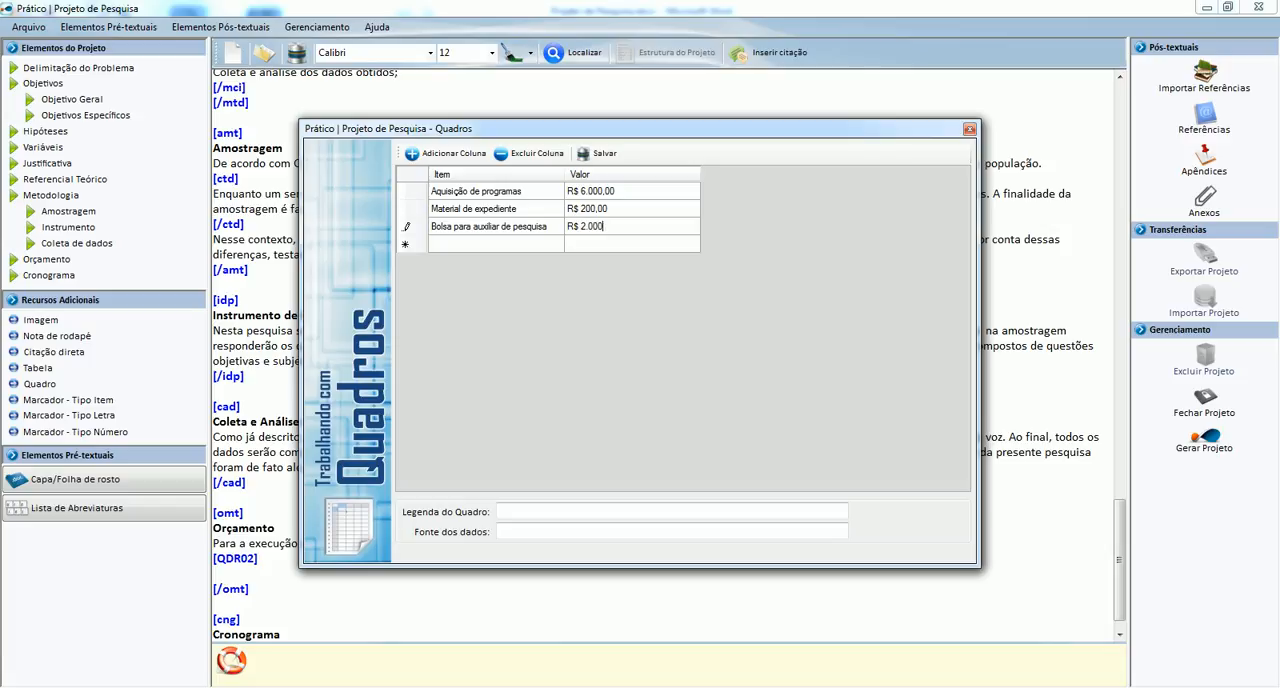
key(Tab)
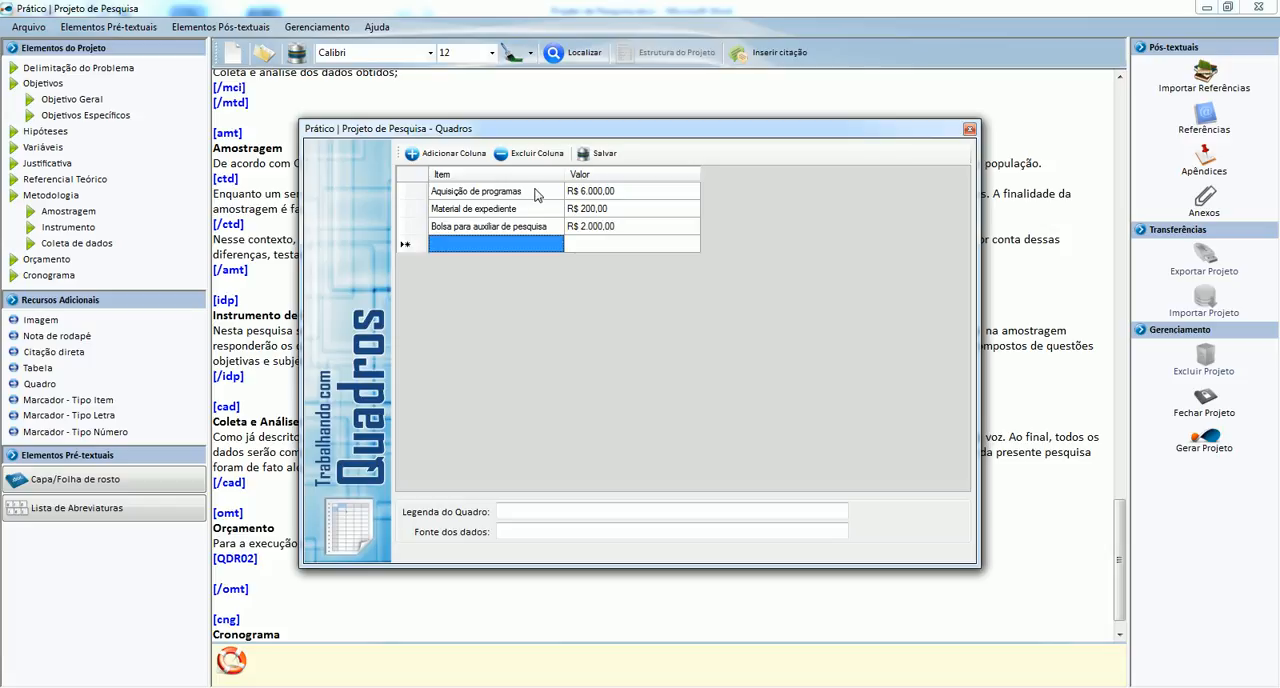
Add a Total row to the quadro with the value R$ 8.200,00.
text(Total)
key(Tab)
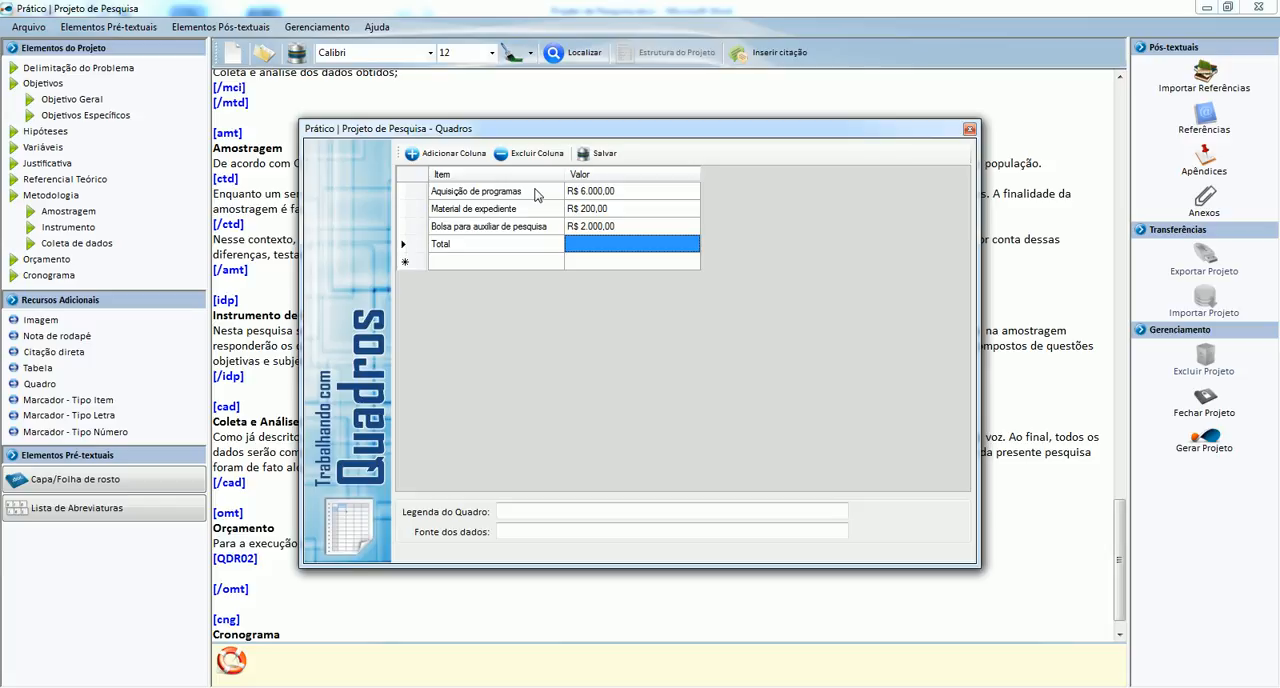
text(R$ 8)
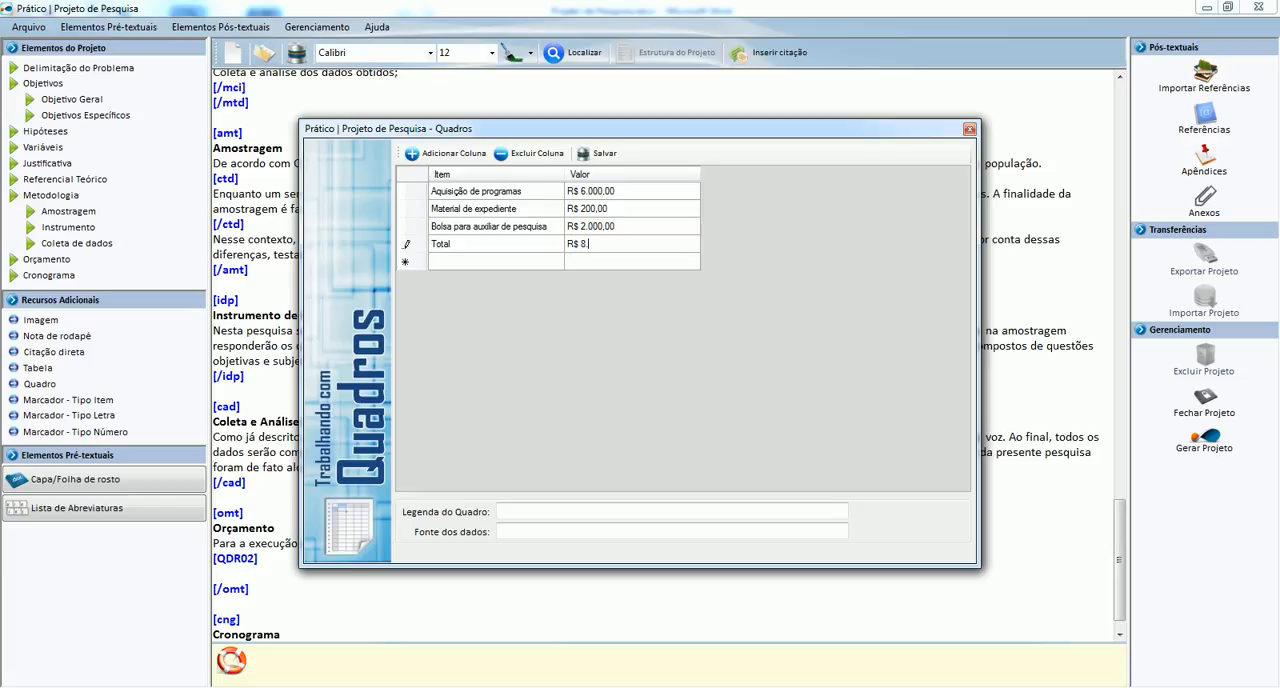
text(.200,00)
key(Tab)
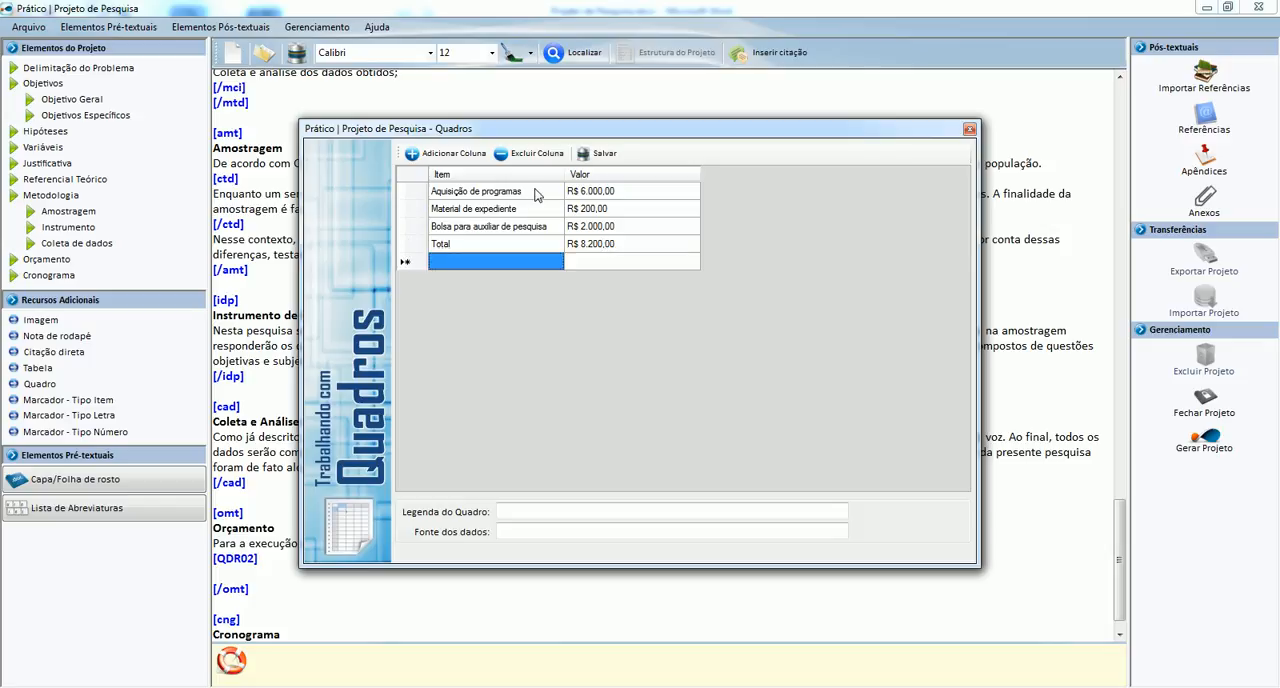
Set the quadro's legend to "Orçamento do Projeto" and its data source to "Coordenação do Projeto", and save the quadro.
click(520, 513)
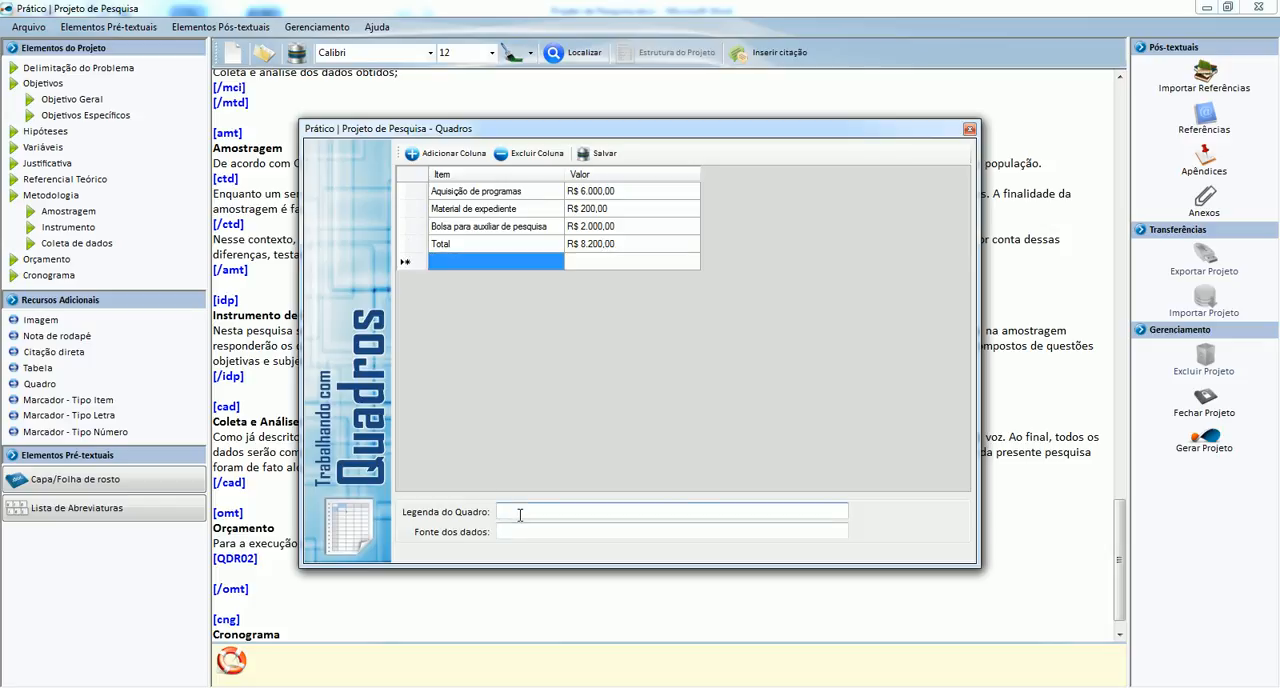
text(Orçamento)
text( do Projeto)
text(Coordena)
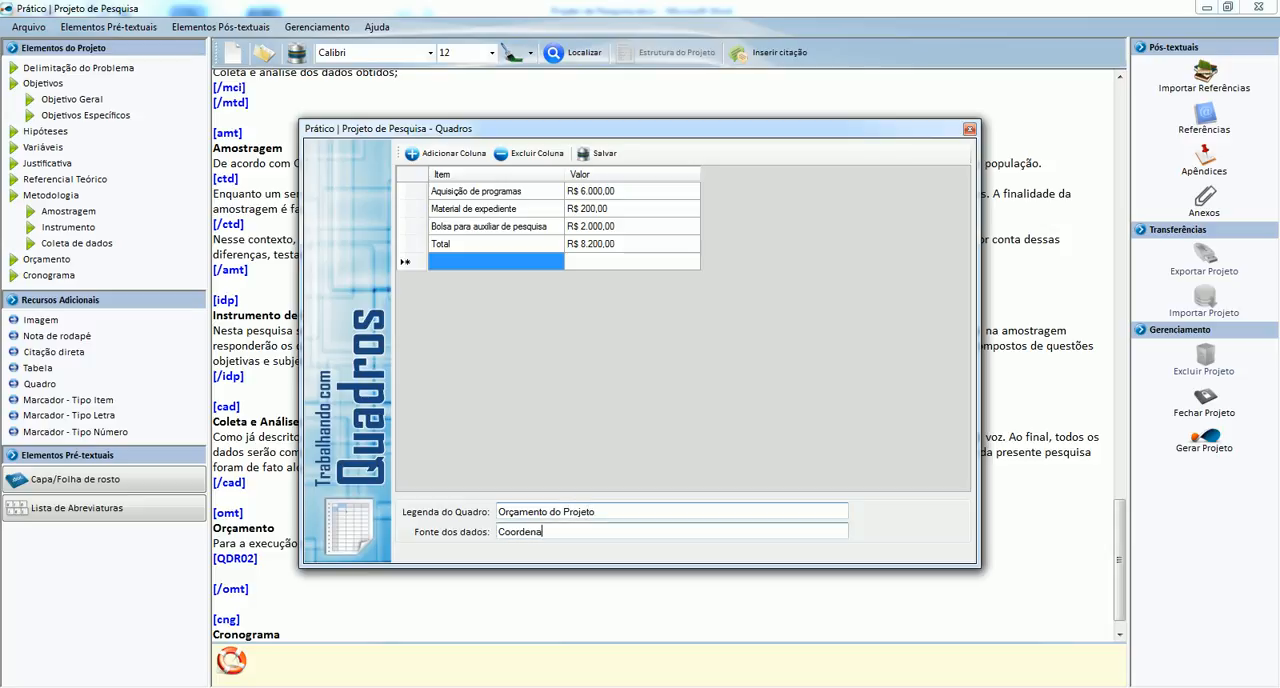
text(ção do Projeot)
key(BackSpace)
text(to)
click(599, 154)
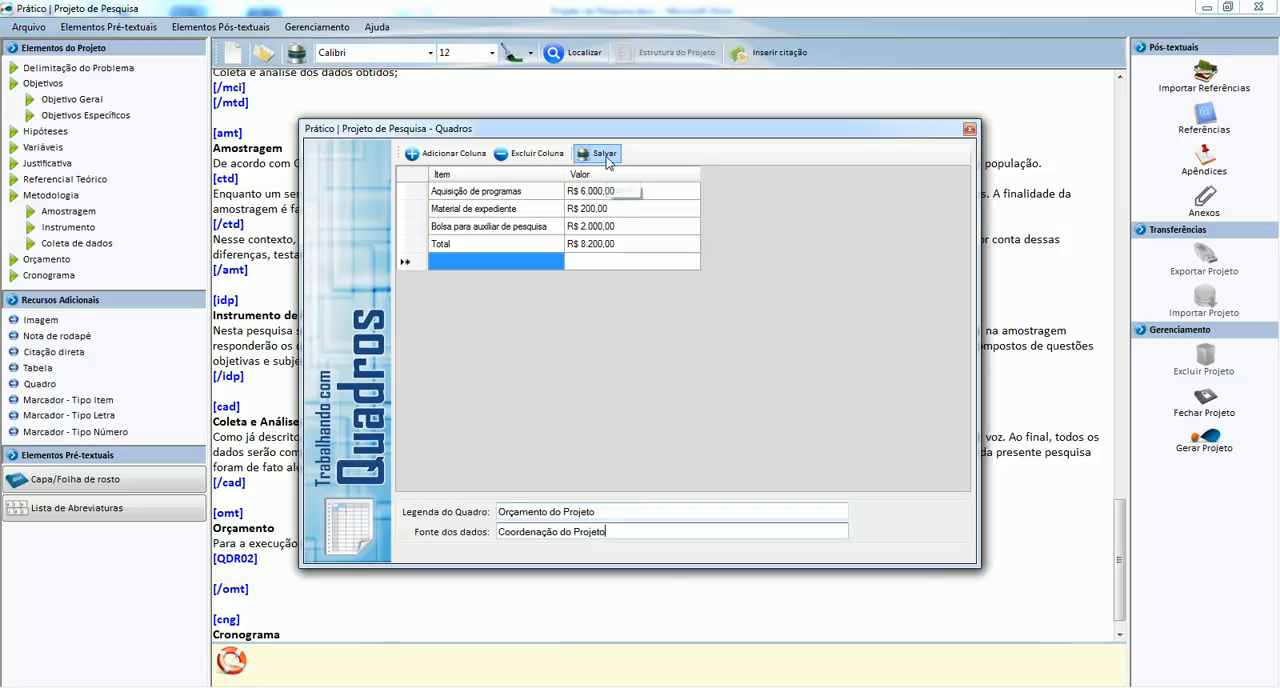
Close the quadro editor and copy the funding-sources paragraph (CNPq and regional companies) from the Word document to below the quadro tag in Orçamento.
click(968, 130)
key(alt+Tab)
scroll(566, 371, down, 2)
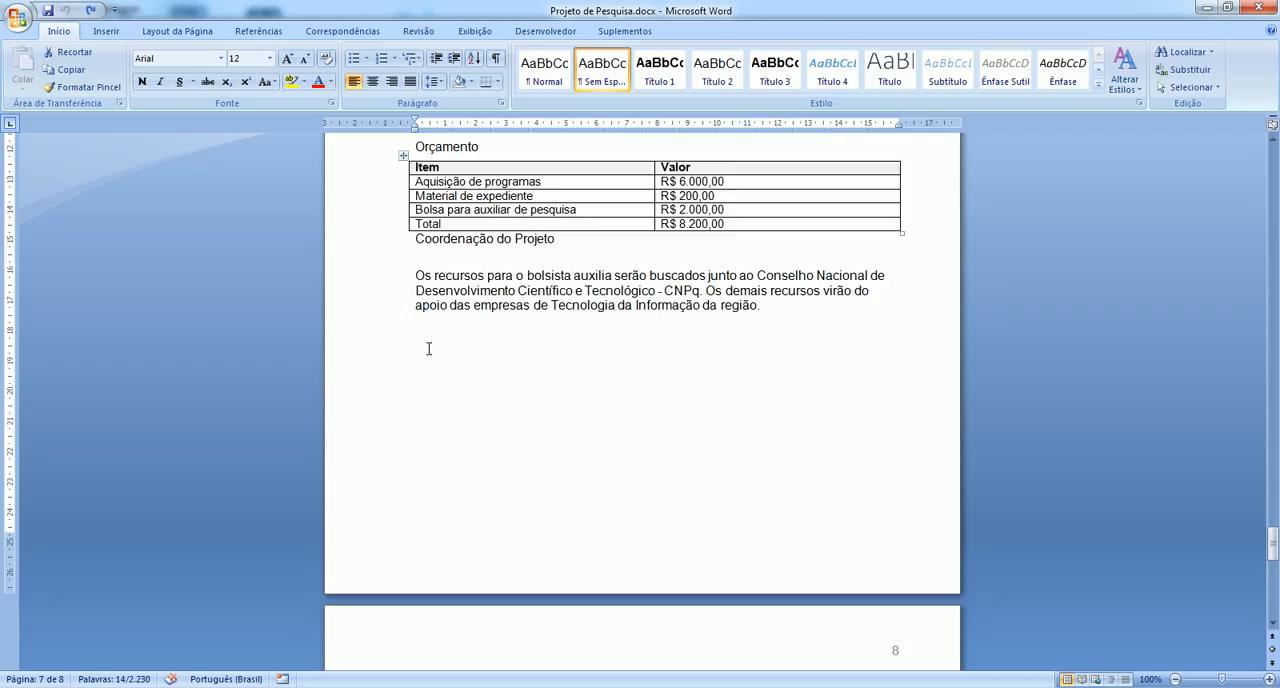
drag(383, 280, 391, 304)
key(ctrl+c)
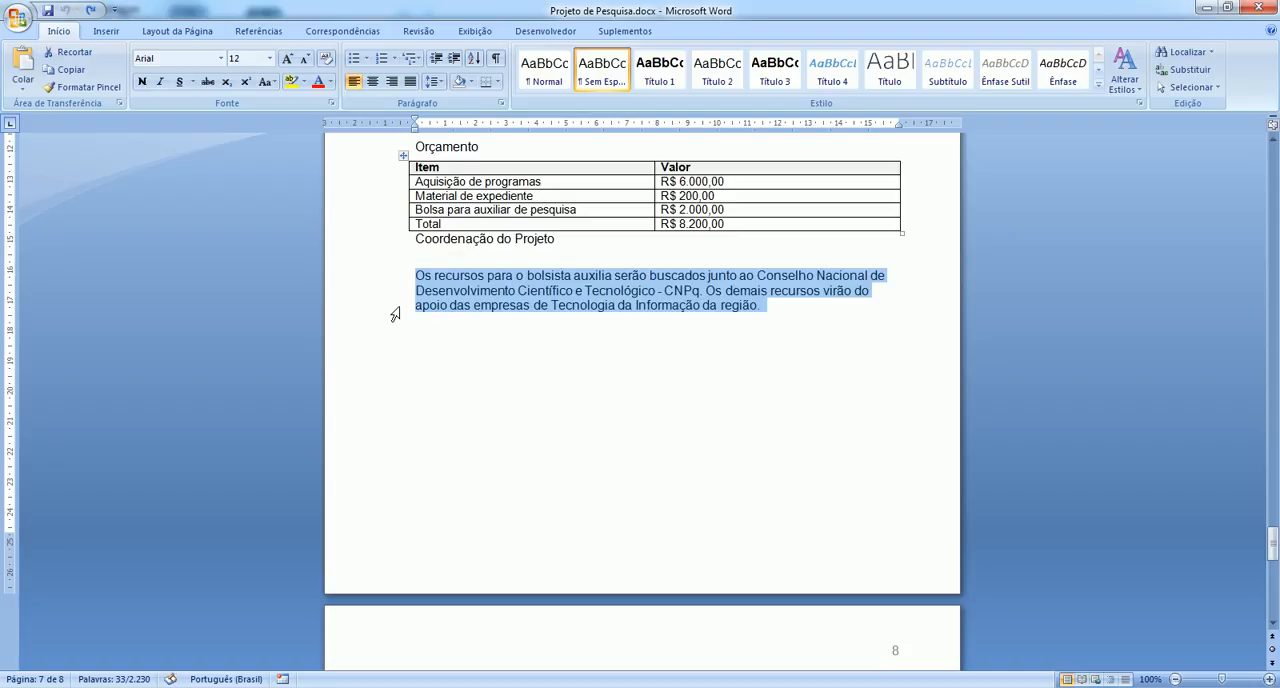
key(alt+Tab)
key(ctrl+v)
scroll(290, 549, down, 1)
Replace the Cronograma section's placeholder text with the Word document's paragraph about the twelve-month research period.
click(287, 604)
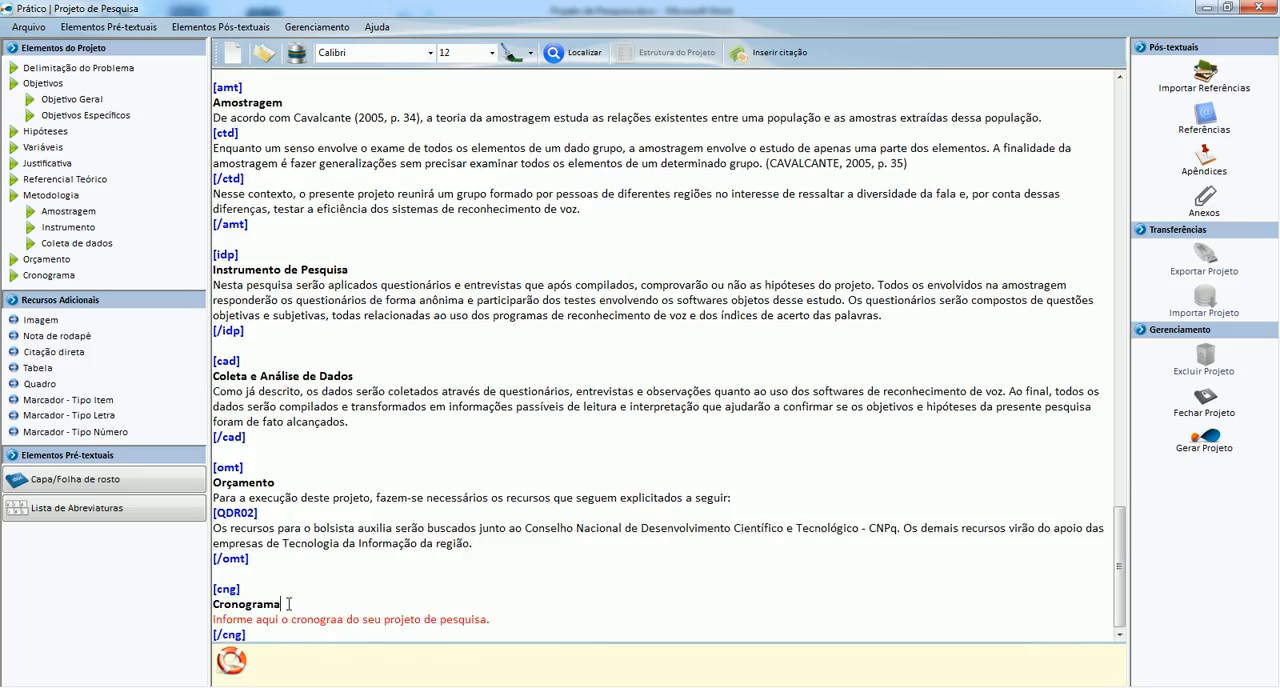
key(alt+Tab)
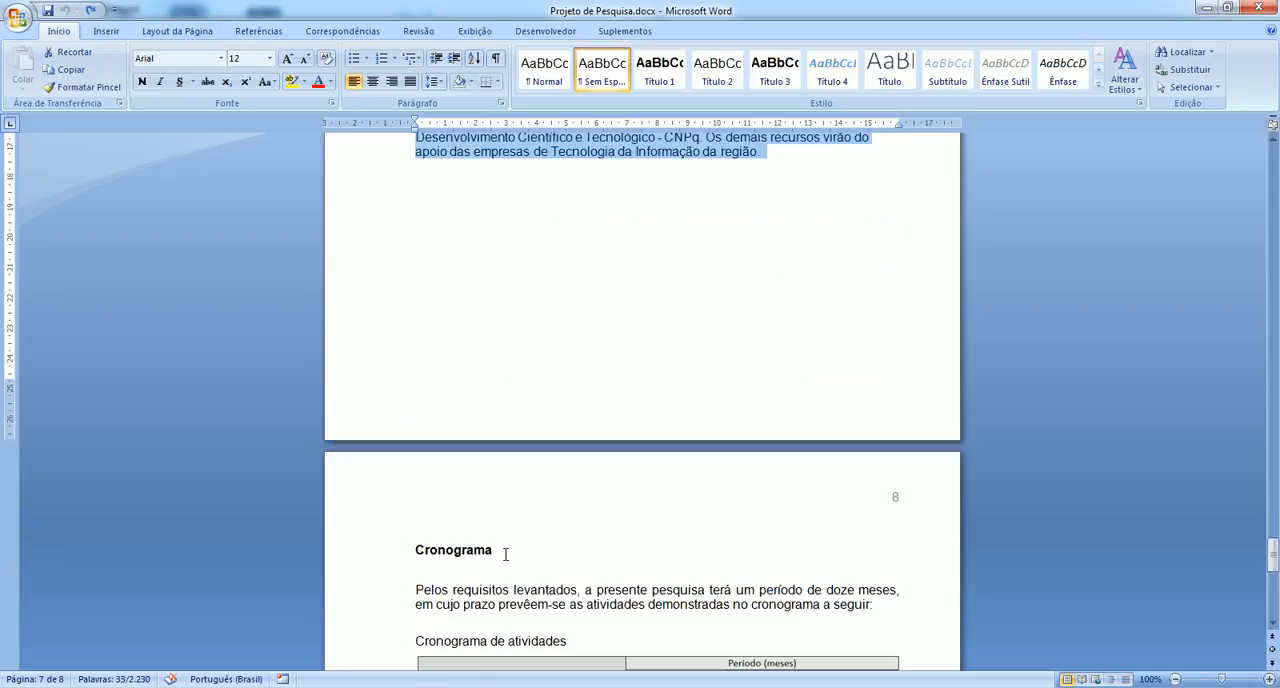
scroll(514, 578, down, 5)
drag(398, 397, 414, 417)
key(ctrl+c)
click(414, 417)
key(alt+Tab)
key(Down)
key(shift+End)
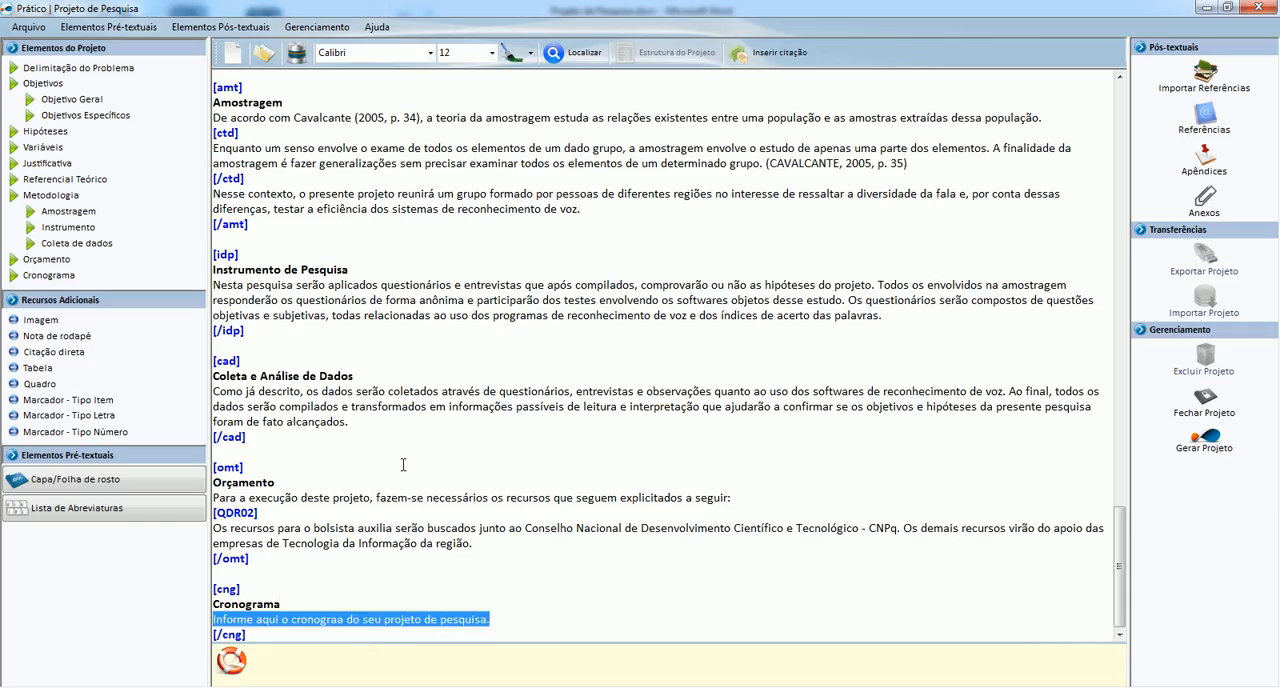
key(ctrl+v)
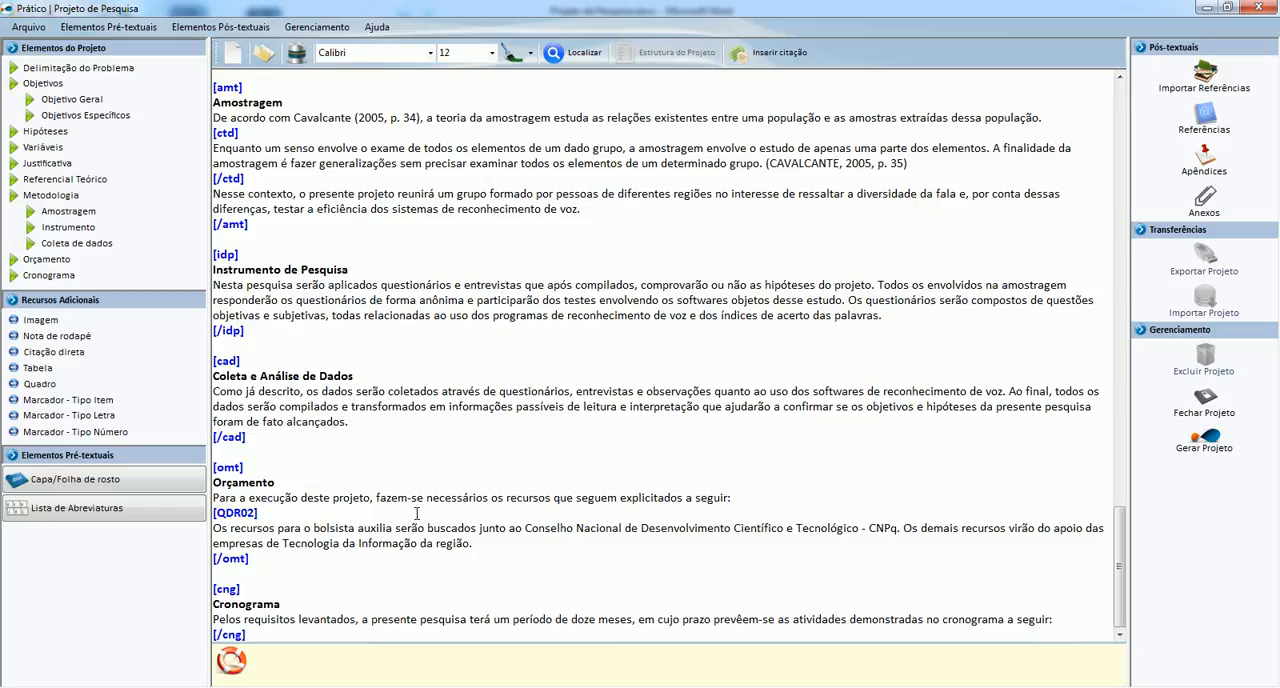
Start an image insertion on a new line below the Cronograma paragraph, using the file cronograma.PNG.
key(Return)
key(alt+Tab)
key(alt+Tab)
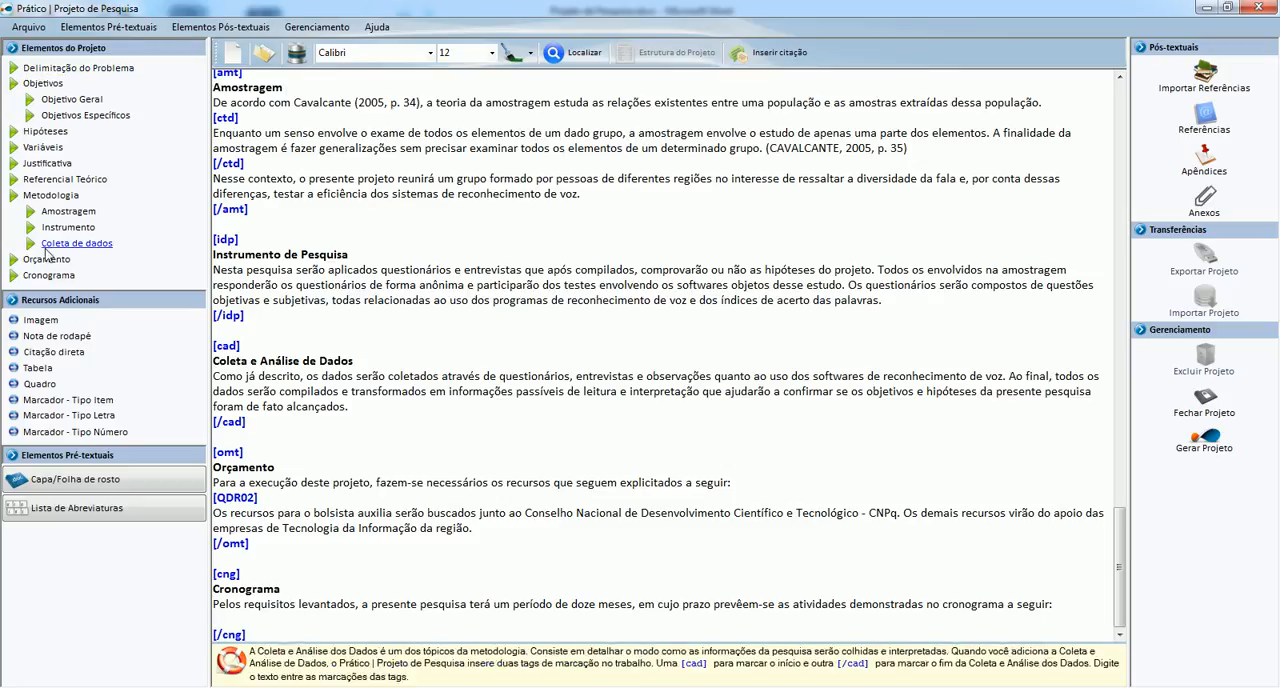
click(40, 324)
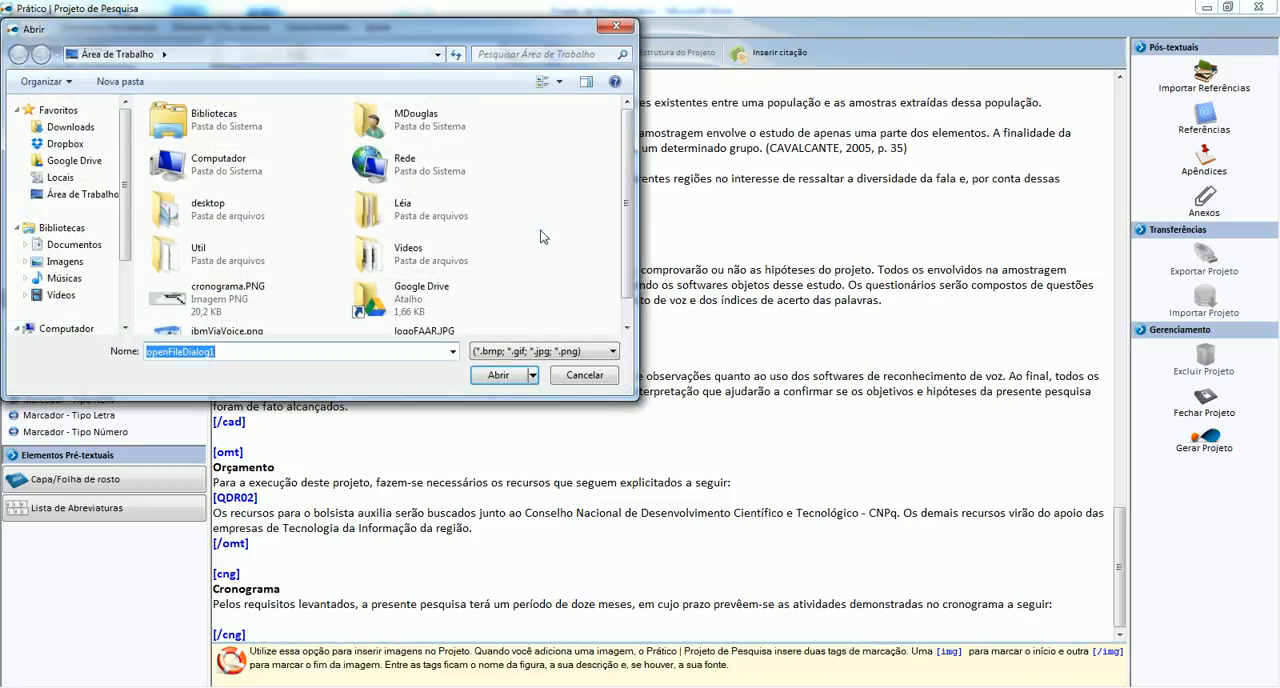
scroll(540, 235, down, 1)
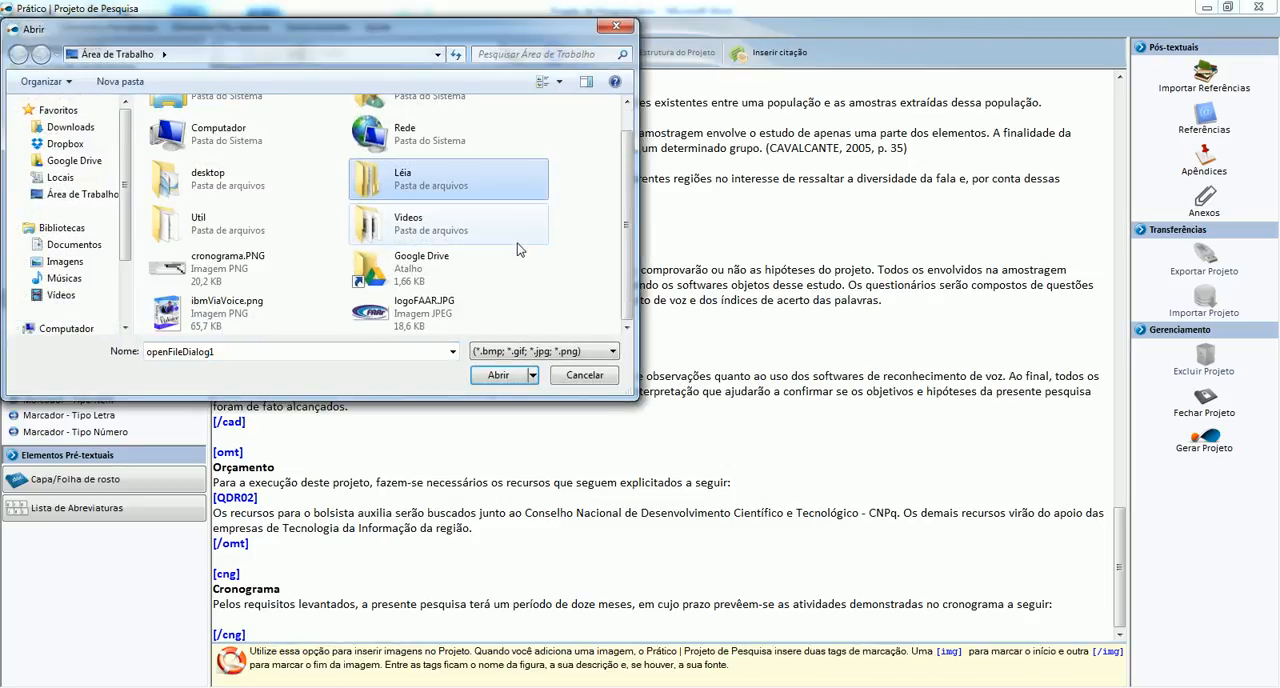
click(215, 276)
double_click(215, 276)
Set the image's legend to "Cronograma de atividades".
click(525, 341)
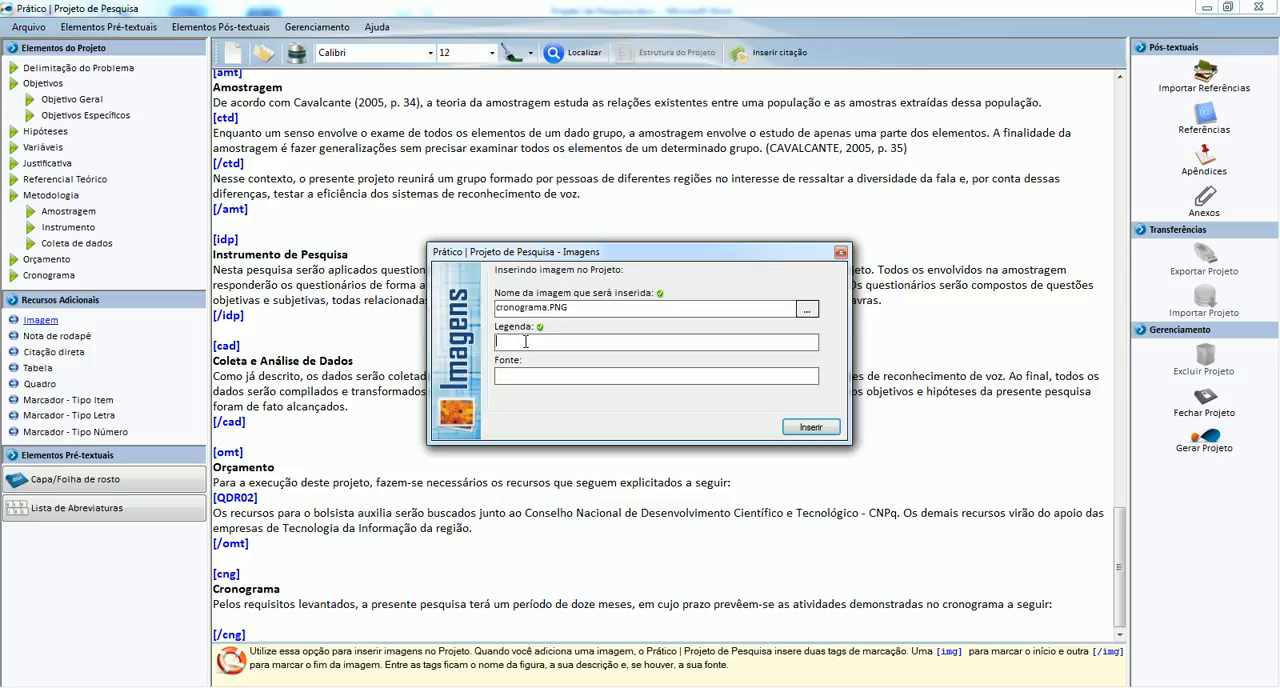
text(Crongor)
key(BackSpace)
key(BackSpace)
text(ograma de Ati)
key(BackSpace)
key(BackSpace)
key(BackSpace)
text(atividades)
text(Coordenaçao)
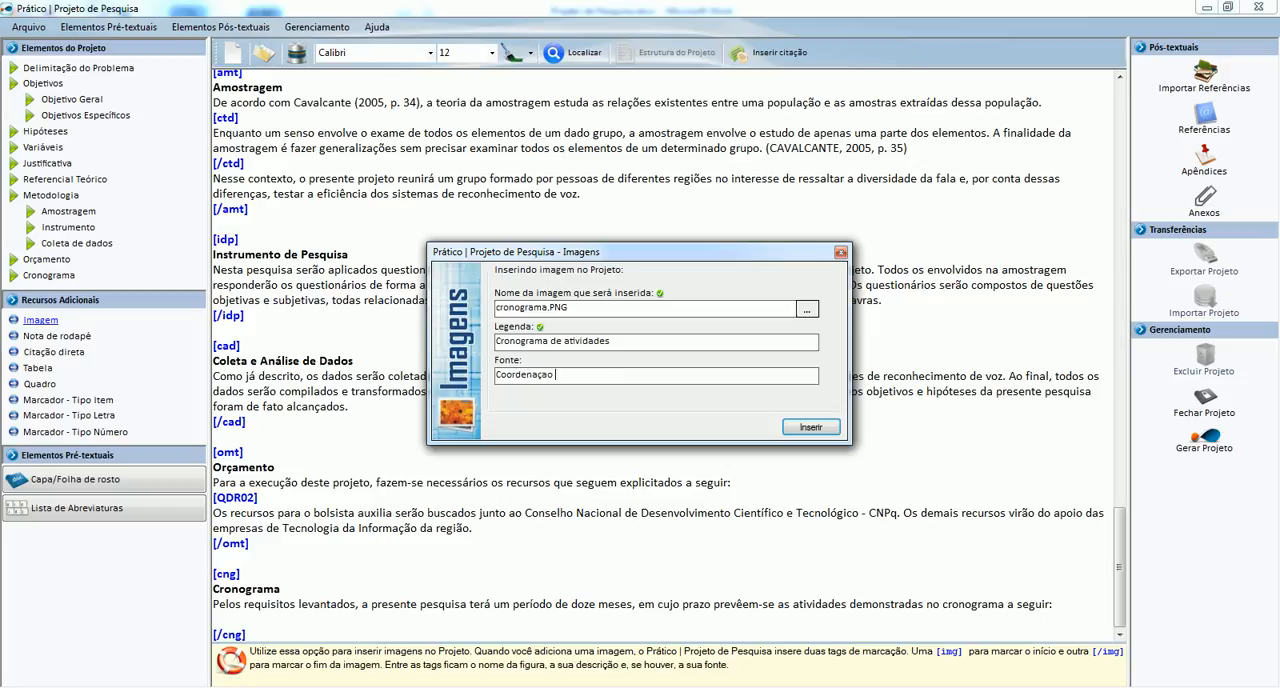
Set the image's source to "Coordenação do Projeto" and insert the image into the Cronograma section.
key(BackSpace)
key(BackSpace)
text(ão do Projeto)
click(808, 428)
Remove the blank line between the cronograma image tag and the section's closing tag.
key(alt+Tab)
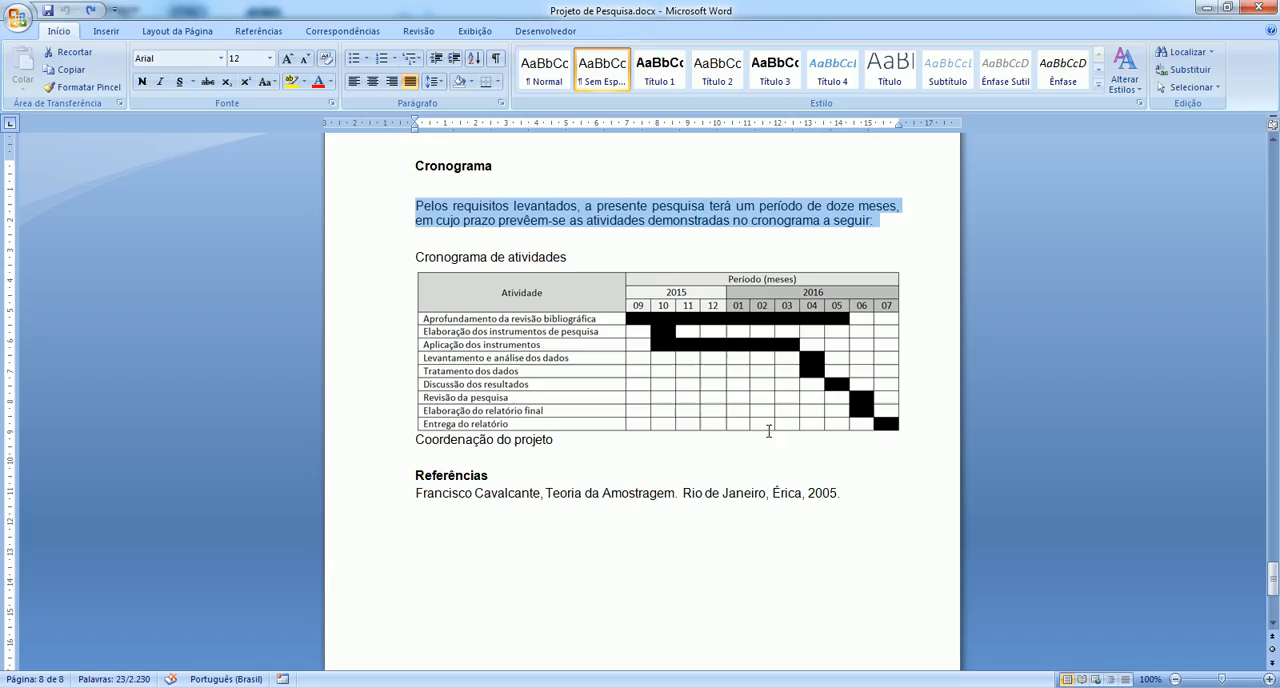
key(alt+Tab)
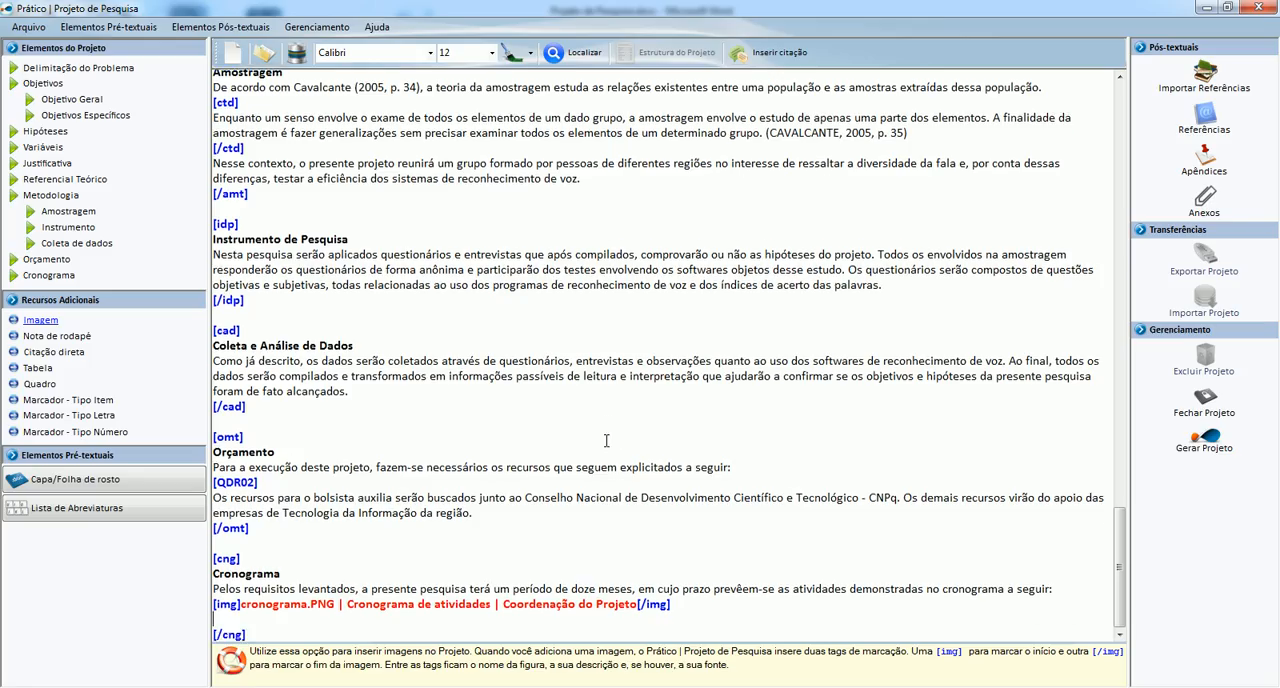
key(Delete)
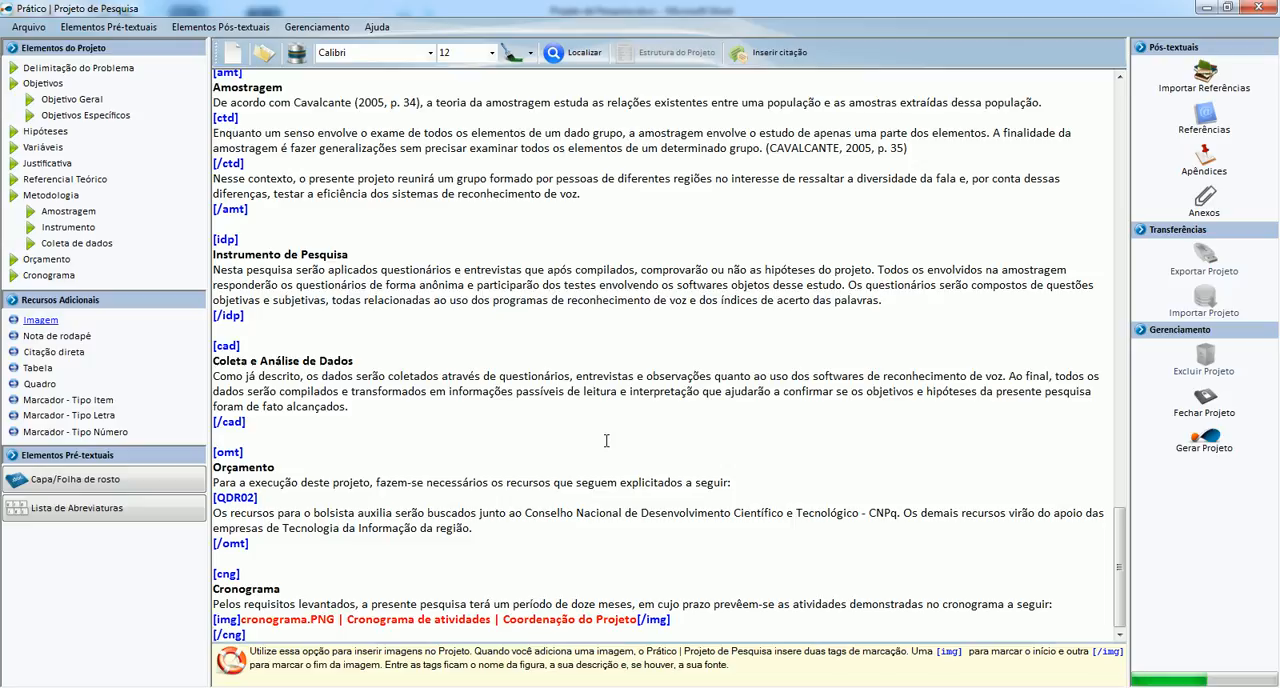
click(564, 439)
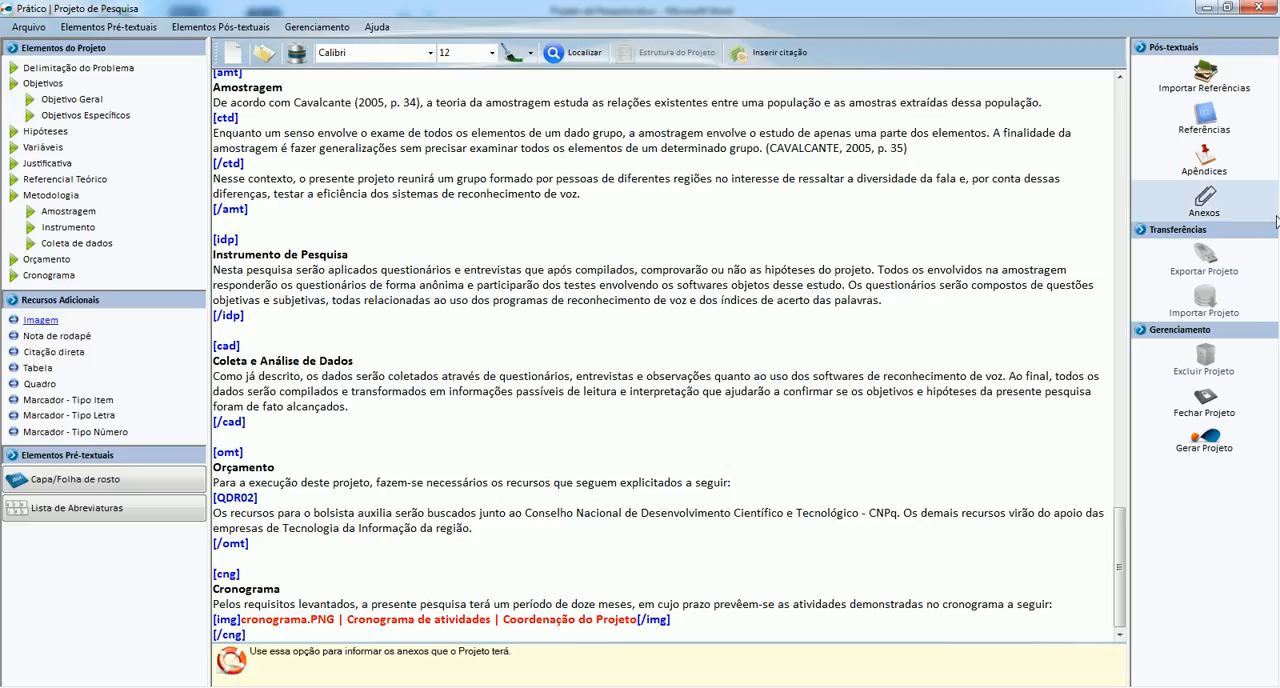
Start a new bibliographic reference of type Livros and fill in the author's name copied from the Word document's Referências.
click(1189, 122)
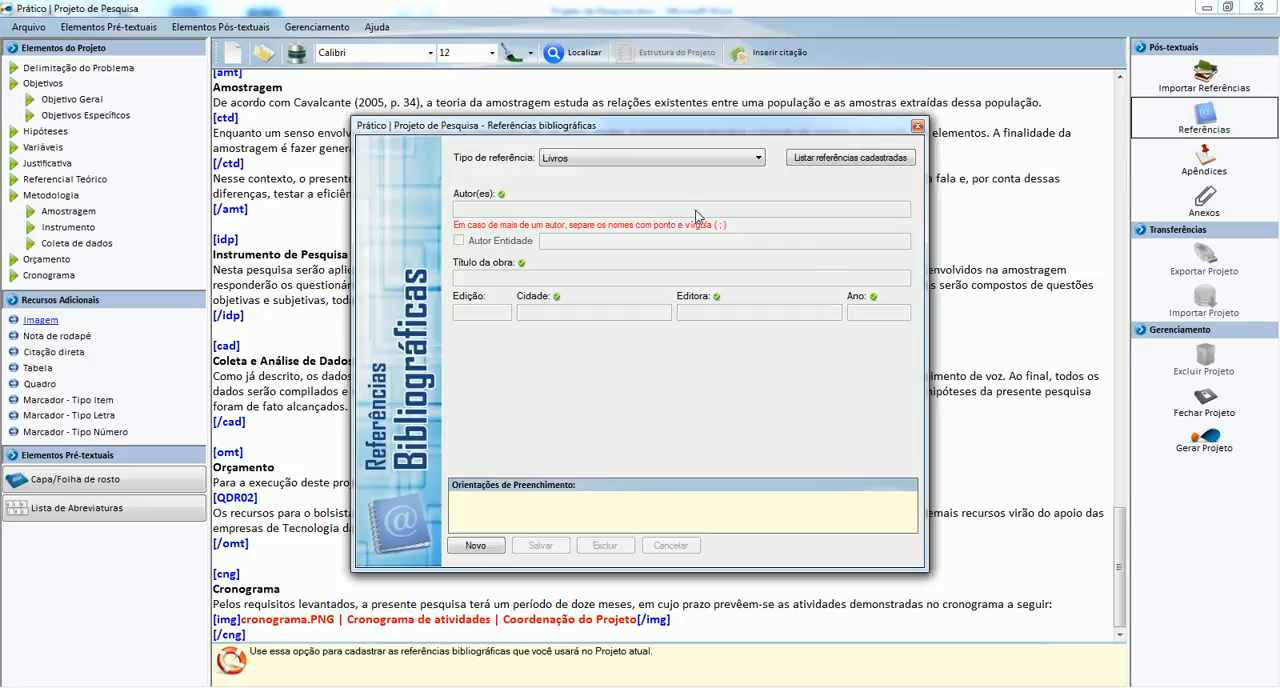
click(476, 545)
key(alt+Tab)
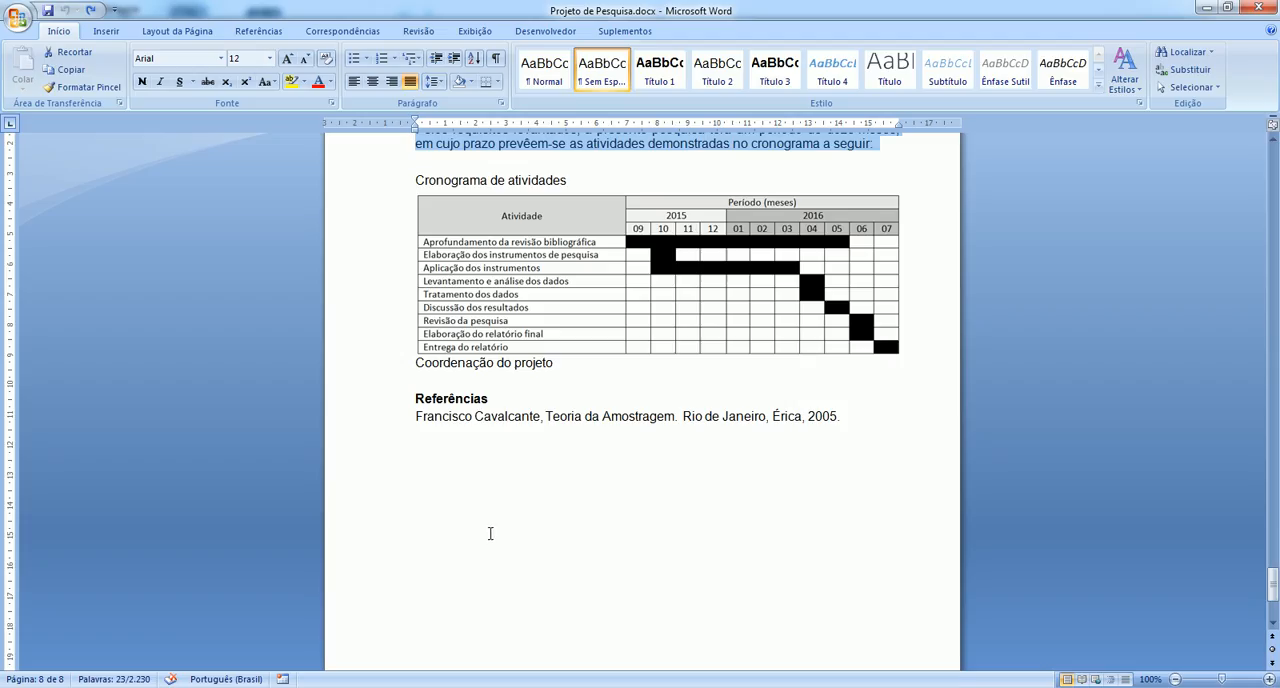
drag(416, 415, 494, 416)
key(ctrl+c)
key(alt+Tab)
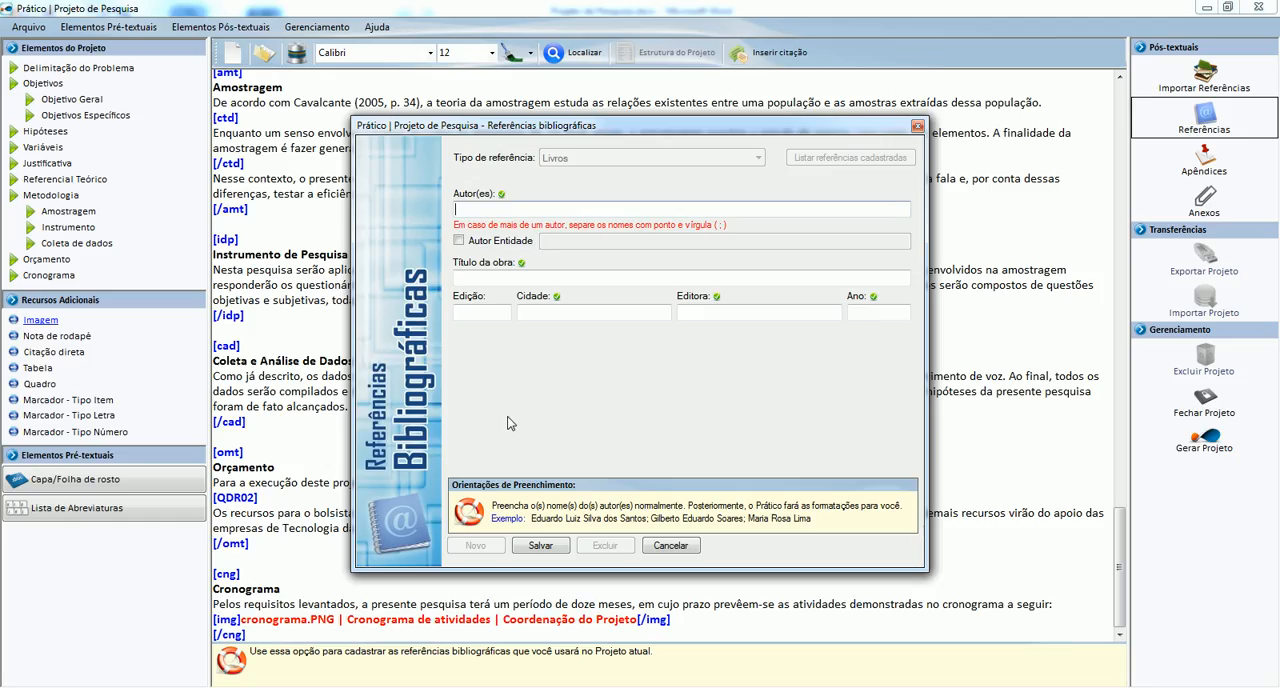
key(ctrl+v)
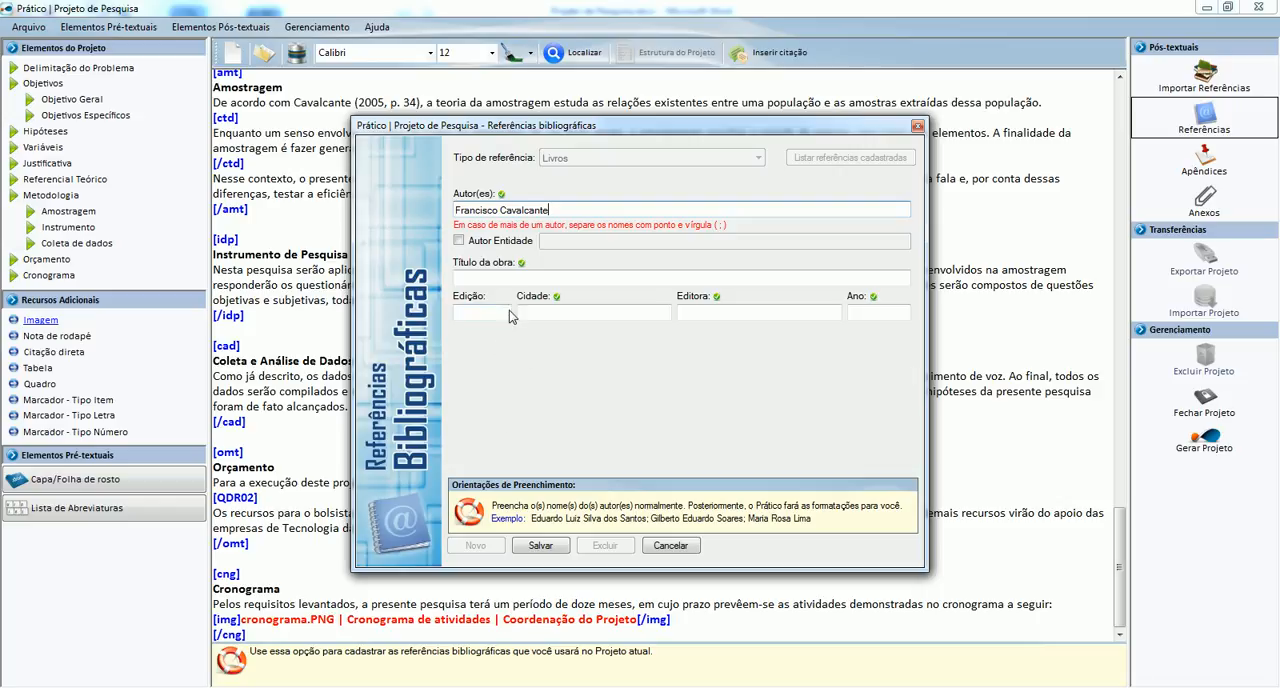
Copy the book title "Teoria da Amostragem" from the Word document into the reference's title field.
click(508, 276)
key(alt+Tab)
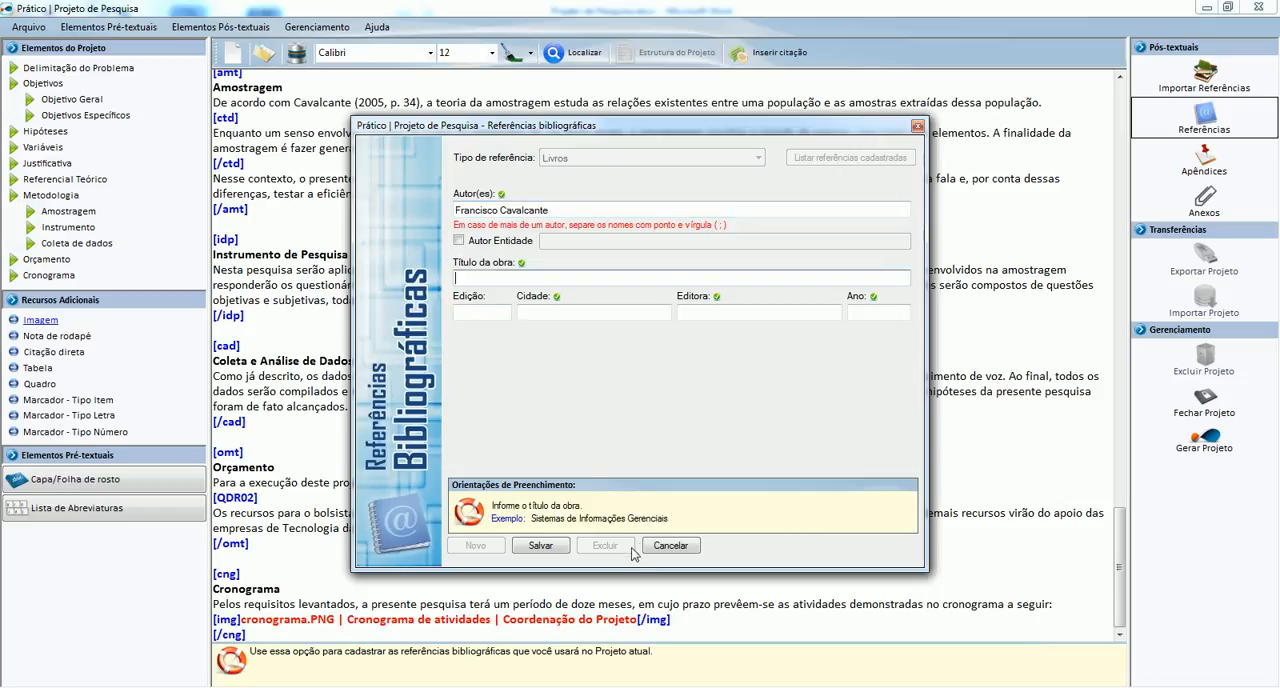
key(alt+Tab)
key(alt+Tab)
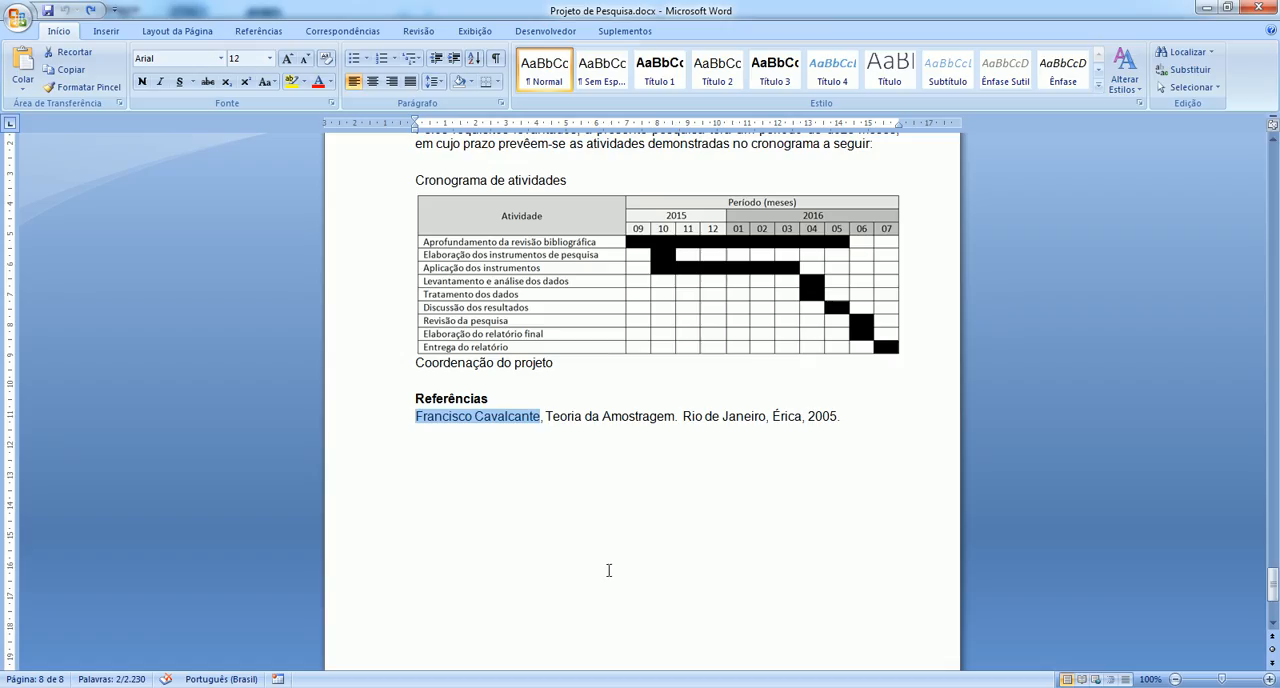
drag(546, 414, 665, 420)
key(alt+Tab)
key(Tab)
key(Tab)
key(alt+Tab)
key(alt+Tab)
key(alt+Tab)
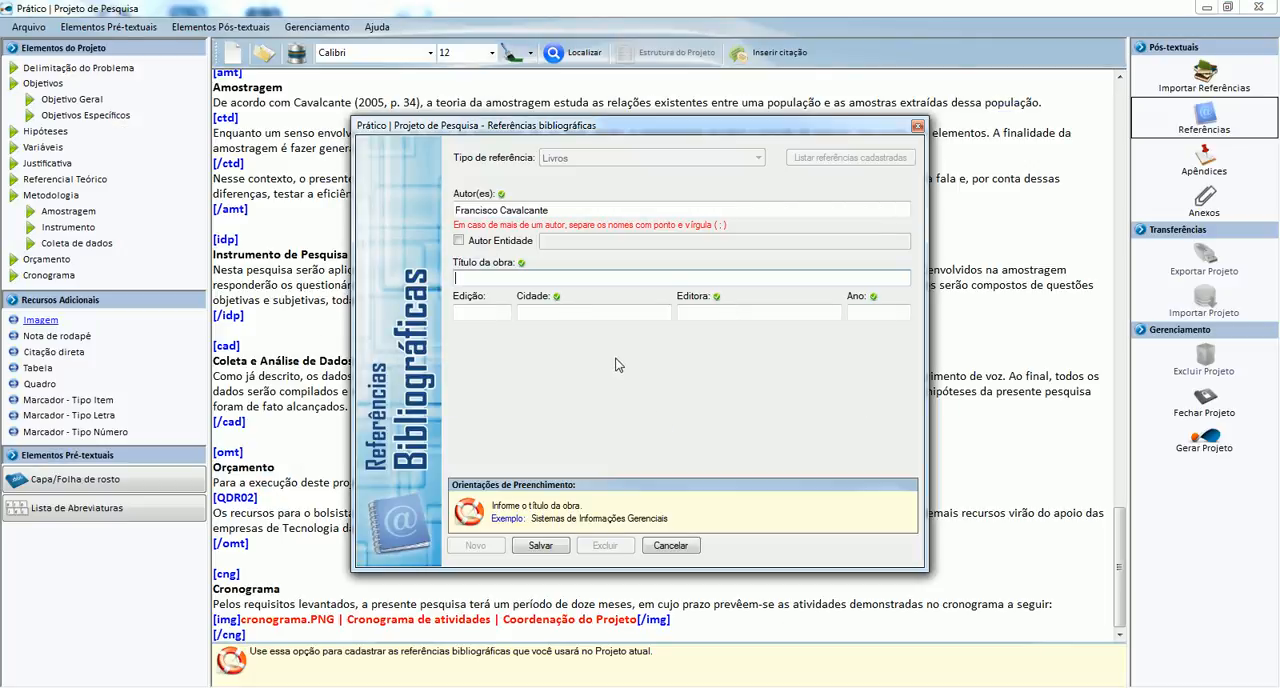
key(ctrl+v)
Set the reference's city to Rio de Janeiro, publisher to Érica and year to 2010, and save the reference.
key(Tab)
key(Tab)
text(Rio deja)
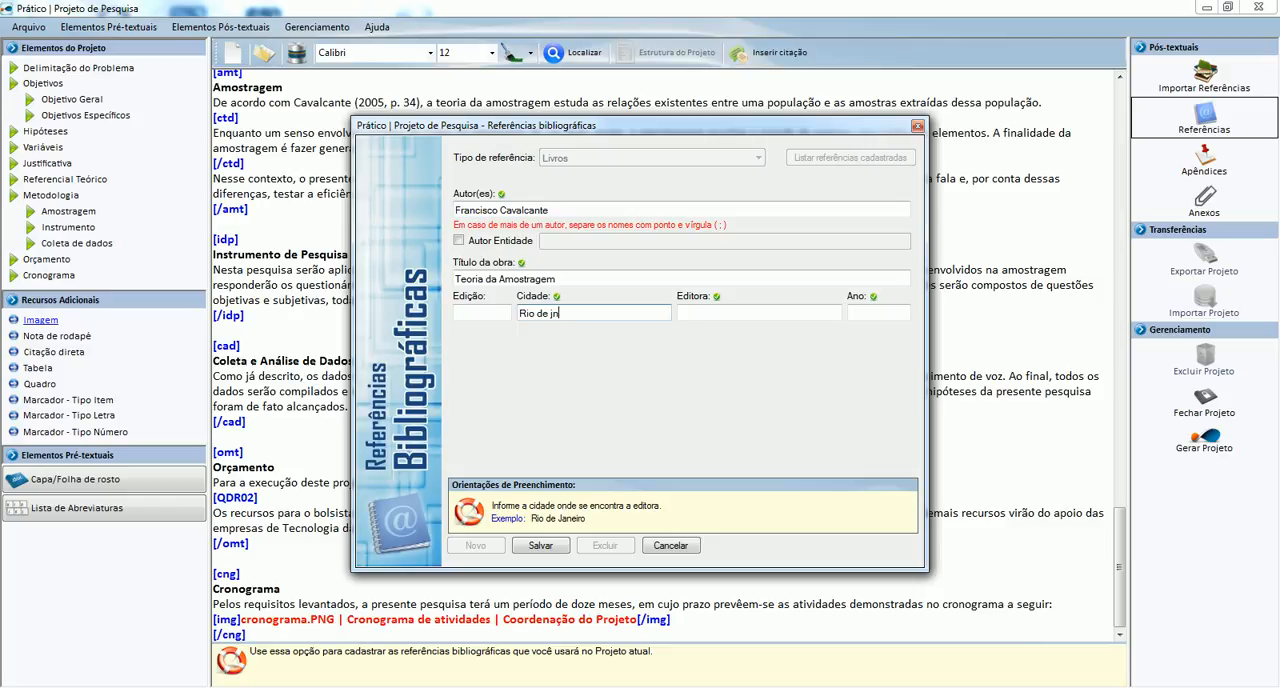
text(aneiro)
key(Tab)
text(érica)
key(Tab)
text(20)
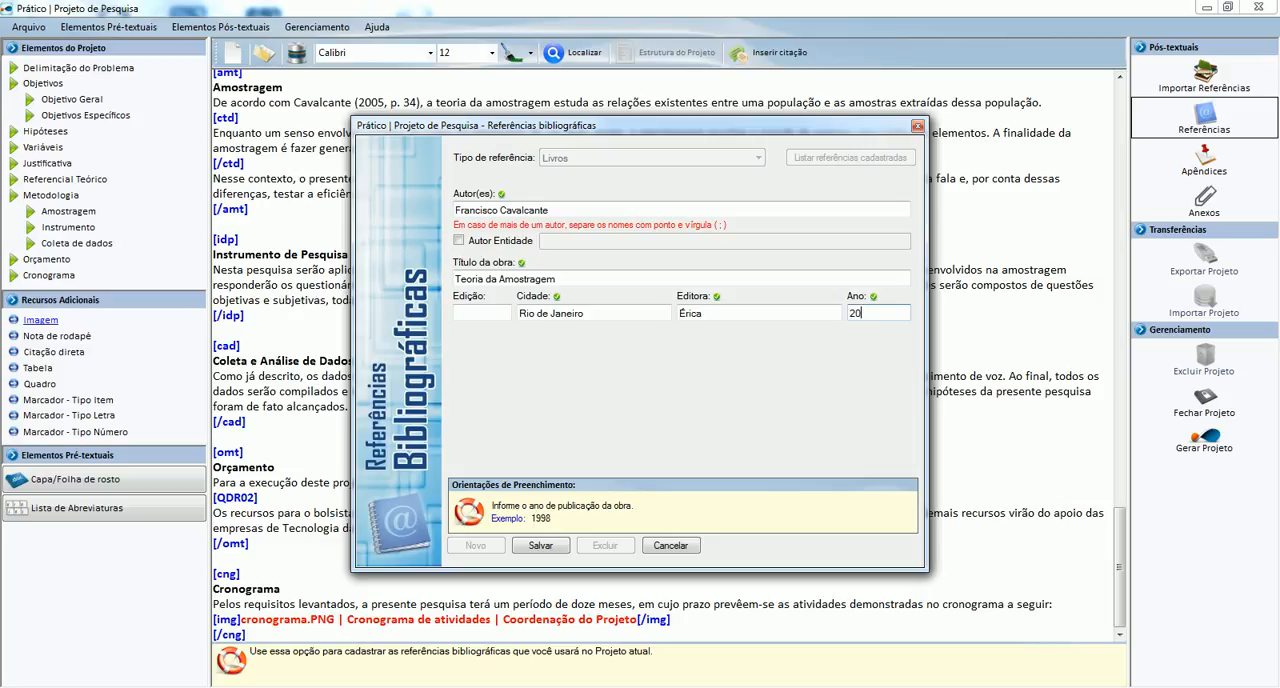
click(541, 545)
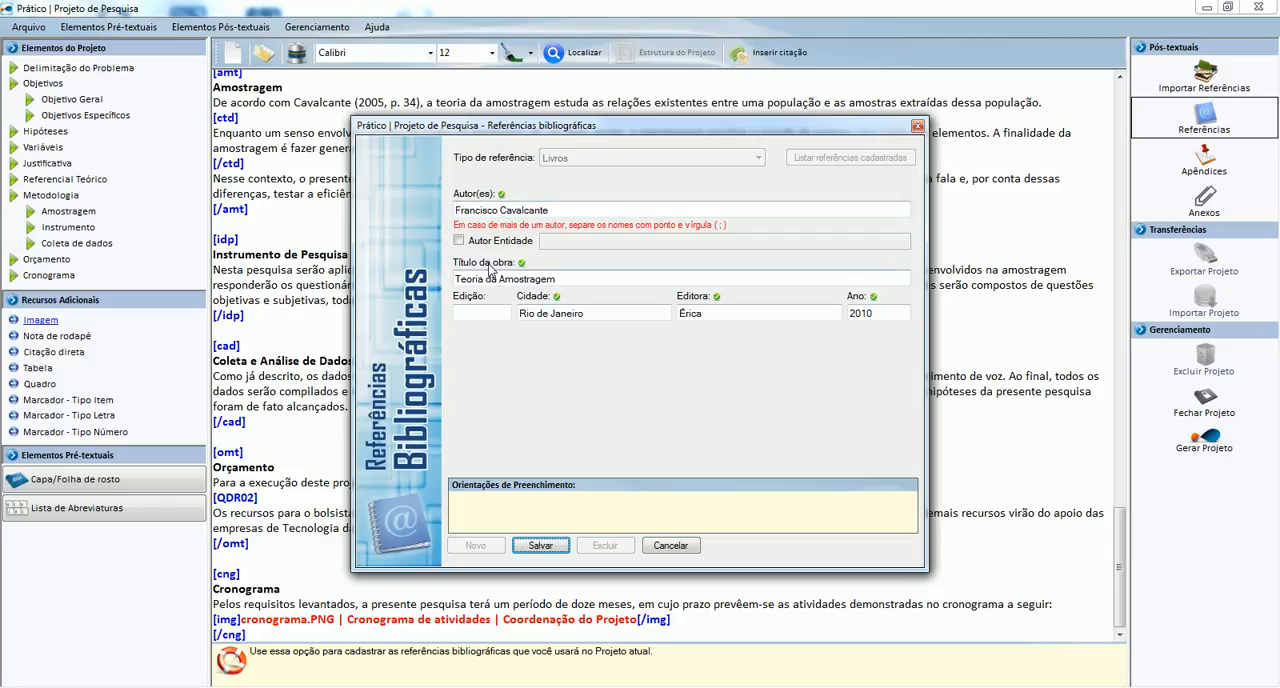
click(557, 210)
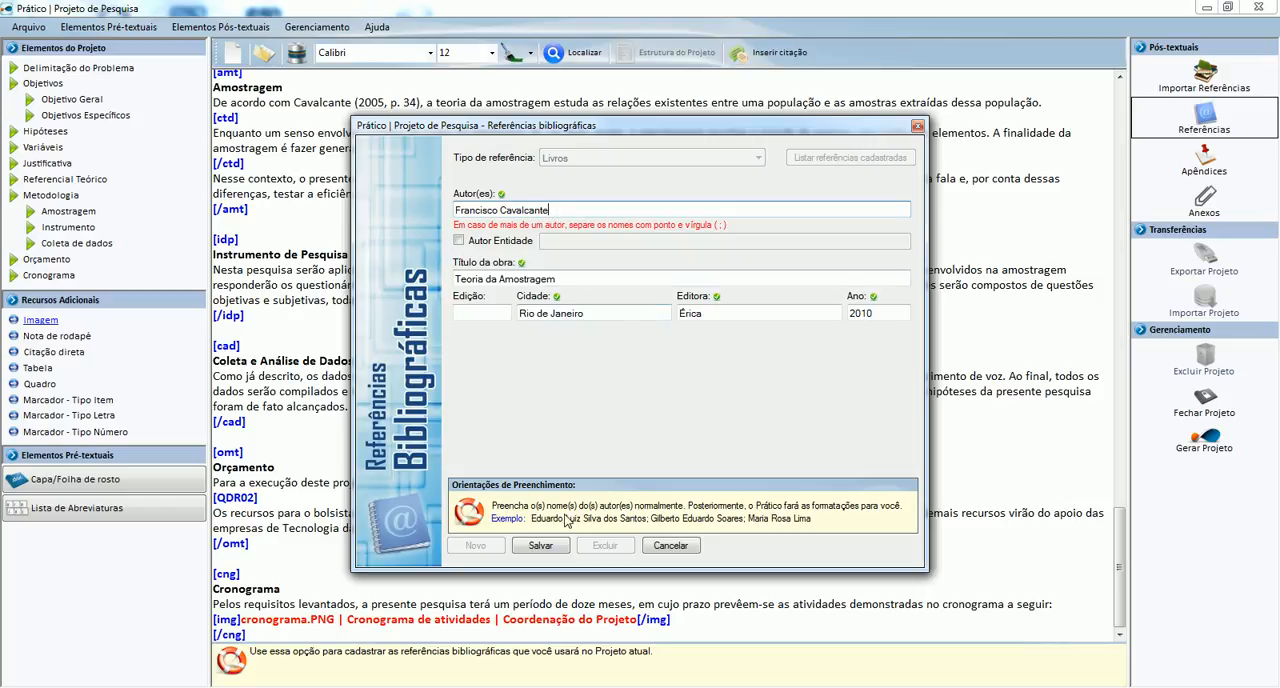
click(541, 546)
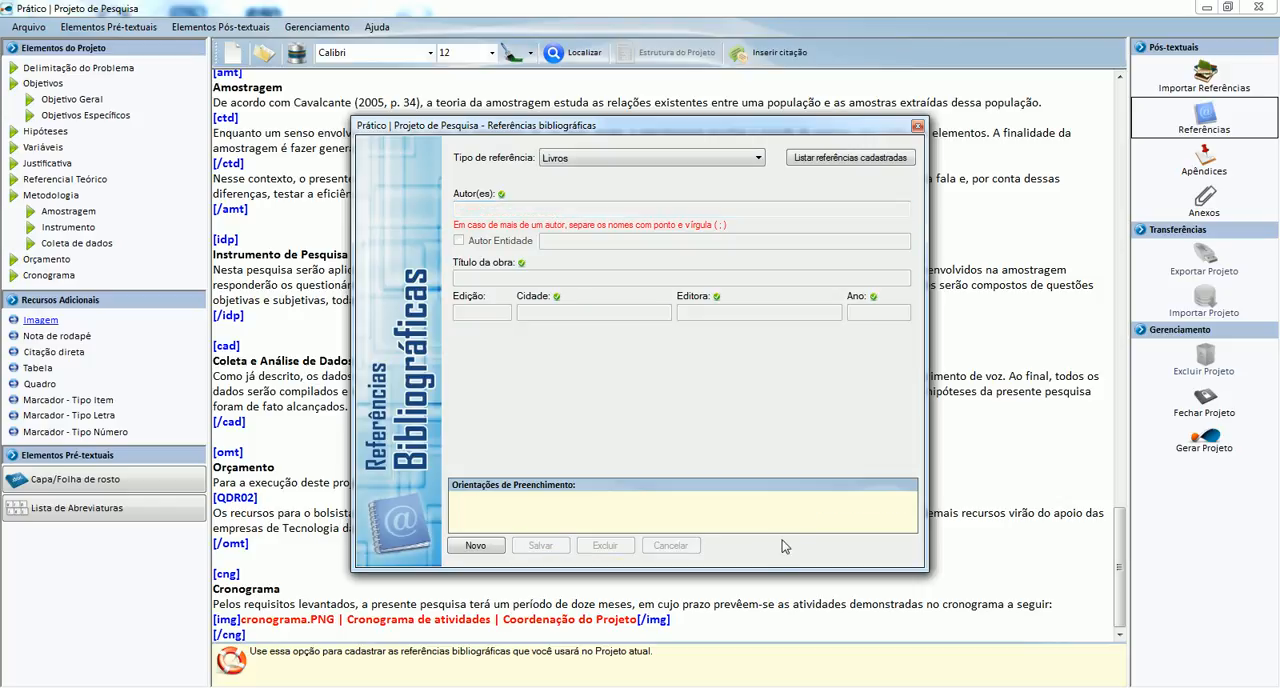
List the registered references, close the references window and look over the project's sections.
click(878, 160)
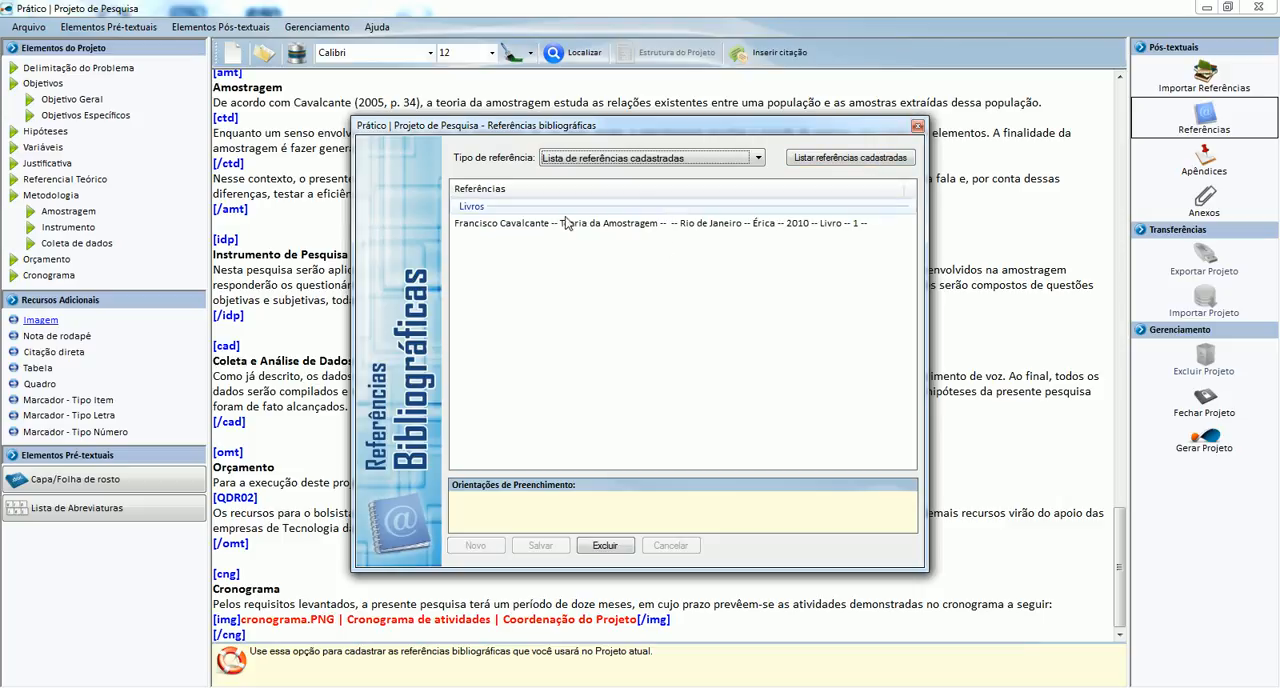
click(917, 126)
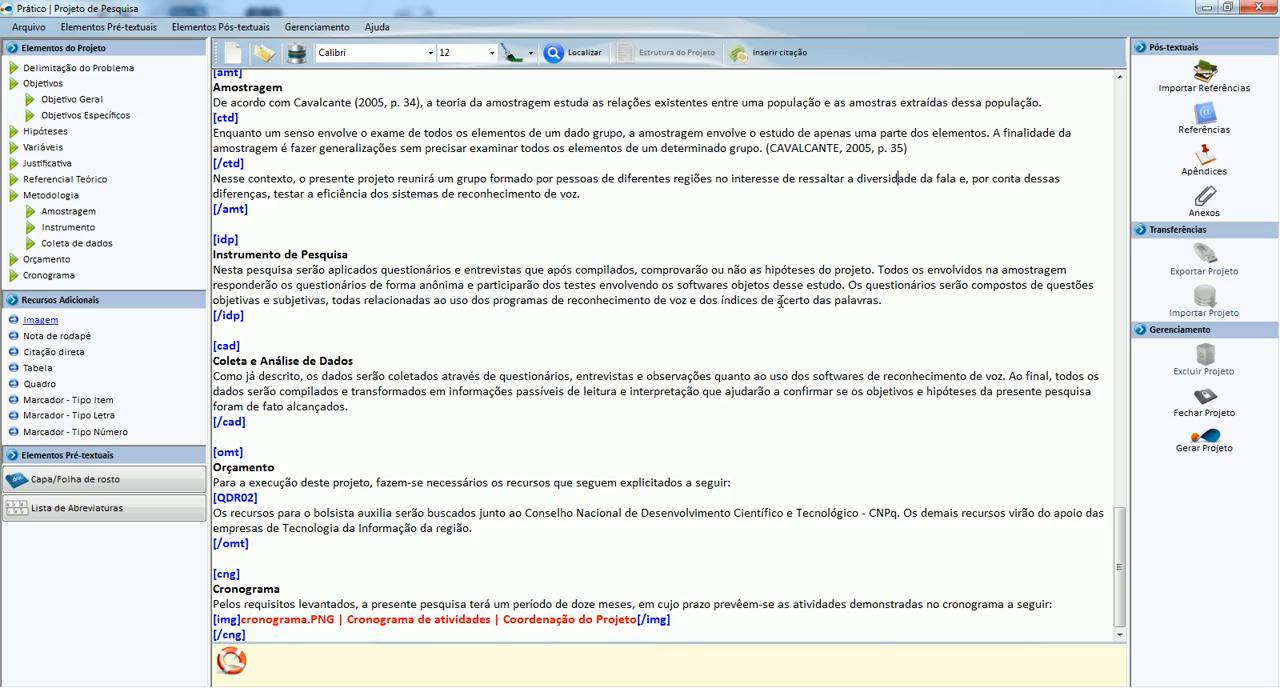
scroll(775, 308, up, 10)
scroll(775, 308, up, 10)
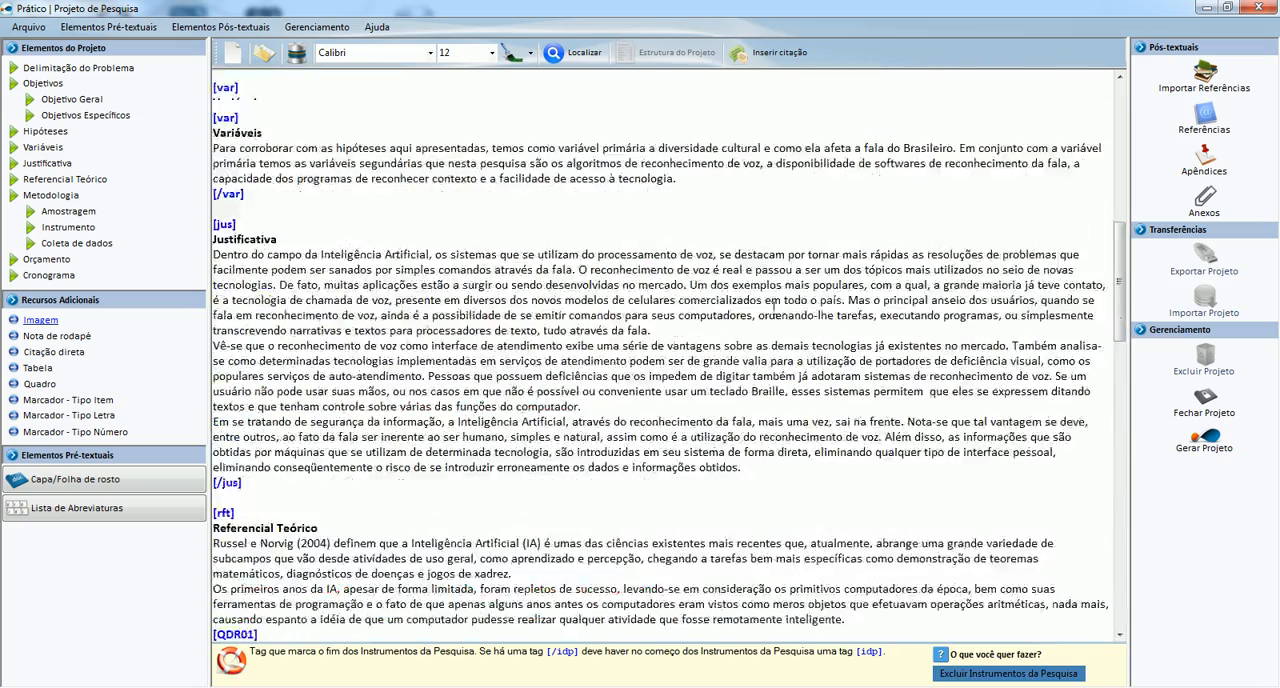
scroll(775, 308, down, 8)
scroll(775, 308, down, 15)
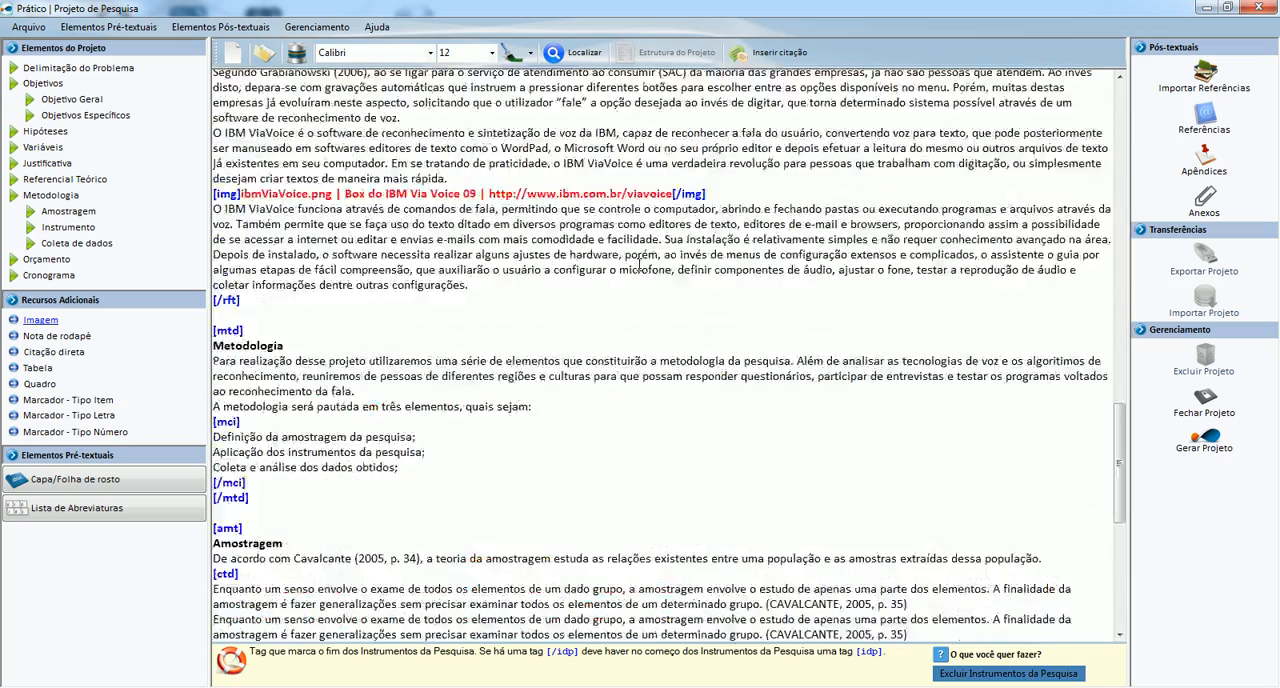
Check the section markings in the compiler and generate the formatted project without lists of figures, tables or quadros.
click(1213, 447)
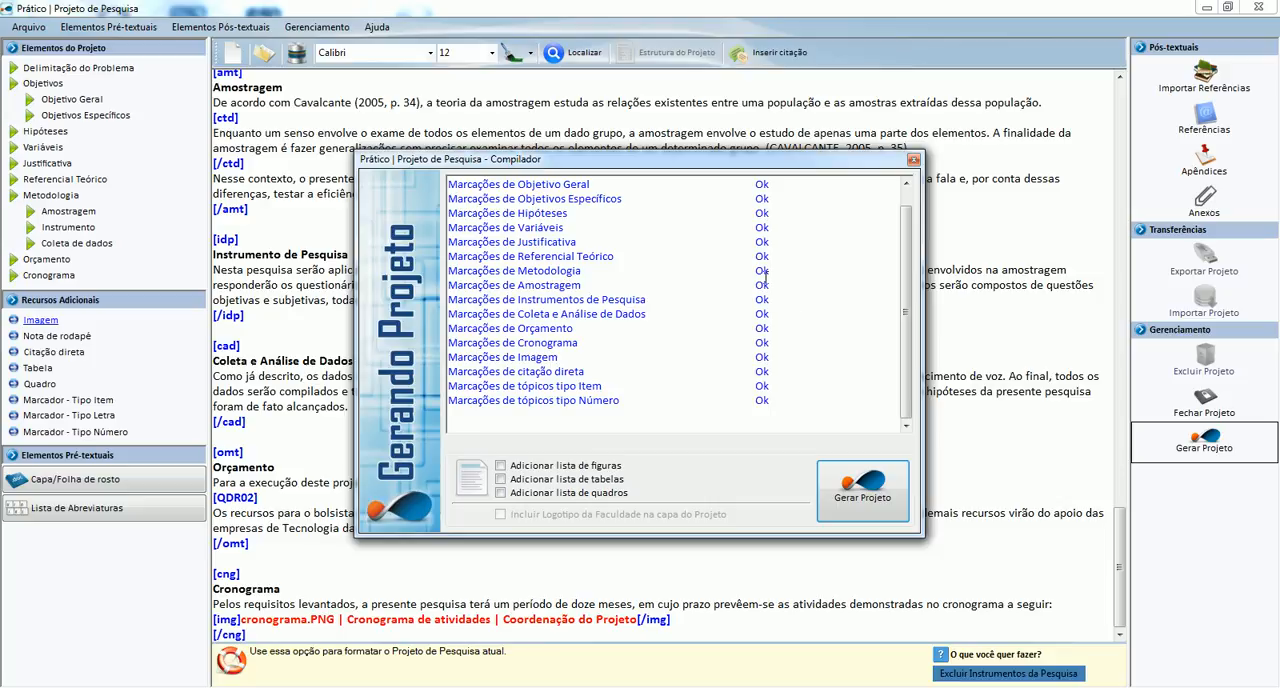
mouse_move(906, 332)
mouse_down()
mouse_move(901, 255)
mouse_move(914, 343)
mouse_up()
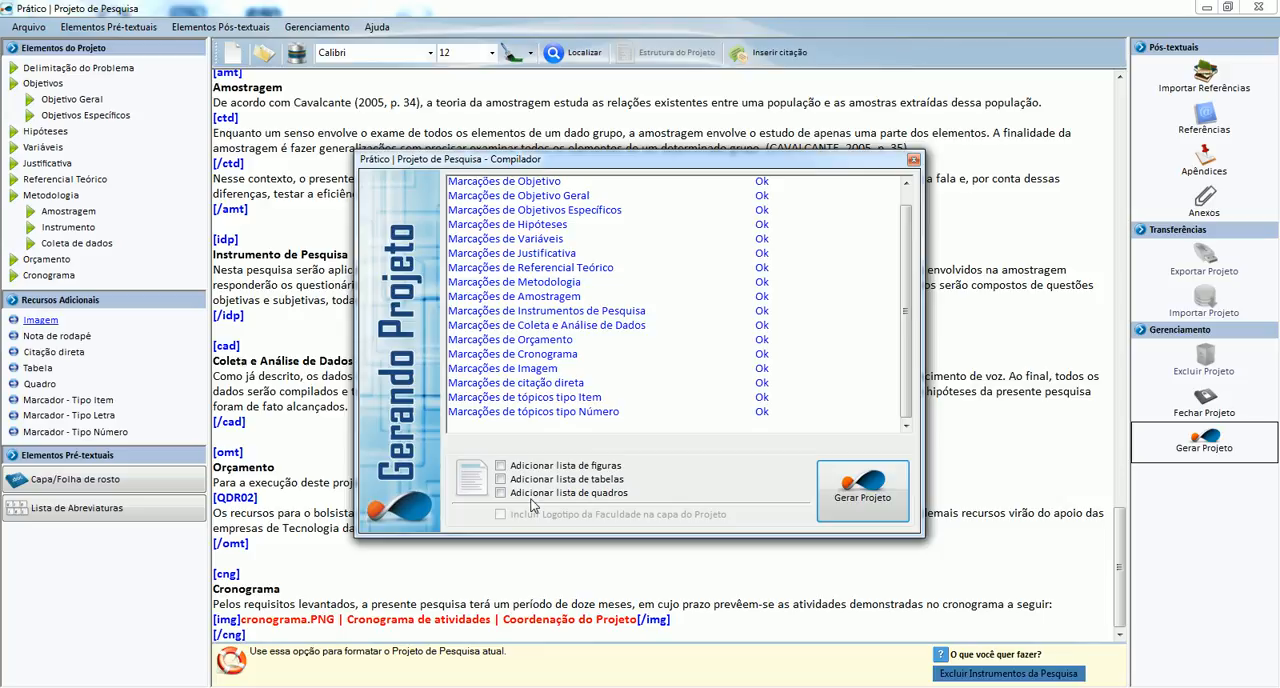
click(857, 485)
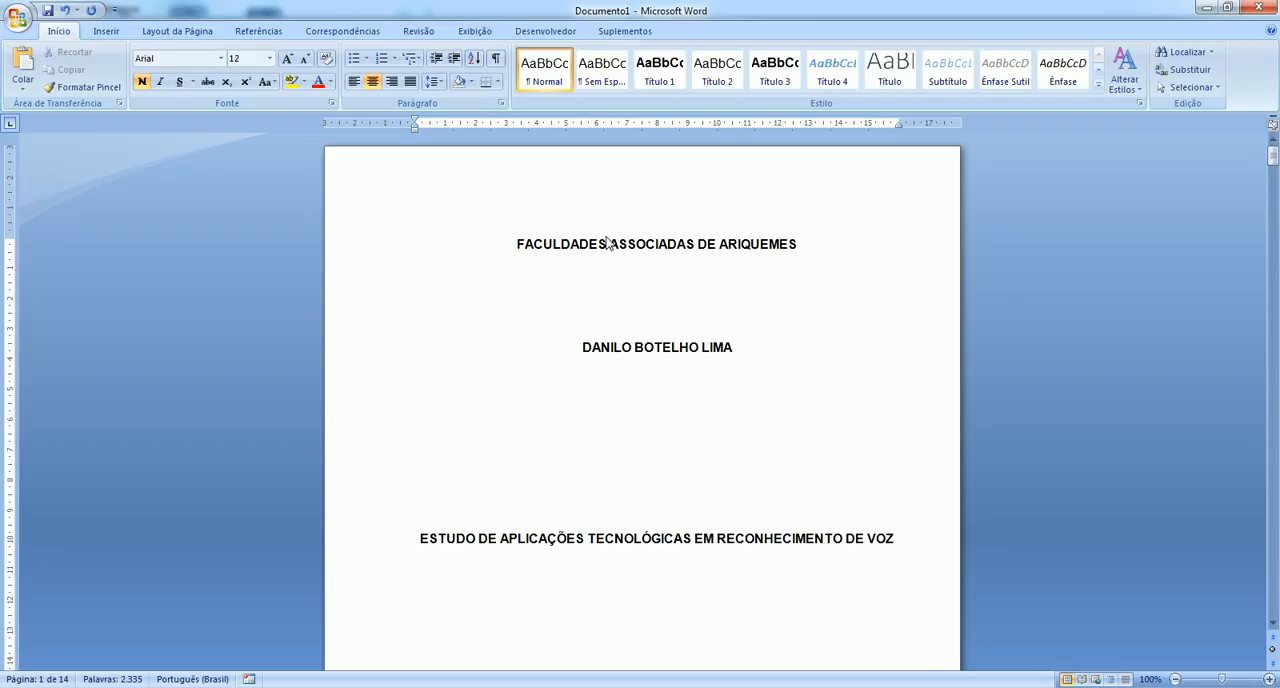
Examine the cover, title page and summary of the generated document.
scroll(606, 236, down, 20)
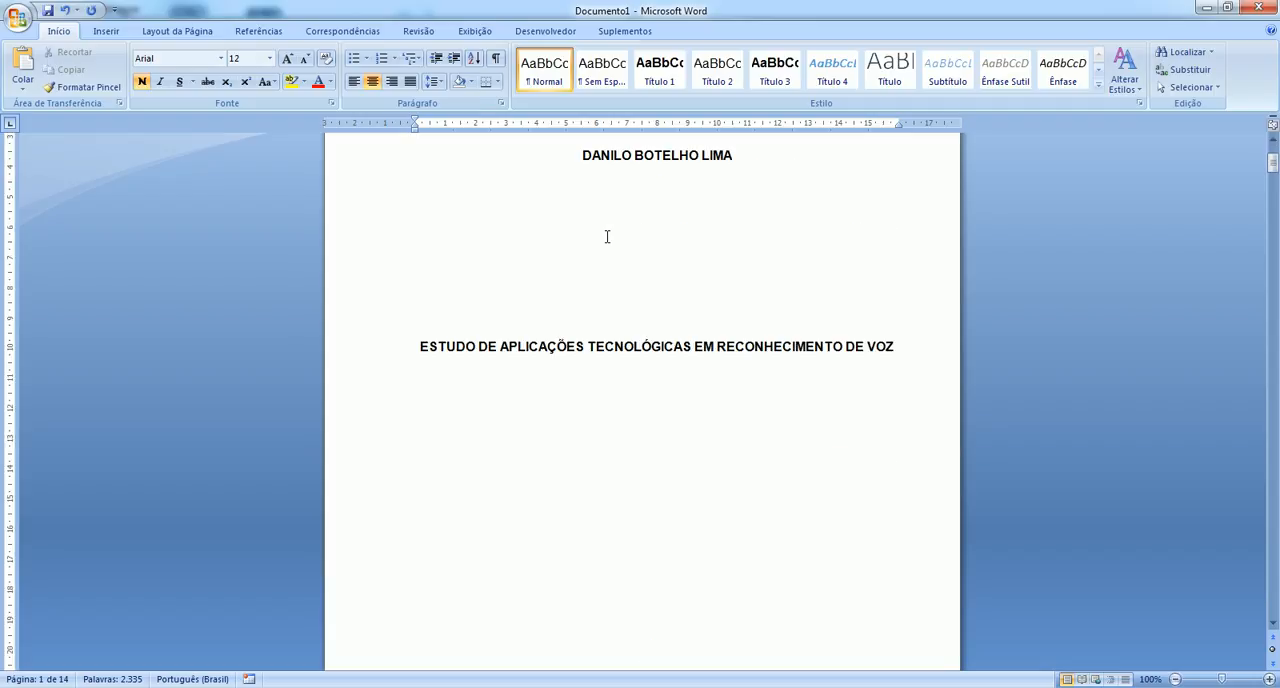
scroll(606, 236, down, 10)
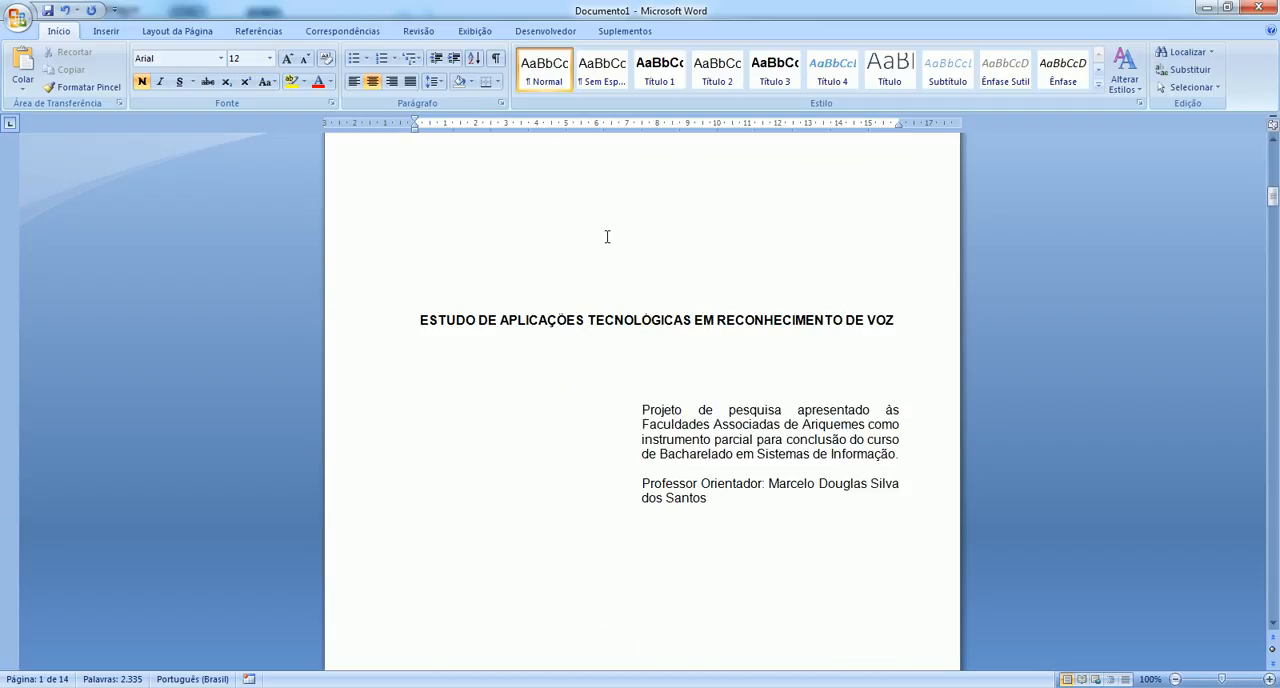
scroll(606, 236, down, 7)
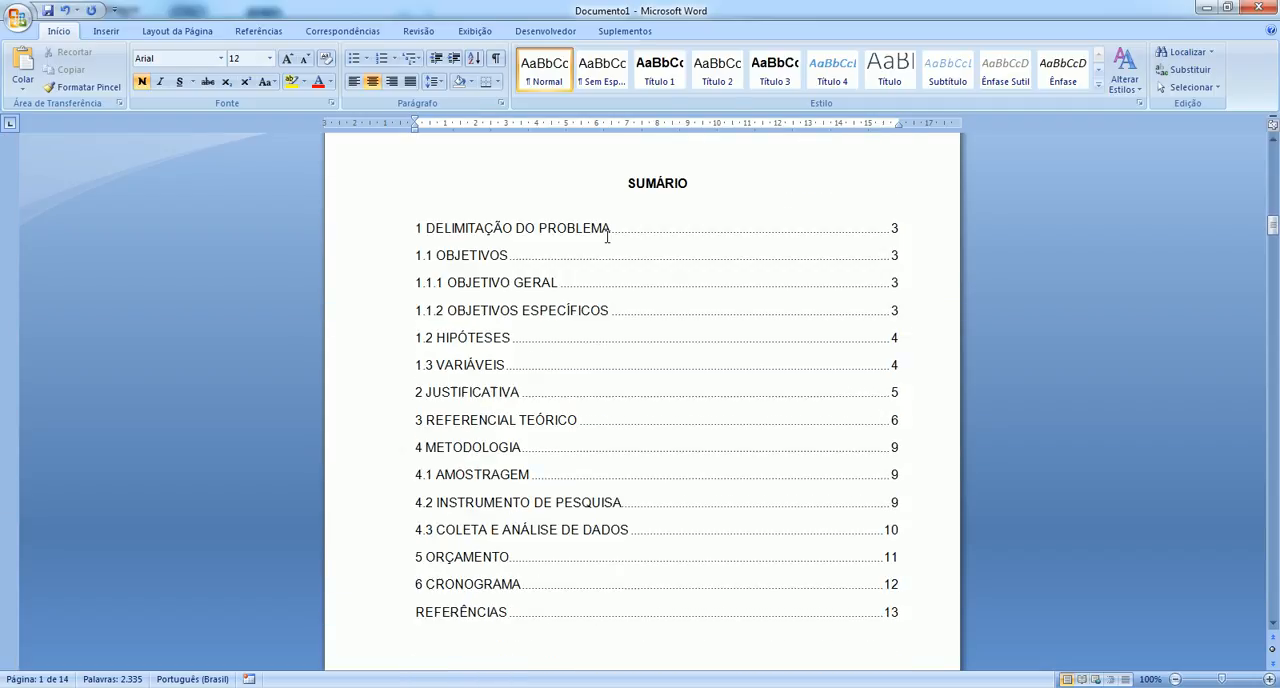
scroll(869, 340, up, 4)
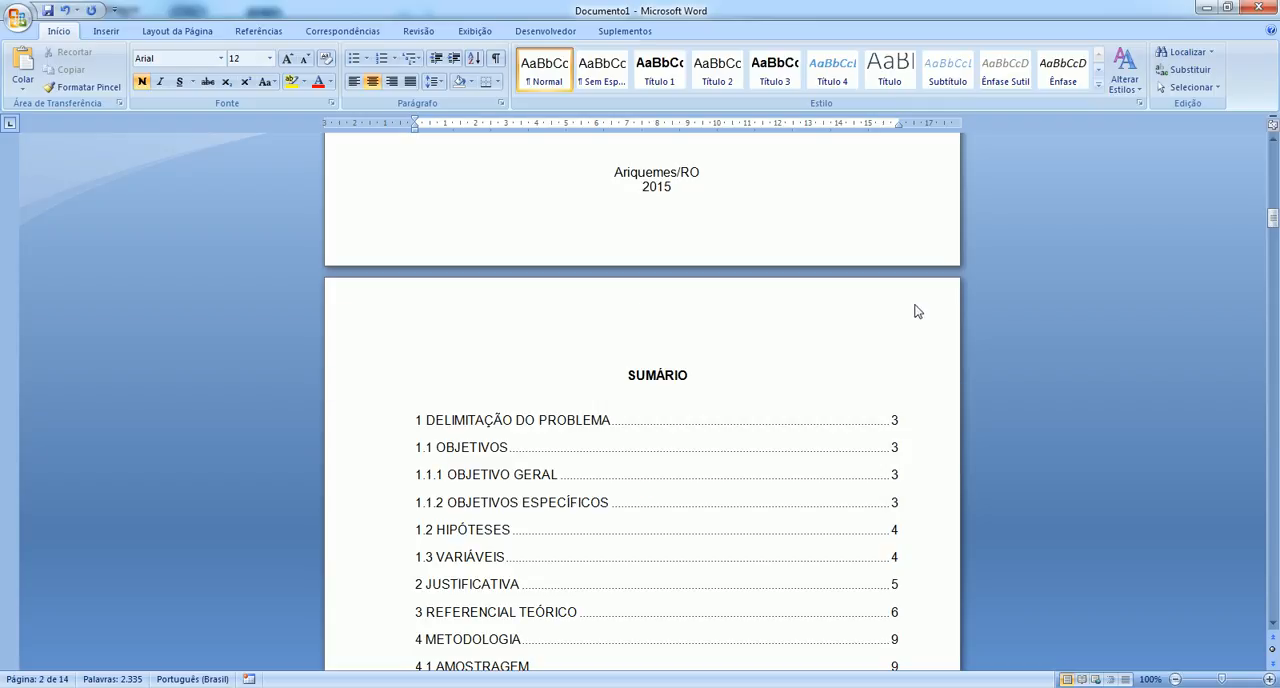
scroll(914, 305, up, 8)
scroll(916, 298, up, 10)
scroll(920, 257, down, 16)
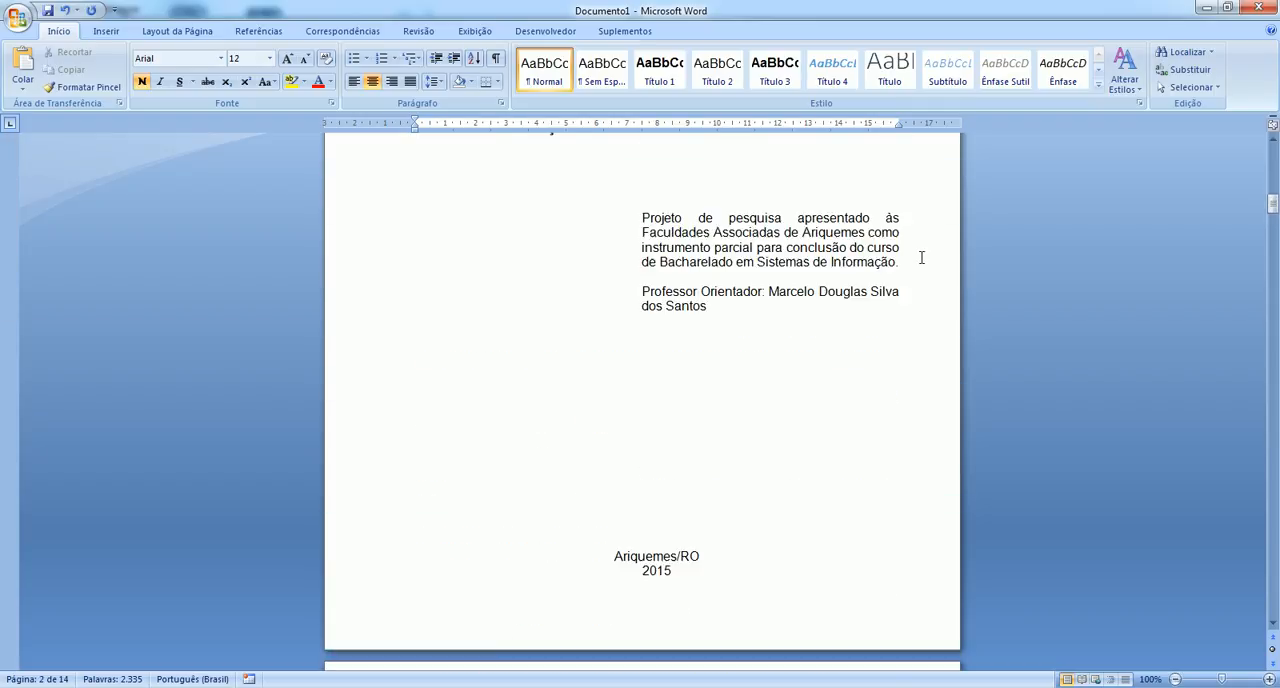
Examine the formatting of the problem delimitation, objectives and hypotheses sections, including their bulleted and numbered lists and the footnote.
scroll(921, 261, down, 20)
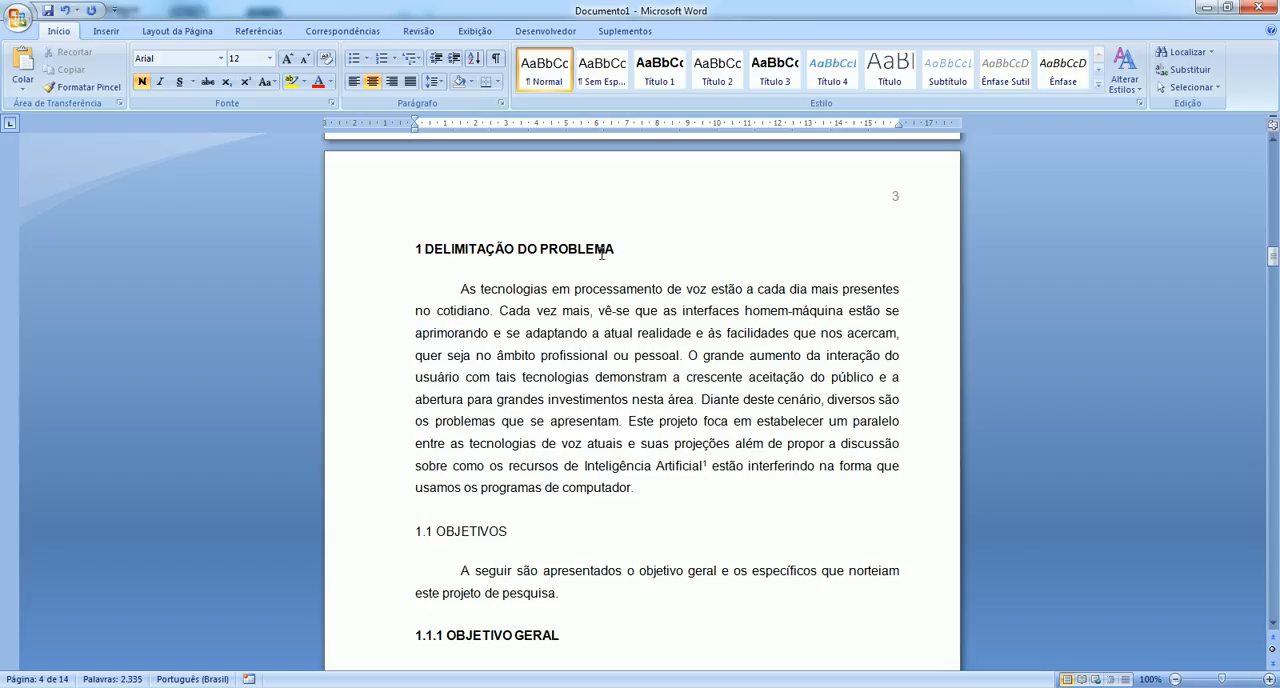
scroll(481, 340, down, 1)
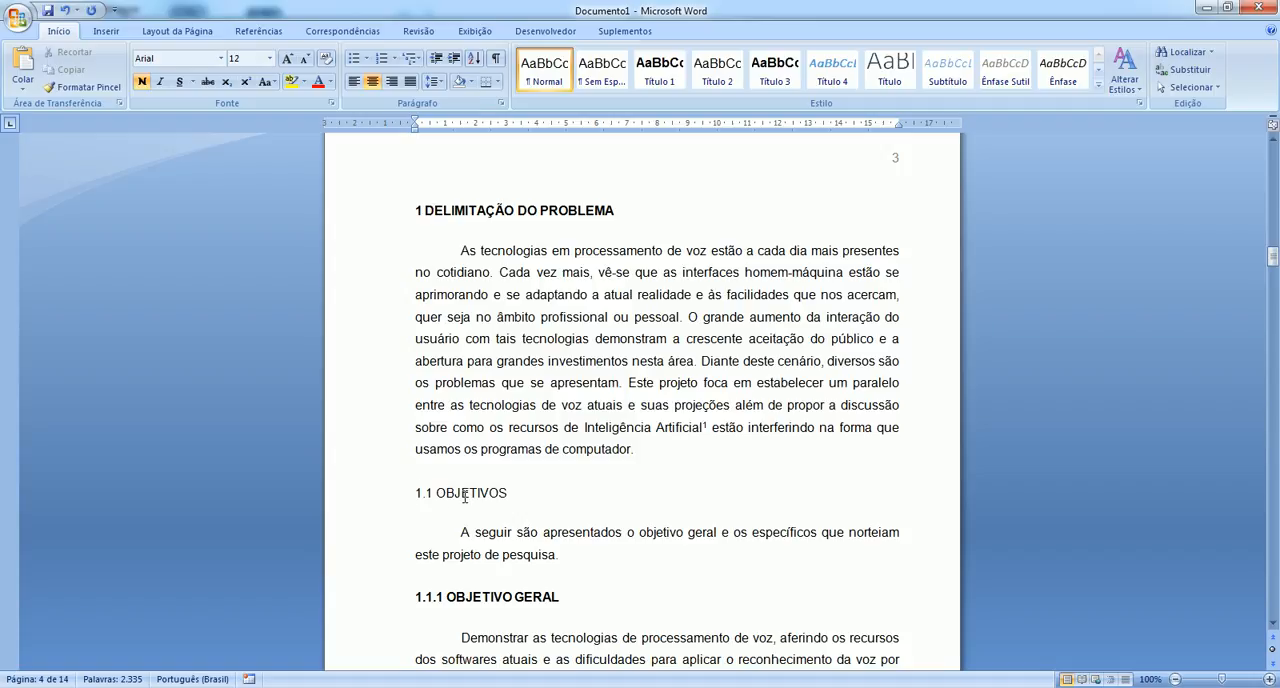
scroll(464, 496, down, 2)
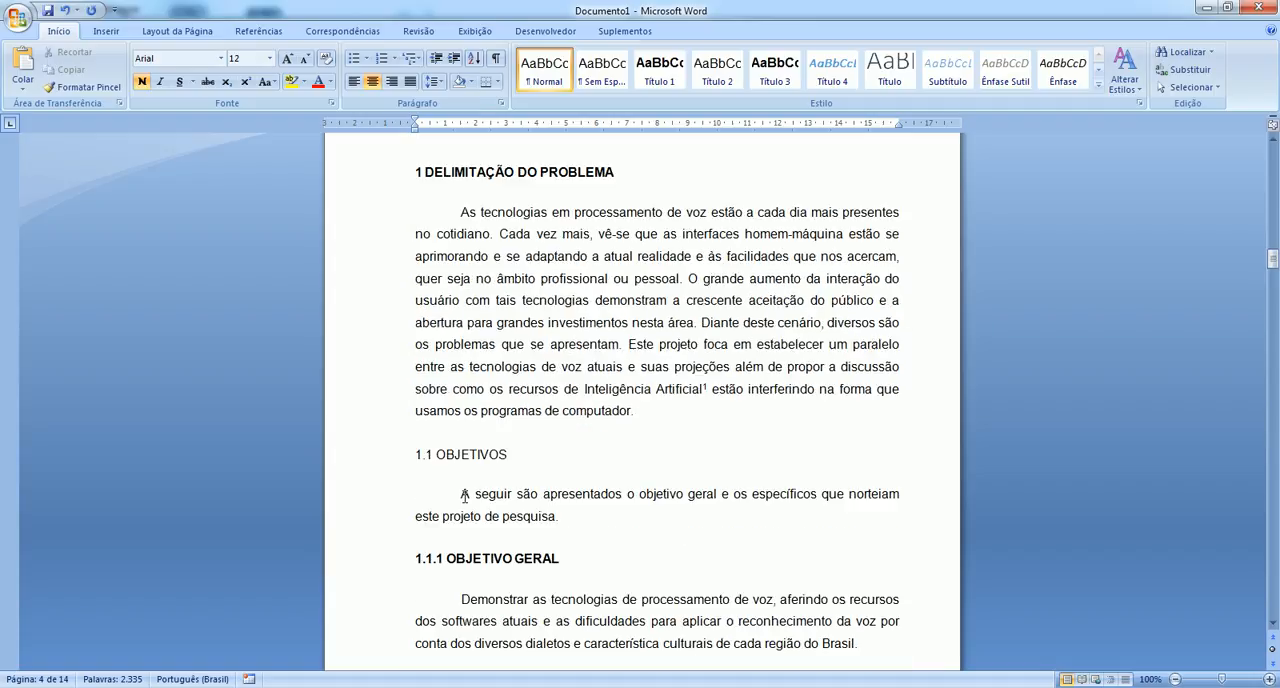
scroll(468, 500, down, 2)
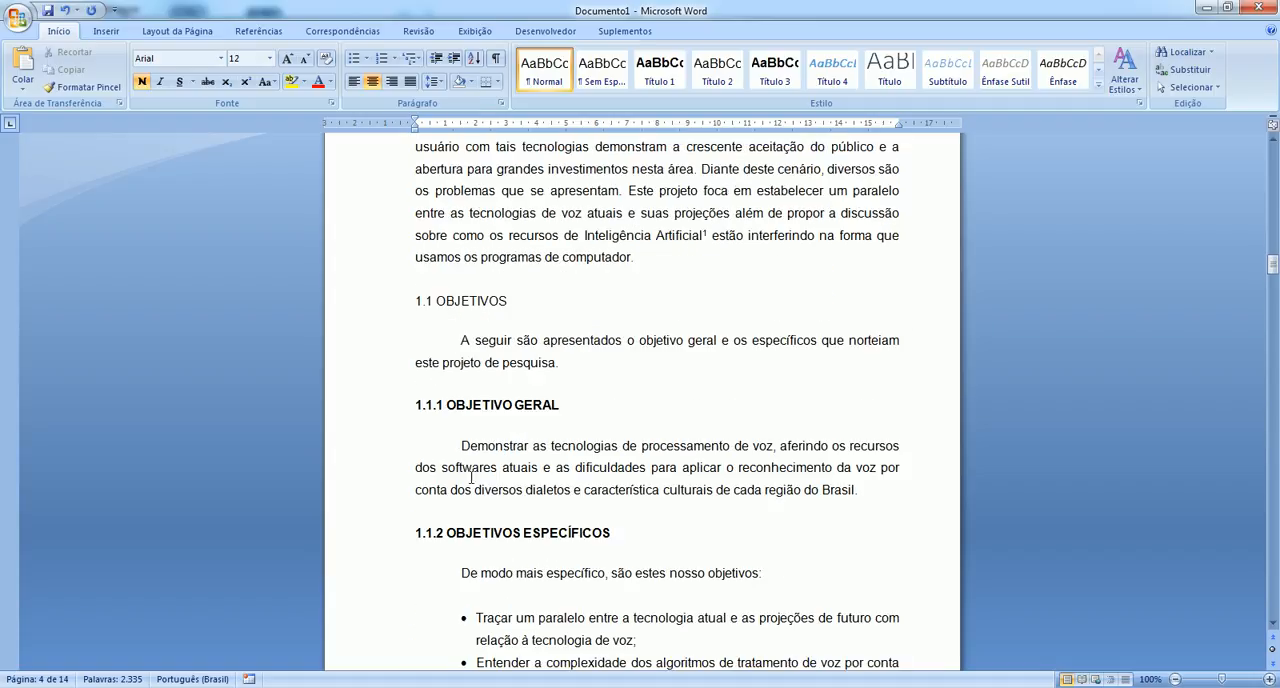
scroll(465, 527, down, 2)
scroll(465, 527, down, 8)
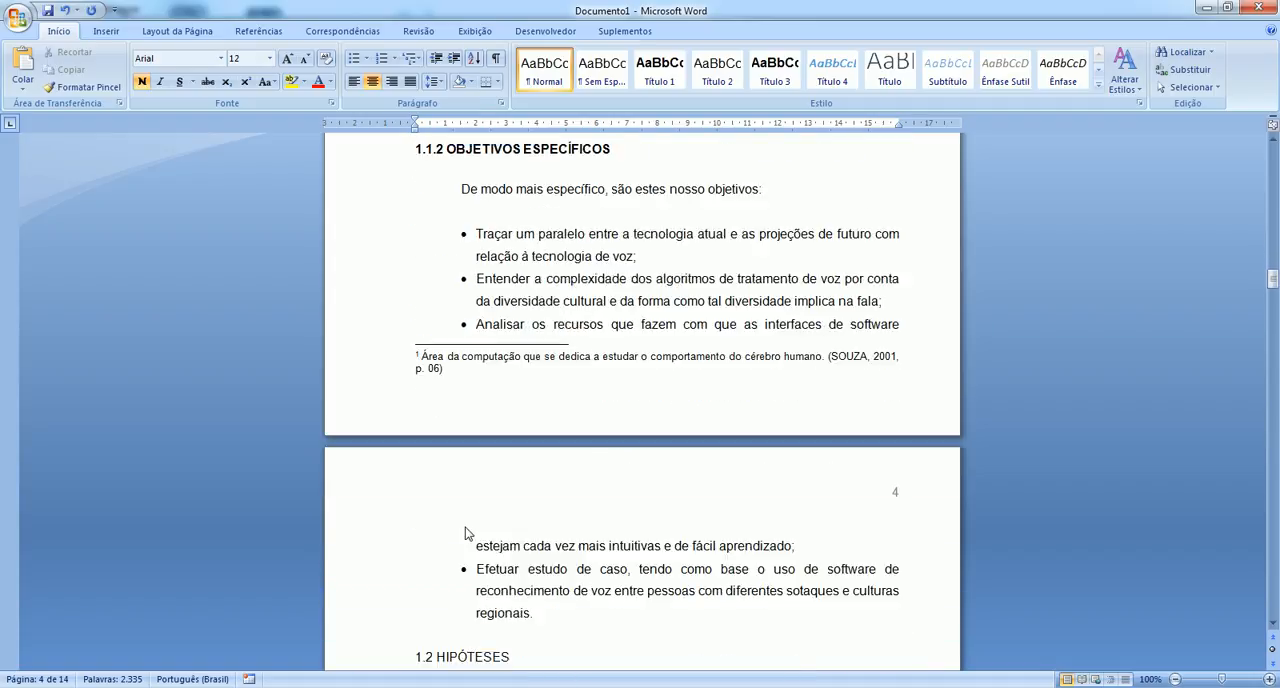
scroll(465, 527, down, 3)
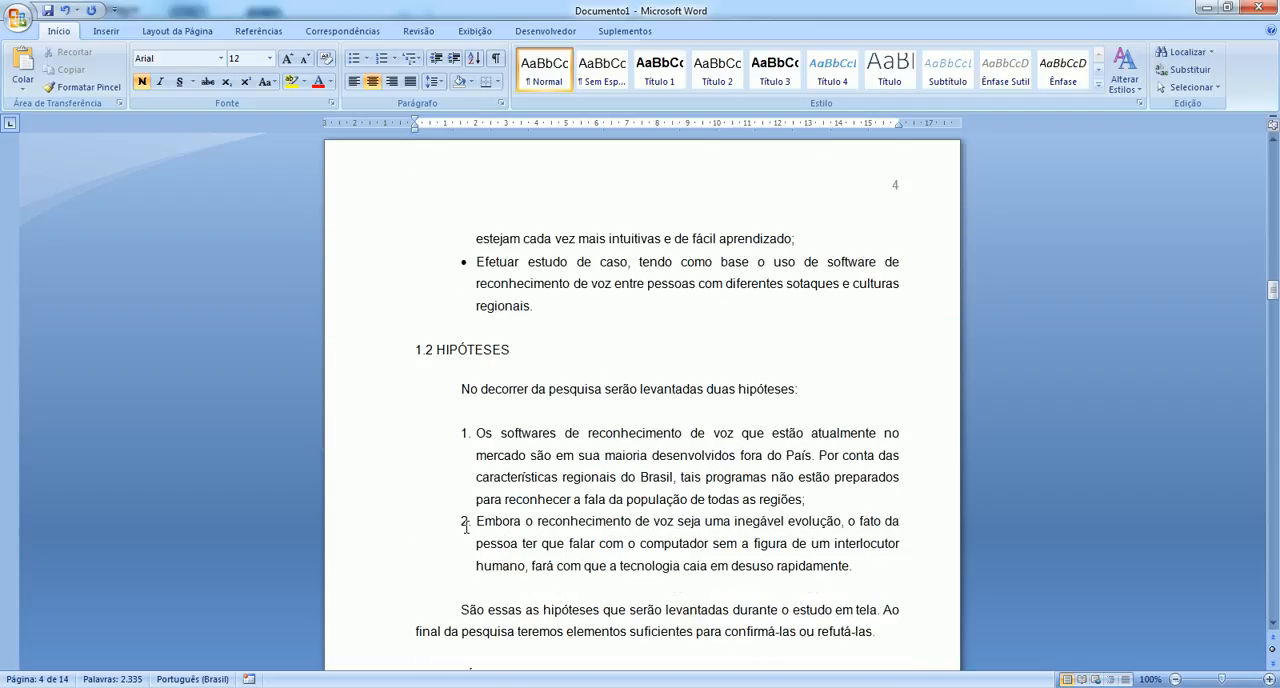
scroll(465, 527, up, 13)
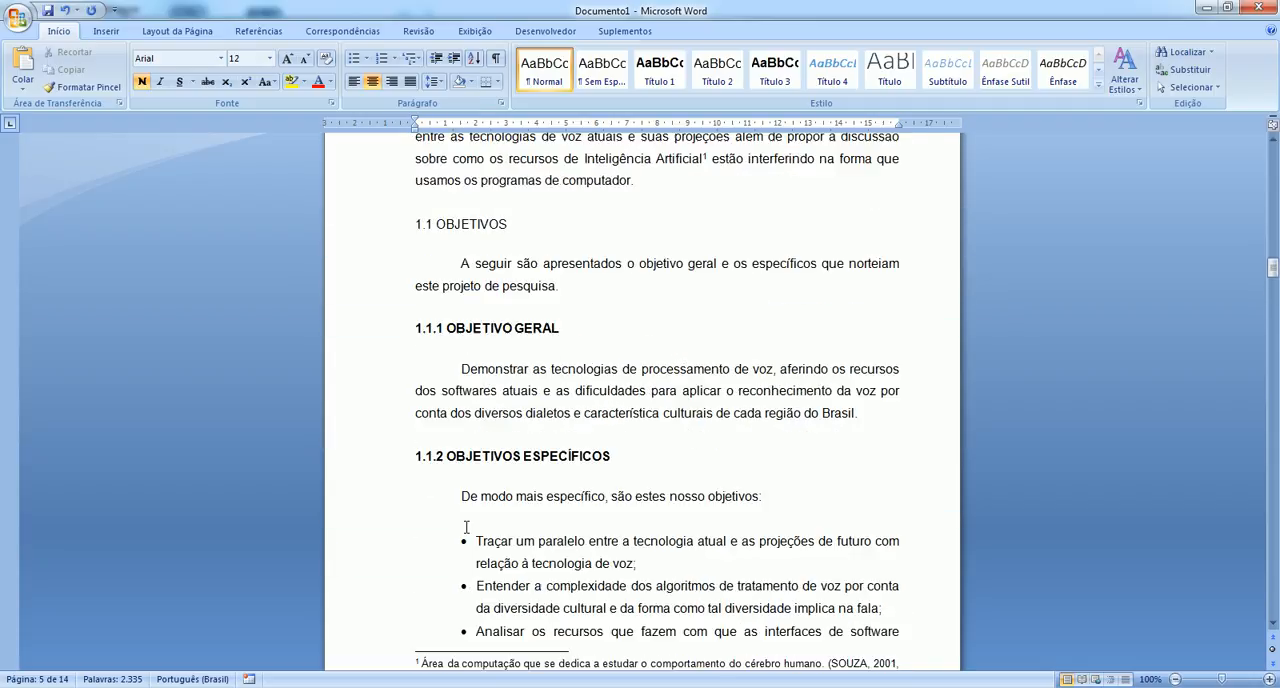
scroll(465, 527, down, 13)
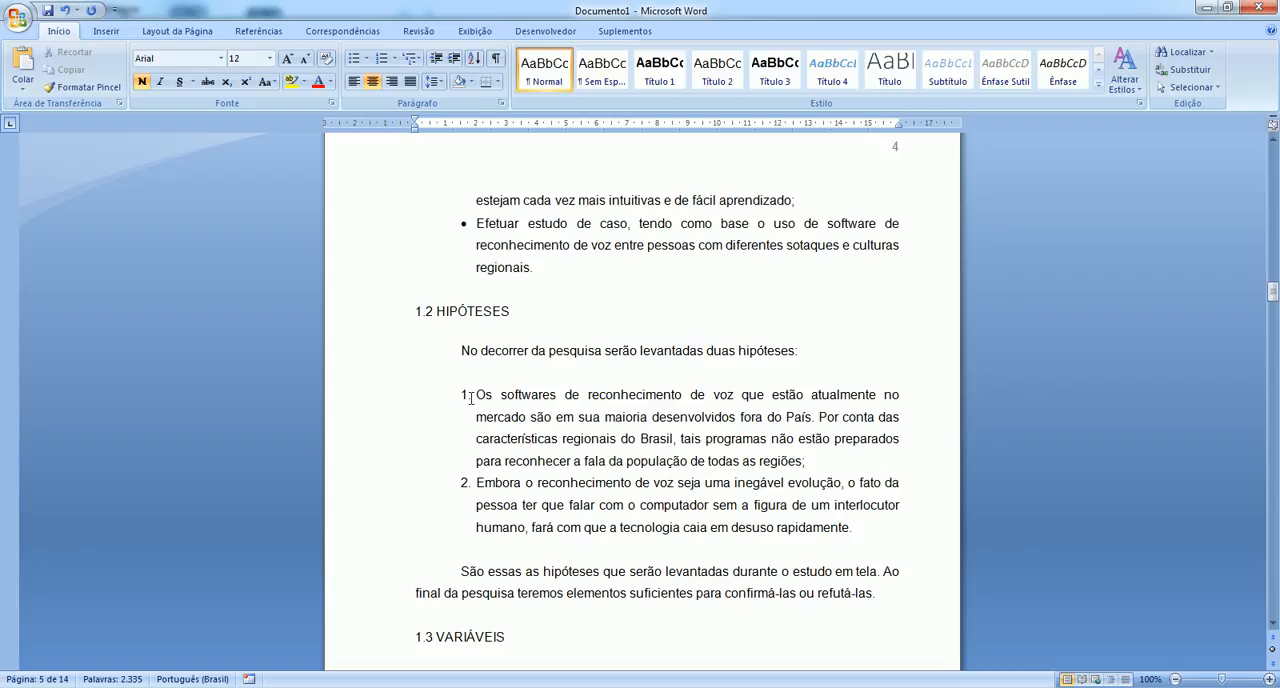
scroll(477, 300, up, 7)
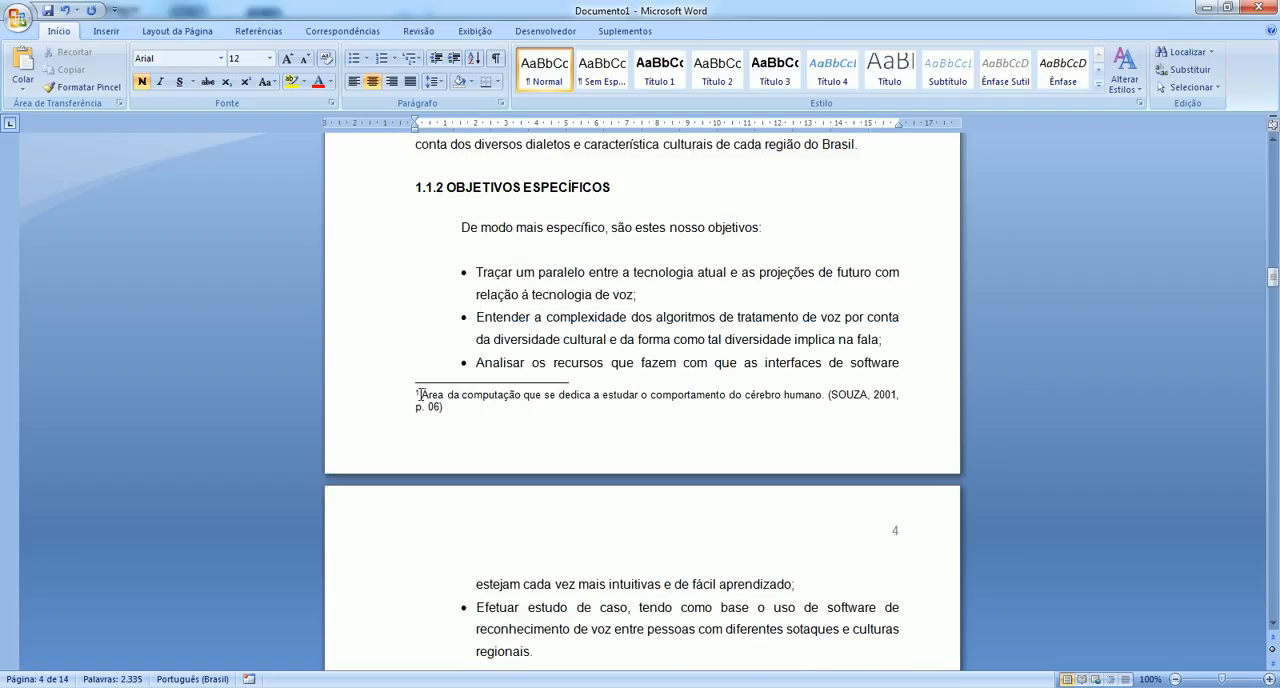
scroll(420, 395, up, 12)
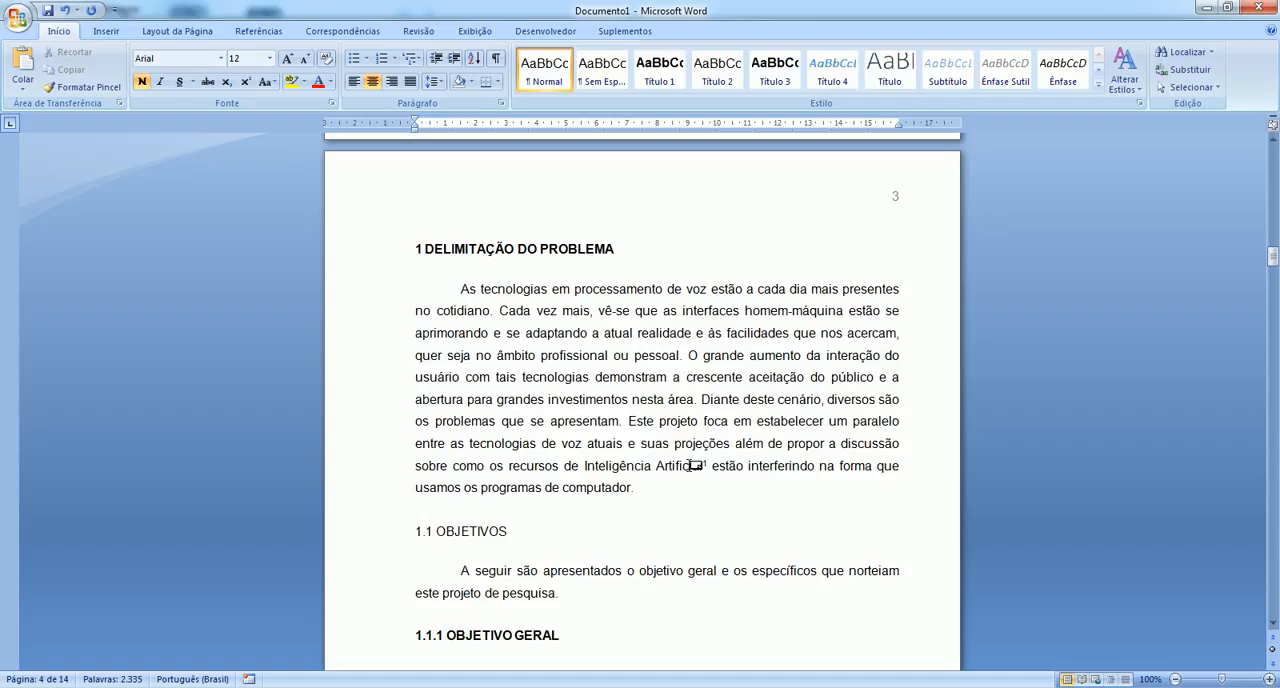
Check the page numbering from the summary through the first textual sections up to Justificativa.
scroll(705, 462, down, 3)
scroll(705, 462, down, 19)
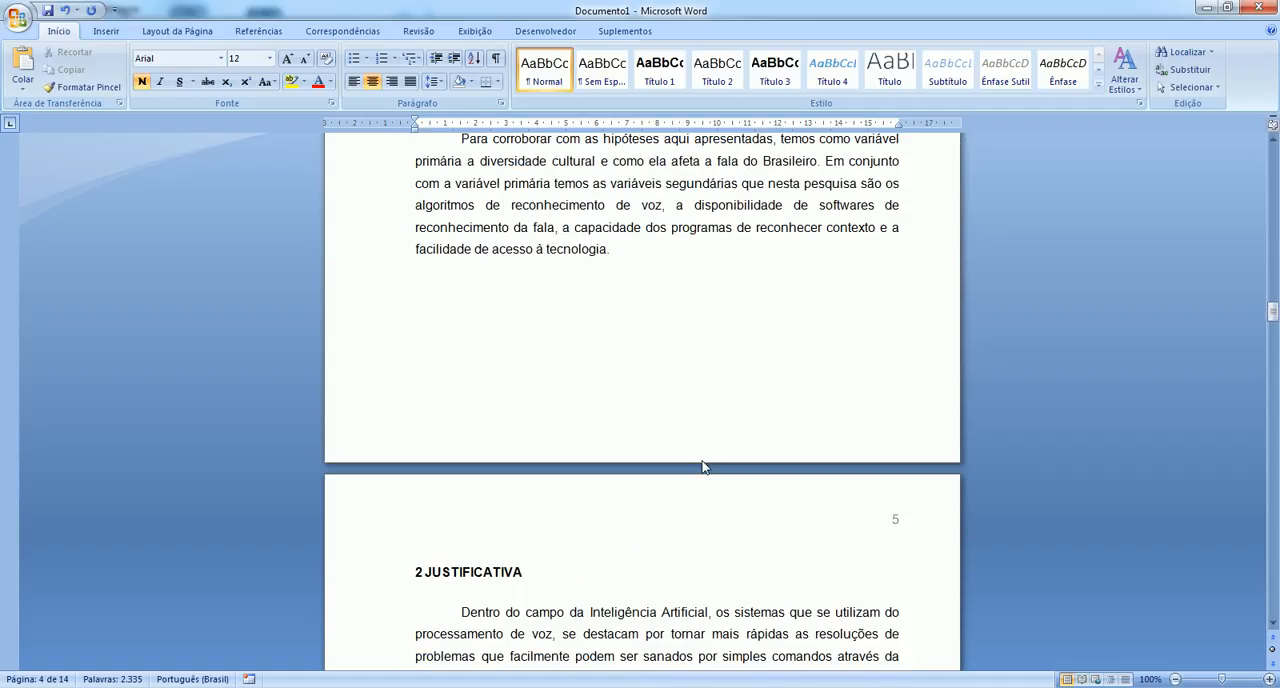
scroll(702, 466, down, 1)
scroll(488, 428, down, 1)
scroll(480, 449, up, 4)
scroll(480, 449, up, 20)
scroll(480, 449, up, 4)
scroll(894, 426, down, 2)
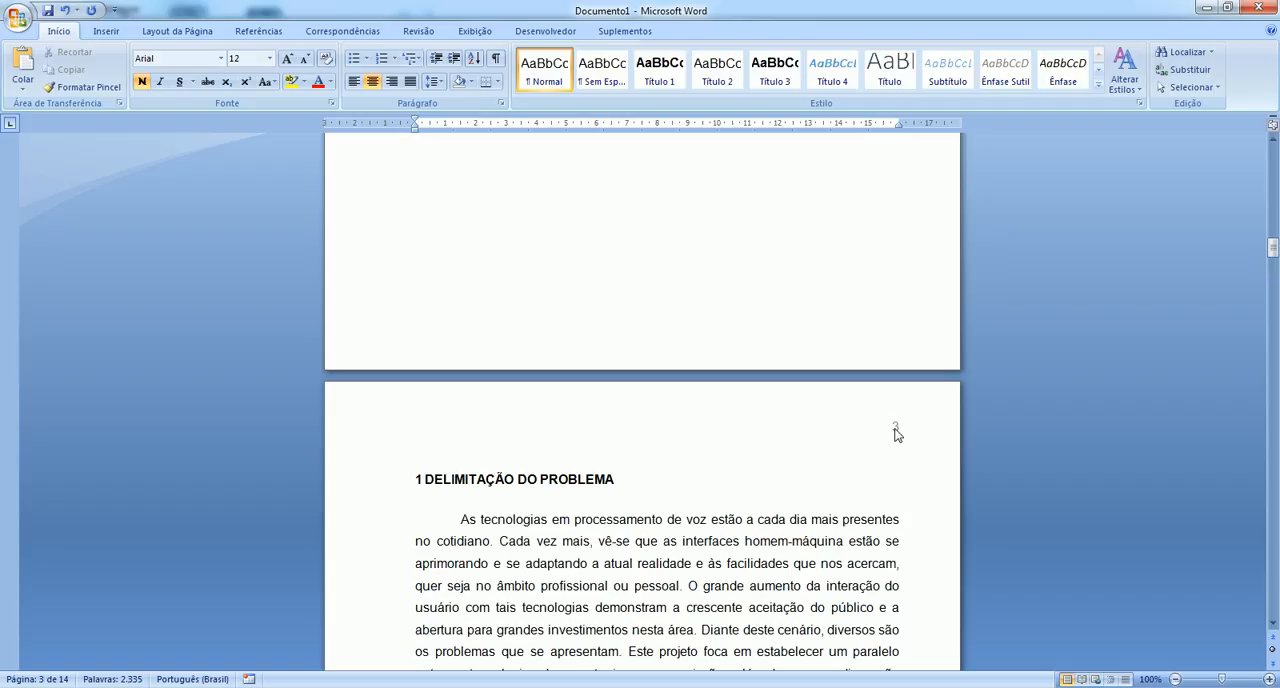
click(716, 477)
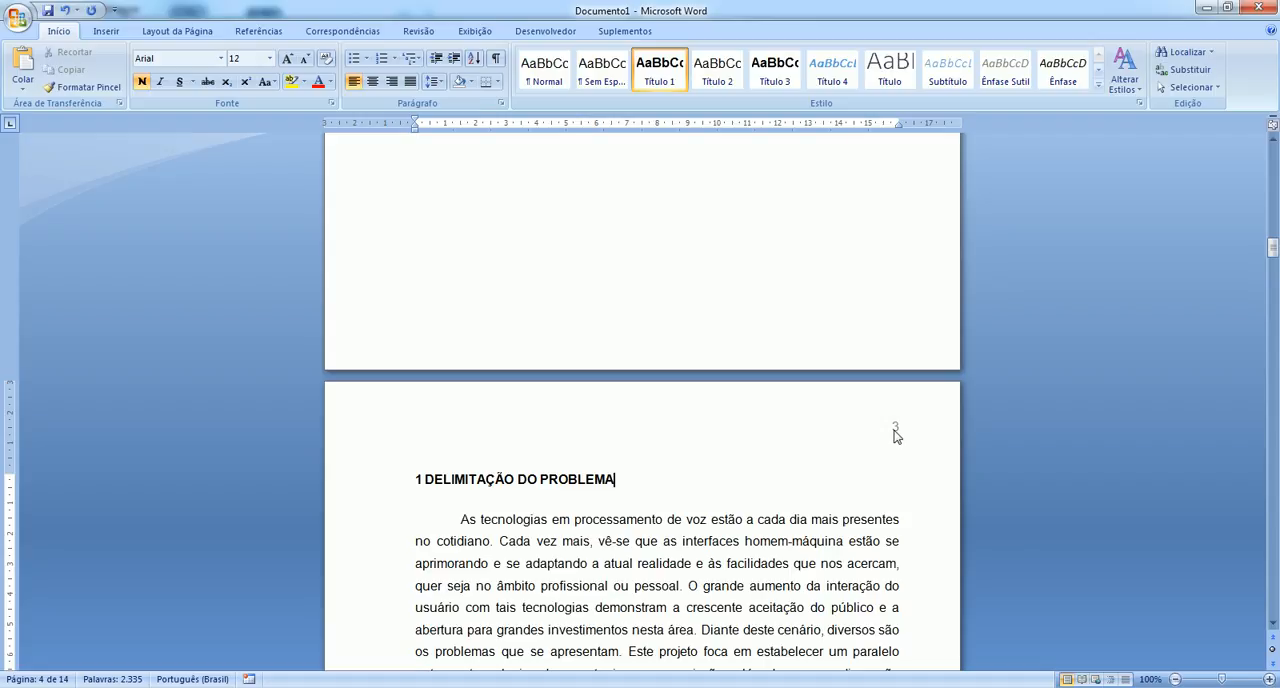
scroll(895, 432, up, 20)
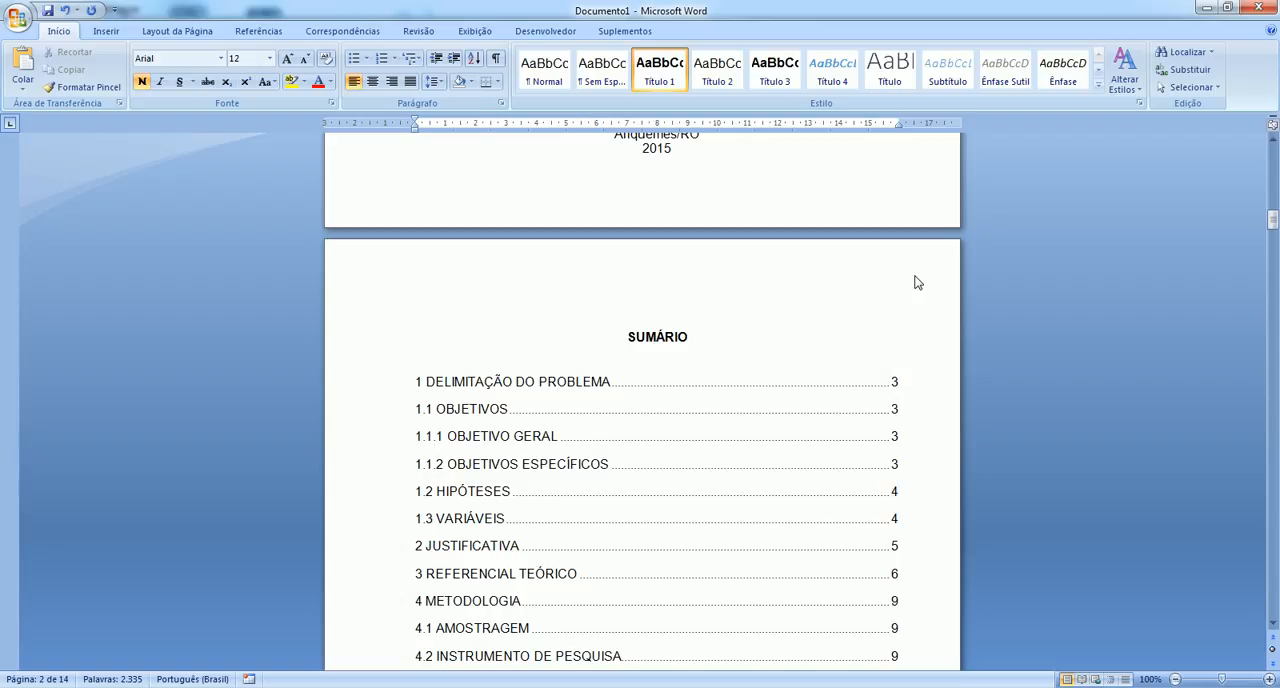
scroll(891, 417, down, 18)
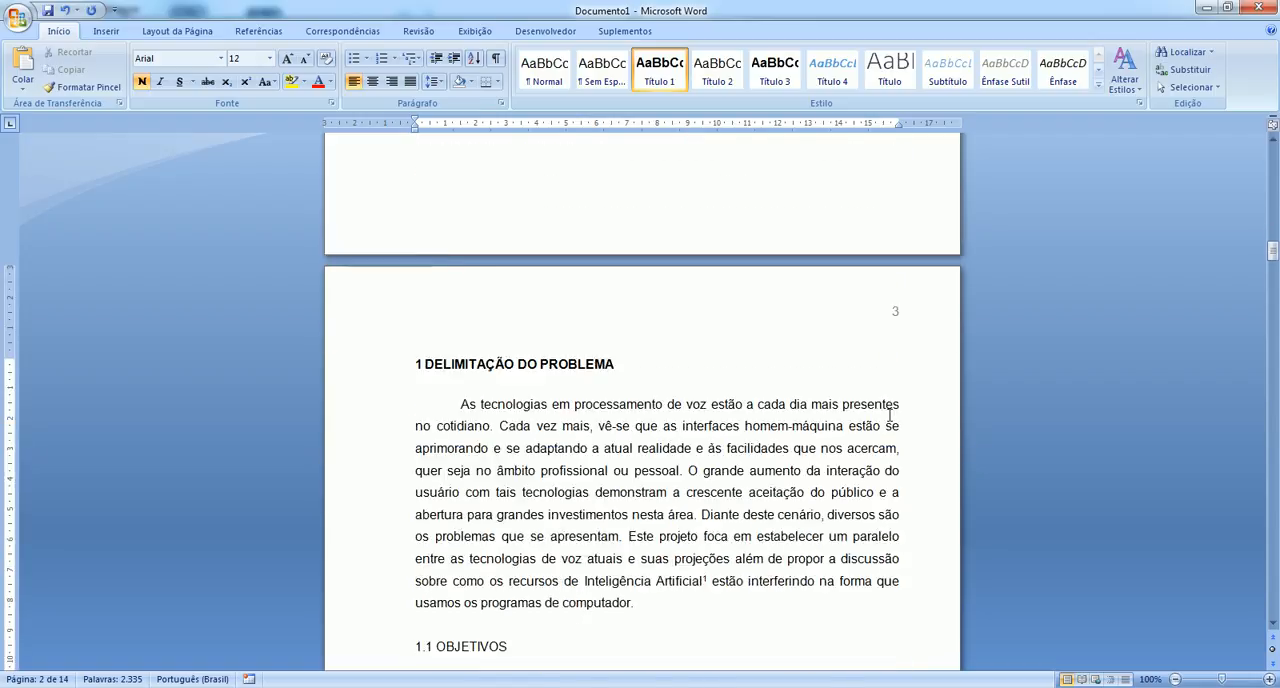
scroll(890, 416, down, 20)
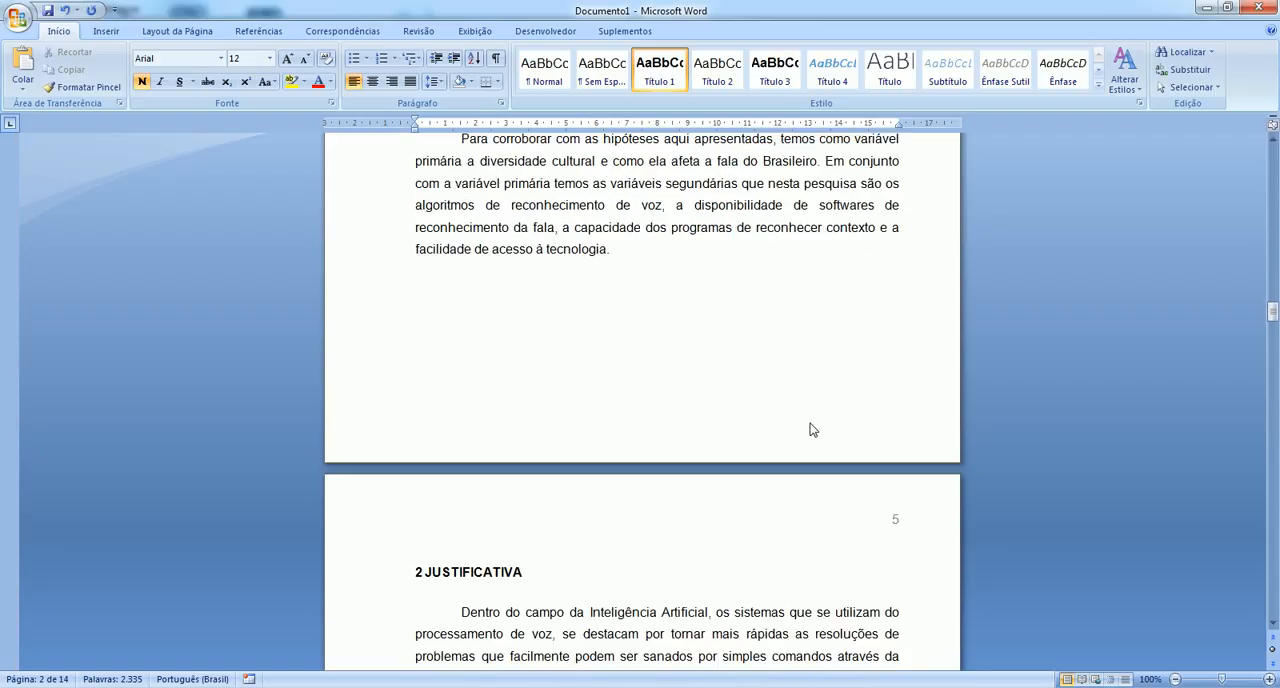
Examine the formatting of Quadro 1, Tabela 1, the long direct quotations and Figura 1 in the generated document.
scroll(810, 423, down, 20)
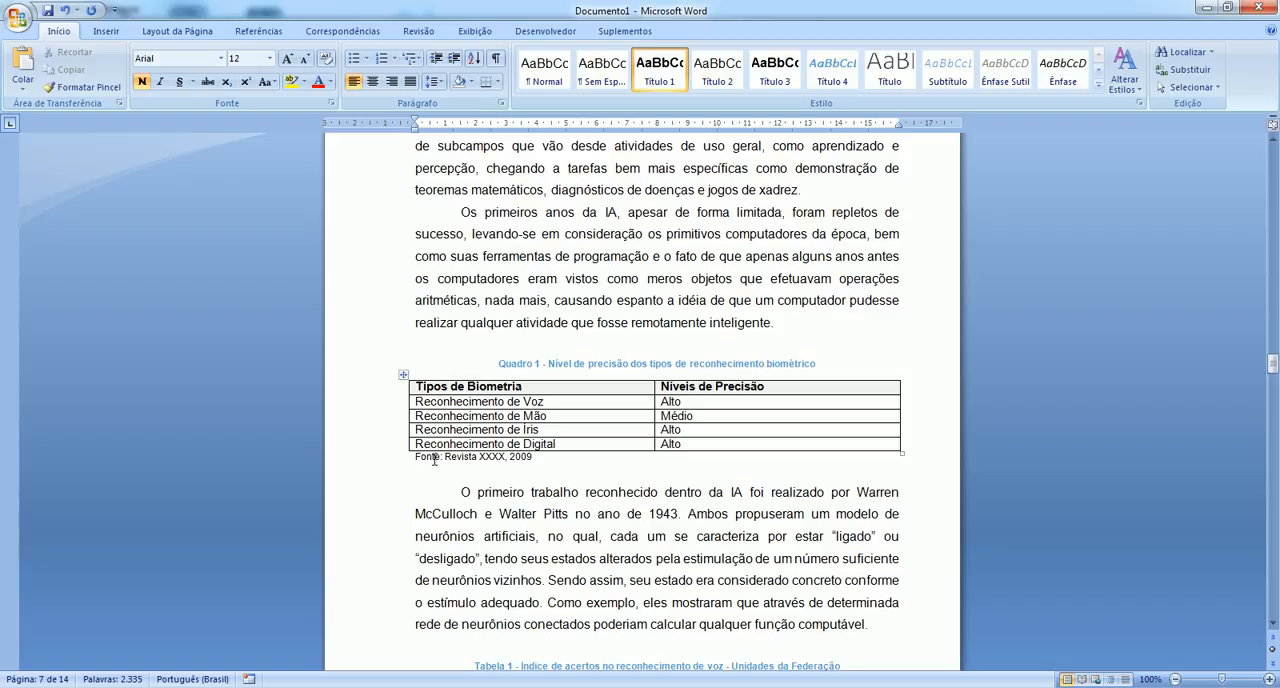
scroll(434, 459, down, 4)
scroll(430, 435, up, 1)
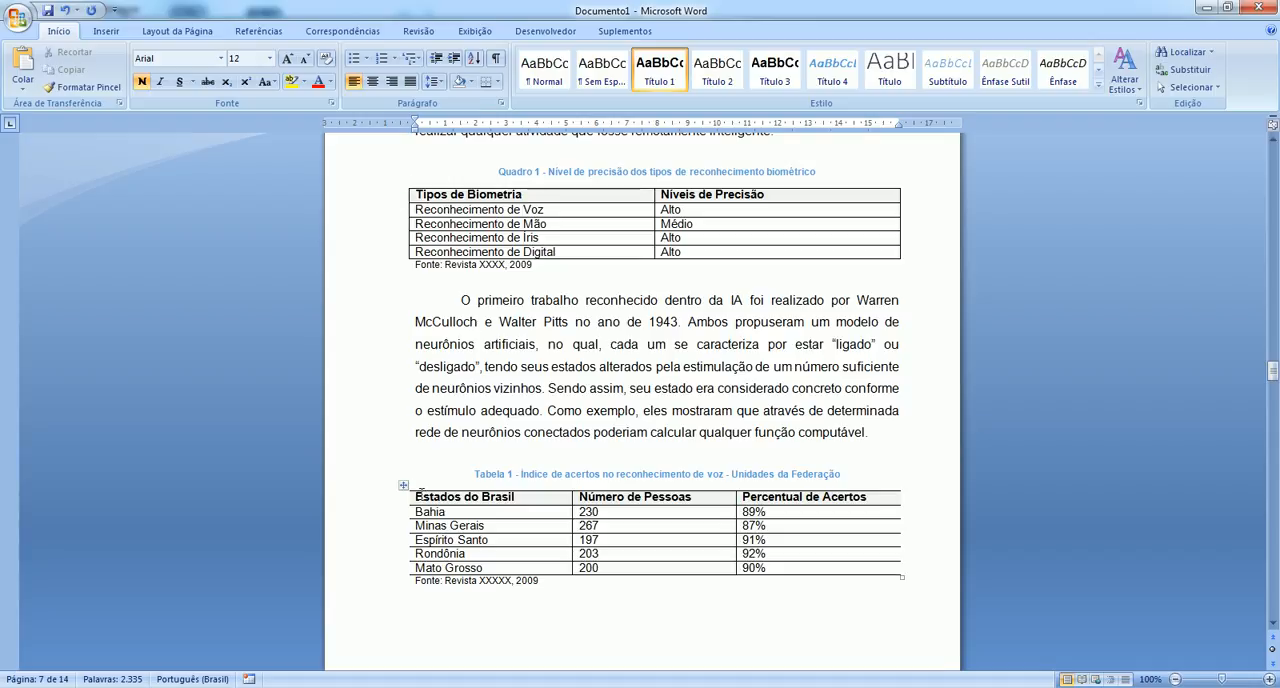
scroll(409, 520, down, 4)
scroll(410, 509, down, 5)
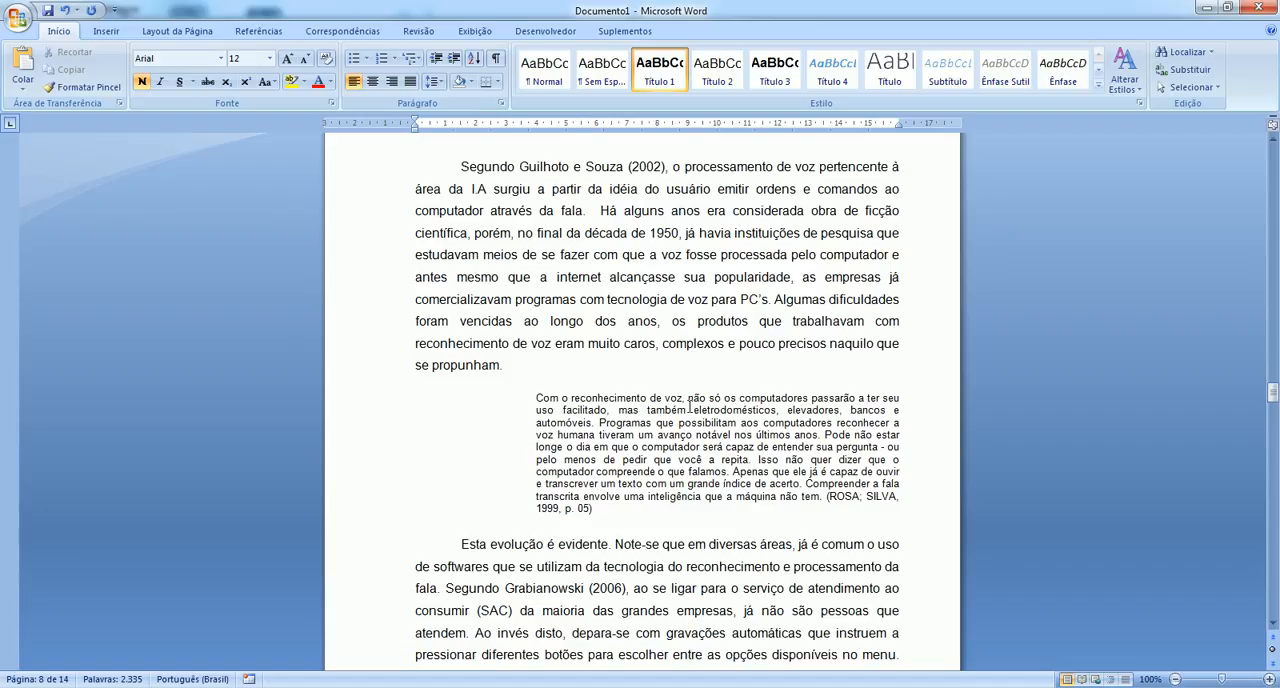
click(543, 416)
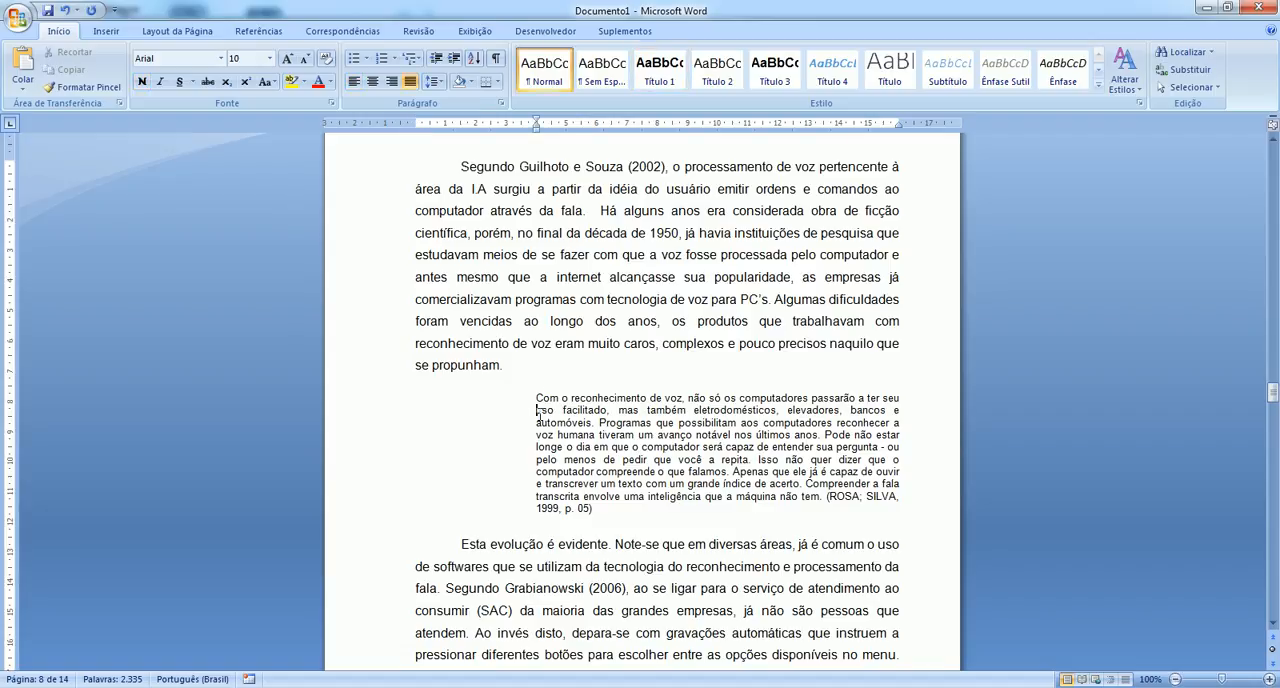
click(596, 422)
scroll(581, 471, down, 18)
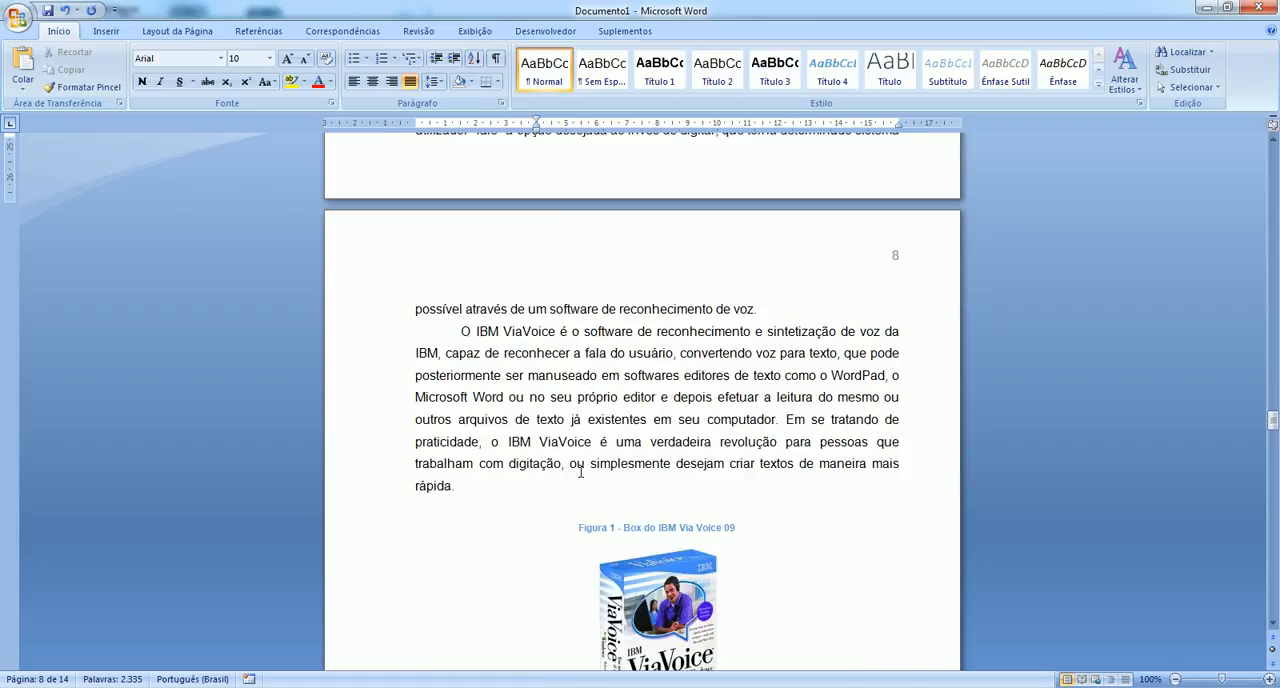
scroll(581, 471, down, 18)
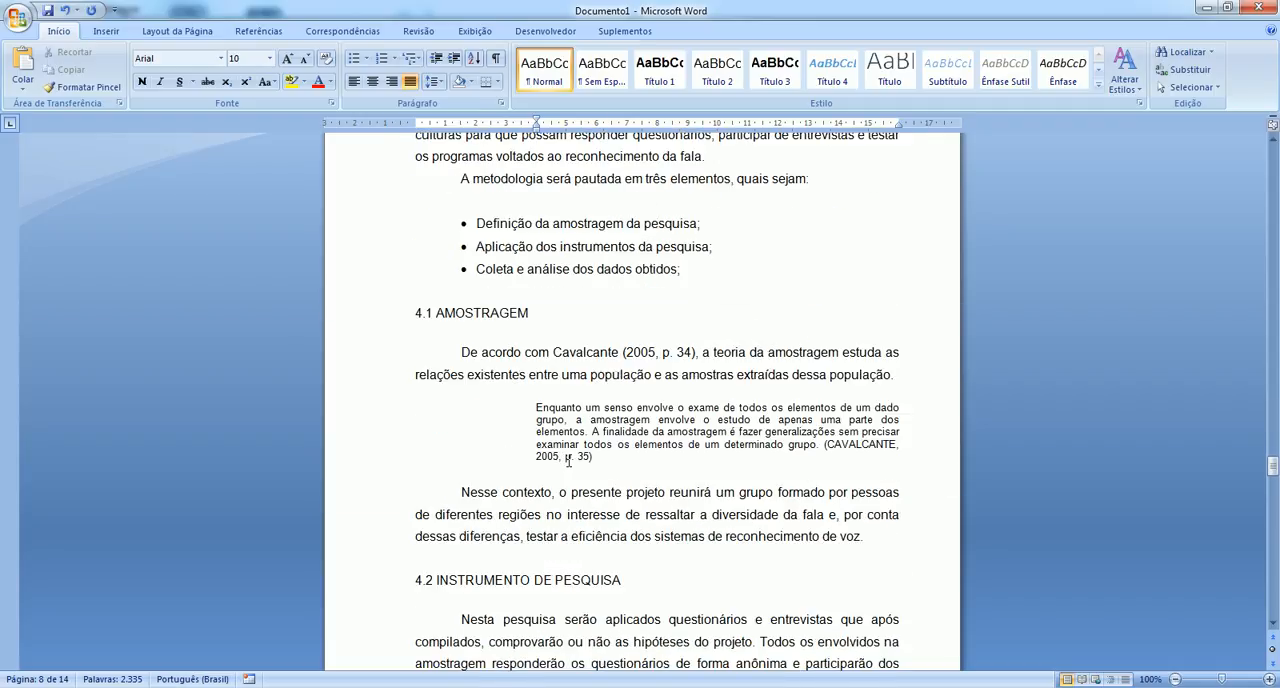
Examine the budget, schedule image and references in the generated document up to its last page, and return to its beginning.
scroll(568, 460, down, 18)
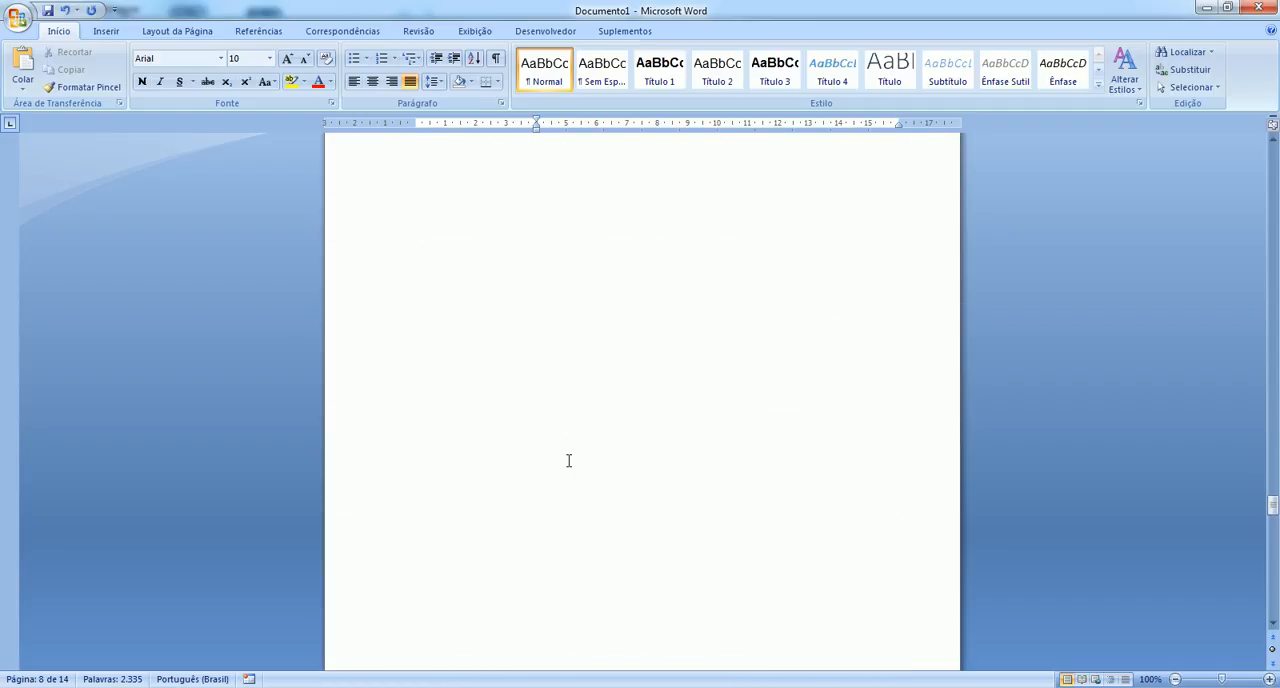
scroll(567, 467, down, 18)
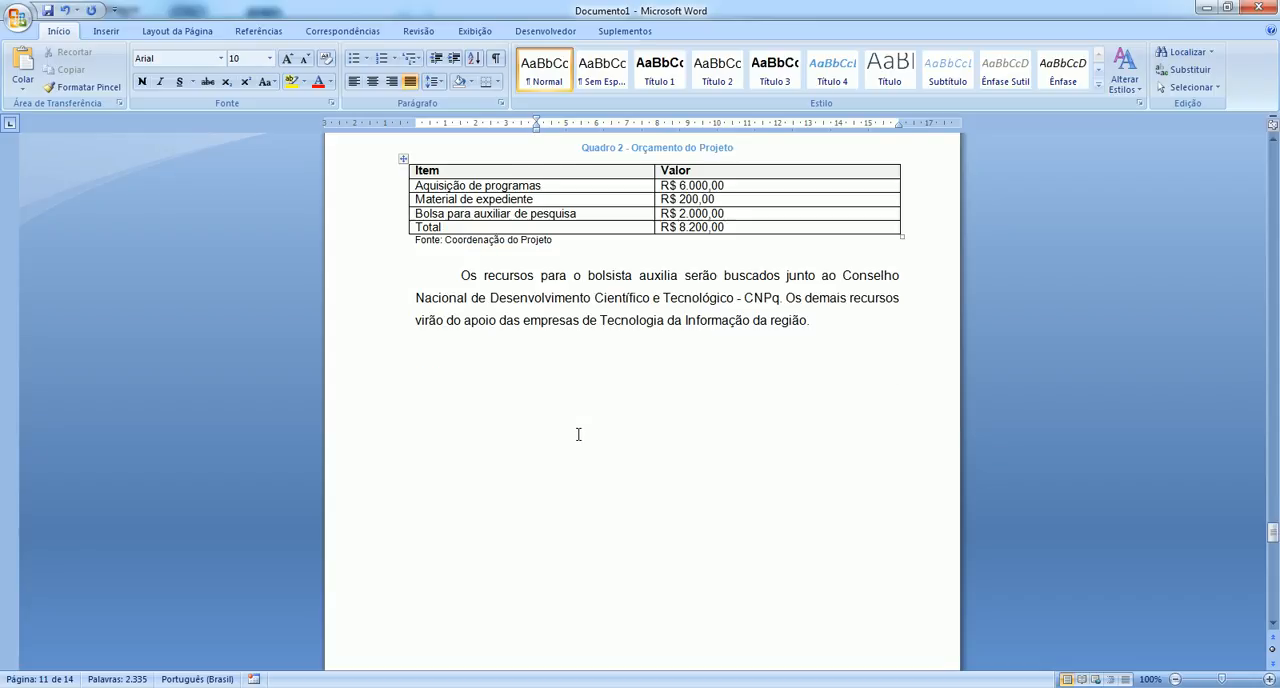
scroll(578, 435, down, 9)
click(568, 445)
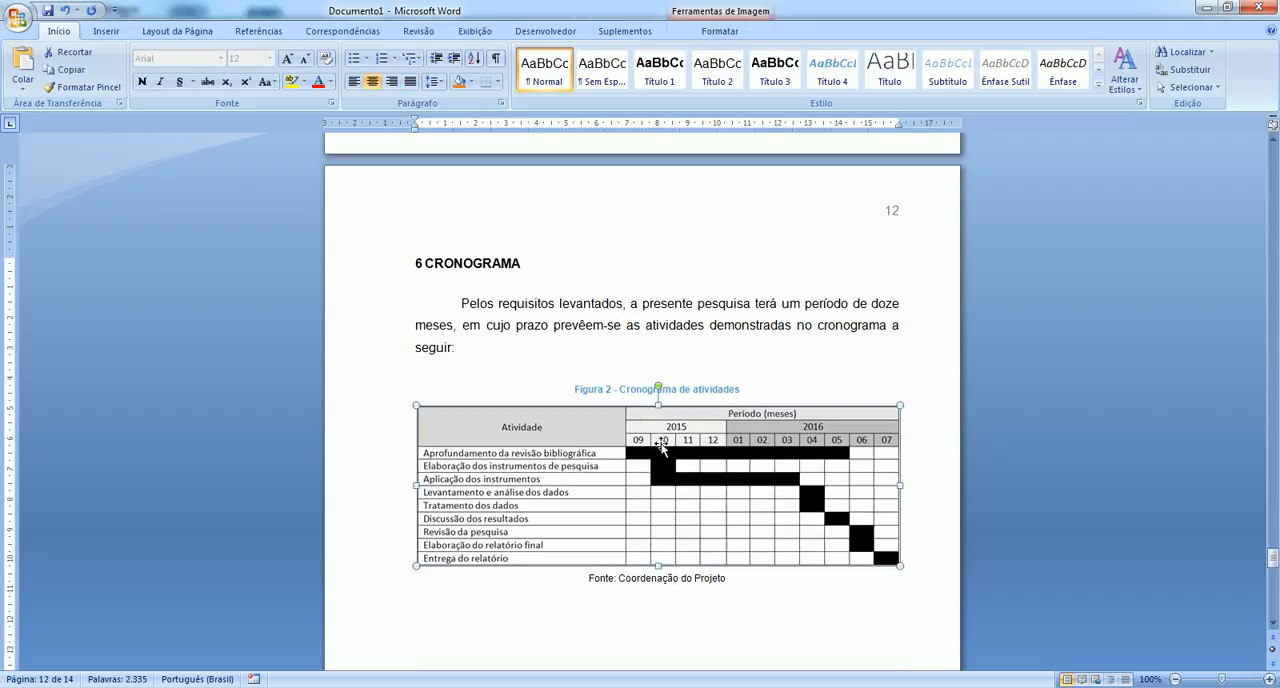
scroll(564, 512, down, 12)
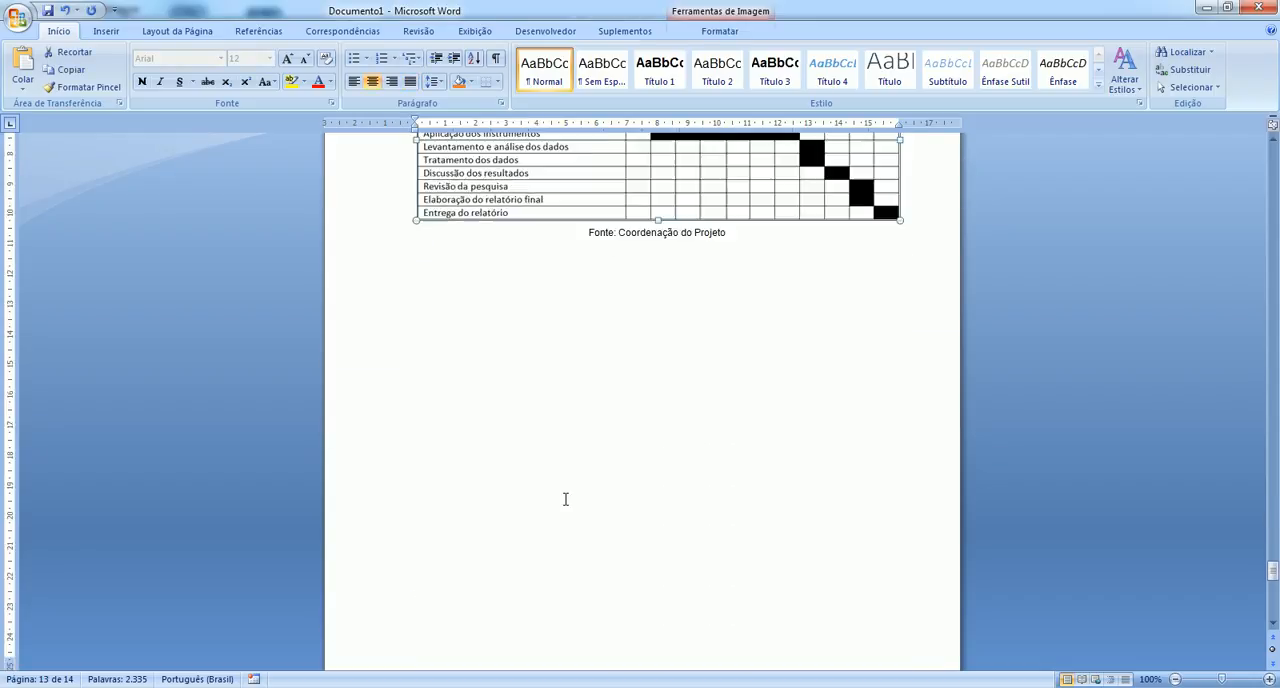
scroll(565, 502, down, 3)
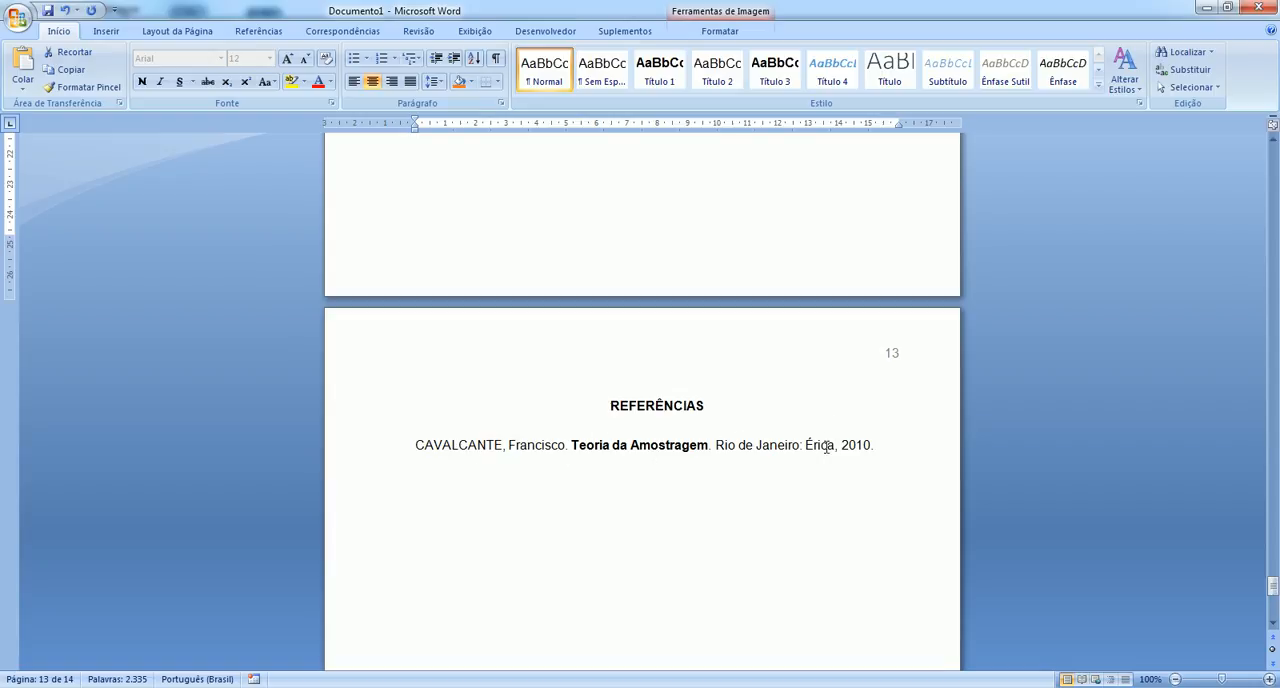
scroll(599, 472, down, 3)
scroll(599, 472, down, 12)
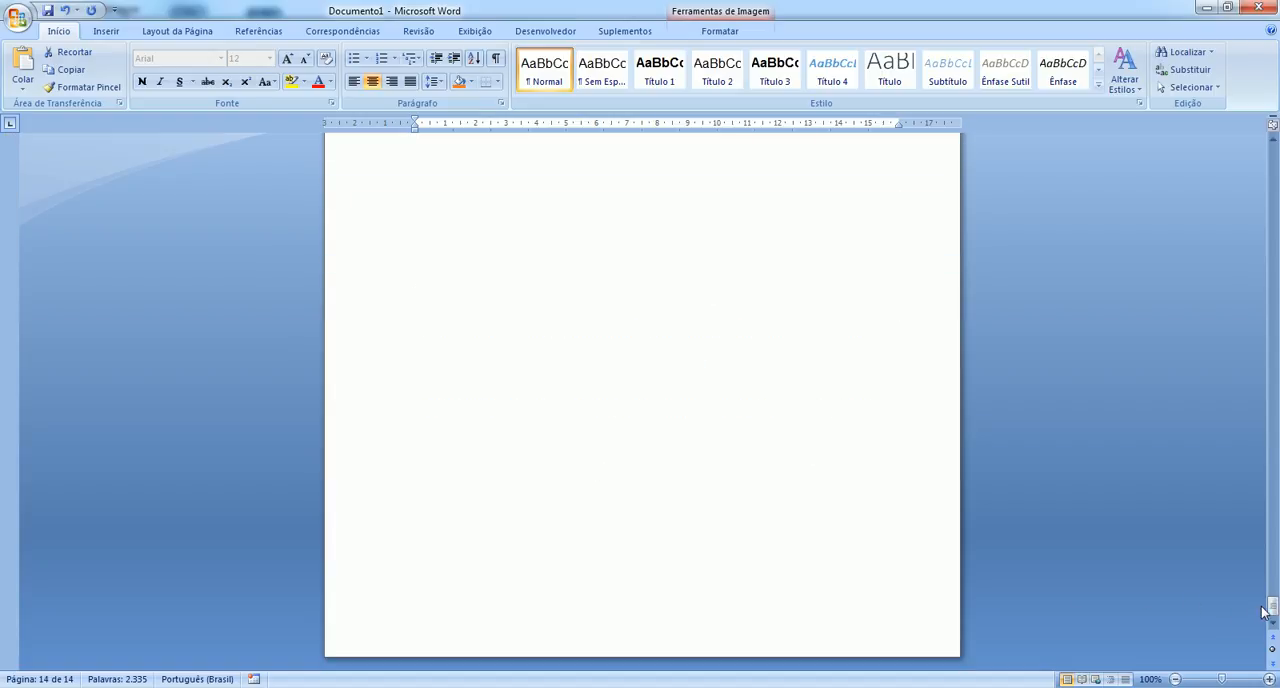
drag(1271, 606, 1229, 168)
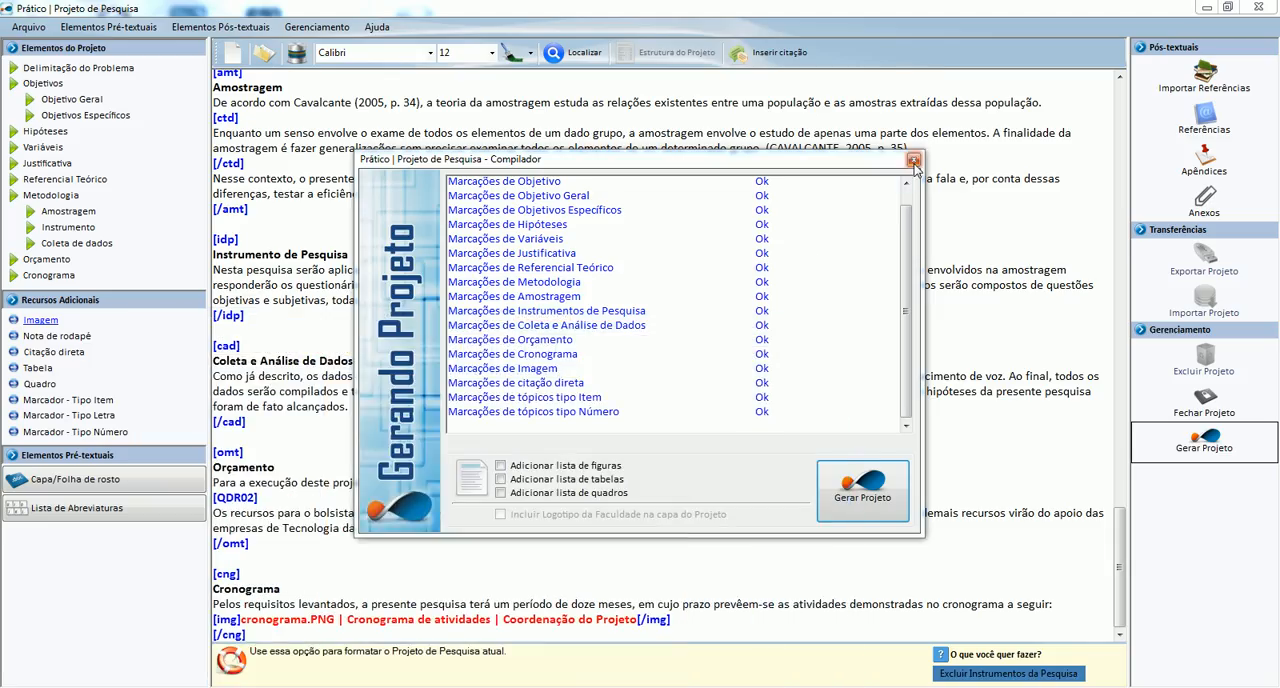
Close the compiler in Prático | Projeto de Pesquisa, look over the tagged project text and minimize the program window.
click(913, 160)
scroll(530, 516, up, 2)
scroll(530, 516, up, 20)
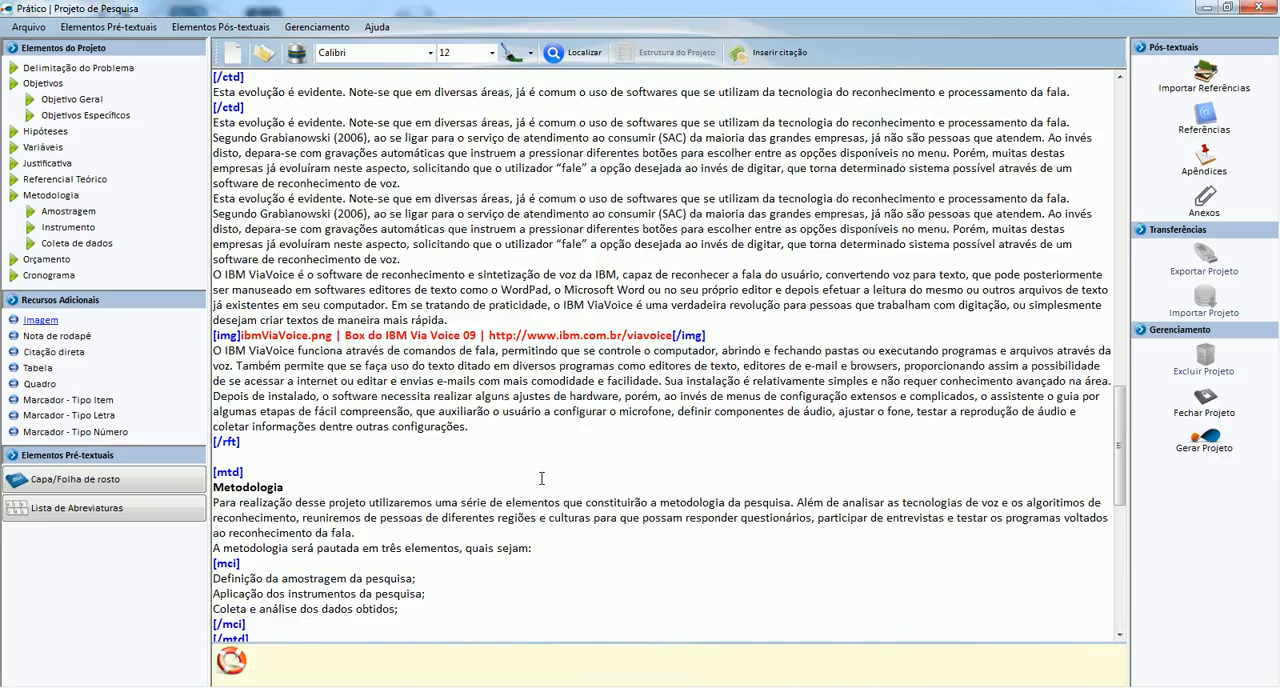
scroll(541, 480, down, 6)
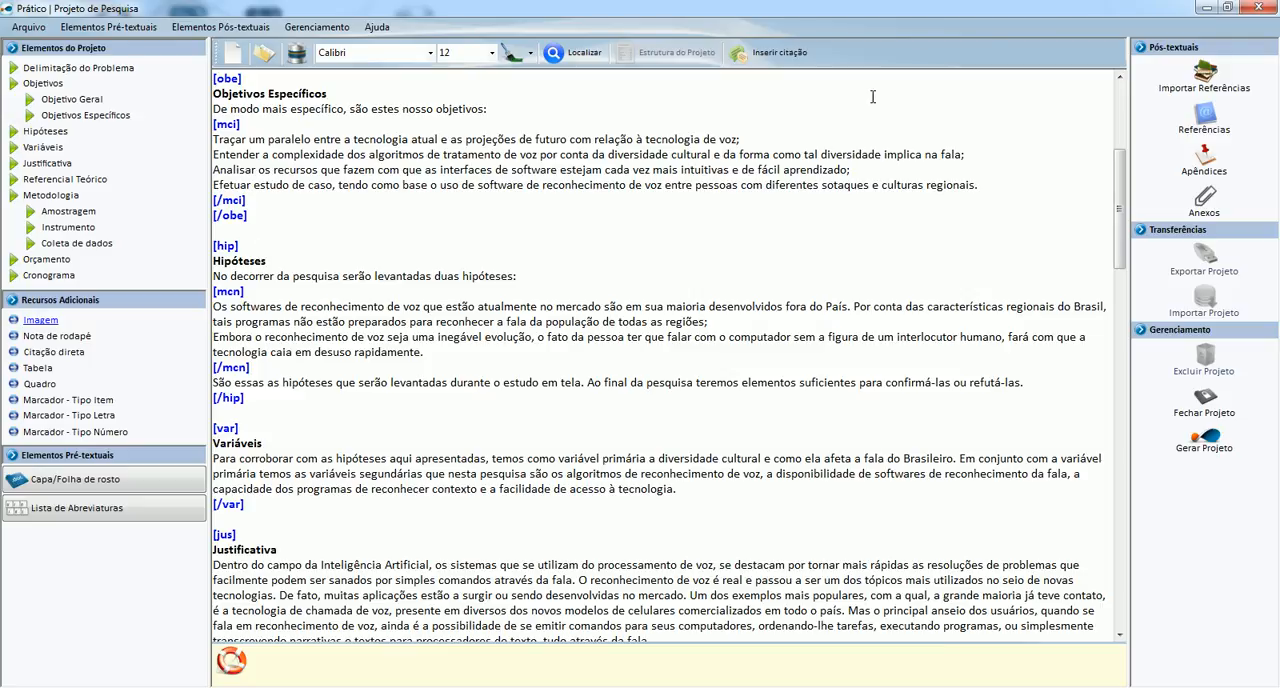
click(917, 155)
click(1204, 10)
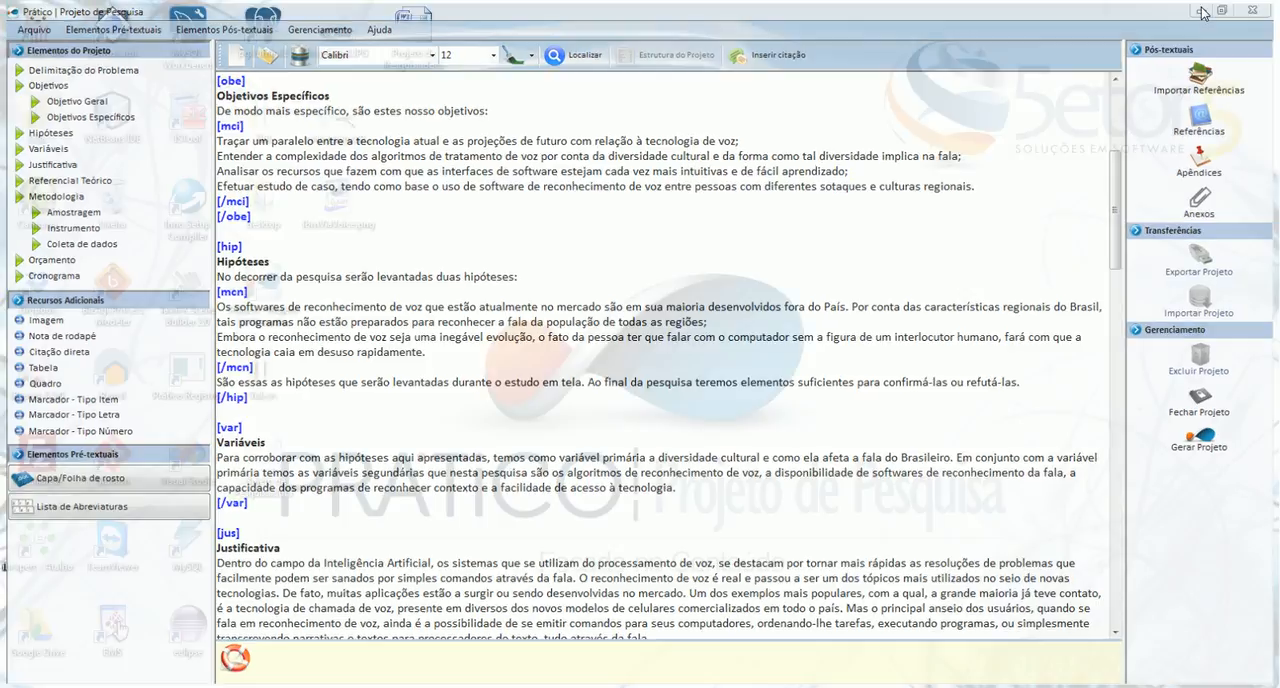